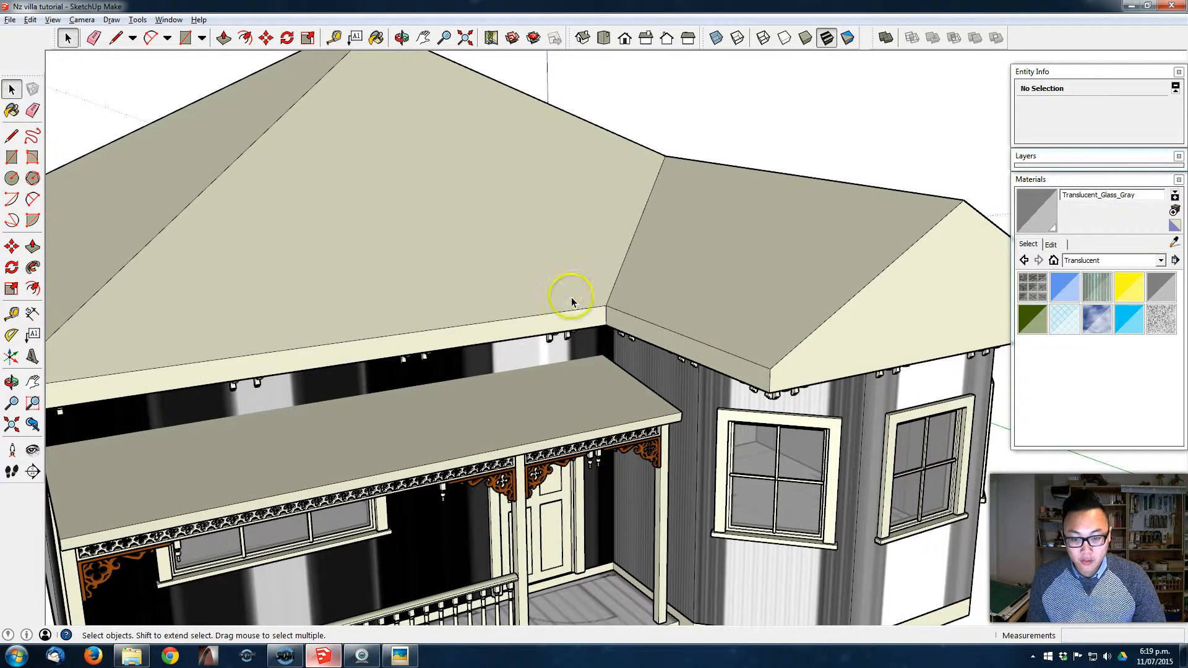
Draw a narrow upright rectangular fascia profile, 25 mm thick, at the bay roof's front eave corner, extending below the roof edge
shift+middle_drag(597, 336, 579, 300)
scroll(740, 311, down, 3)
scroll(695, 384, up, 4)
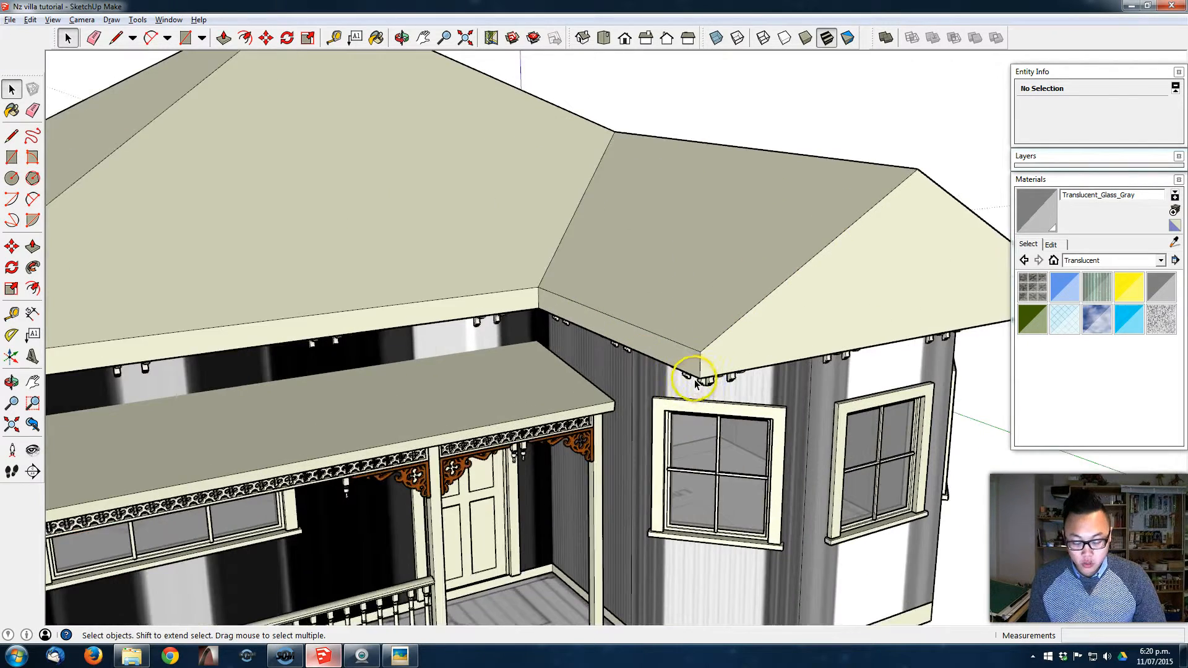
scroll(767, 366, down, 2)
key(l)
click(696, 353)
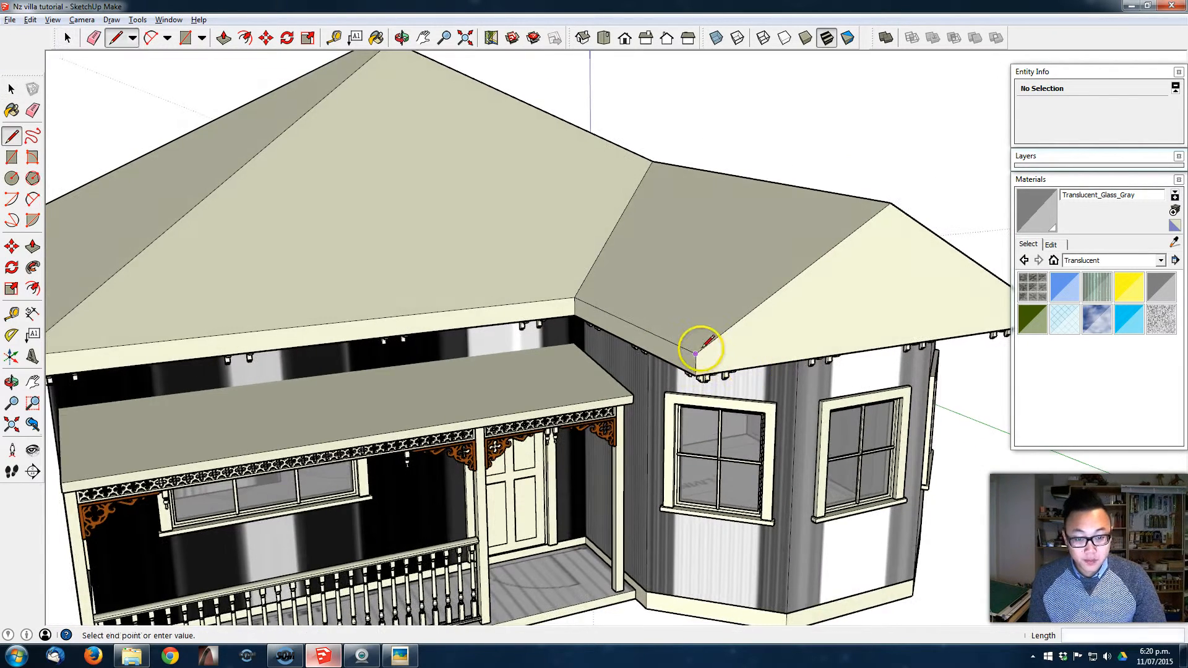
scroll(693, 337, up, 2)
scroll(694, 366, up, 3)
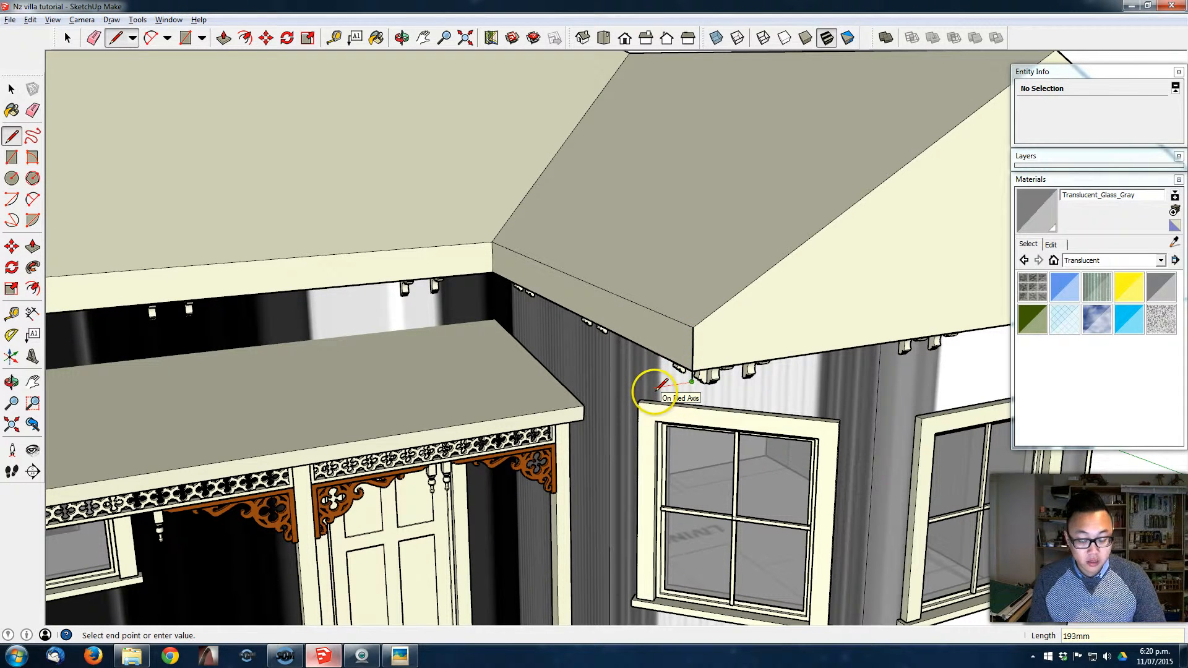
scroll(660, 385, up, 3)
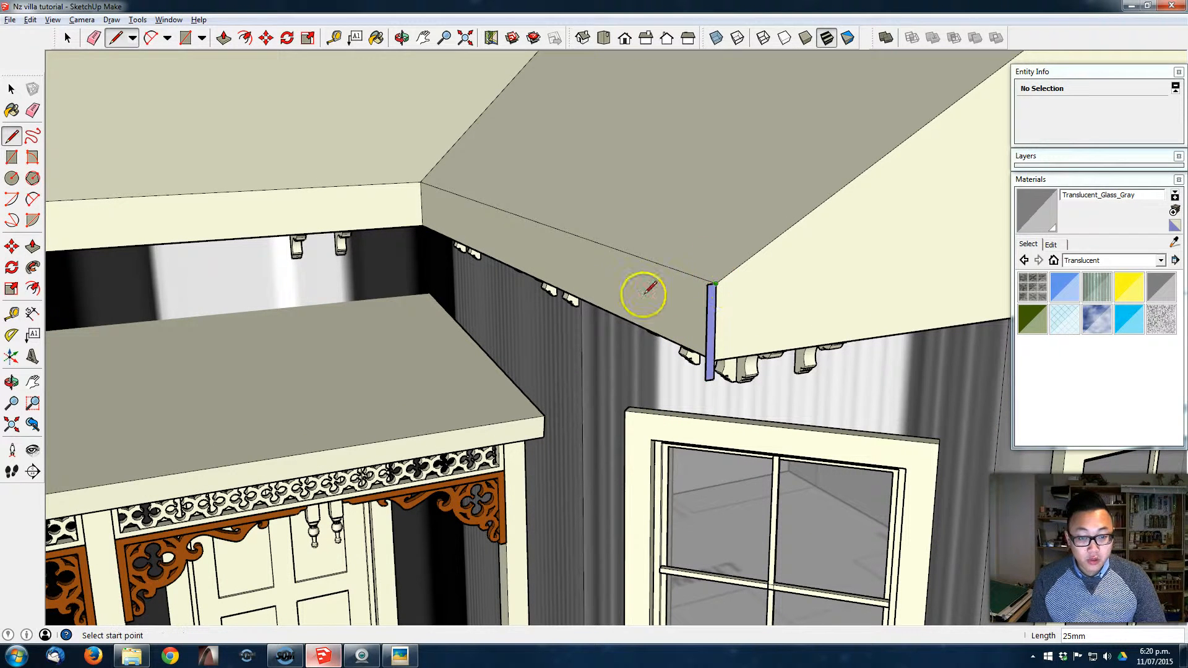
Move the whole fascia profile along the eave edge, away from the bay roof's corner
key(space)
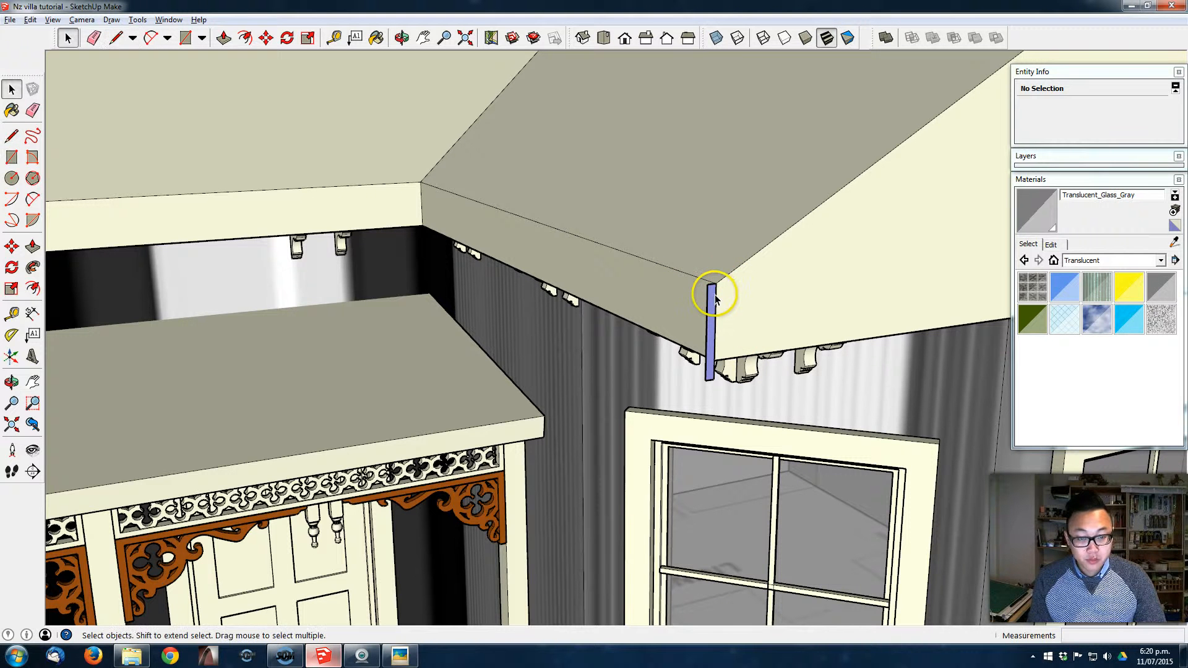
double_click(711, 302)
scroll(712, 307, down, 1)
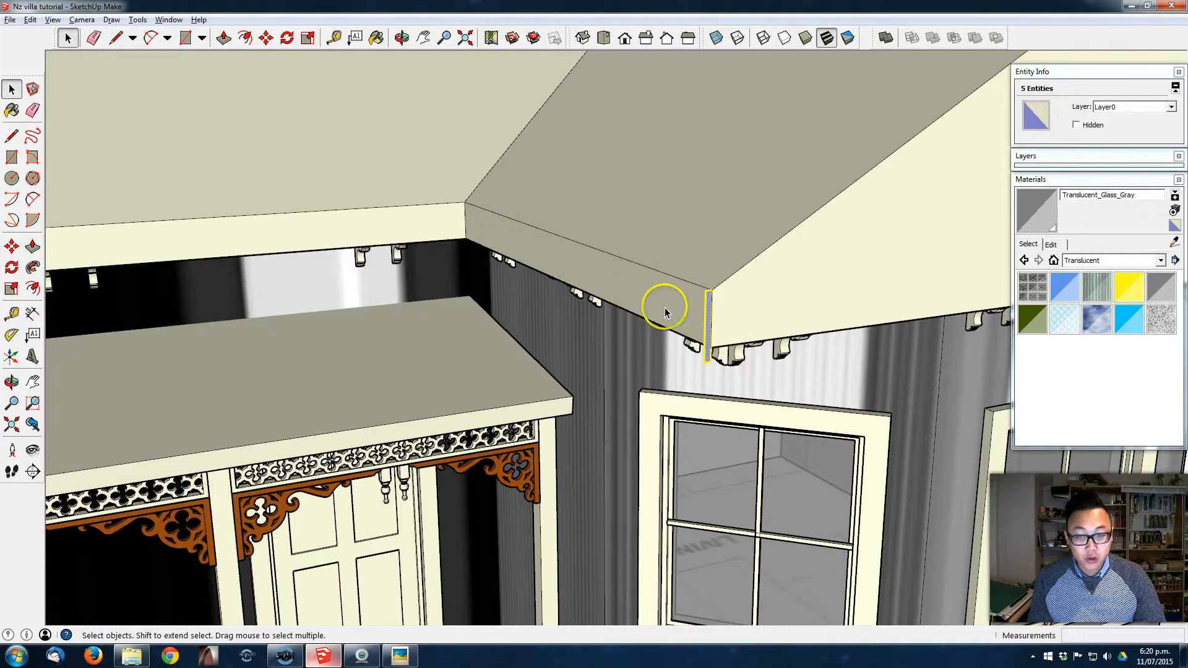
scroll(492, 288, down, 2)
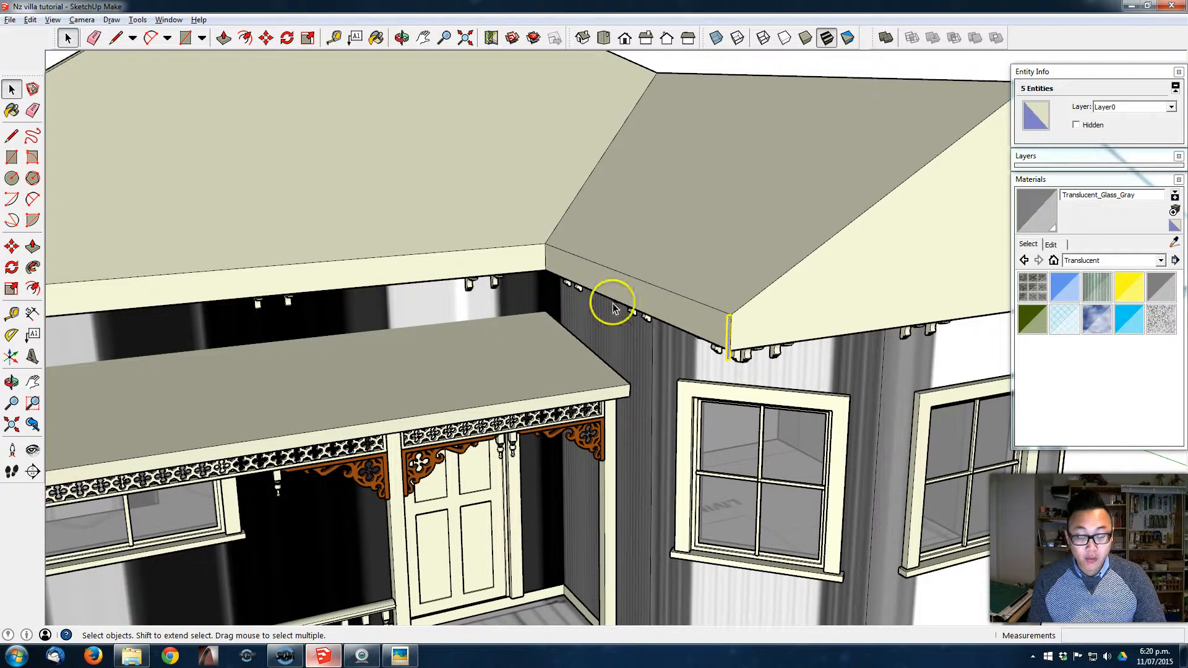
middle_drag(736, 351, 751, 383)
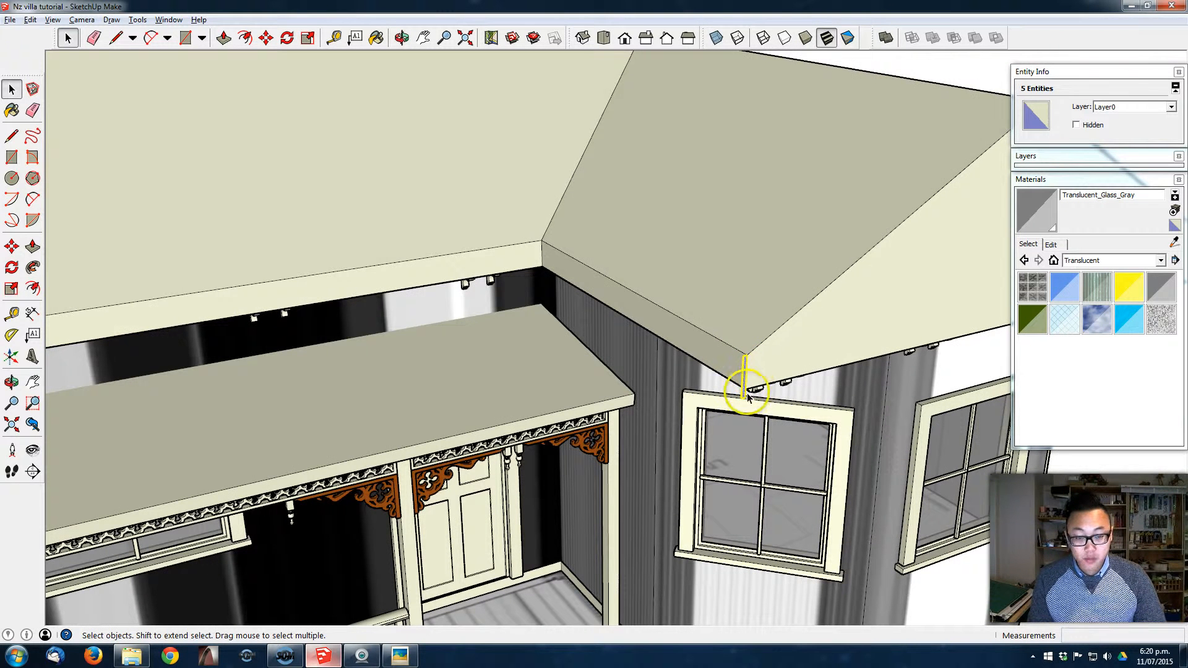
click(34, 267)
click(694, 357)
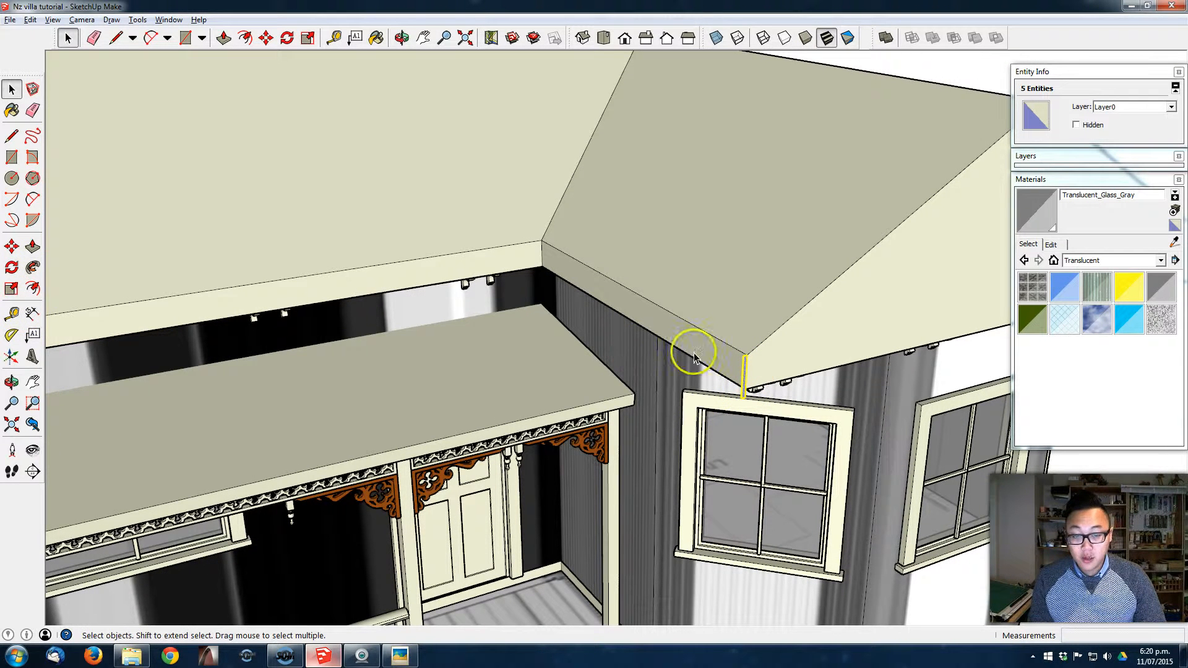
middle_drag(696, 422, 671, 410)
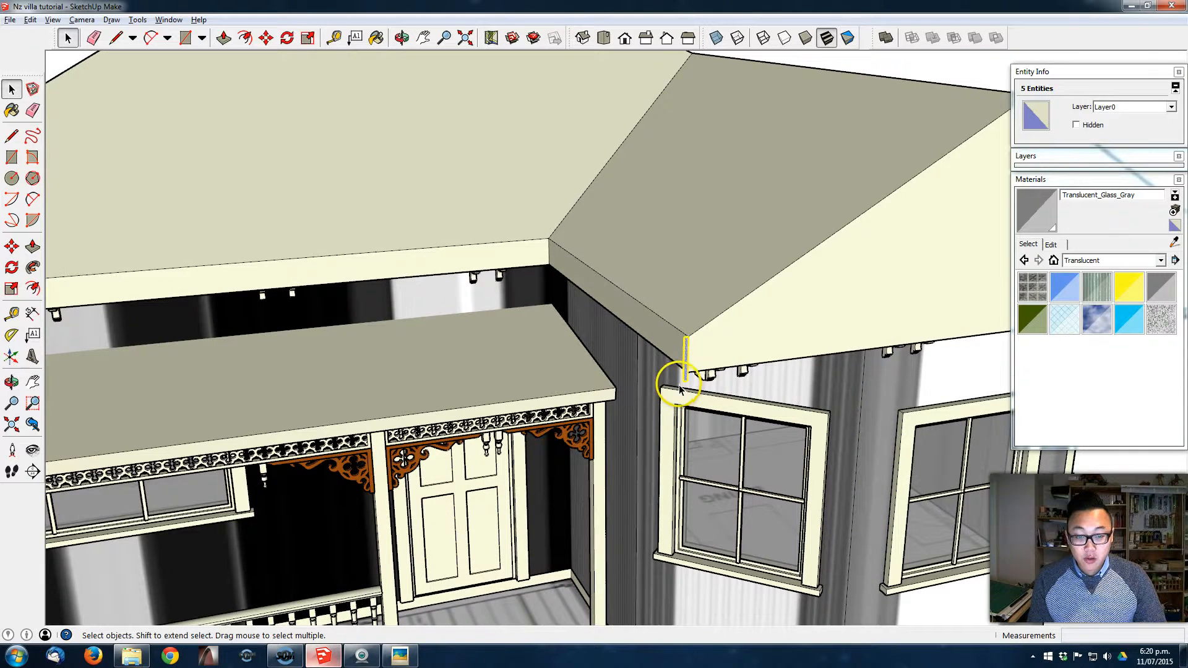
middle_drag(659, 315, 756, 444)
key(m)
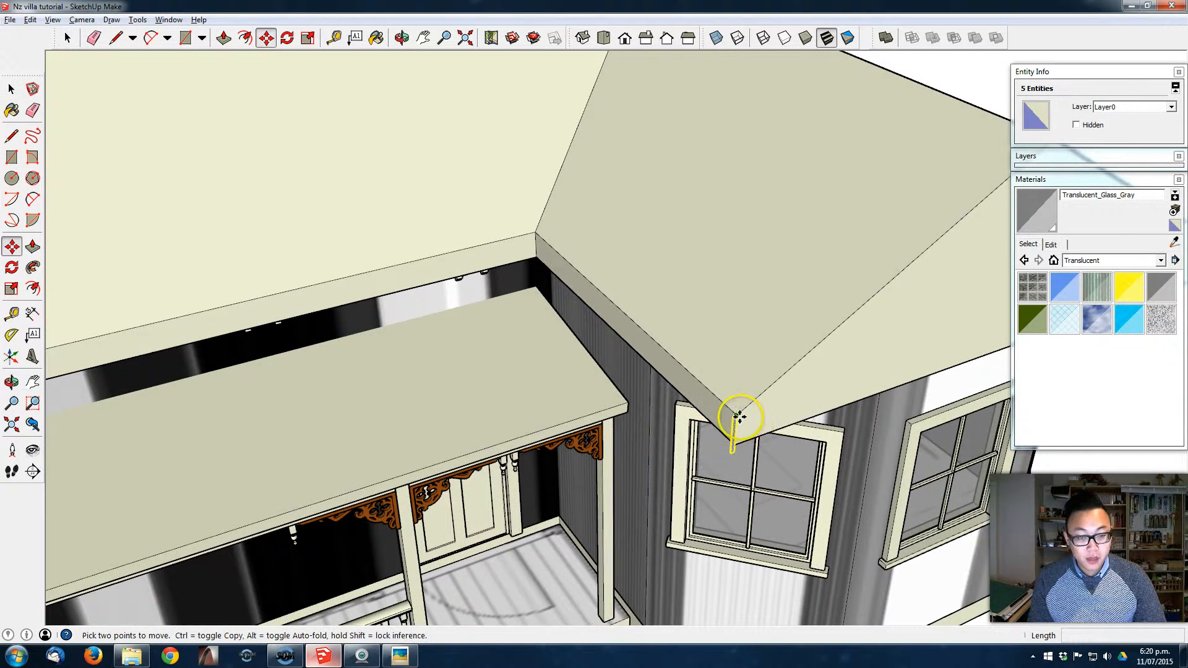
click(689, 383)
Copy the main roof group vertically to a position clear above the house
middle_drag(734, 427, 605, 114)
key(space)
click(669, 221)
middle_drag(669, 221, 683, 276)
key(m)
click(695, 287)
key(ctrl)
scroll(699, 155, down, 2)
shift+middle_drag(700, 159, 675, 405)
middle_drag(688, 227, 678, 297)
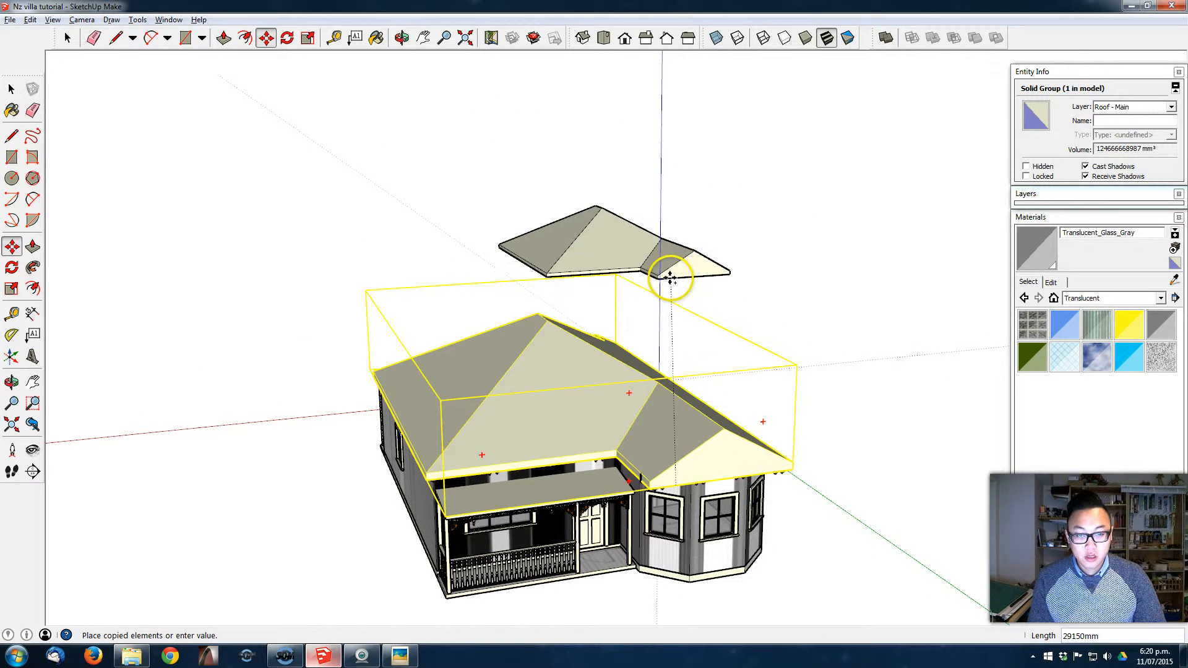
click(674, 276)
Explode the raised copy of the main roof
middle_drag(675, 277, 658, 130)
right_click(685, 223)
click(735, 304)
Copy the underside face of the exploded roof straight down into the gap above the house
middle_drag(641, 208, 665, 239)
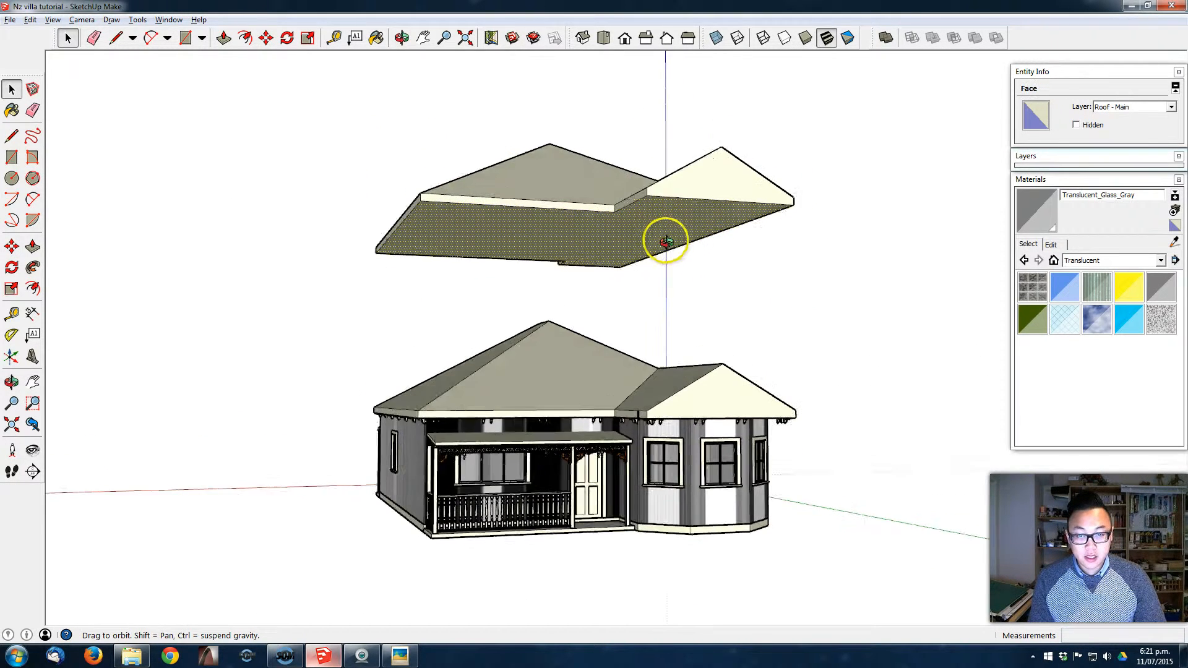
click(664, 240)
key(m)
click(650, 208)
key(ctrl)
click(651, 281)
Delete the exploded roof copy and its leftovers, keeping only the flat outline face
key(space)
drag(823, 253, 271, 105)
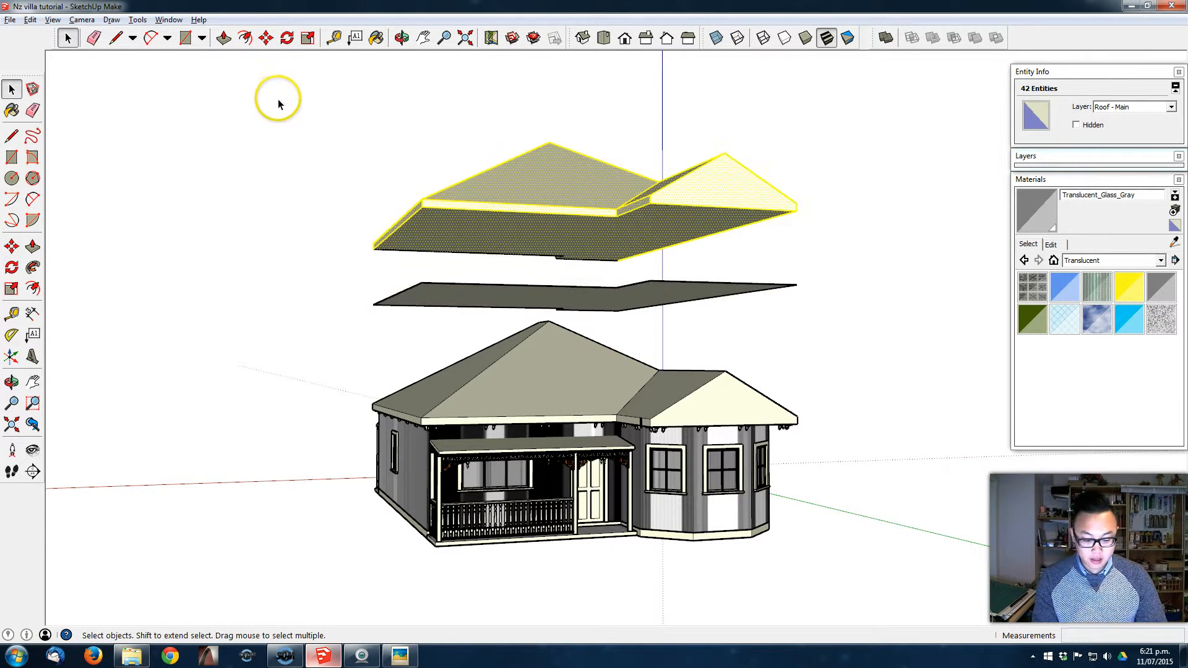
key(Delete)
drag(624, 261, 457, 205)
key(Delete)
Move the flat outline face down so its corner snaps to the main roof's eave corner endpoint
scroll(644, 323, up, 5)
click(686, 322)
key(m)
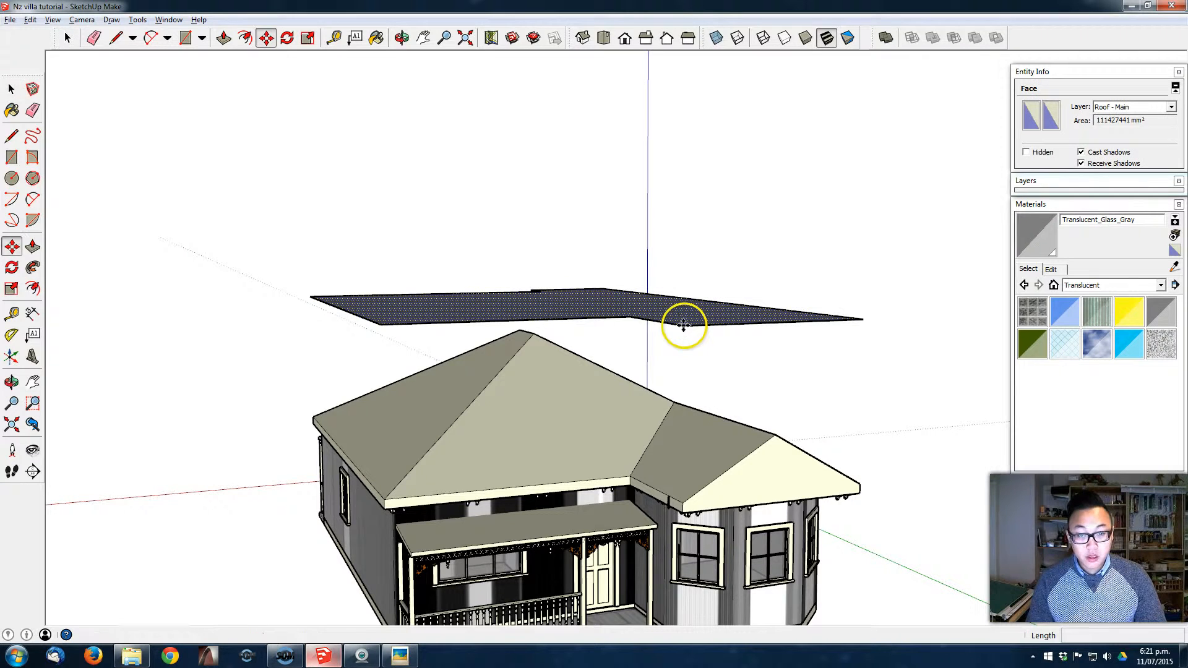
click(684, 326)
scroll(685, 501, up, 3)
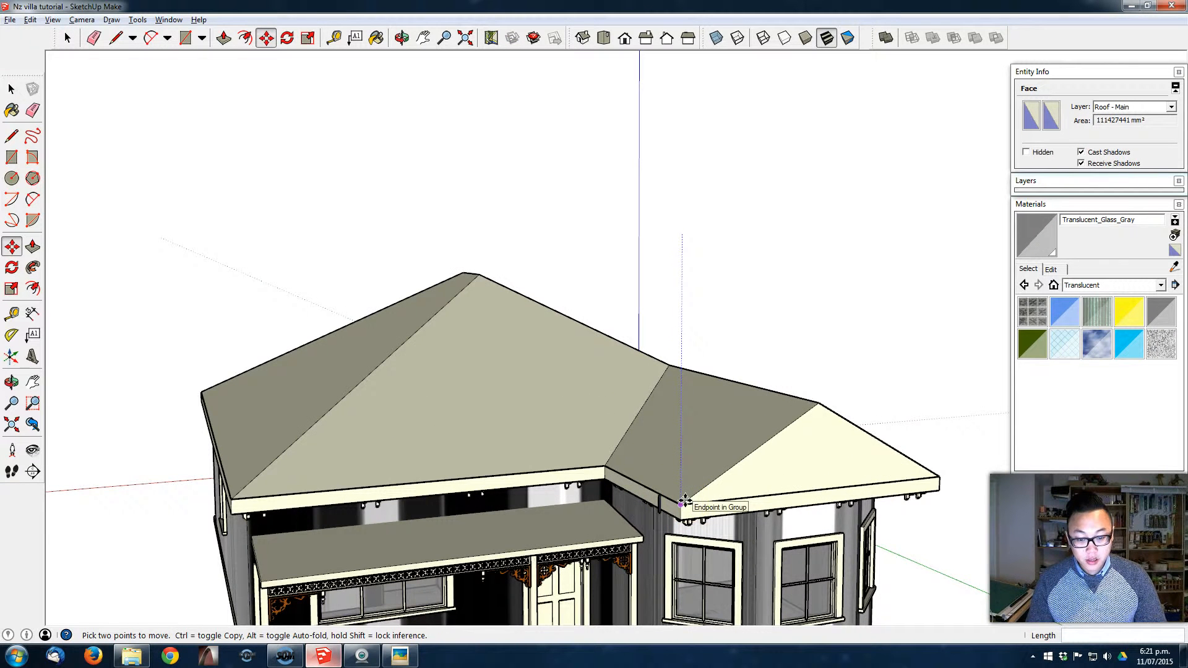
click(684, 501)
Try hiding the Roof - Main layer to isolate the flat outline face and the fascia profile
click(1095, 185)
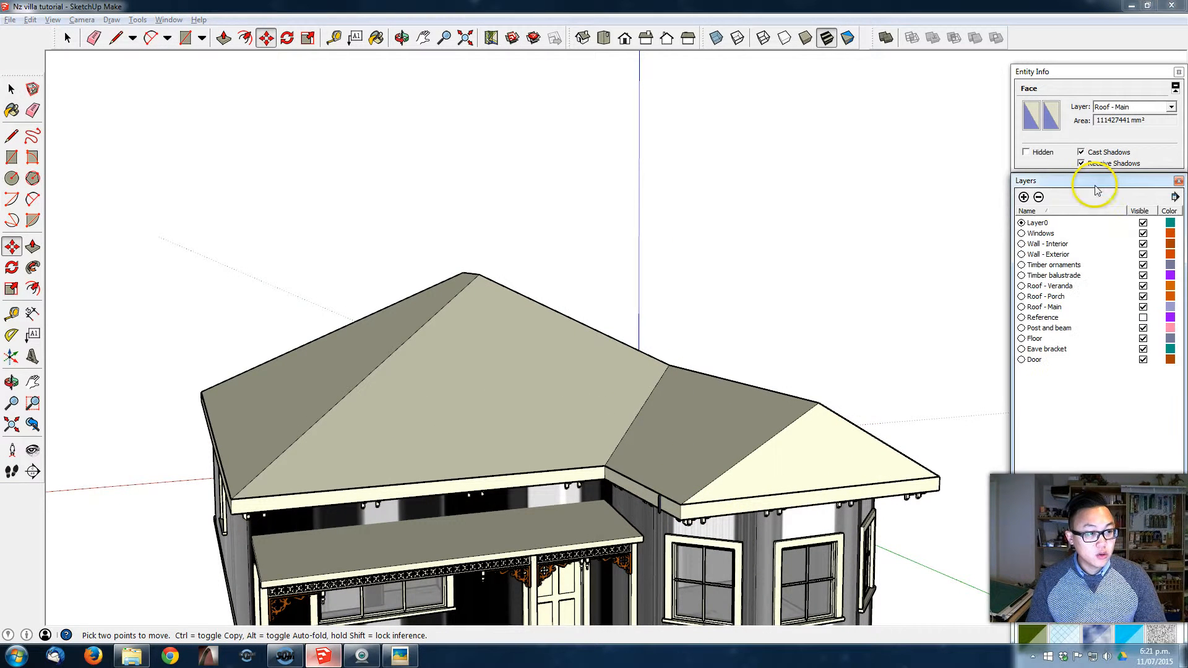
click(1142, 308)
middle_drag(628, 446, 668, 447)
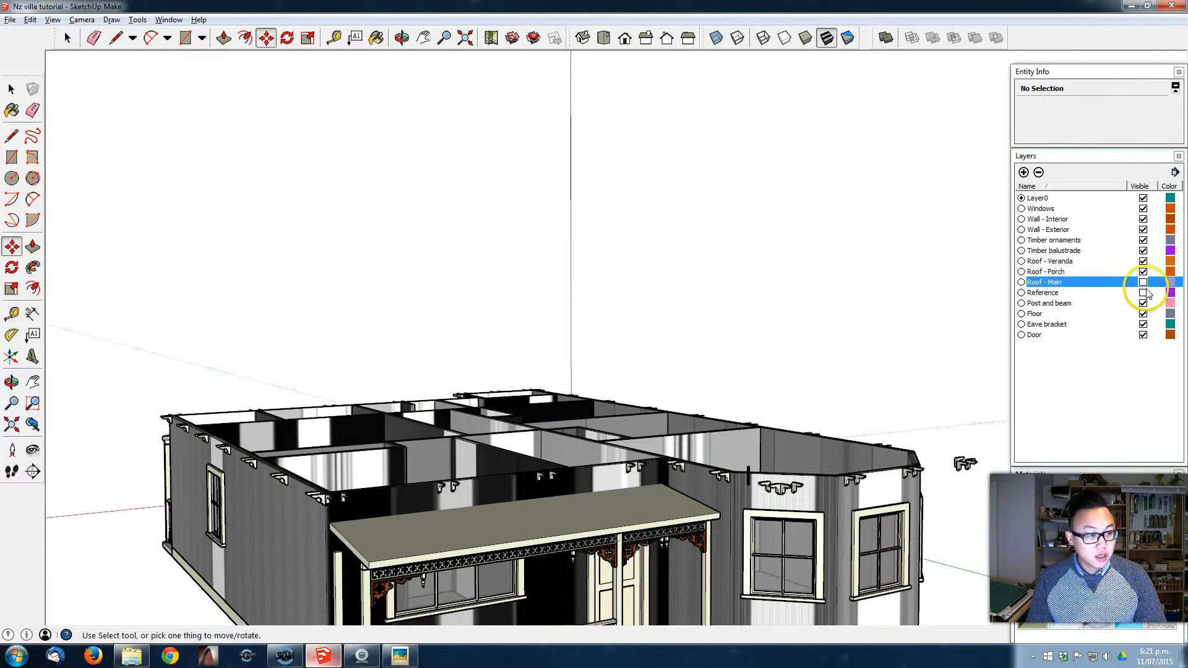
click(1143, 283)
Assign the flat outline face and the fascia profile to Layer0, and hide the Roof - Main layer
key(space)
click(829, 489)
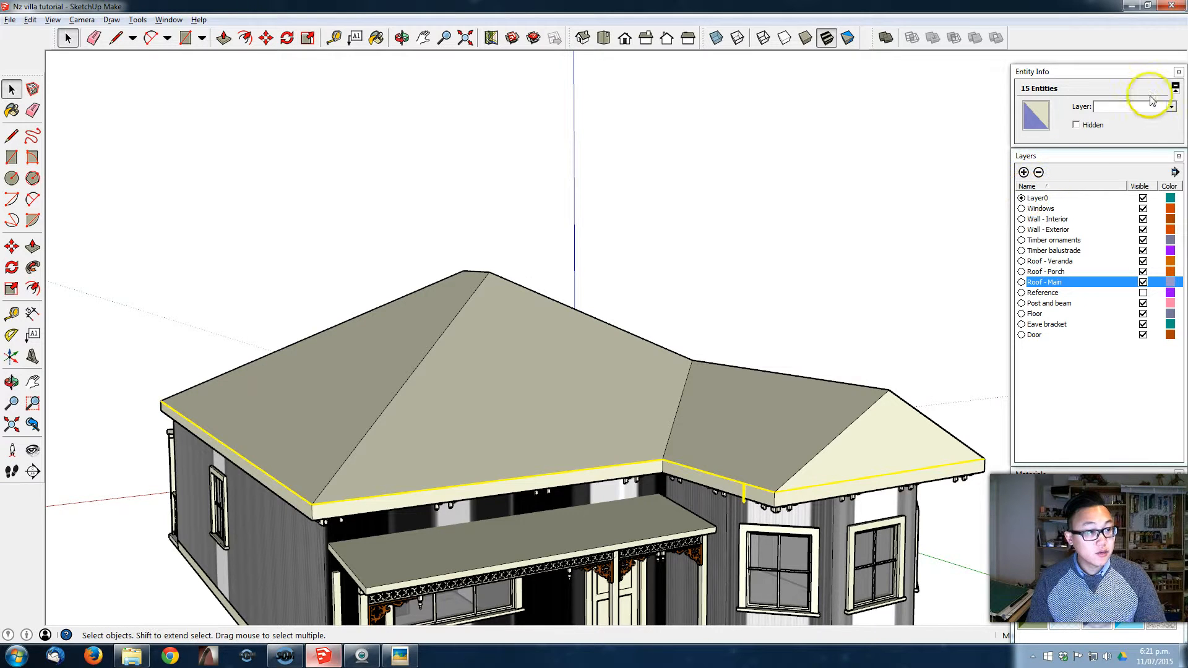
click(1152, 106)
click(1134, 116)
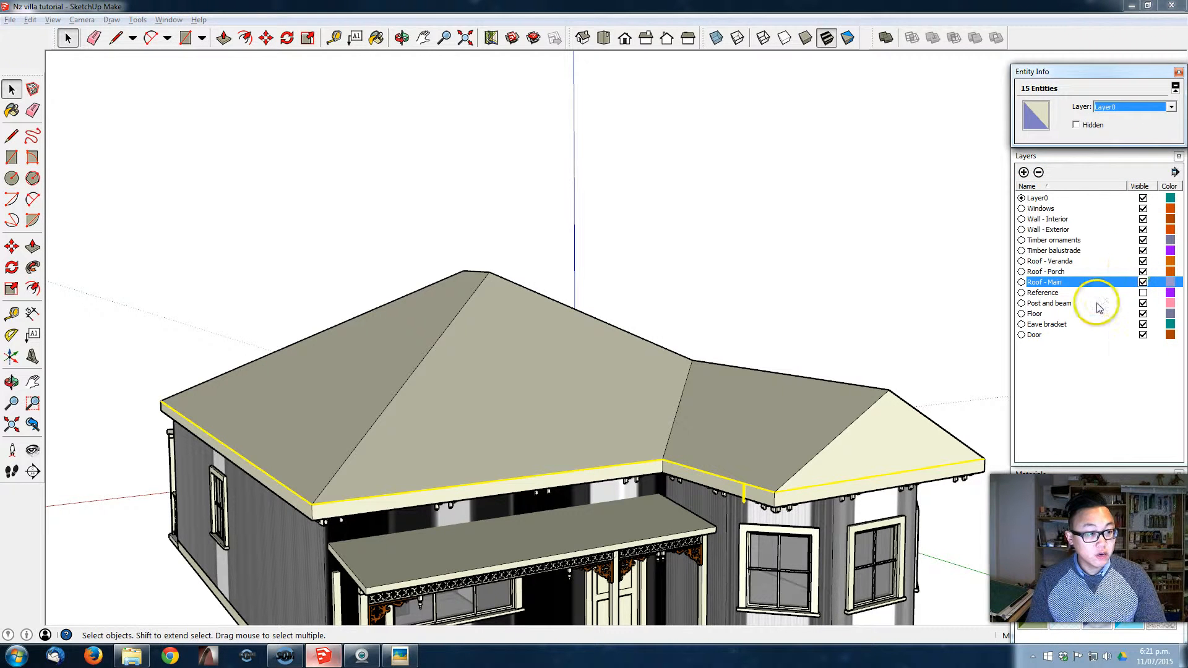
click(1143, 282)
middle_drag(715, 477, 694, 420)
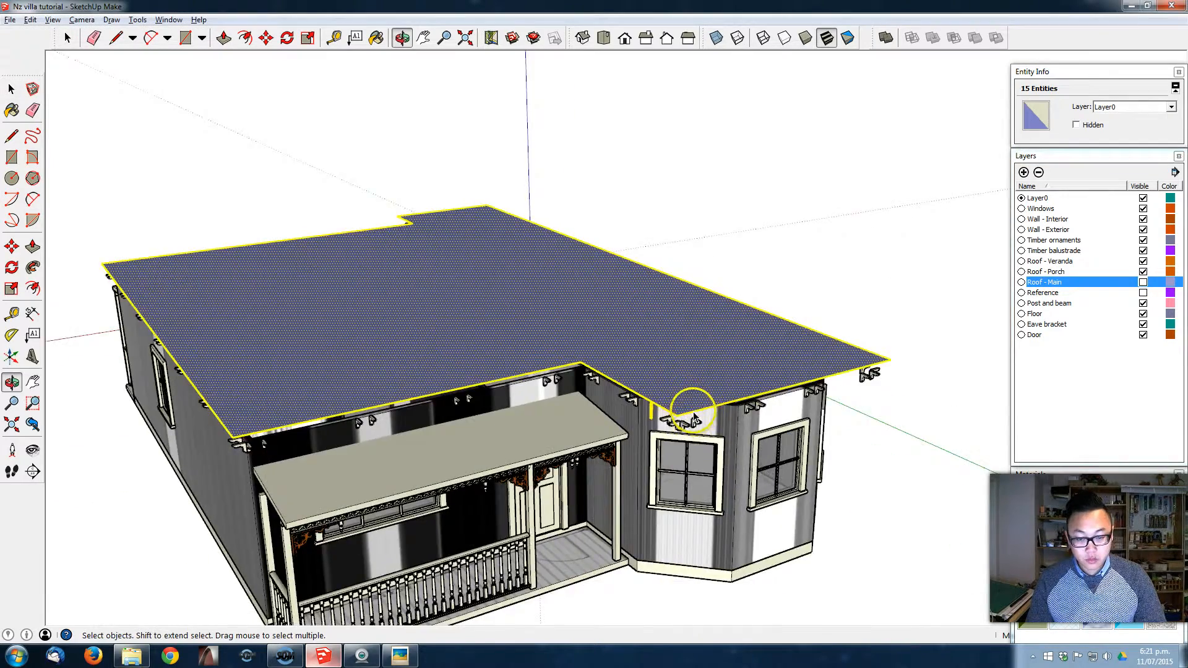
Sweep the fascia profile around the perimeter of the flat outline face with Follow Me
scroll(694, 419, up, 3)
key(space)
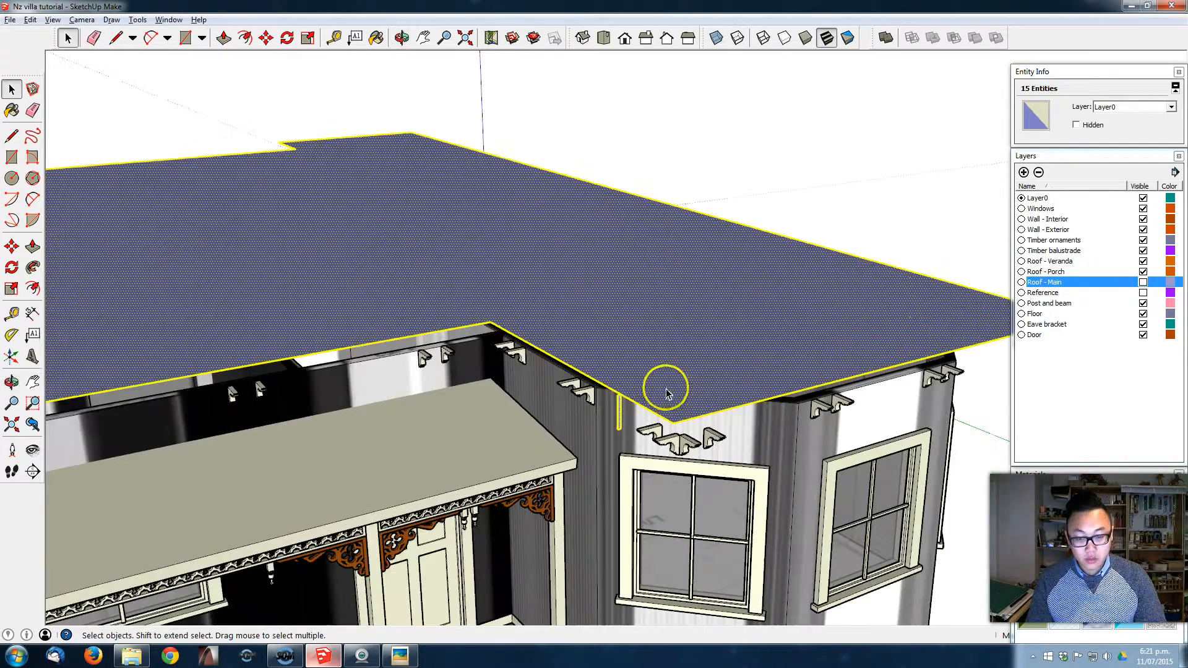
click(675, 318)
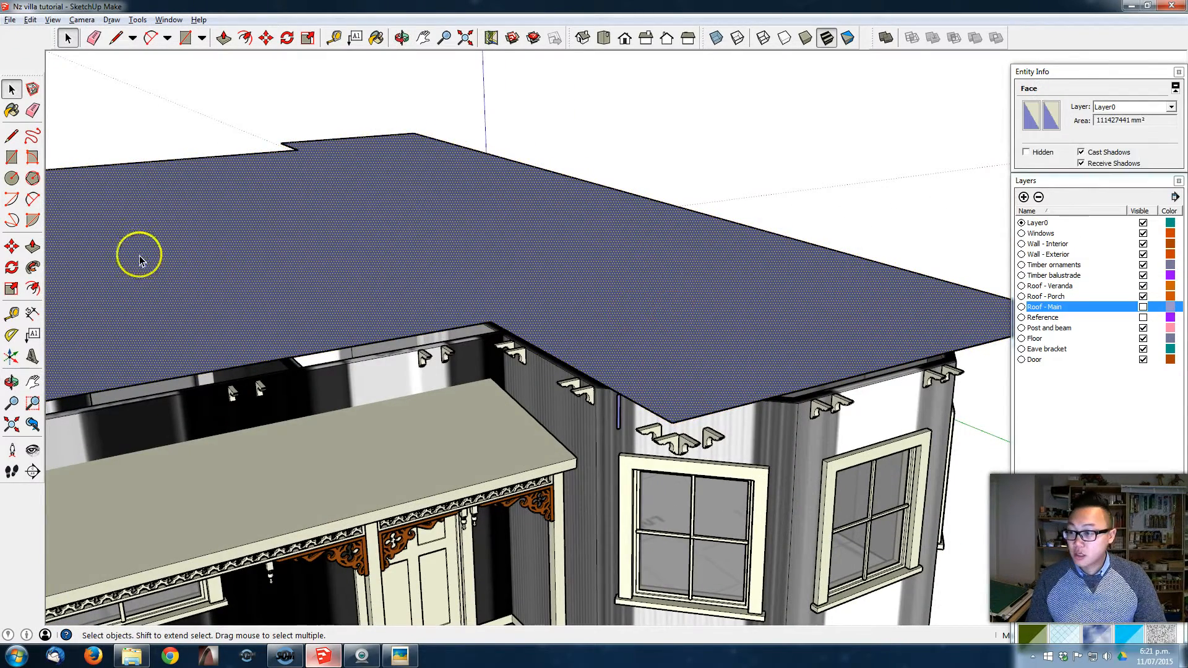
click(33, 267)
scroll(625, 415, up, 2)
scroll(610, 400, up, 1)
click(609, 397)
middle_drag(653, 378, 599, 356)
Delete the flat outline face and make the swept fascia board into a group
key(space)
key(Delete)
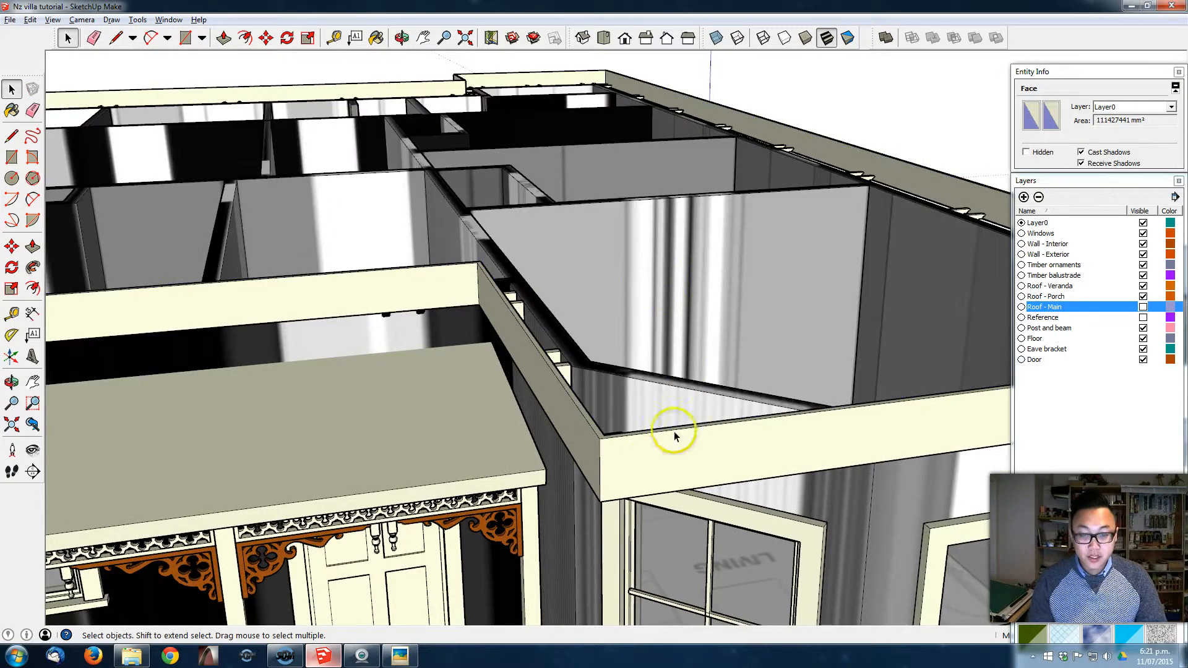
middle_drag(629, 451, 654, 425)
triple_click(654, 425)
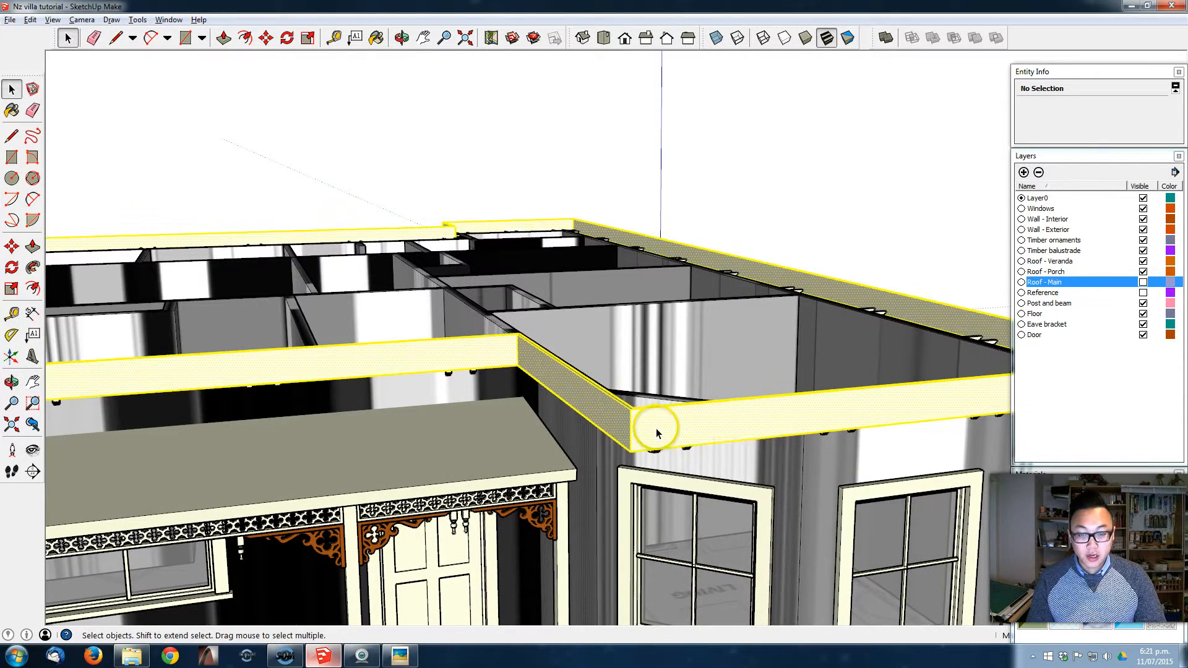
right_click(655, 427)
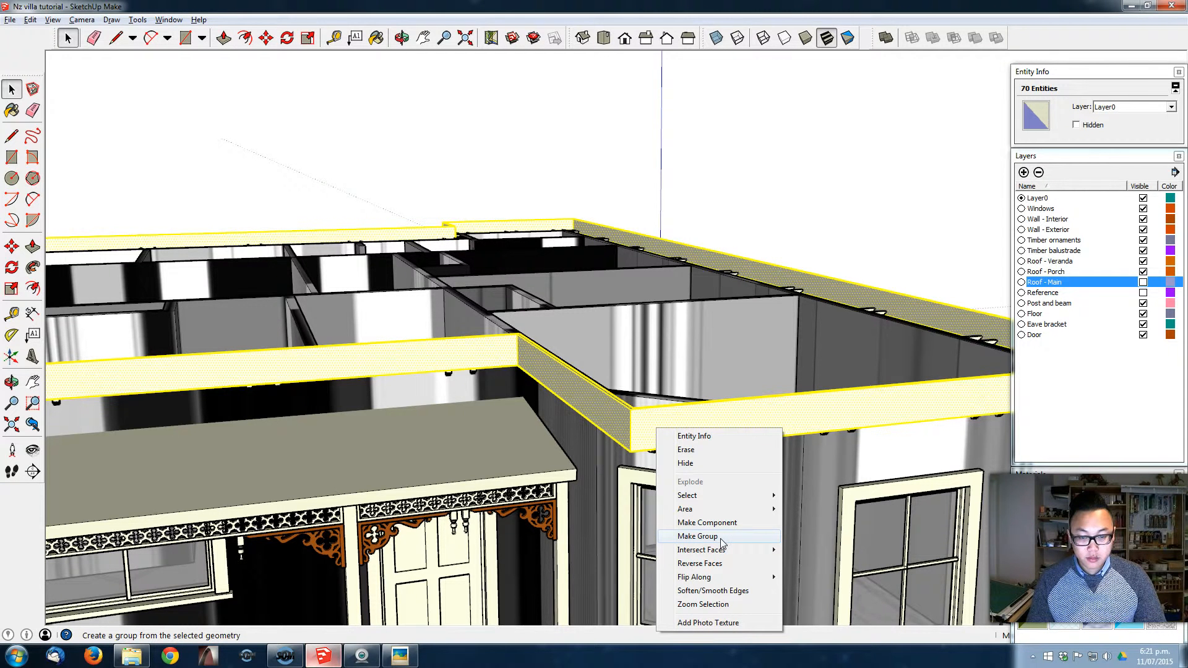
click(697, 537)
Show the Roof - Main layer again and inspect the new fascia against the roof edge
middle_drag(622, 429, 489, 345)
click(1141, 321)
click(842, 221)
middle_drag(653, 372, 894, 363)
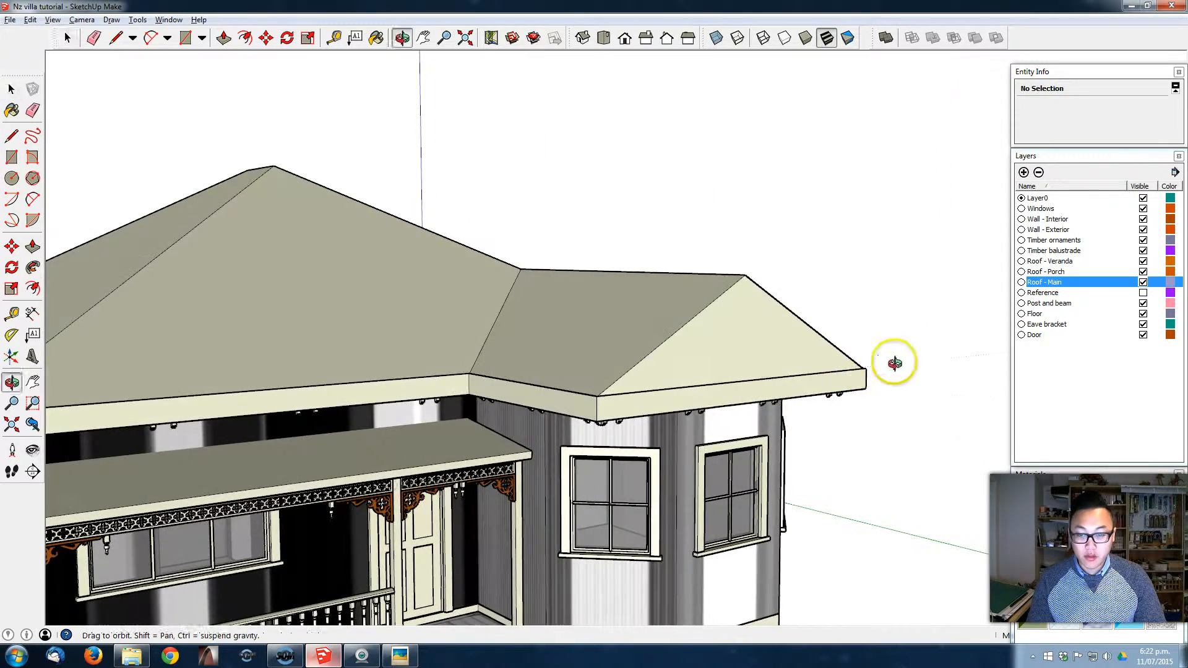
middle_drag(597, 396, 520, 386)
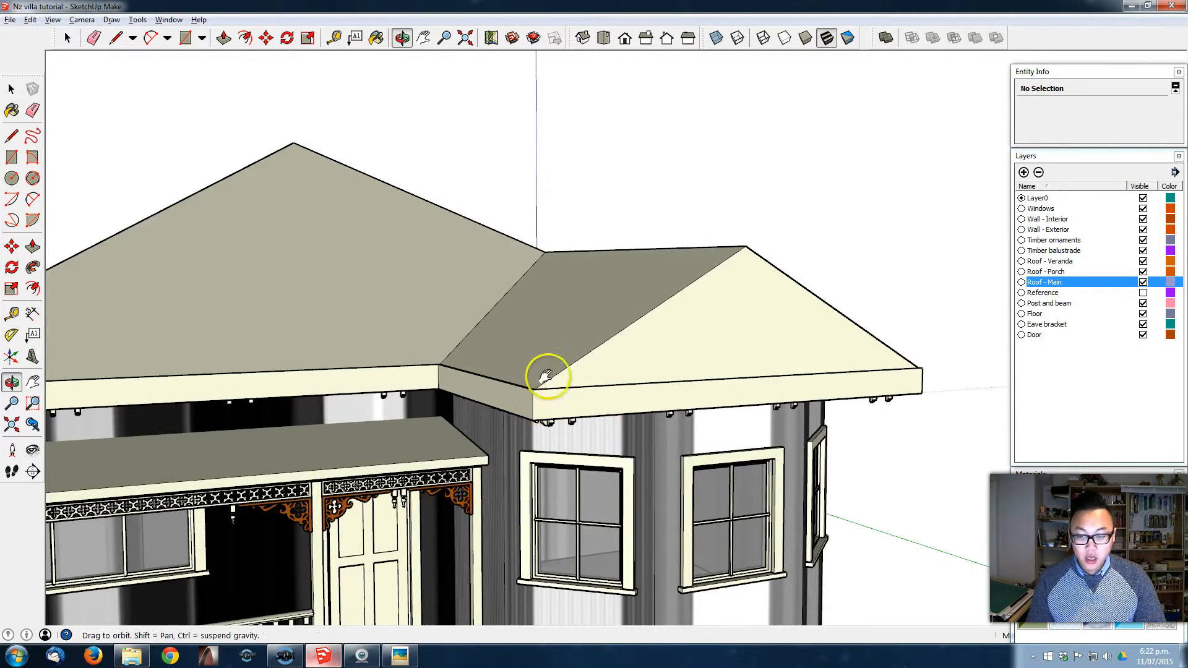
Import the gutter cross-section image (Classic-Cross-Se...) and place it on the ground beside the house
scroll(618, 344, down, 5)
click(10, 20)
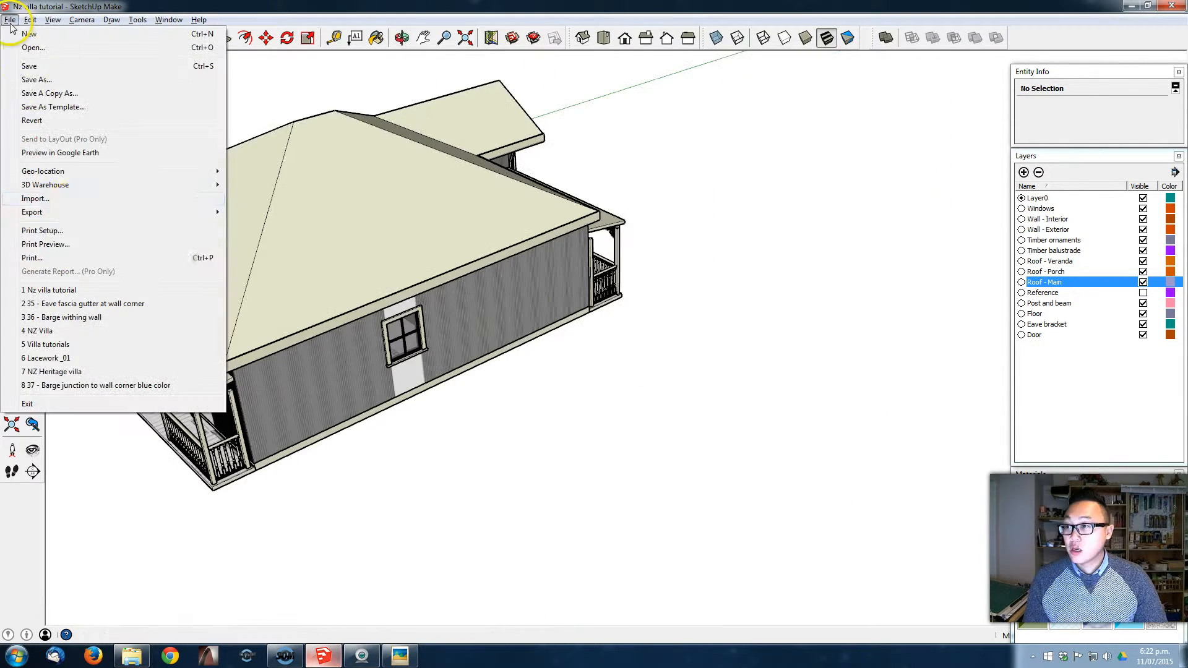
click(75, 198)
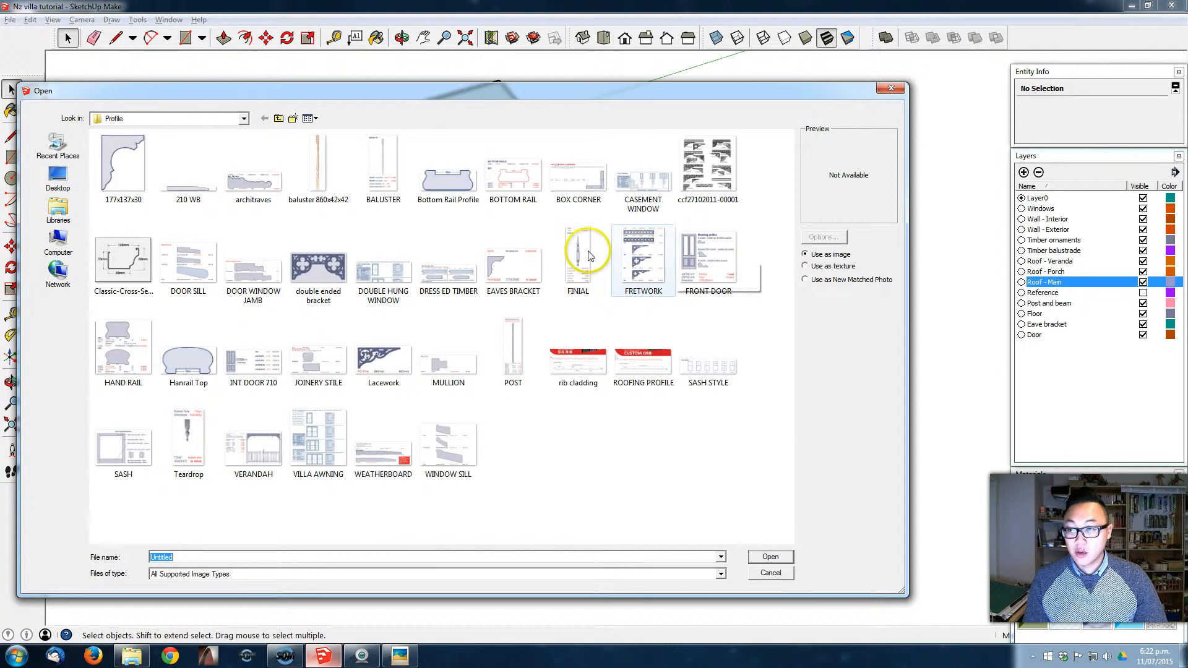
double_click(123, 257)
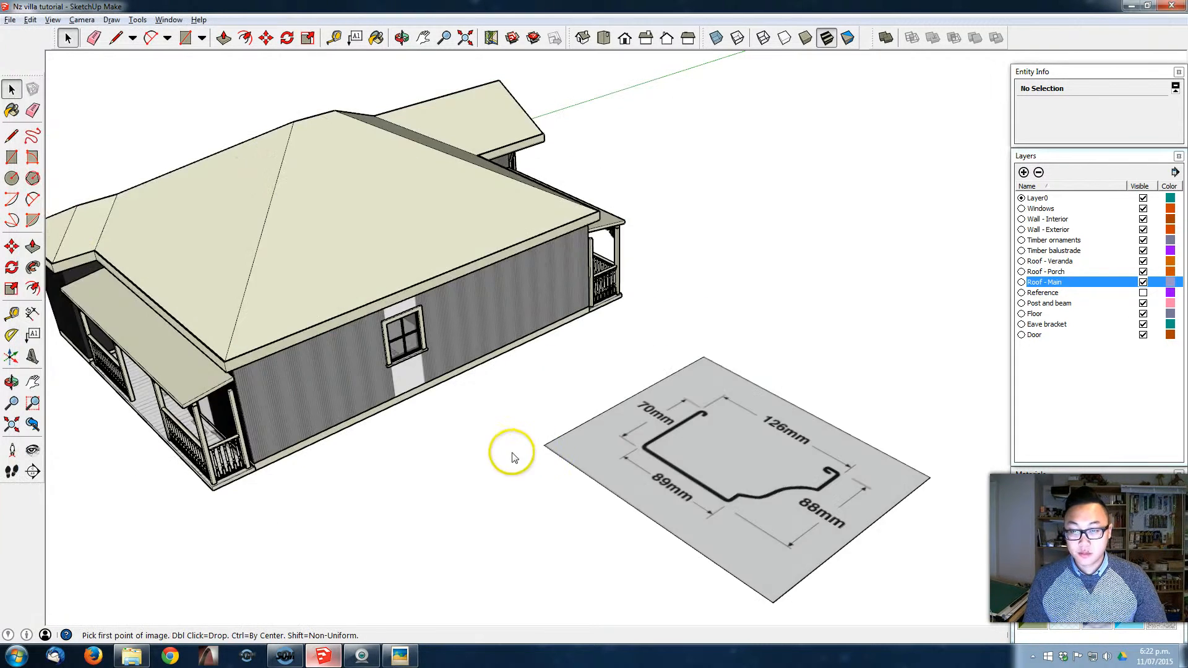
click(509, 446)
click(662, 420)
Explode the imported gutter image and turn the resulting face into a group
middle_drag(641, 431, 498, 369)
right_click(745, 455)
click(804, 513)
scroll(464, 396, up, 3)
right_click(463, 370)
click(529, 469)
middle_drag(515, 452, 585, 453)
Rescale the gutter image group with the Tape Measure so its labelled 70 mm back height is true to size, and close the group
double_click(511, 400)
scroll(361, 424, up, 3)
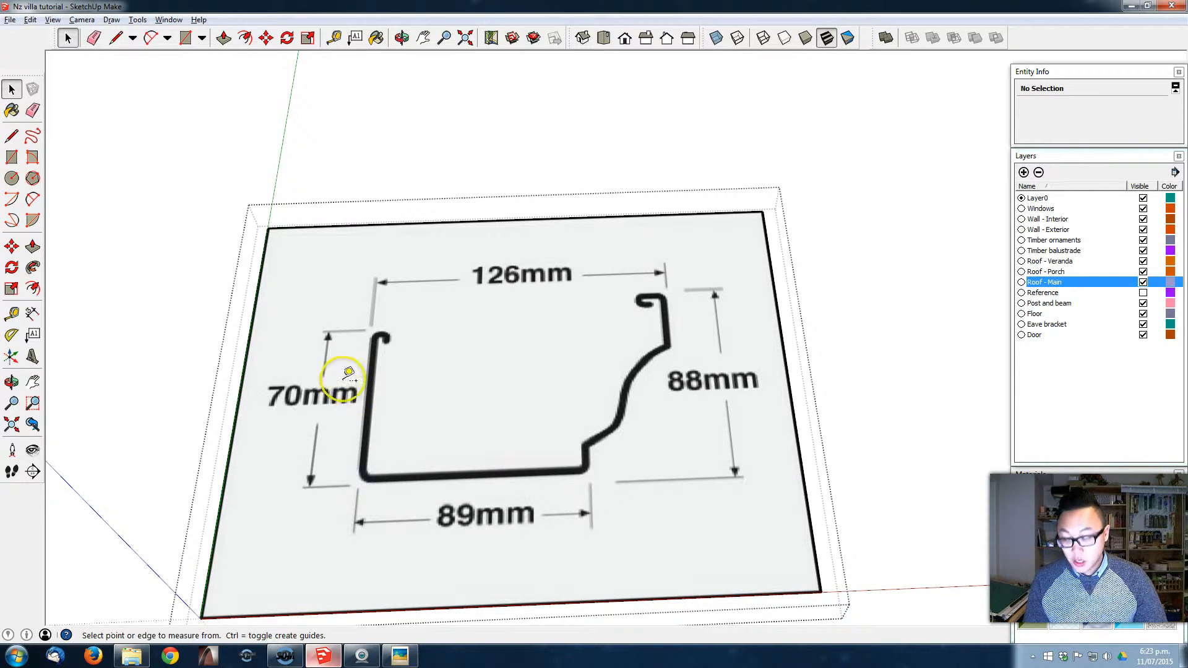
key(t)
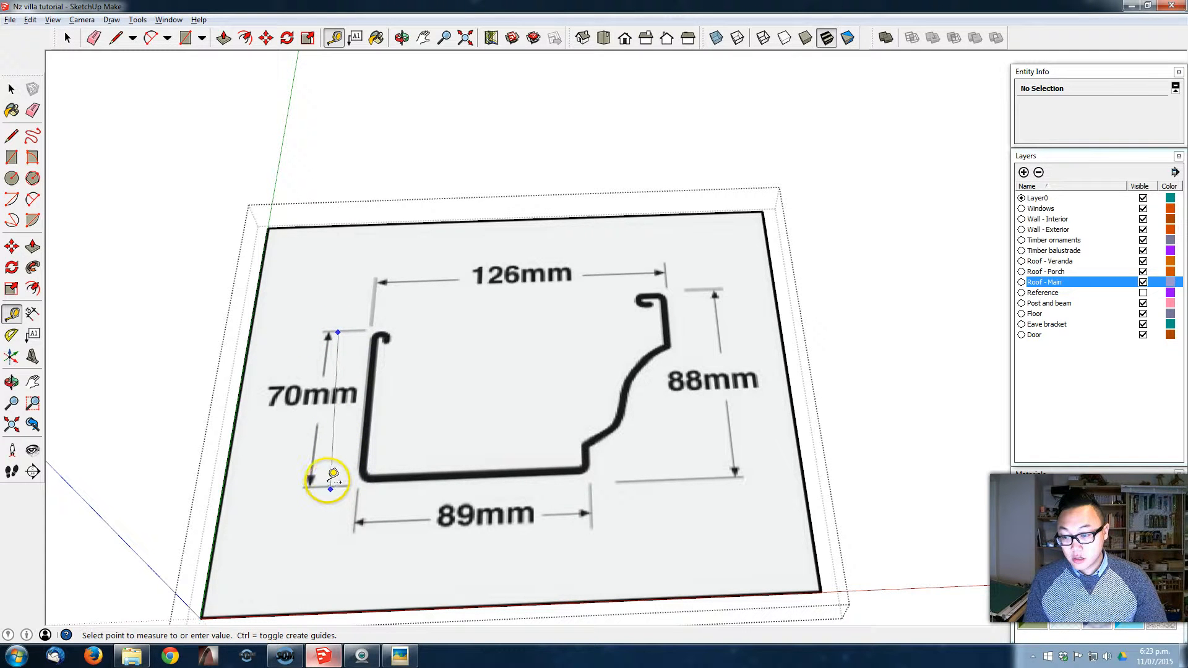
click(321, 485)
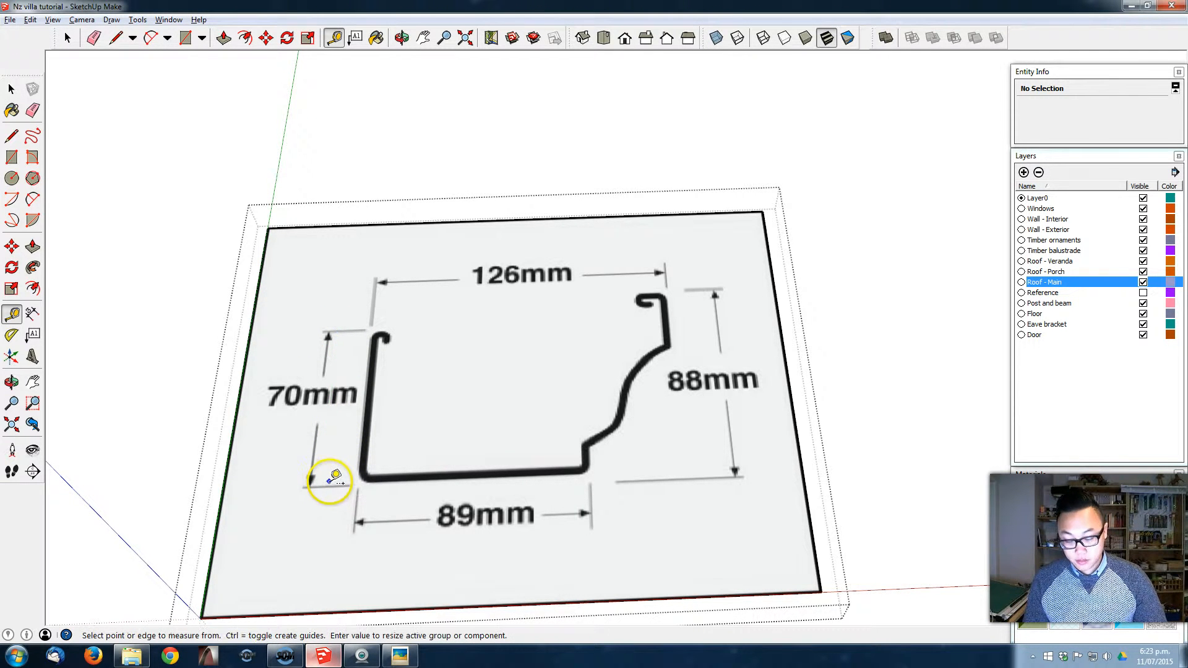
key(Return)
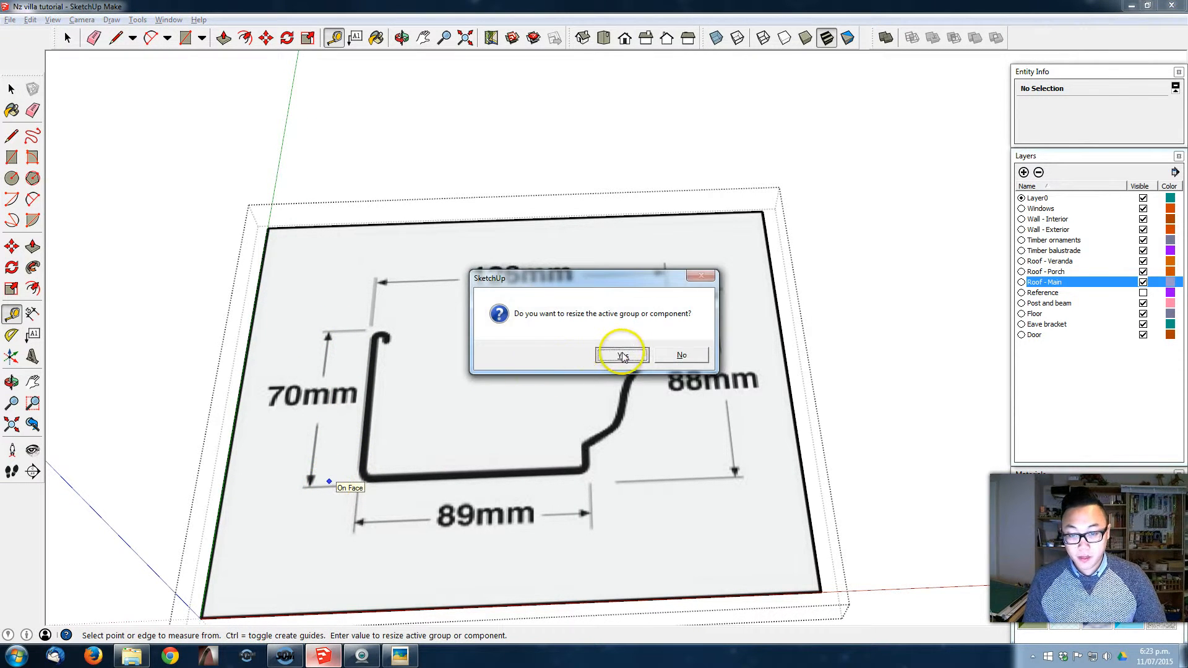
click(622, 357)
scroll(306, 569, up, 1)
shift+middle_drag(300, 568, 493, 386)
key(space)
click(434, 438)
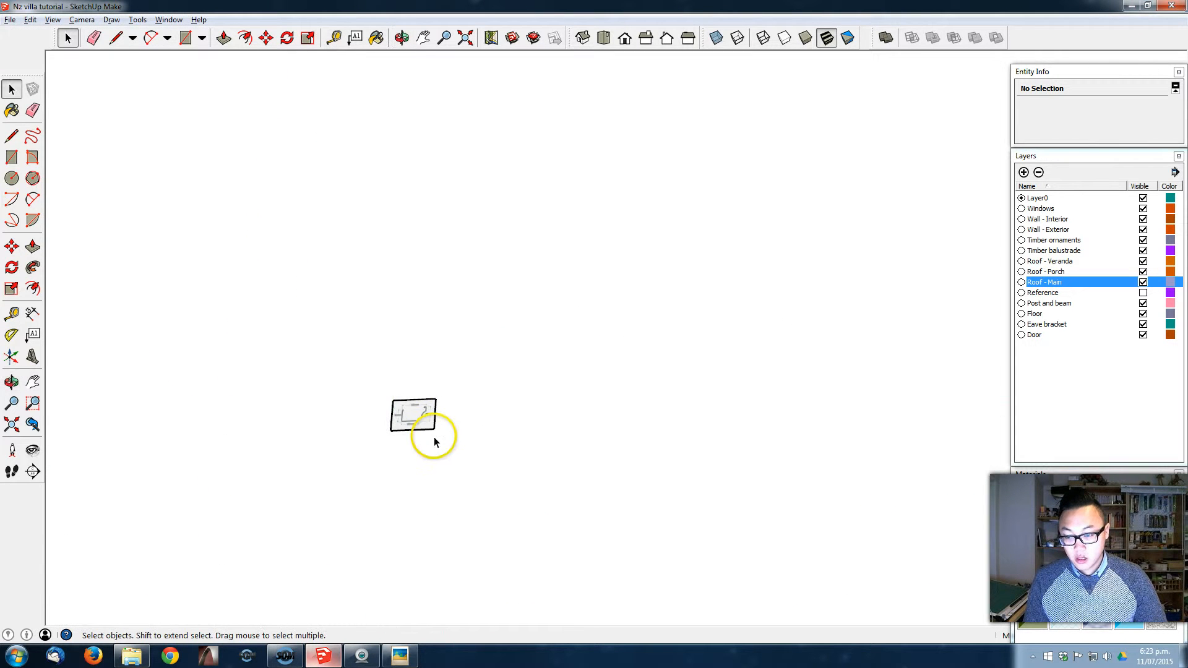
Trace the straight back, base, short front riser and upper front face of the gutter section with lines
scroll(386, 428, up, 8)
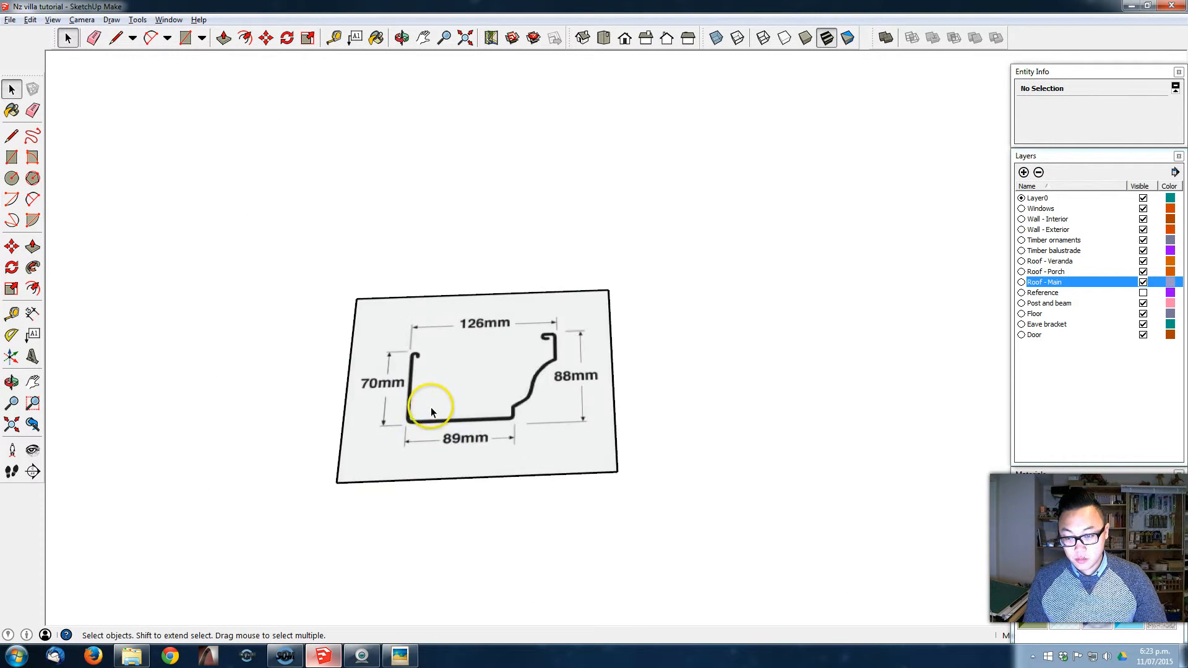
scroll(390, 300, up, 4)
shift+middle_drag(390, 300, 346, 303)
key(l)
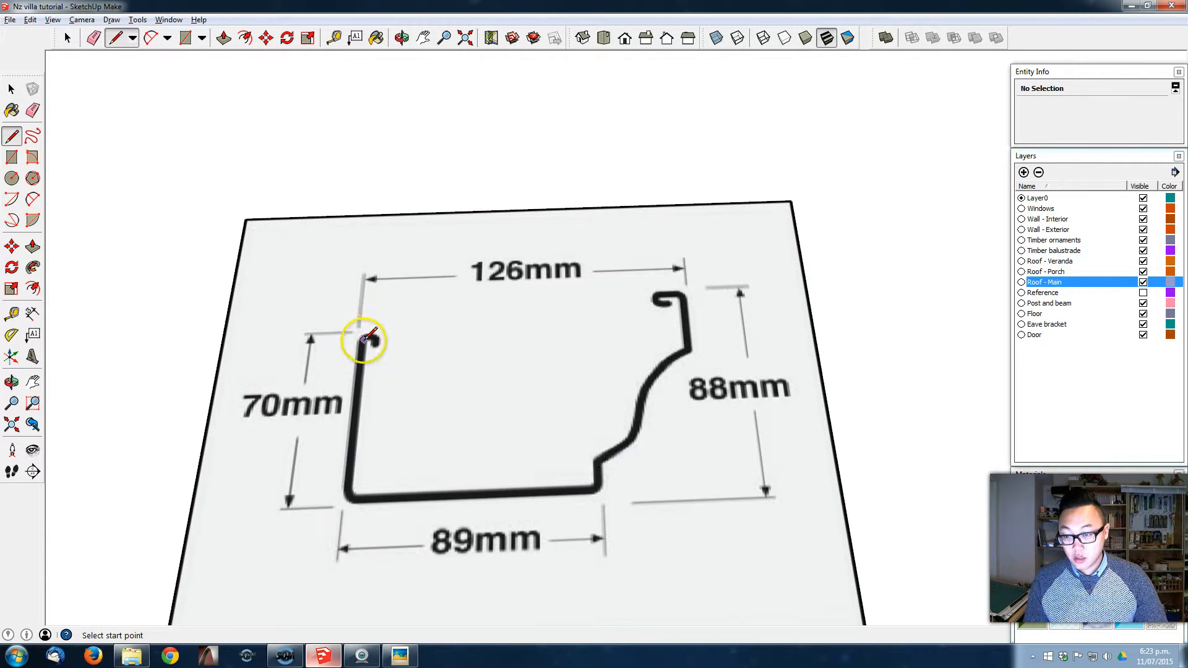
click(342, 503)
click(602, 493)
click(600, 459)
key(Escape)
click(683, 292)
click(691, 351)
key(Escape)
Draw two joined arcs tracing the S-shaped front of the gutter between the upper front face and the short riser
key(a)
click(690, 349)
click(646, 402)
click(657, 371)
click(645, 403)
click(602, 459)
click(635, 436)
key(space)
triple_click(645, 401)
Add short straight lines for the turned-in lips at both upper ends of the gutter outline
key(l)
click(359, 331)
click(385, 358)
click(656, 294)
key(space)
Offset the traced gutter outline inward to form a thin wall and close its open ends with lines
triple_click(356, 372)
key(f)
click(351, 410)
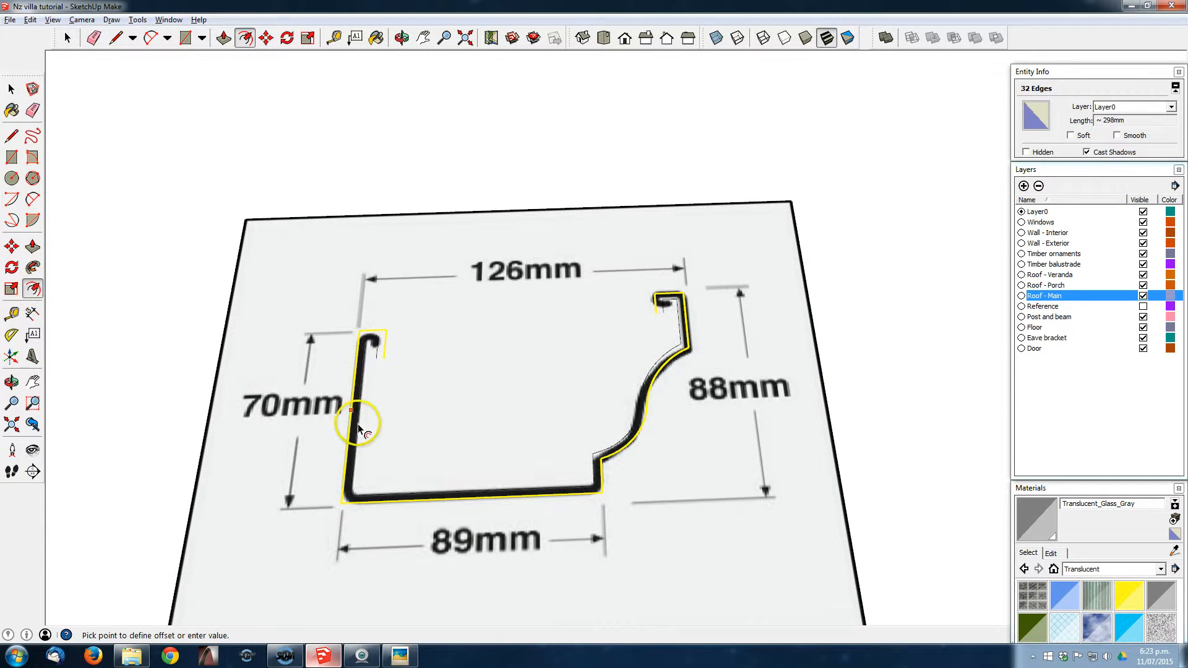
key(l)
click(378, 340)
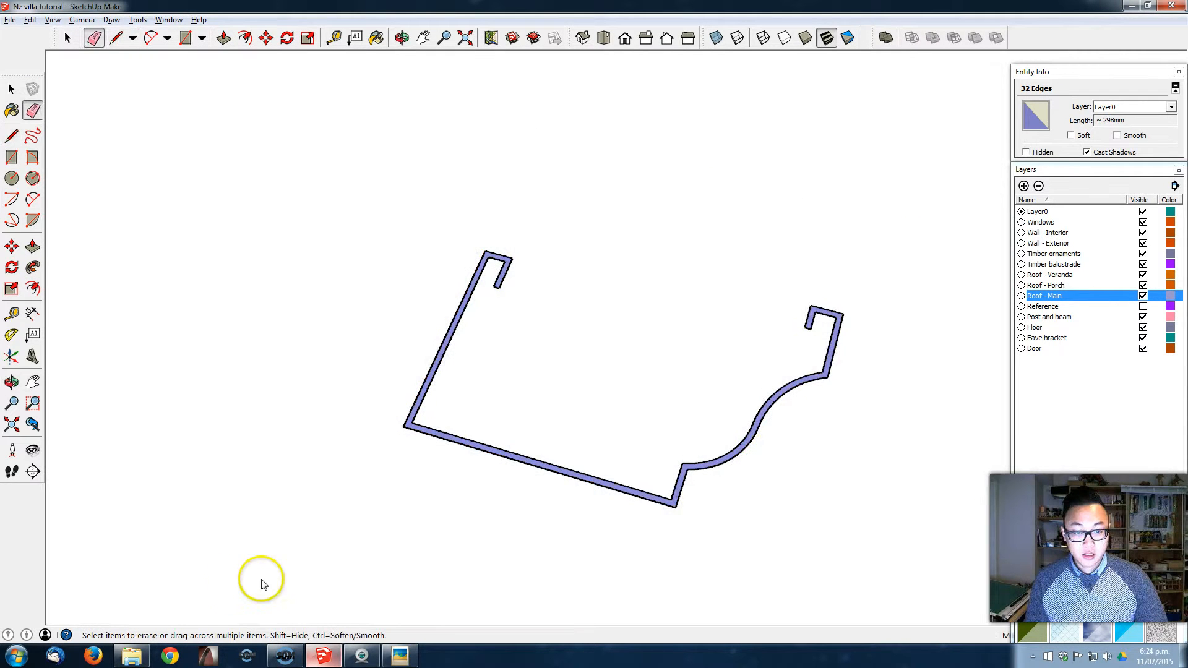
key(o)
drag(485, 172, 599, 364)
key(e)
mouse_move(485, 191)
middle_down()
mouse_move(544, 384)
mouse_move(563, 408)
middle_up()
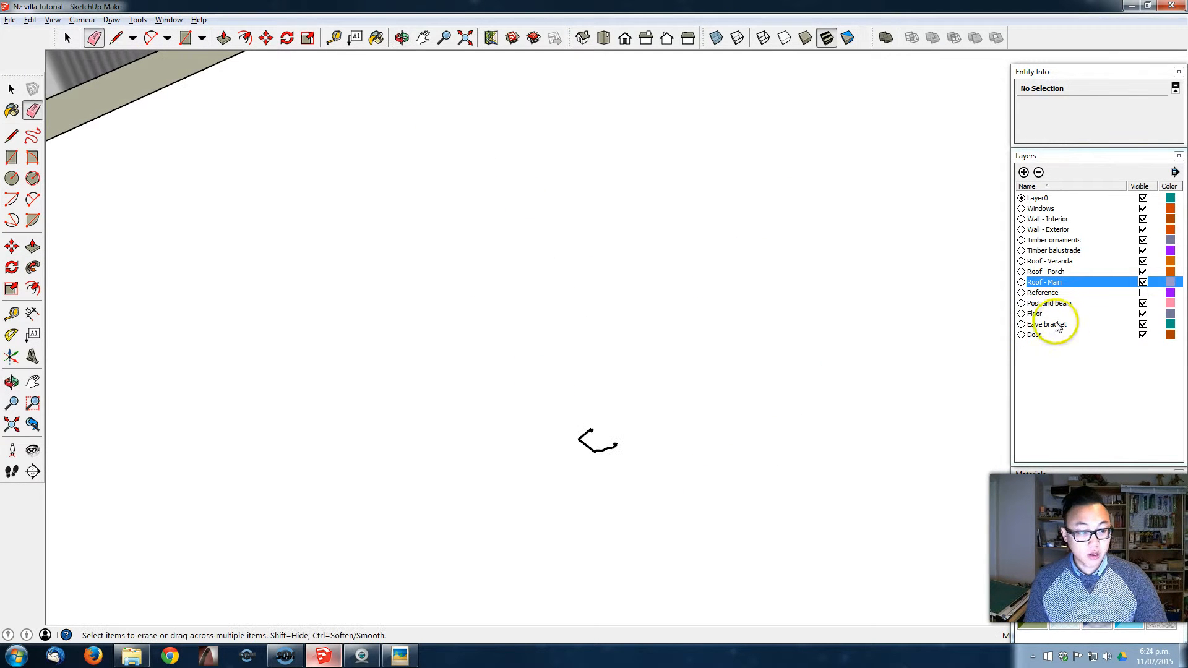
Collapse the layer list and turn the finished gutter profile face into a group
click(1123, 158)
middle_drag(570, 507, 590, 453)
key(space)
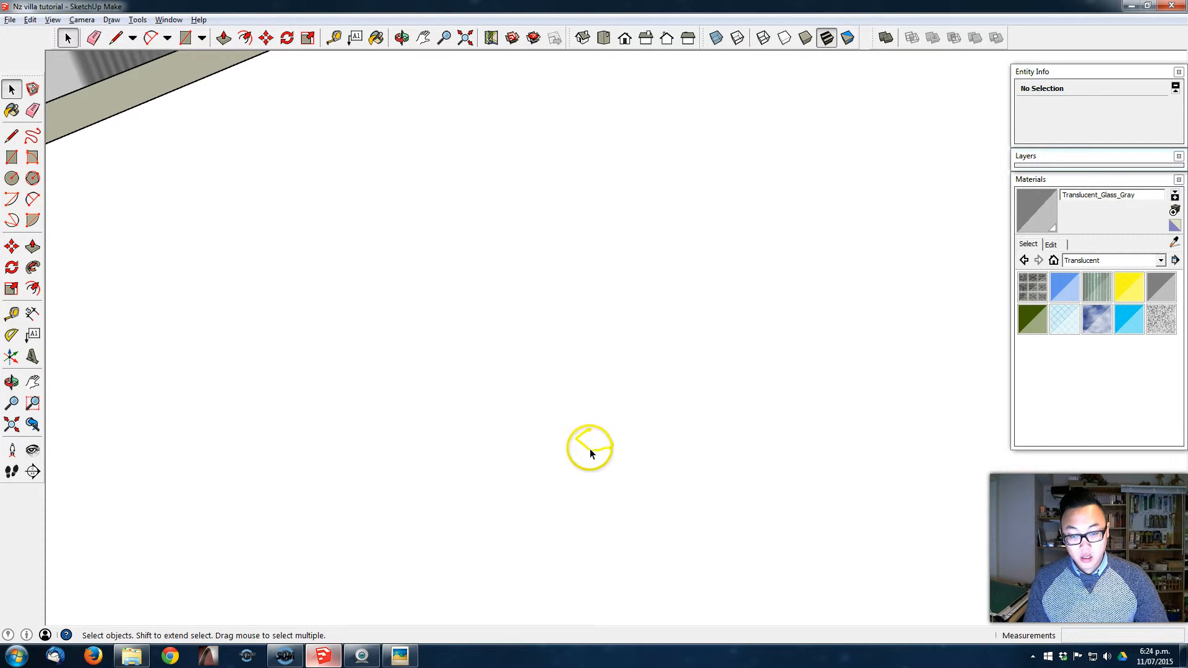
right_click(589, 453)
click(665, 340)
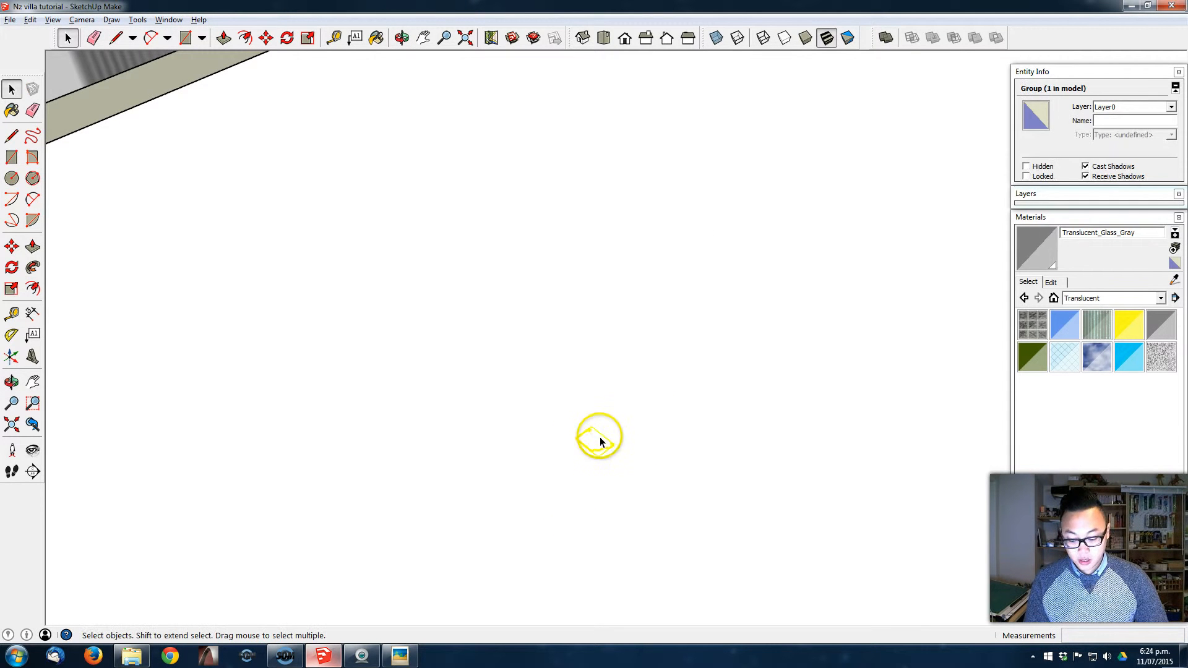
Move the gutter profile group from the ground to the top corner of the main roof's fascia
scroll(600, 437, up, 4)
key(m)
middle_drag(578, 326, 662, 555)
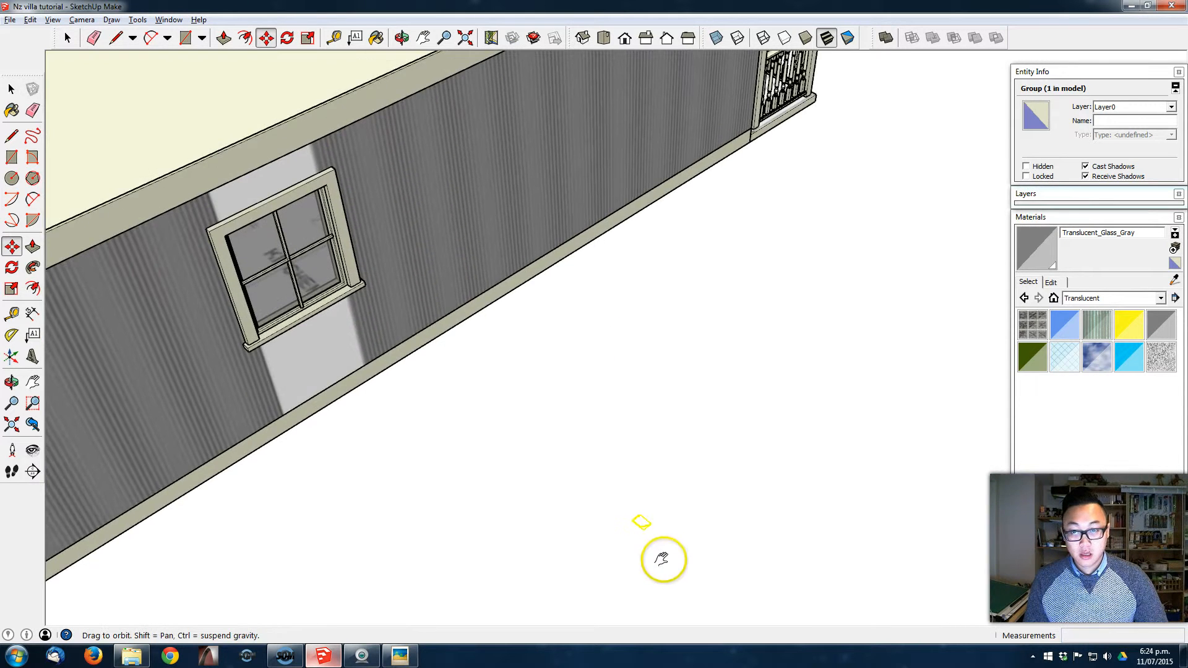
middle_drag(716, 310, 604, 544)
scroll(681, 310, up, 4)
click(689, 265)
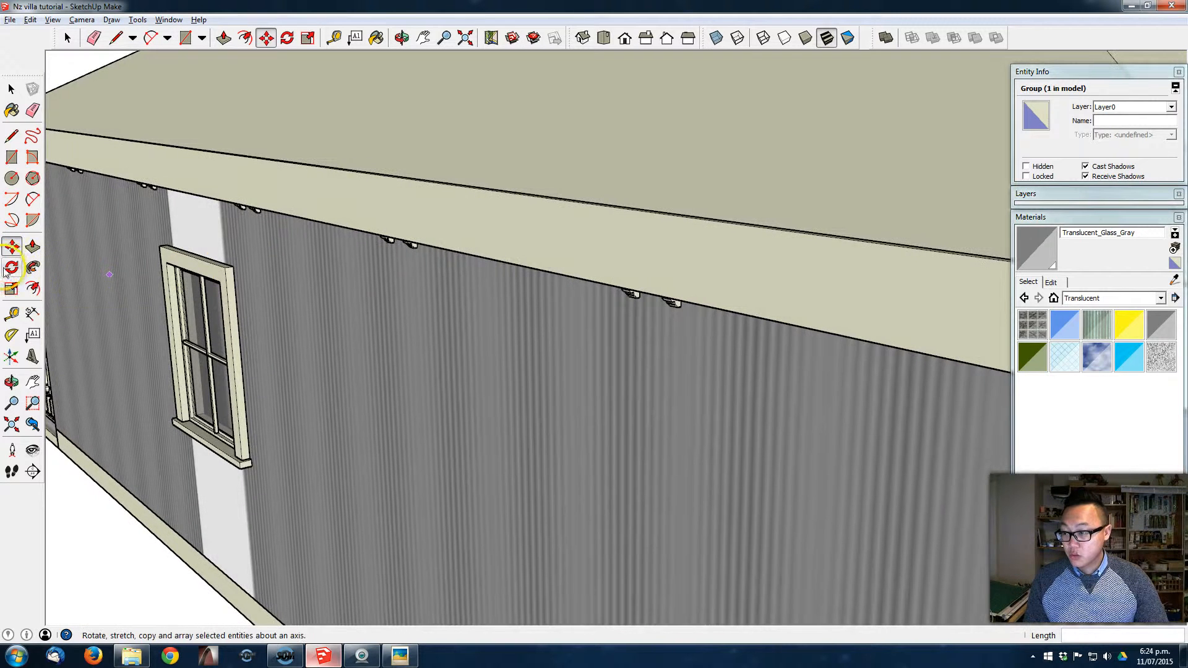
Rotate the gutter profile 90 degrees about the fascia corner so it stands upright
click(11, 246)
click(12, 267)
middle_drag(433, 279, 403, 297)
scroll(900, 342, up, 5)
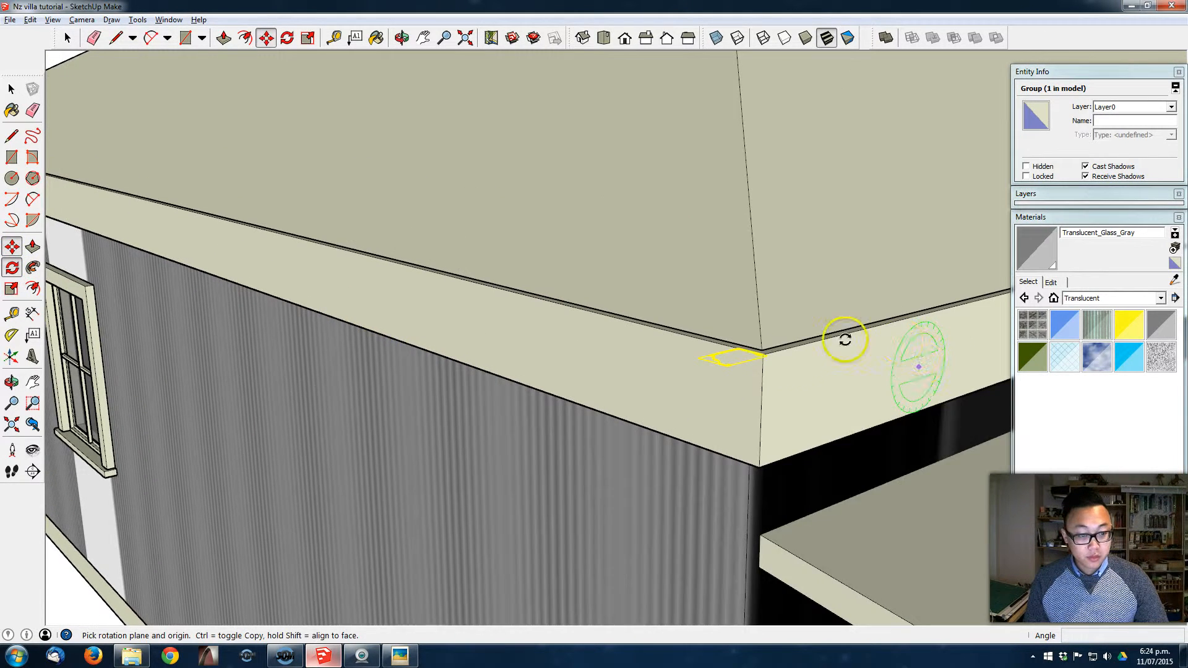
scroll(866, 344, up, 2)
drag(735, 357, 680, 338)
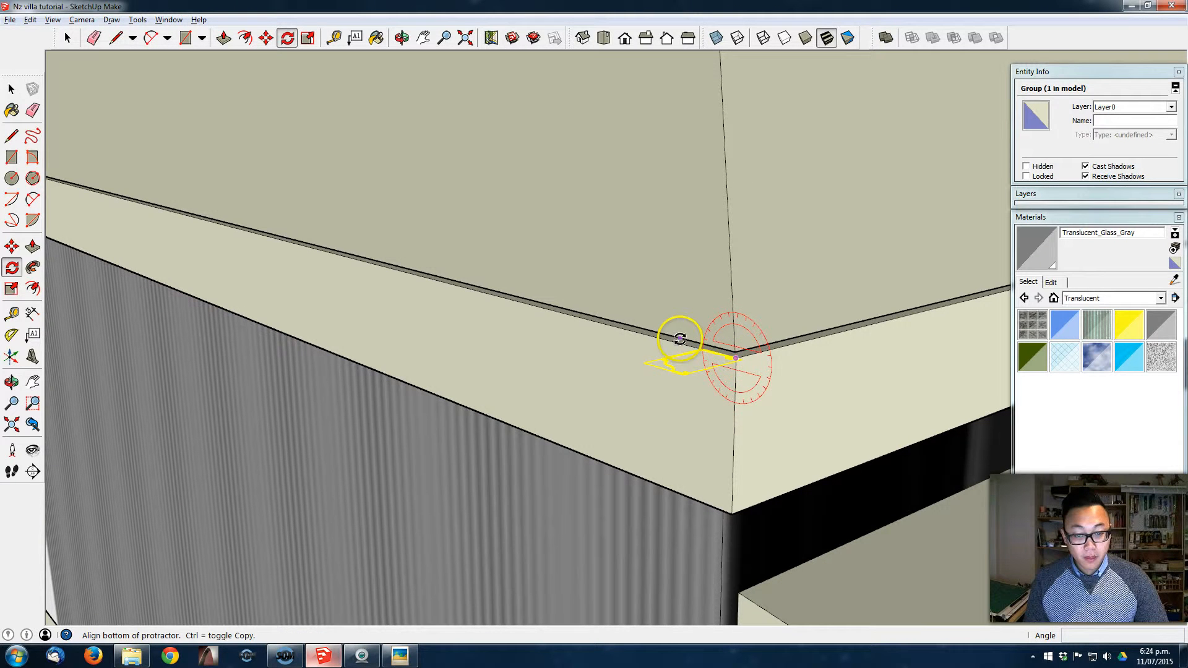
click(680, 339)
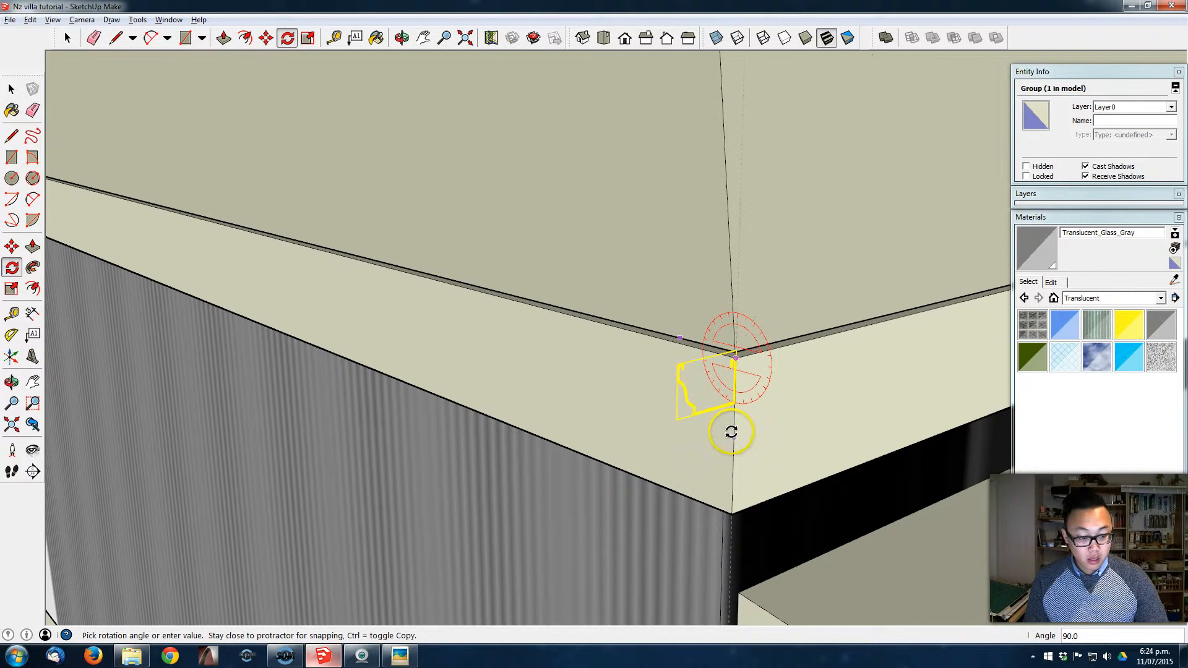
key(Return)
Open the fascia group and push its underside face up 30 mm to reduce the board's depth
middle_drag(699, 423, 971, 250)
scroll(486, 356, down, 5)
key(space)
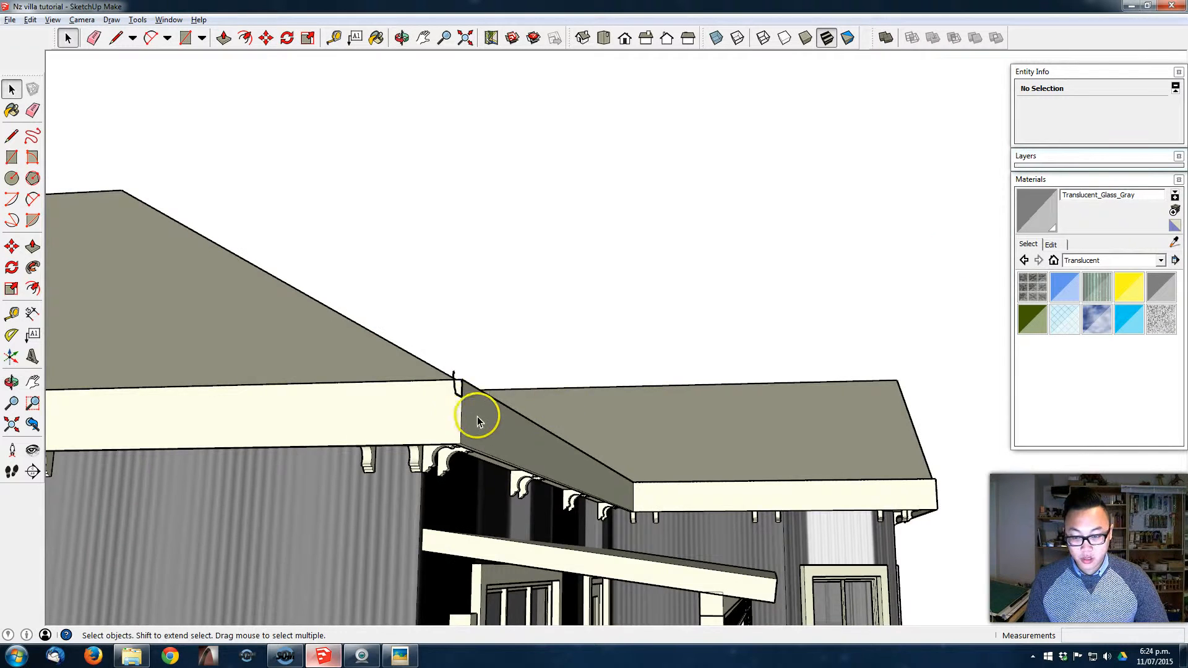
scroll(472, 413, up, 5)
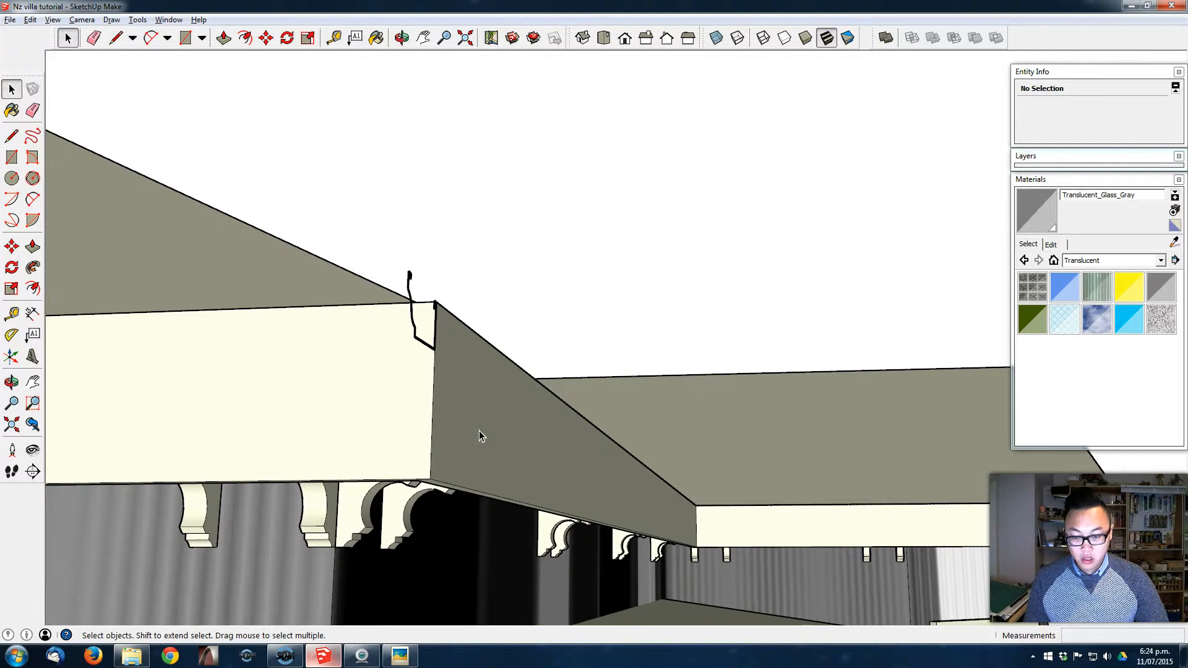
triple_click(478, 431)
middle_drag(478, 431, 451, 484)
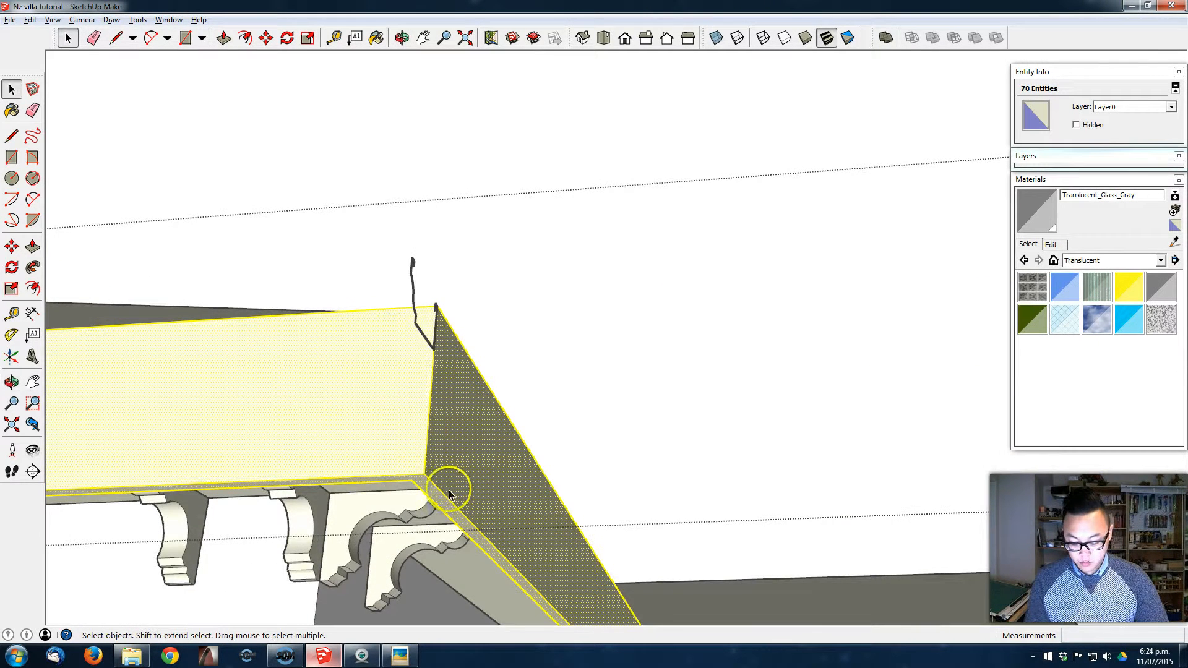
key(p)
click(451, 495)
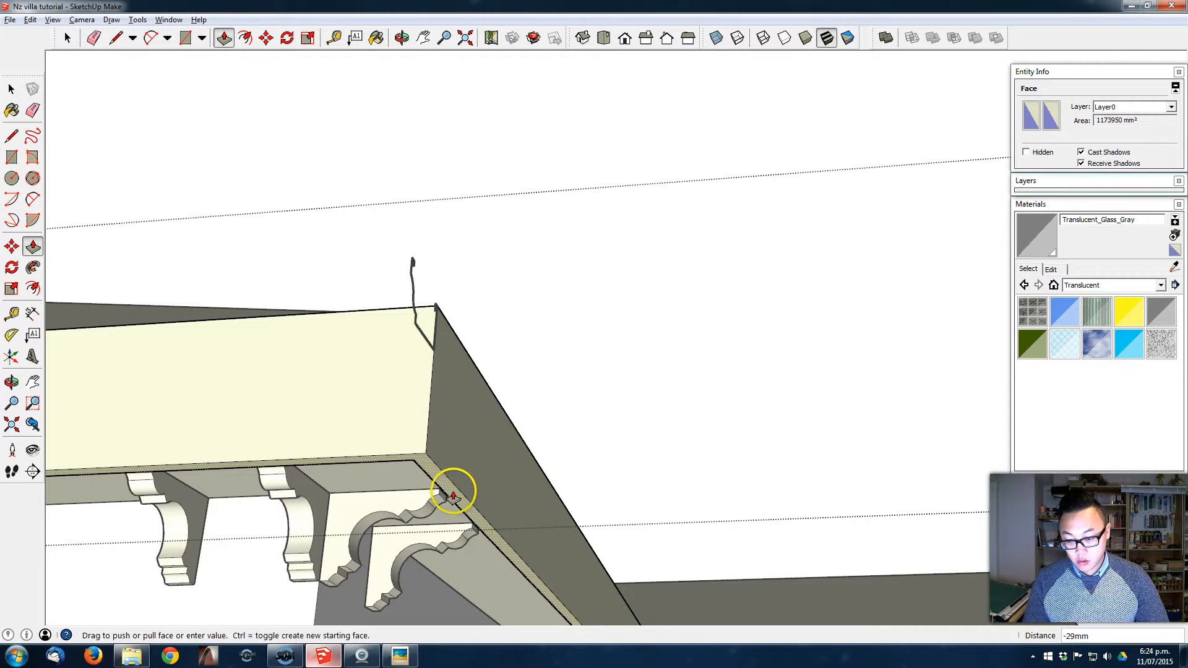
click(460, 480)
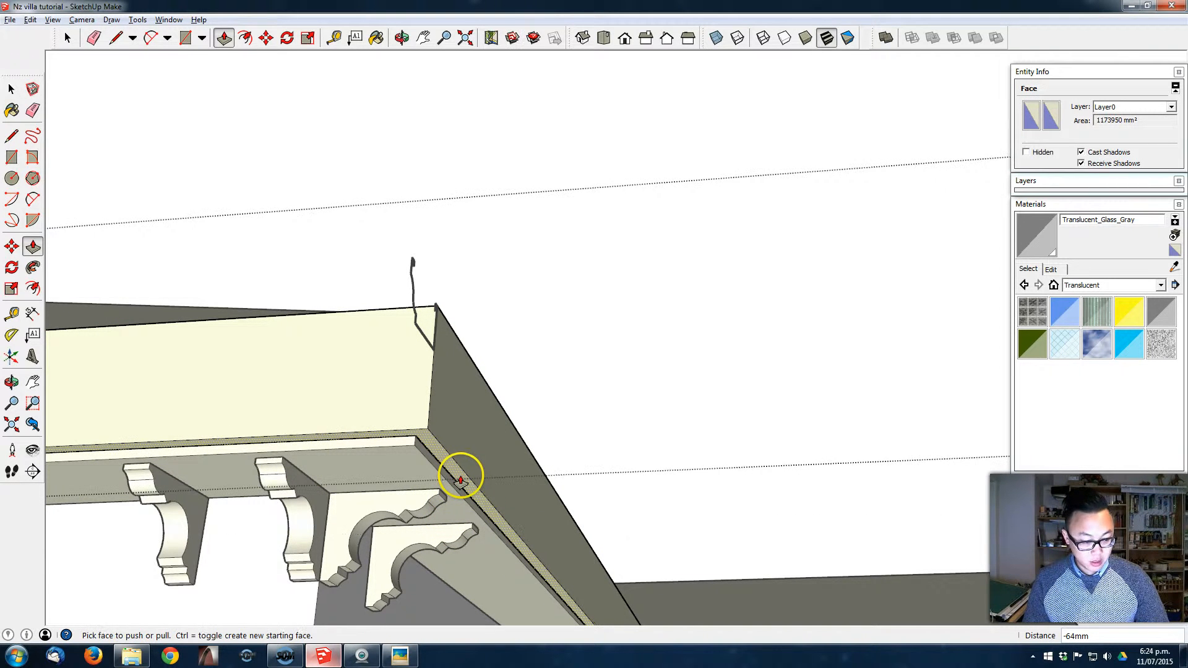
text(30)
key(Return)
key(space)
key(Escape)
Move the fascia board and the gutter profile together 20 mm down along the blue axis
middle_drag(519, 416, 413, 461)
middle_drag(414, 461, 411, 416)
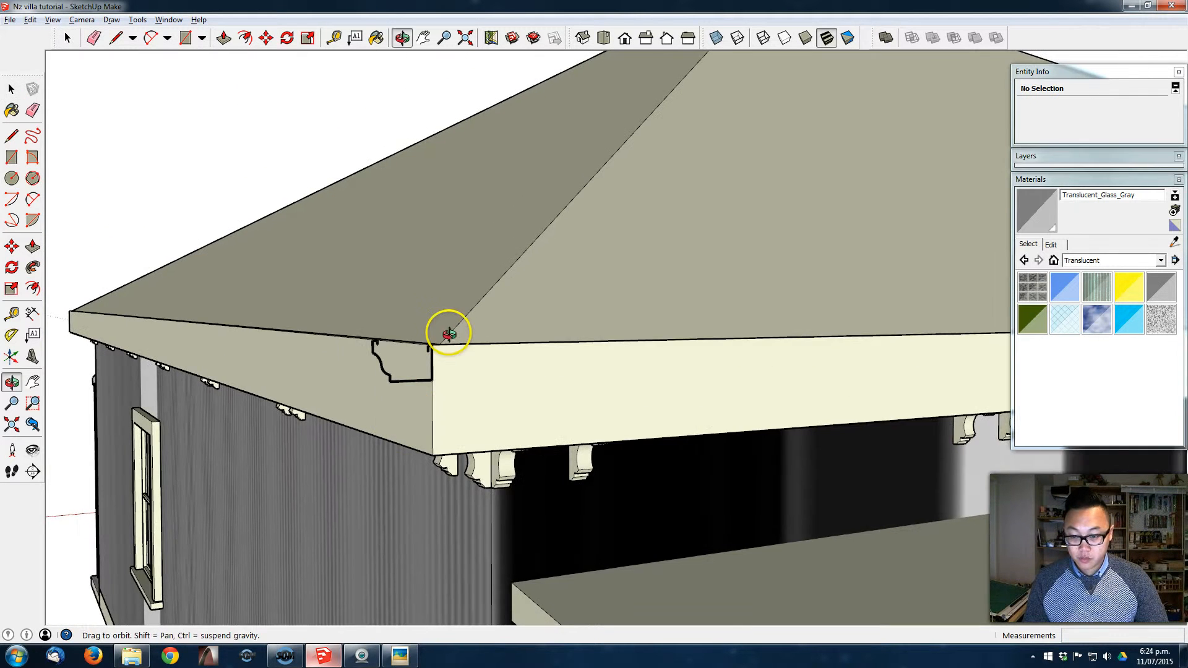
scroll(443, 338, up, 4)
middle_drag(427, 362, 417, 397)
click(443, 373)
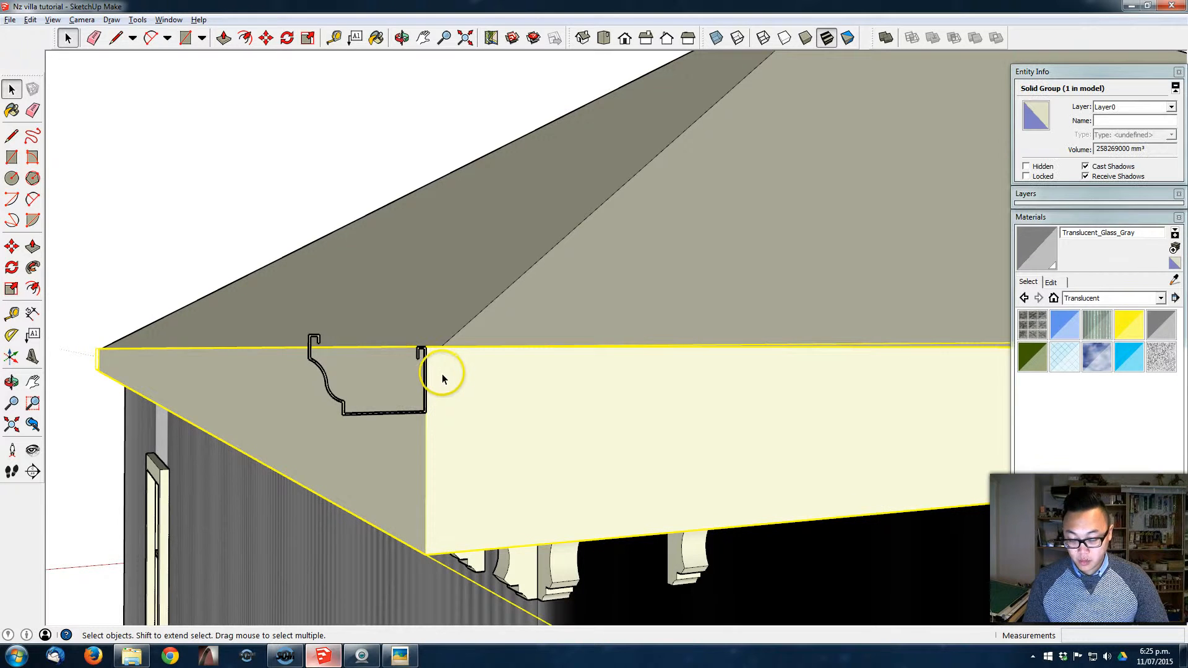
shift+click(425, 396)
key(m)
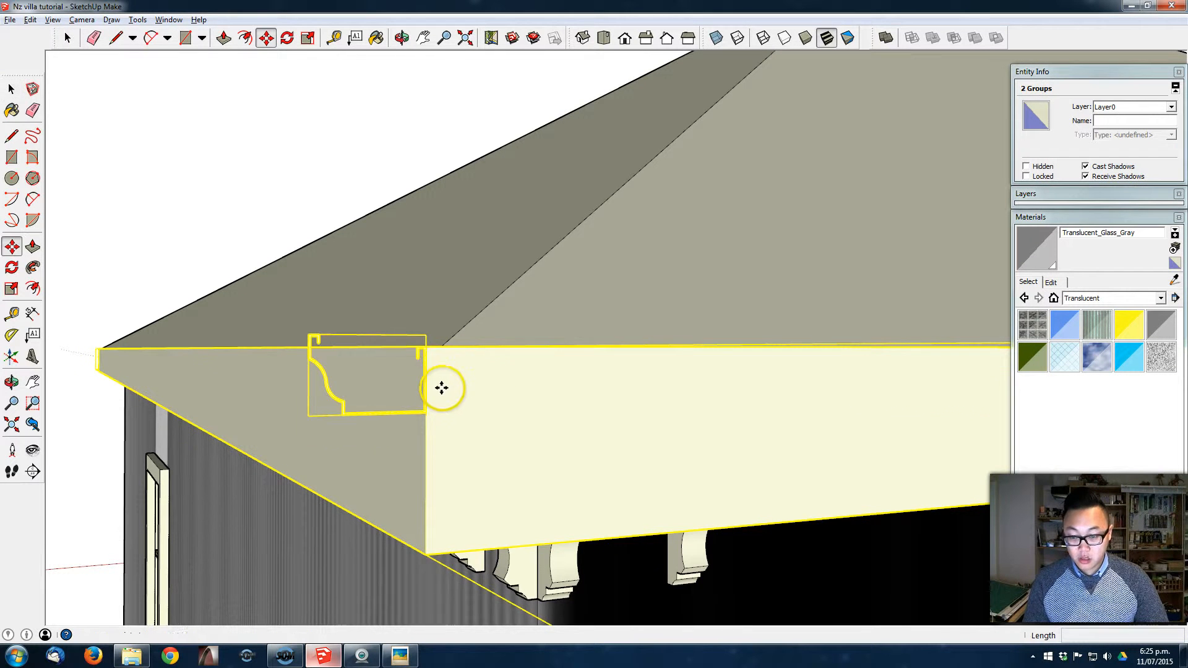
click(443, 376)
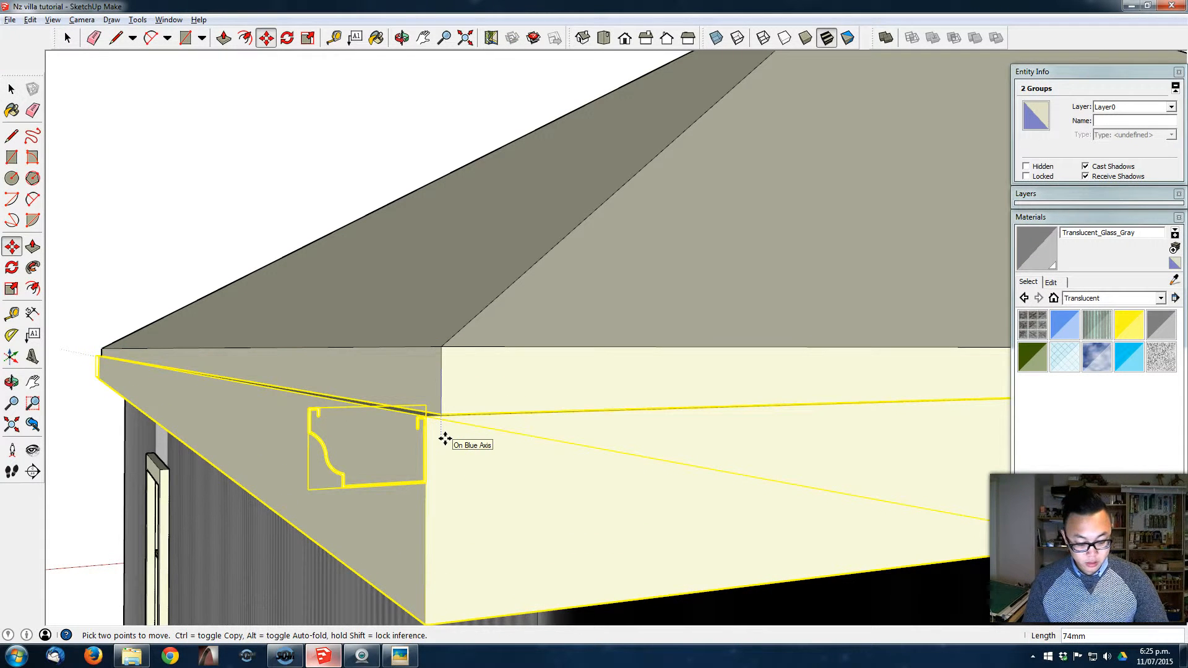
text(20)
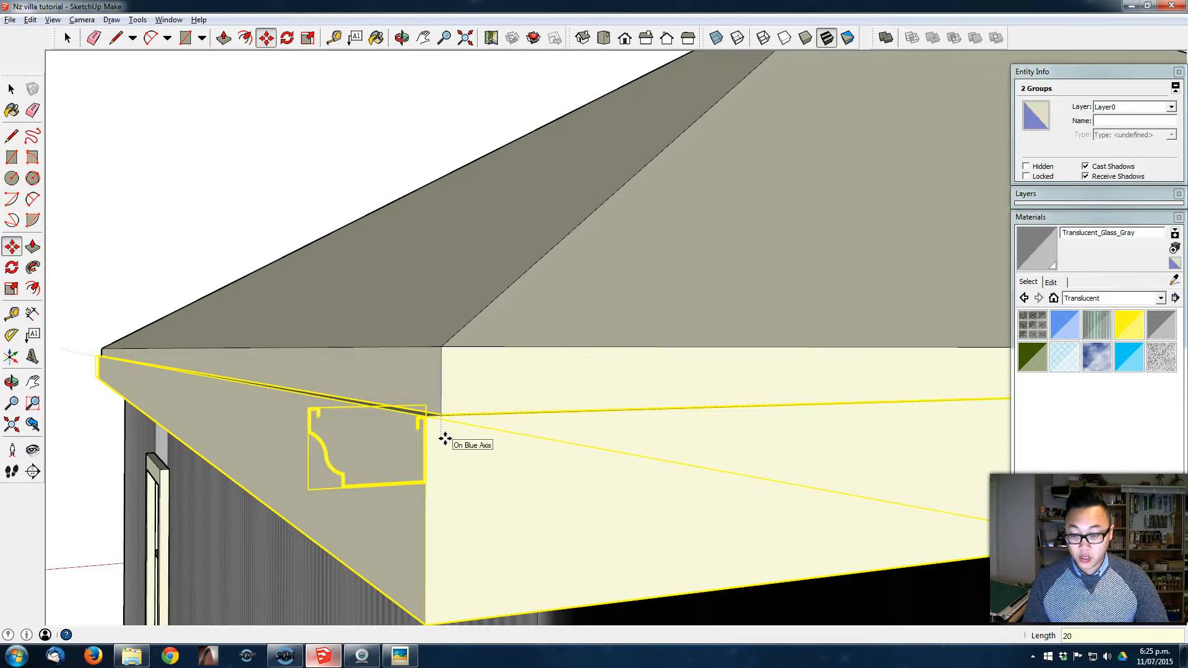
key(Return)
key(space)
click(211, 167)
Measure the height of the gutter profile's back along the fascia corner
middle_drag(349, 303, 475, 393)
middle_drag(379, 393, 416, 374)
key(t)
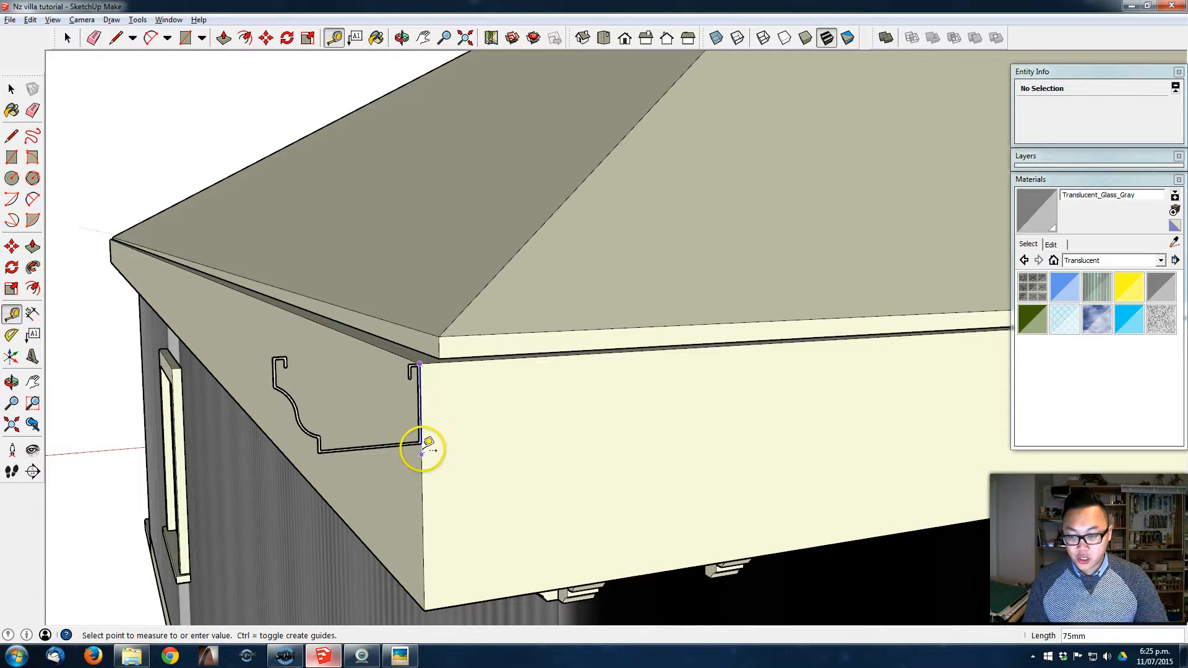
click(422, 443)
Move the gutter profile from the main roof corner to the top of the fascia corner above the bay window
middle_drag(305, 385, 493, 397)
key(space)
click(411, 366)
scroll(446, 336, down, 3)
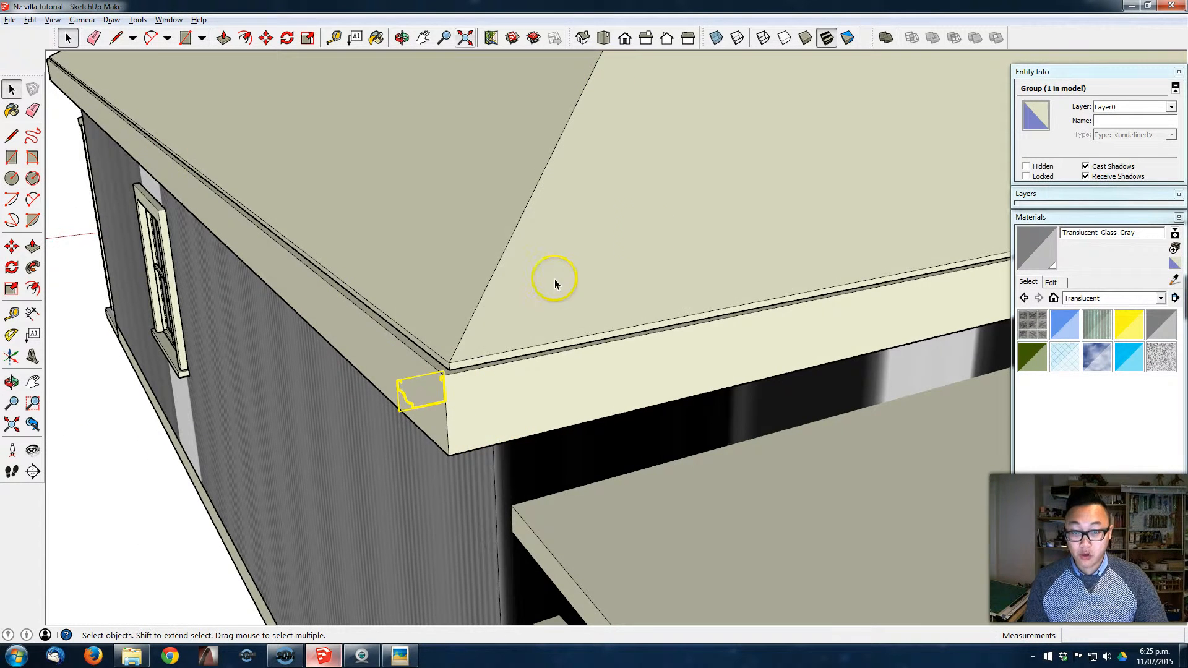
scroll(599, 337, down, 6)
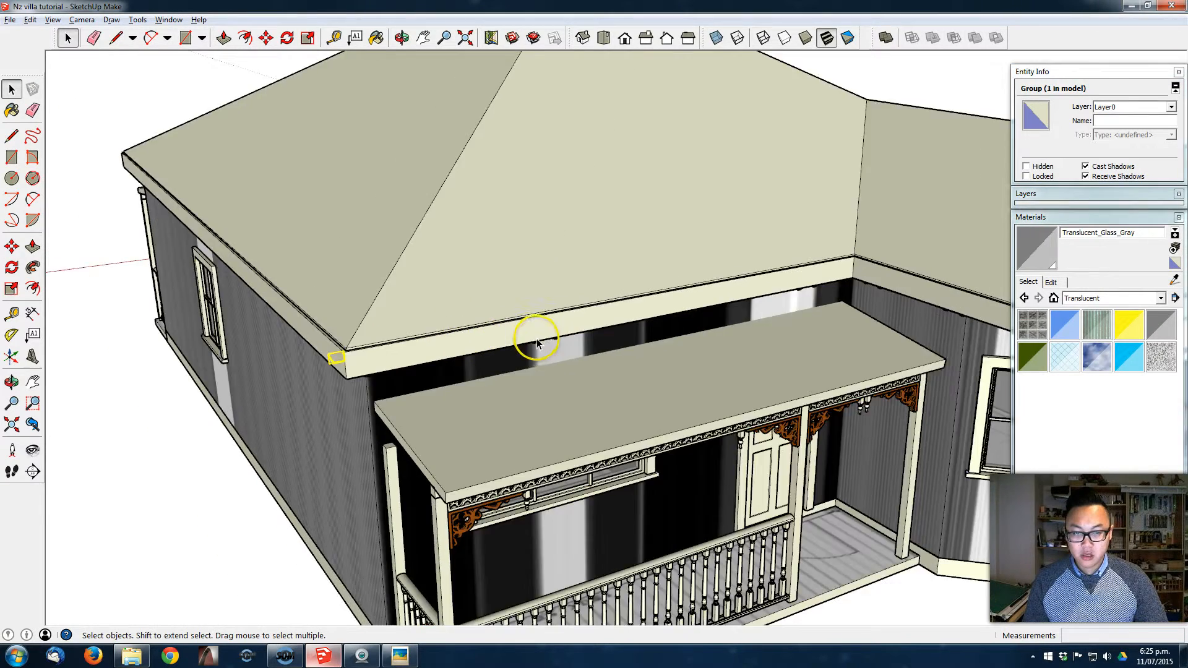
middle_drag(650, 326, 825, 365)
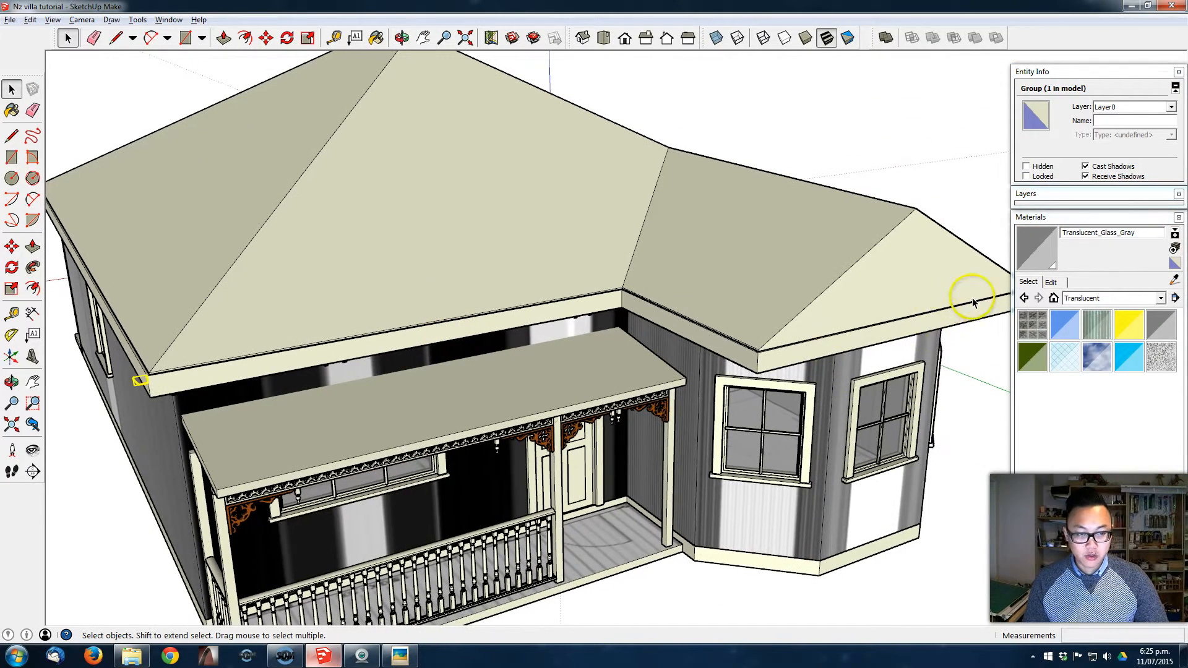
middle_drag(589, 396, 462, 426)
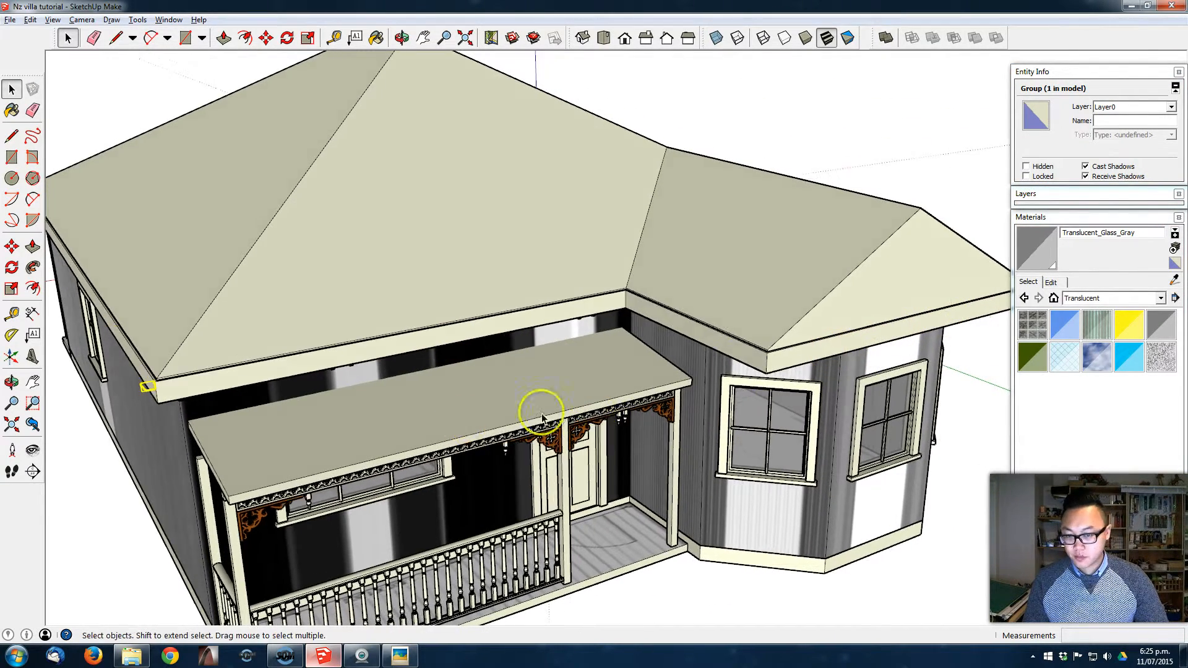
key(m)
click(162, 382)
scroll(774, 360, up, 3)
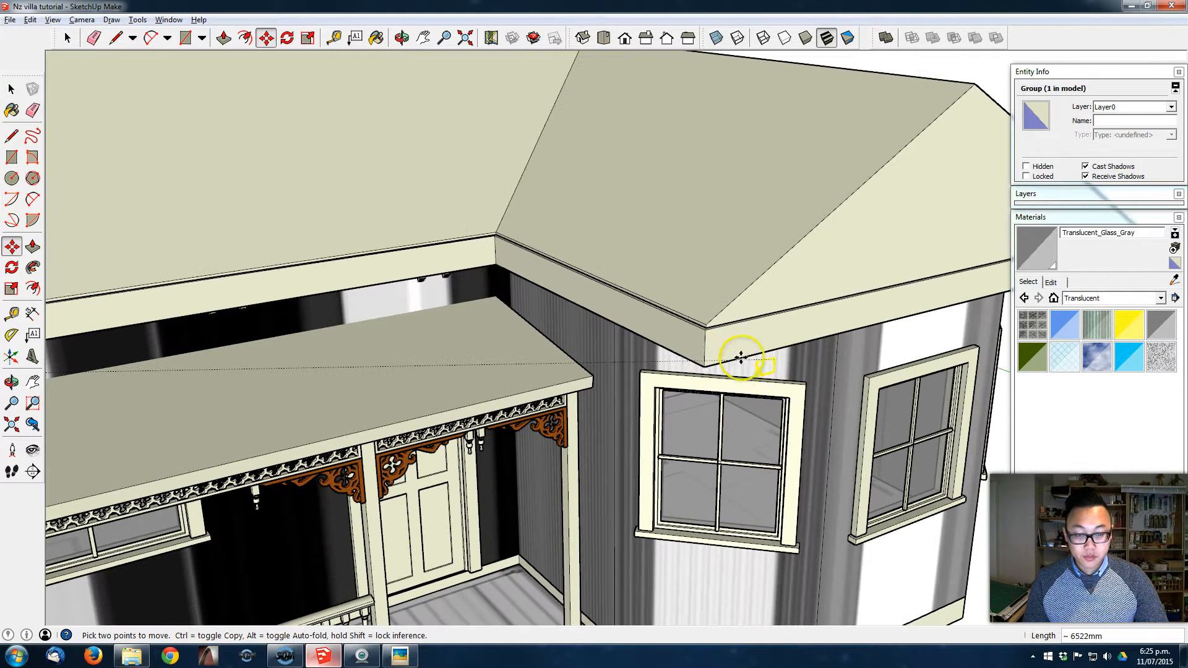
scroll(701, 340, up, 2)
scroll(706, 340, up, 2)
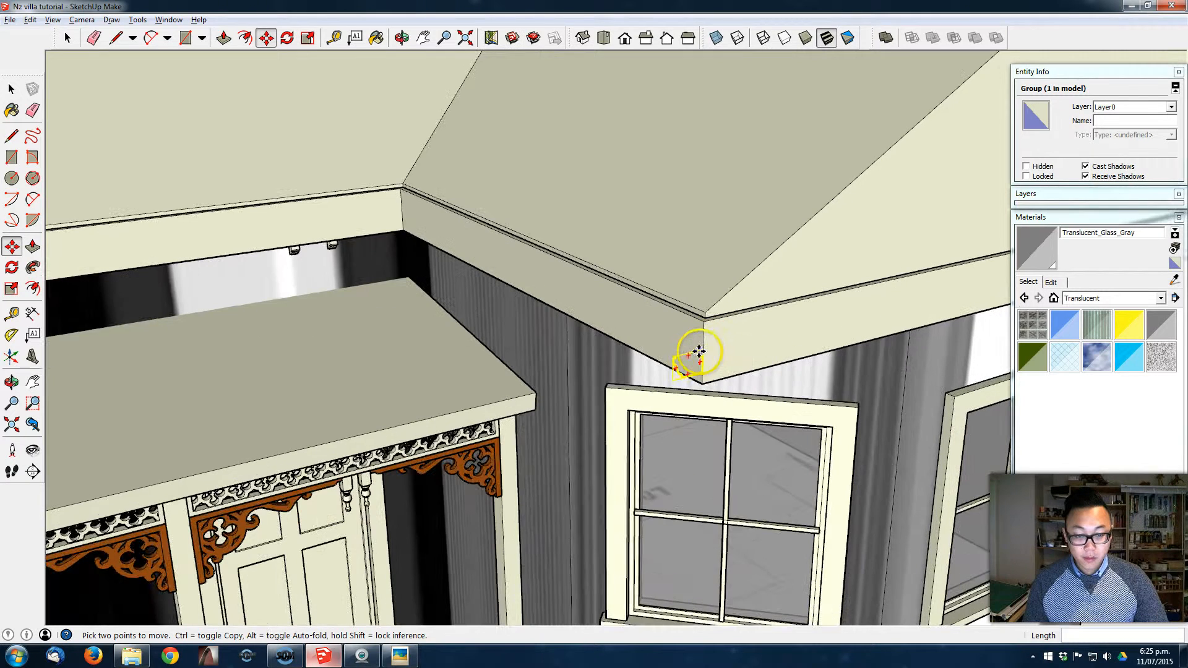
click(704, 352)
click(704, 324)
key(space)
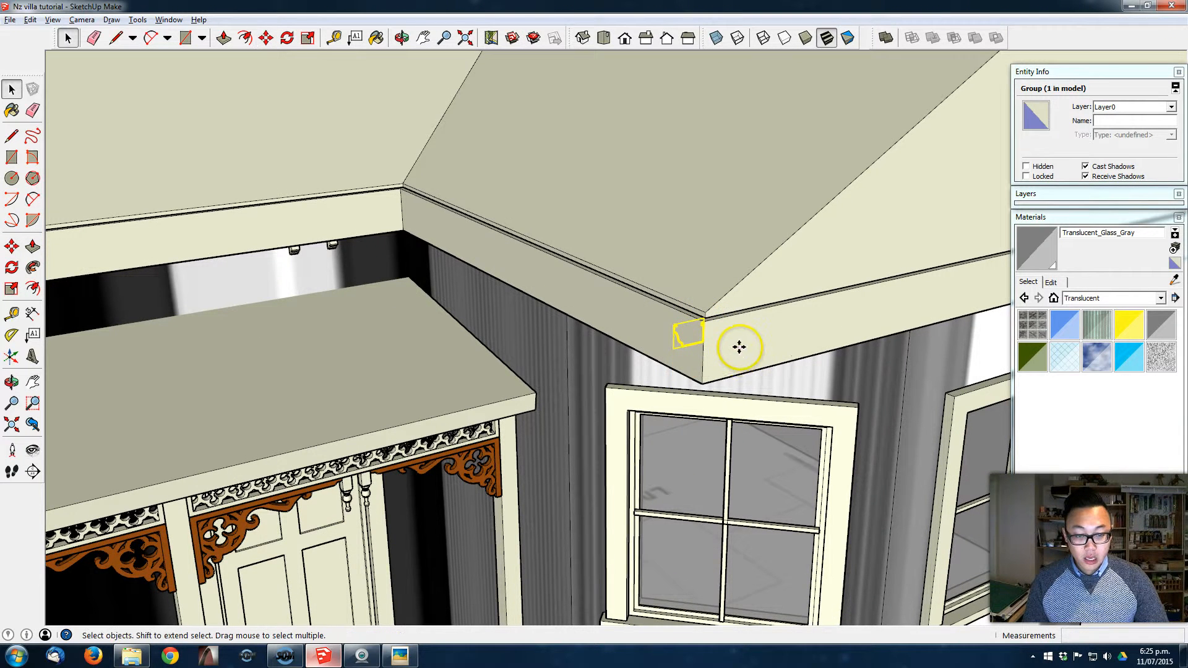
Copy the fascia board group straight up along the blue axis to well above the roof and explode the copy
click(740, 348)
scroll(728, 359, down, 1)
key(m)
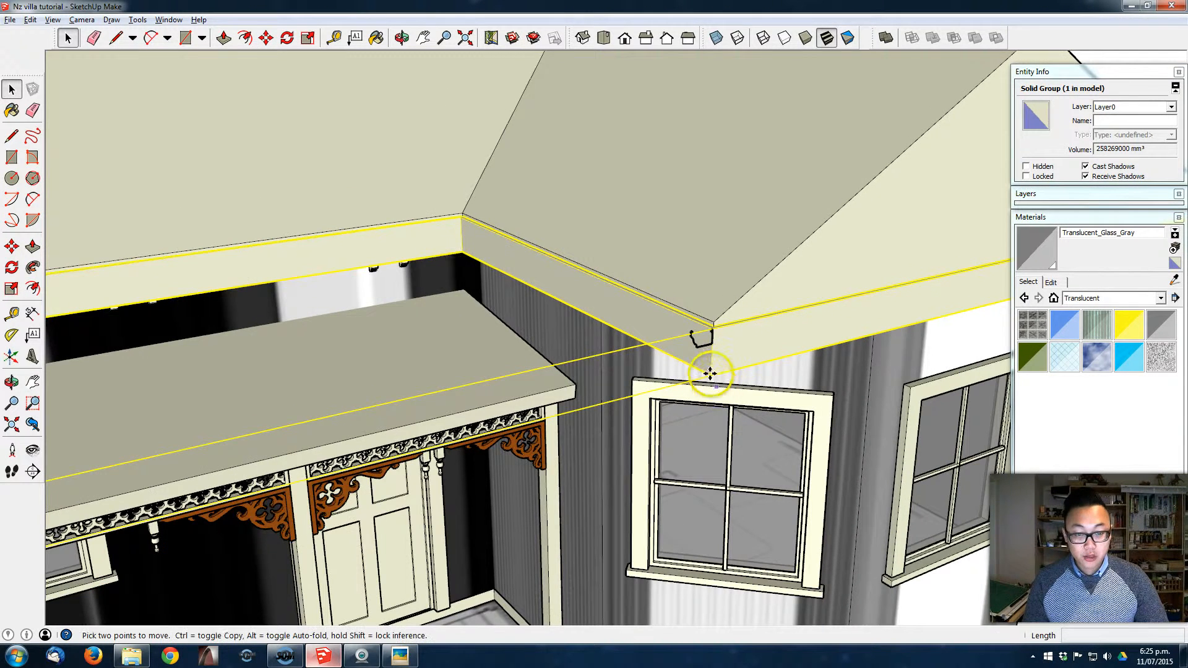
click(711, 374)
scroll(716, 240, down, 3)
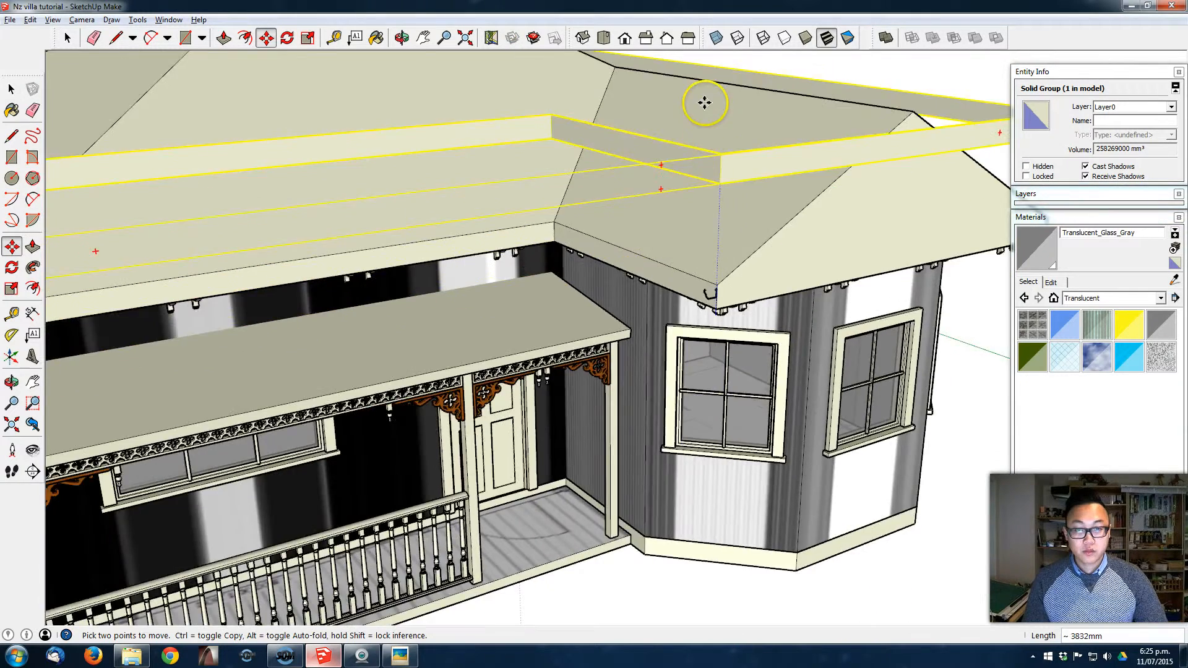
scroll(706, 112, down, 5)
middle_drag(705, 128, 676, 366)
shift+middle_drag(684, 316, 675, 356)
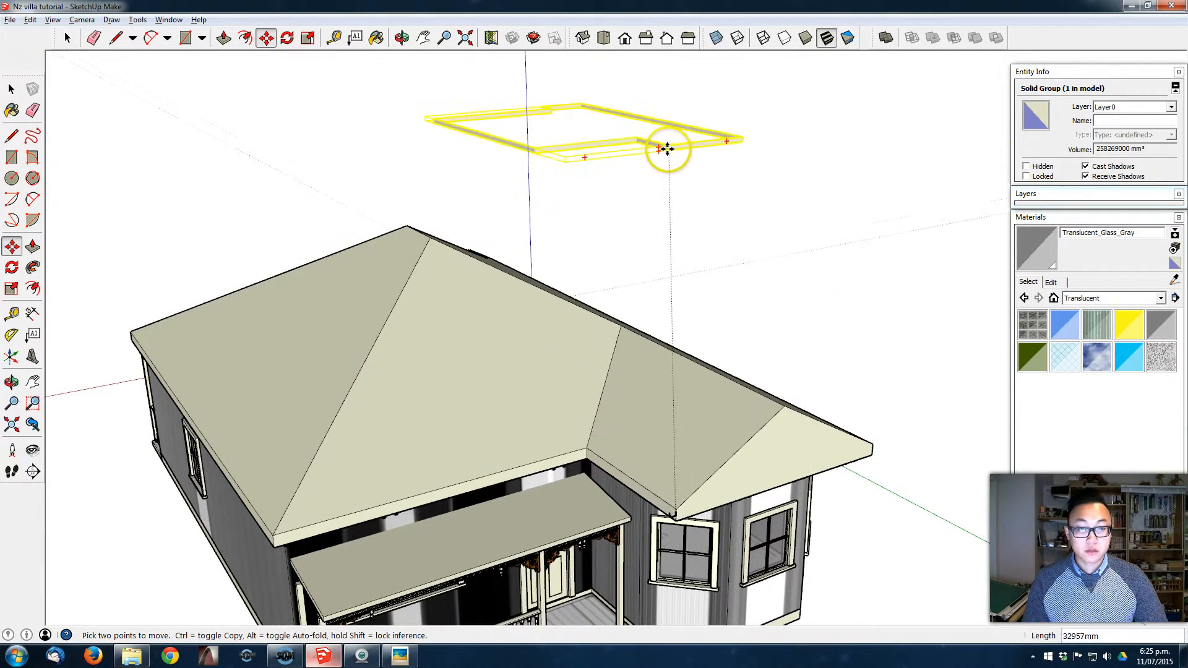
key(ctrl)
click(730, 189)
right_click(731, 190)
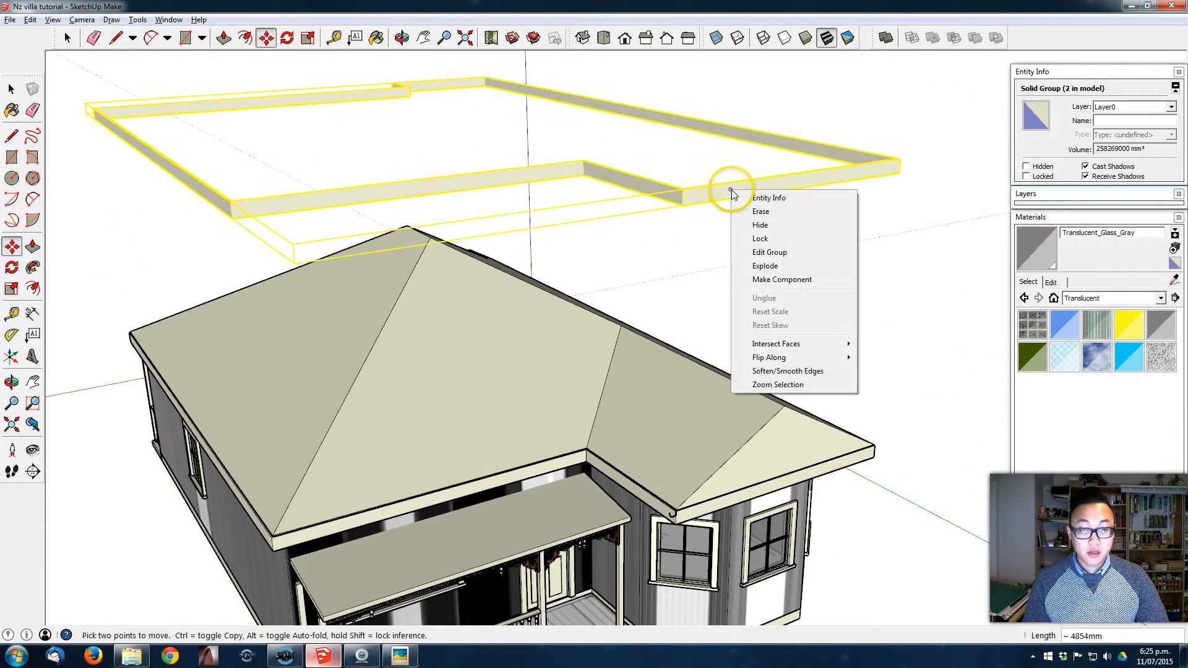
click(797, 266)
Try to fill the exploded fascia copy with a face by tracing its inner top edge beside the bay, and undo it
scroll(703, 178, up, 5)
middle_drag(703, 178, 682, 320)
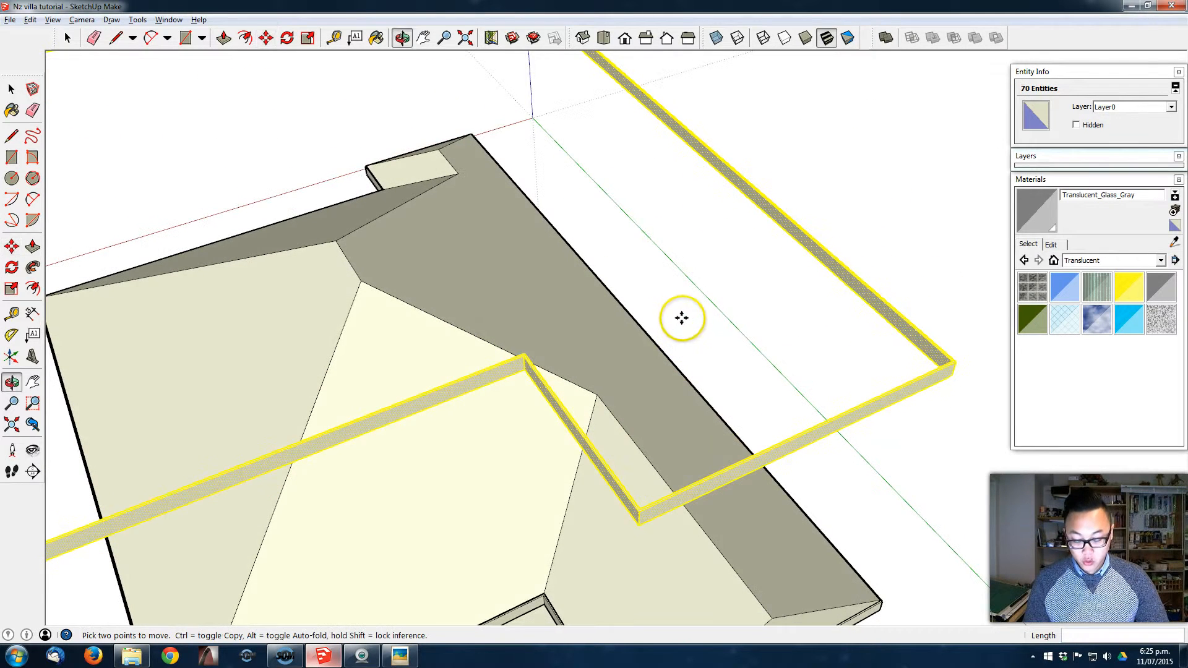
key(l)
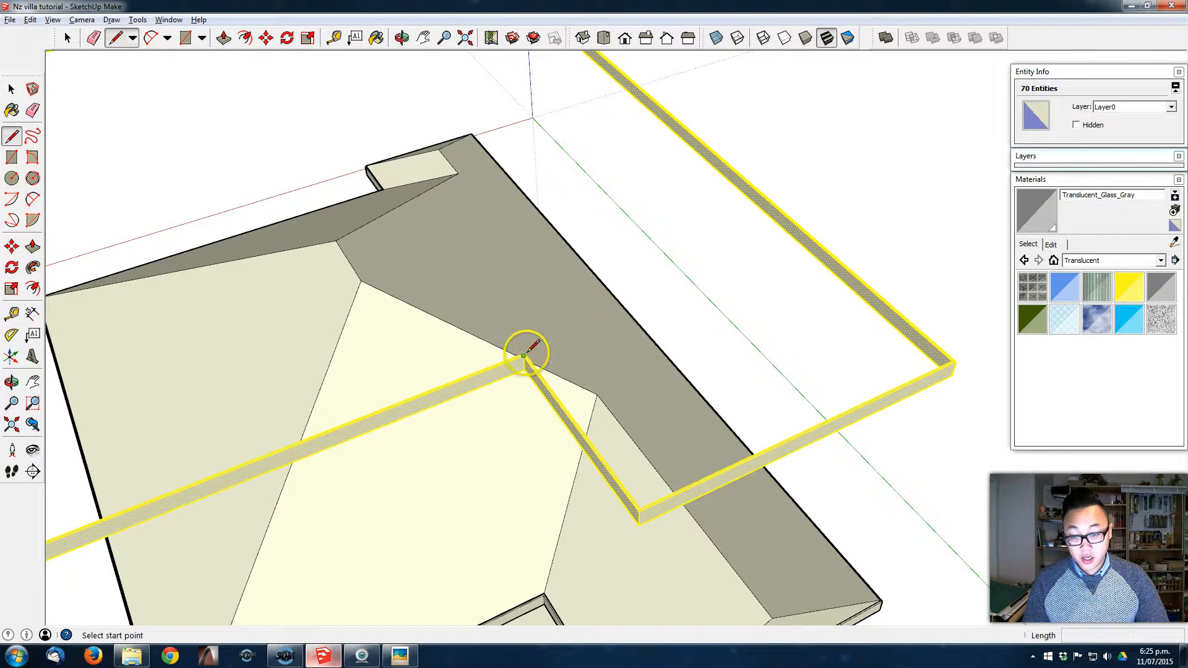
click(524, 353)
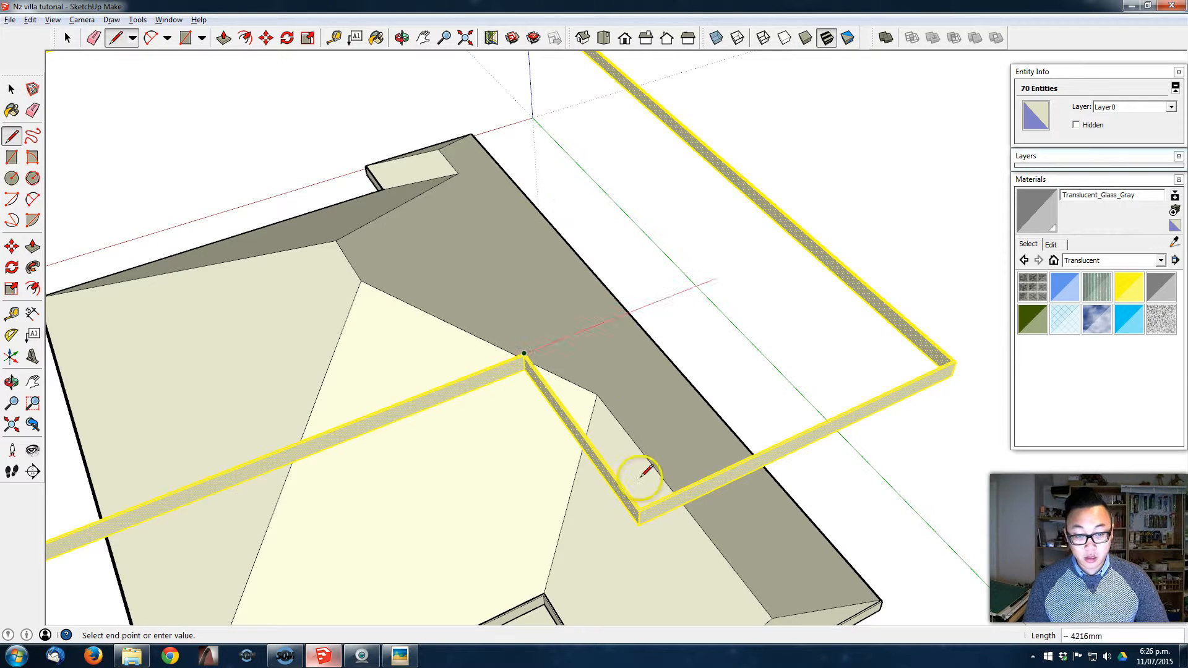
scroll(641, 501, up, 2)
click(638, 512)
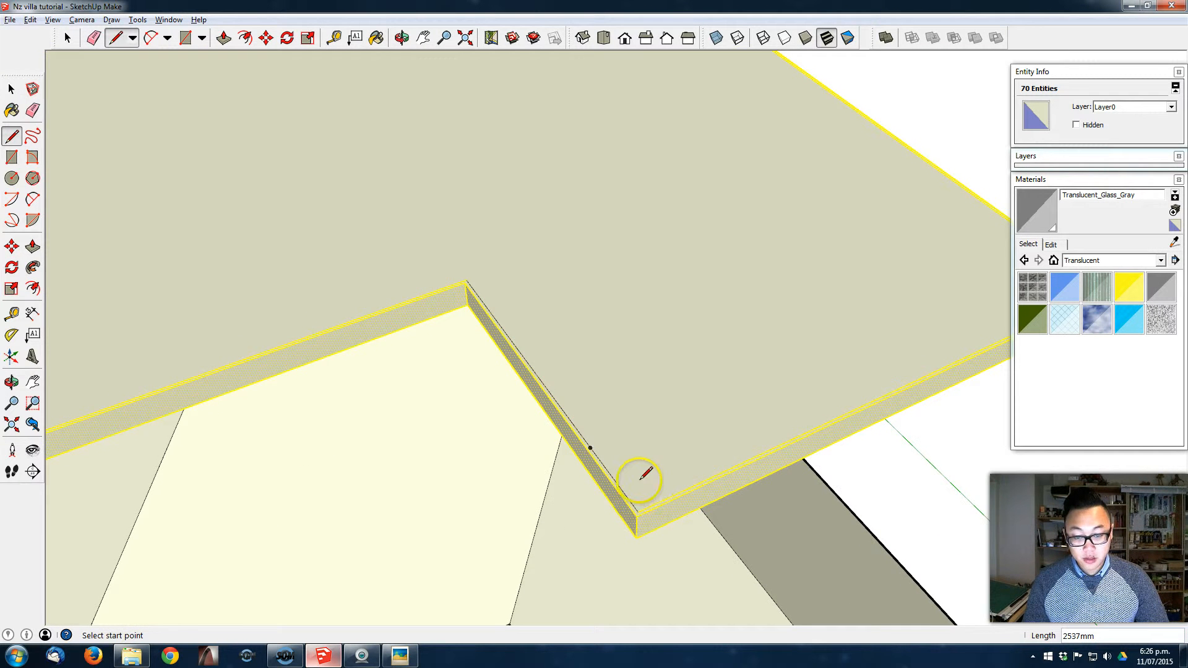
scroll(637, 486, down, 2)
key(space)
middle_drag(663, 477, 581, 455)
scroll(570, 462, up, 2)
key(ctrl+z)
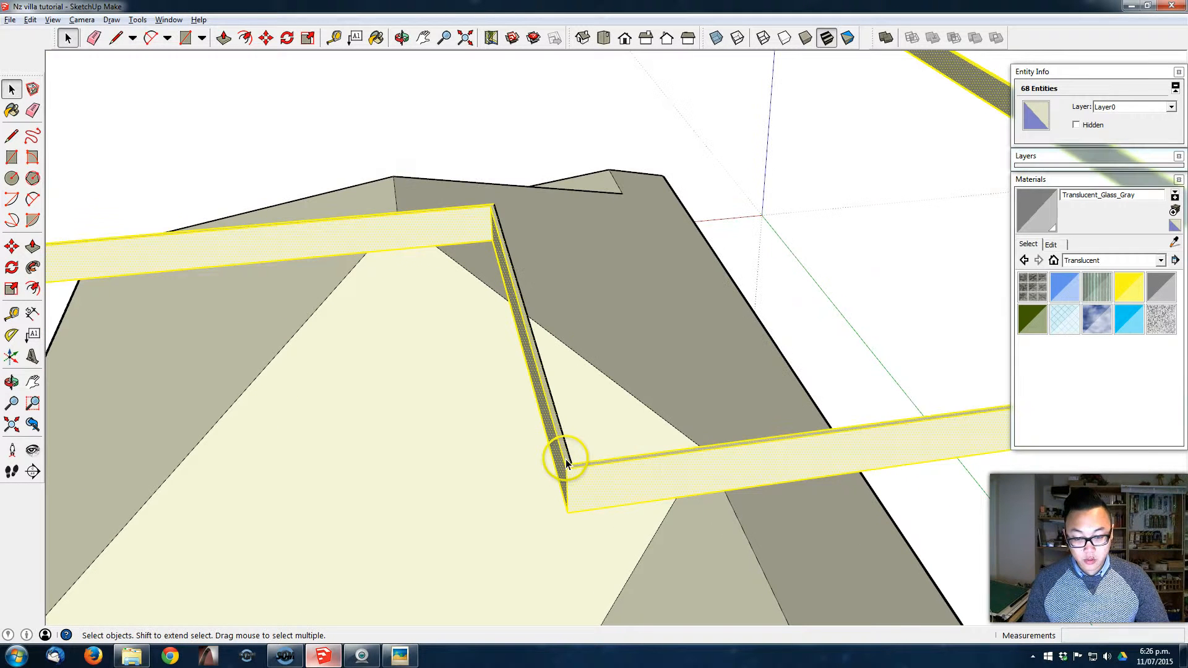
Copy the thin top face of the exploded fascia straight up along the blue axis, clear of the board
click(566, 461)
middle_drag(559, 456, 625, 398)
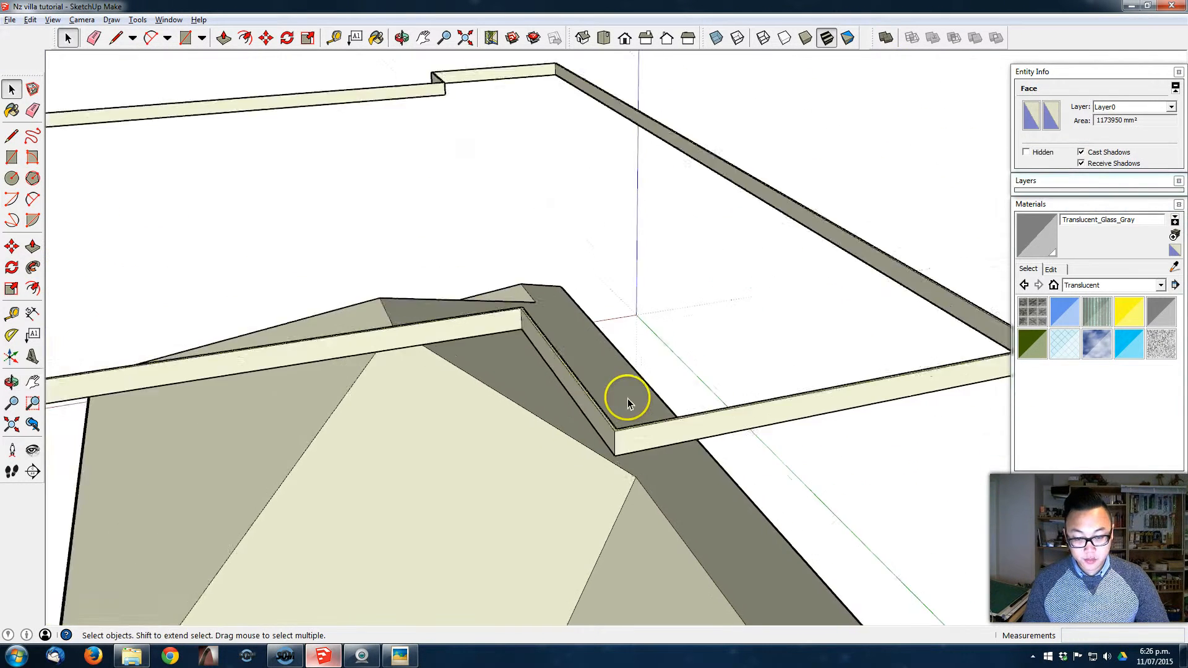
scroll(621, 401, down, 2)
scroll(621, 401, down, 3)
middle_drag(684, 351, 695, 345)
key(m)
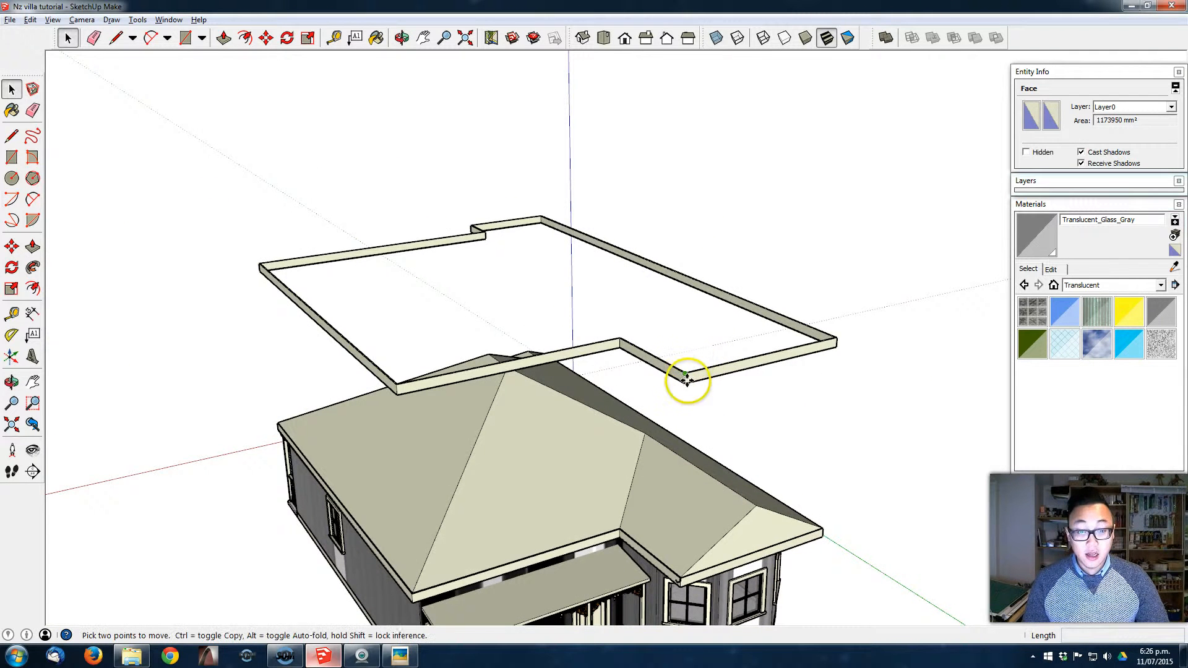
key(ctrl)
click(687, 373)
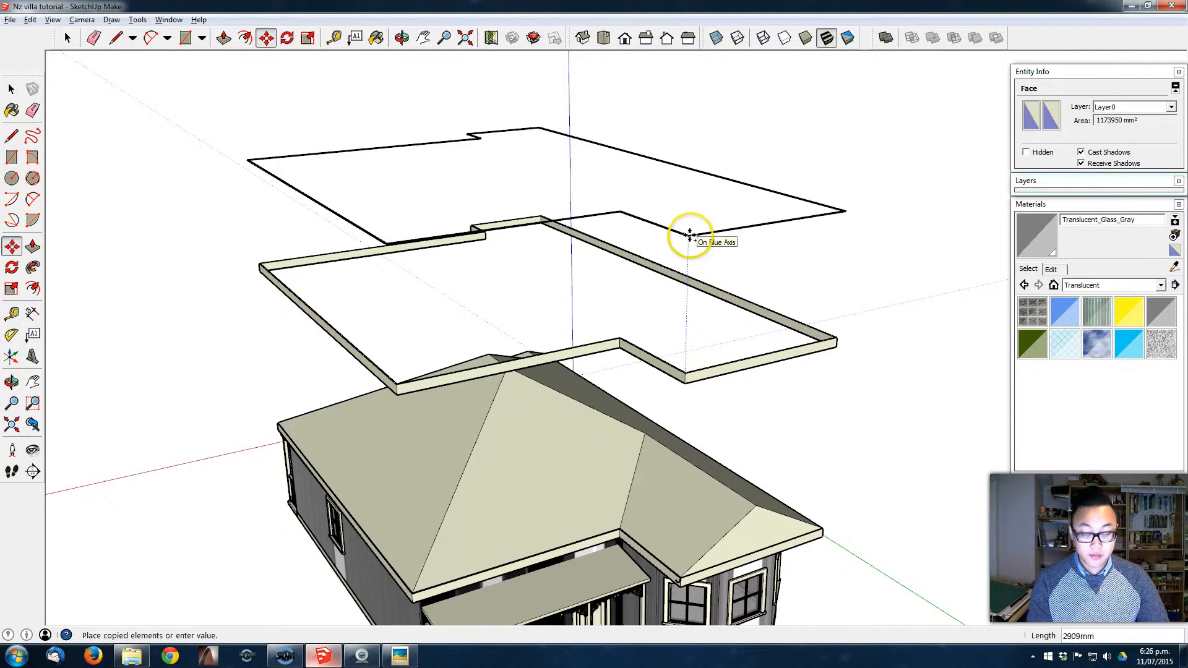
click(689, 221)
Delete the exploded fascia copy, keeping only the copied top-face outline above the roof
middle_drag(687, 217, 764, 322)
key(space)
drag(283, 259, 284, 258)
Fill the floating outline with a face by tracing its short edge beside the bay, and delete the redundant second edge loop
middle_drag(469, 222, 676, 300)
click(677, 299)
scroll(656, 291, up, 3)
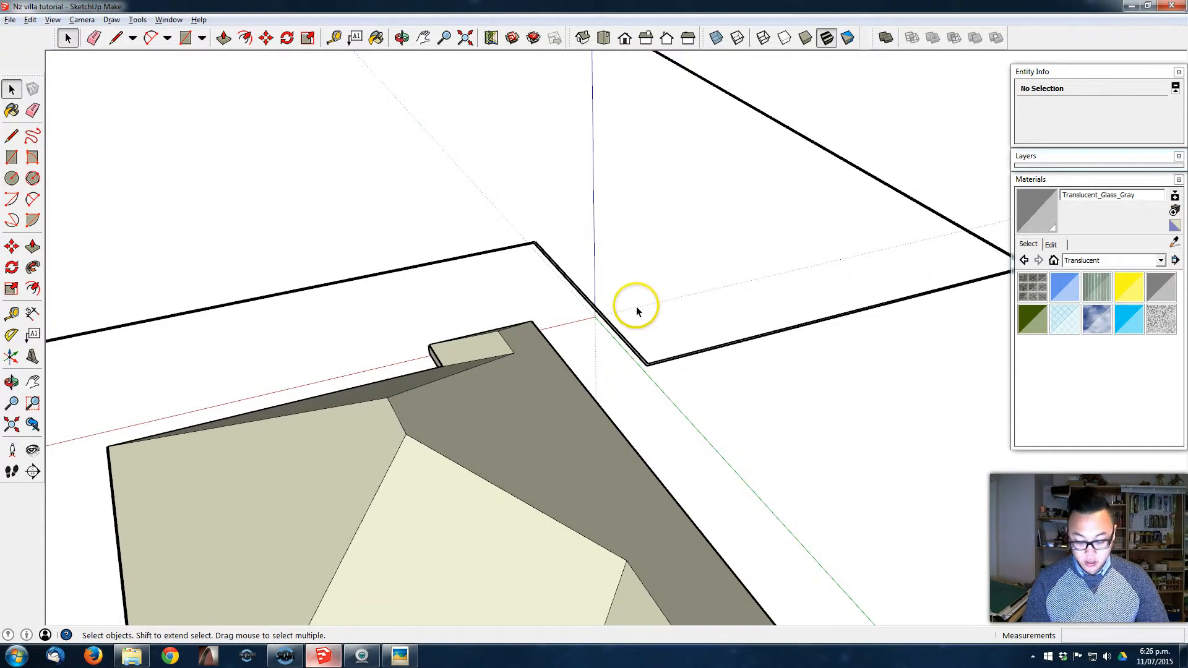
scroll(636, 306, up, 2)
key(l)
click(492, 216)
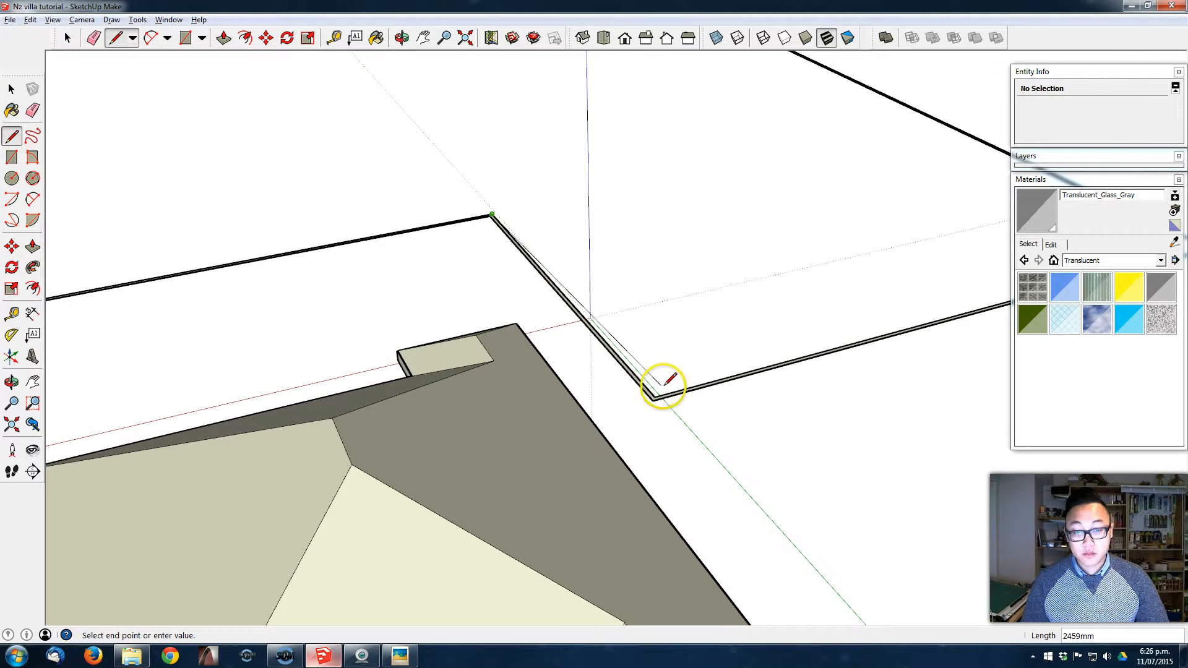
click(654, 398)
key(e)
click(649, 386)
key(space)
triple_click(601, 340)
key(Delete)
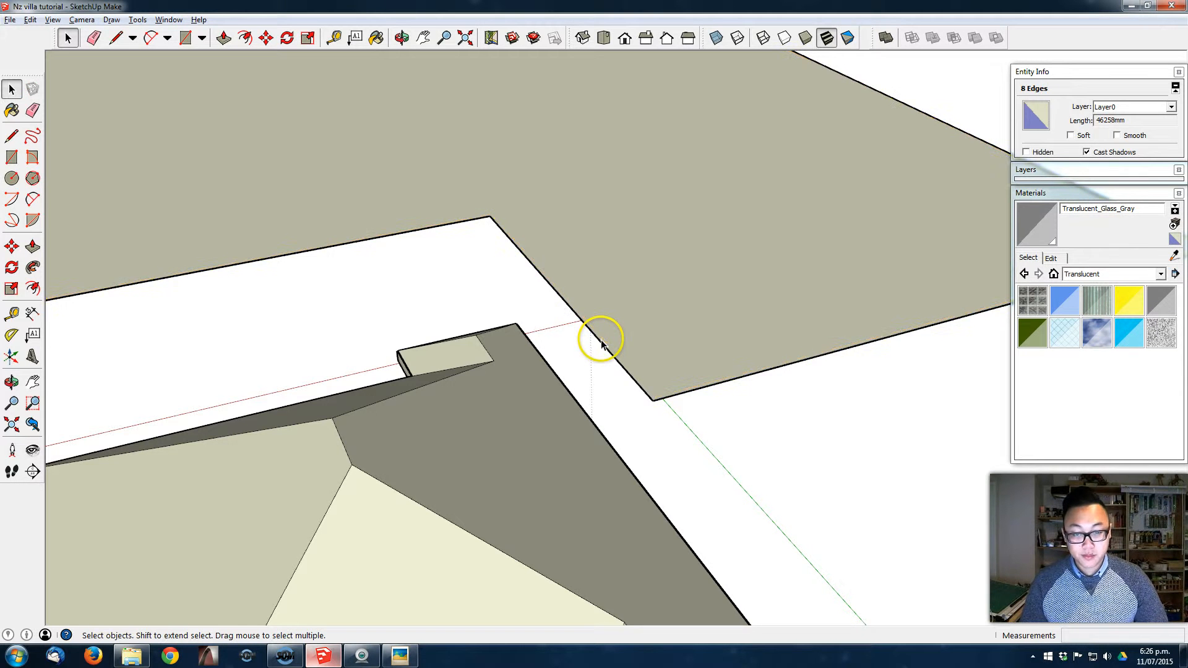
Move the gutter profile from the fascia corner above the bay window up to the matching corner of the floating outline face
middle_drag(537, 341, 675, 365)
scroll(588, 239, down, 2)
middle_drag(759, 346, 772, 400)
scroll(755, 273, down, 2)
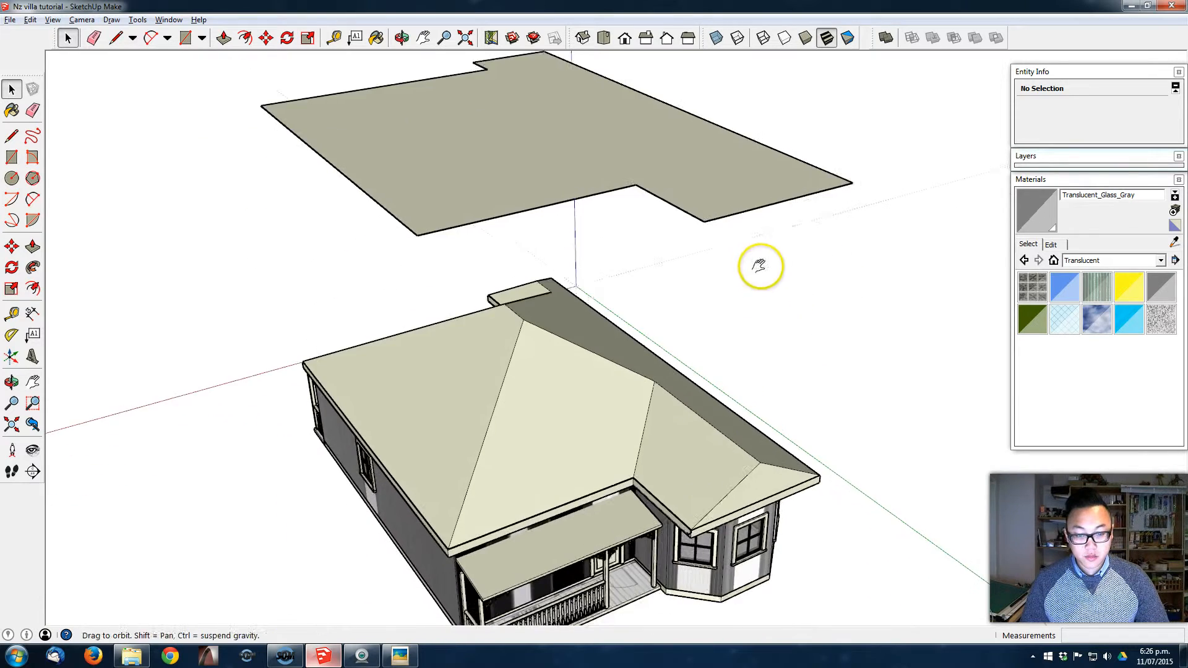
scroll(684, 523, up, 5)
scroll(698, 521, up, 2)
click(704, 523)
click(708, 524)
scroll(707, 523, up, 4)
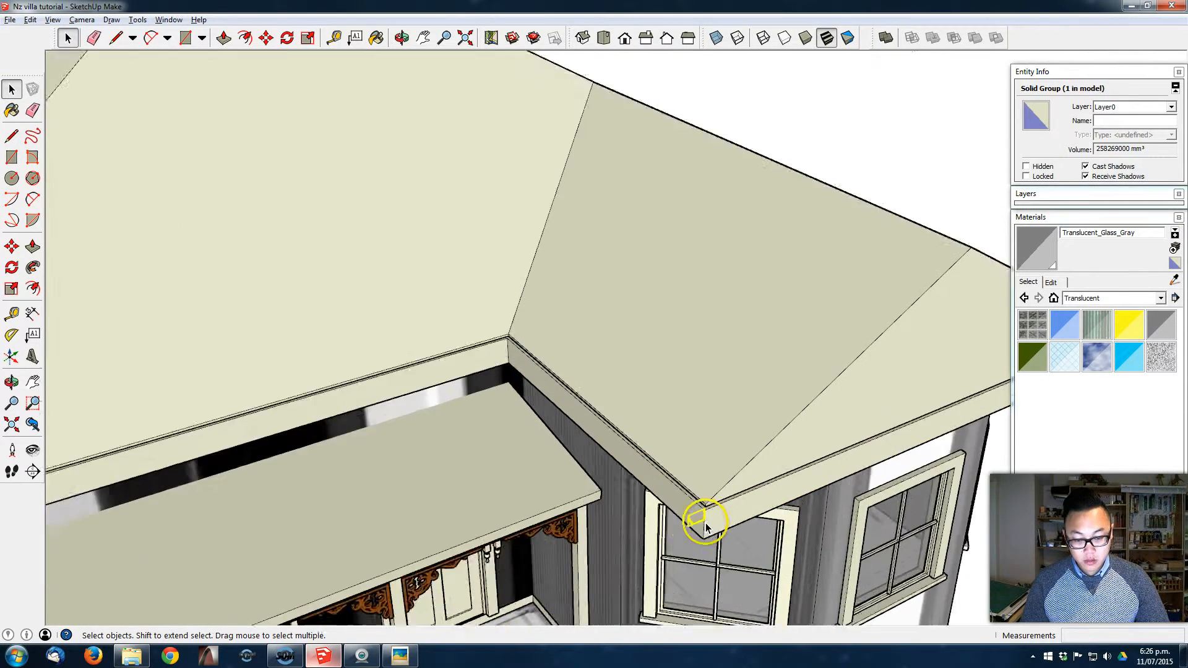
key(m)
scroll(727, 432, down, 4)
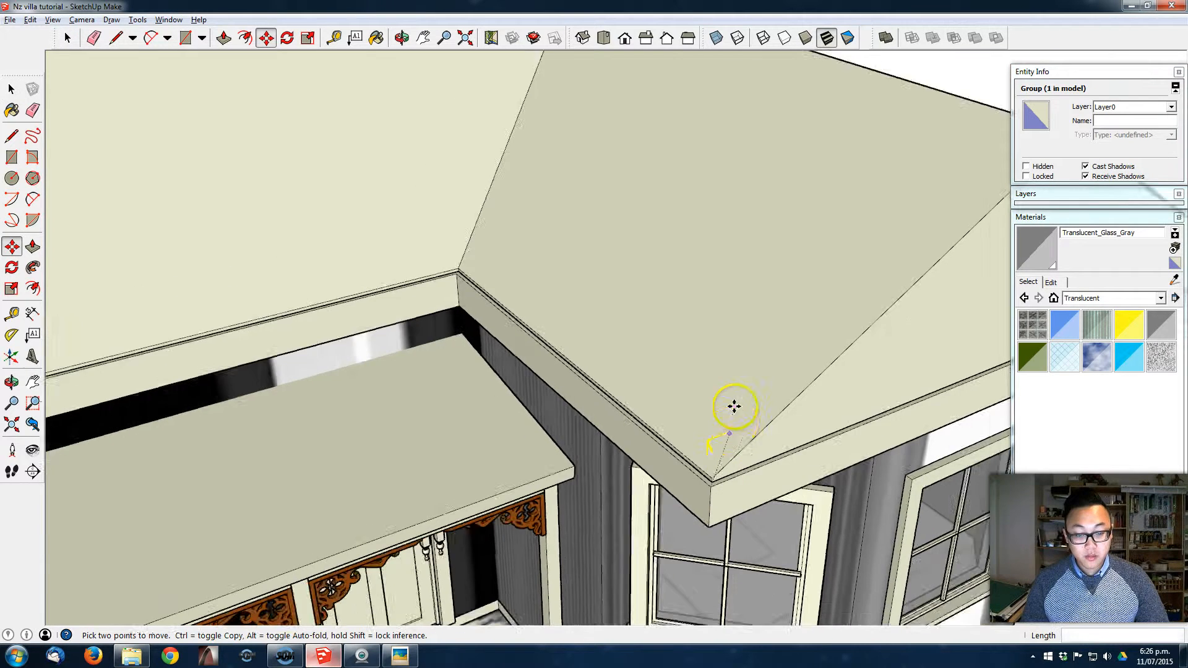
middle_drag(751, 311, 605, 352)
scroll(643, 285, down, 3)
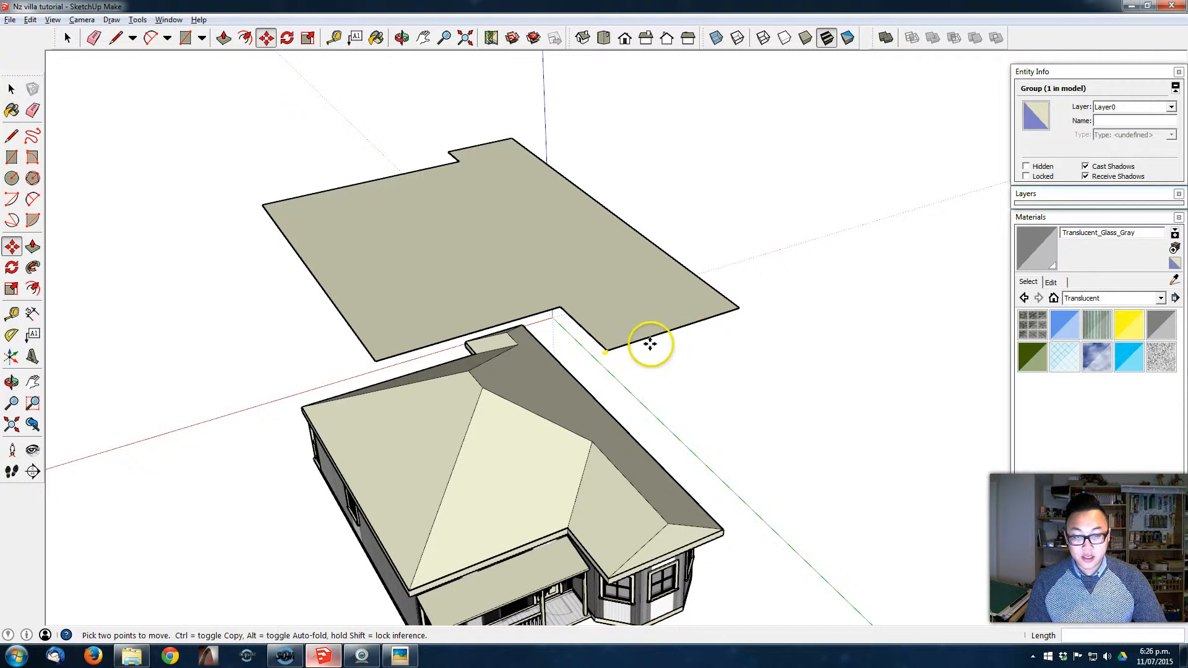
scroll(625, 329, up, 3)
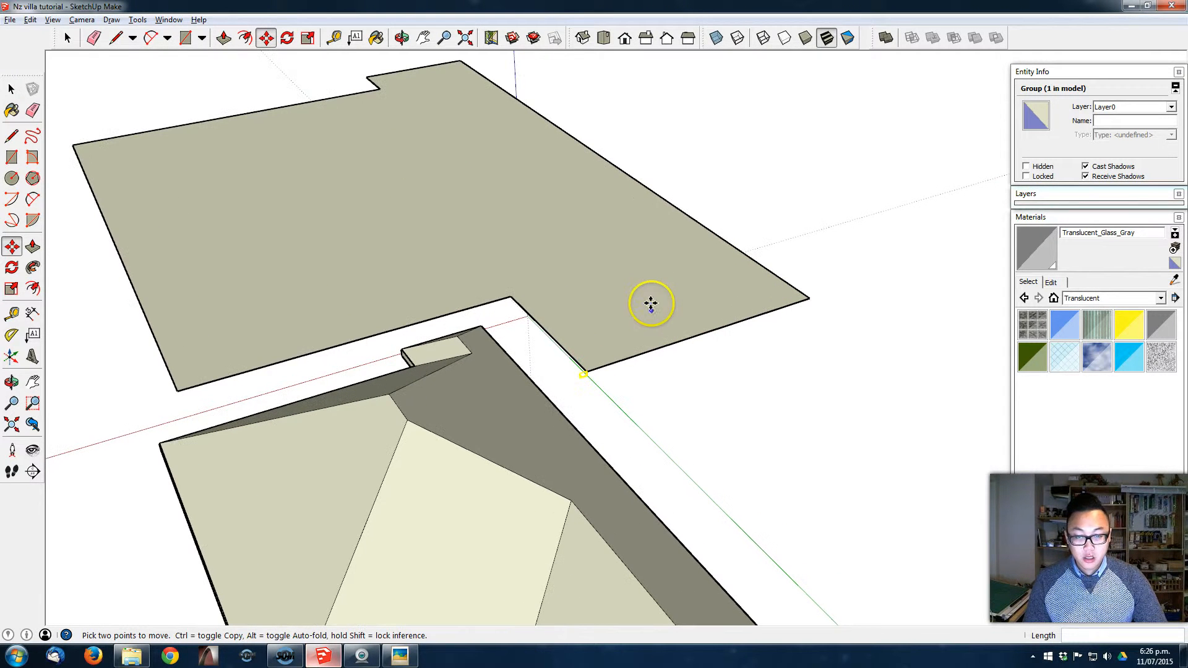
key(space)
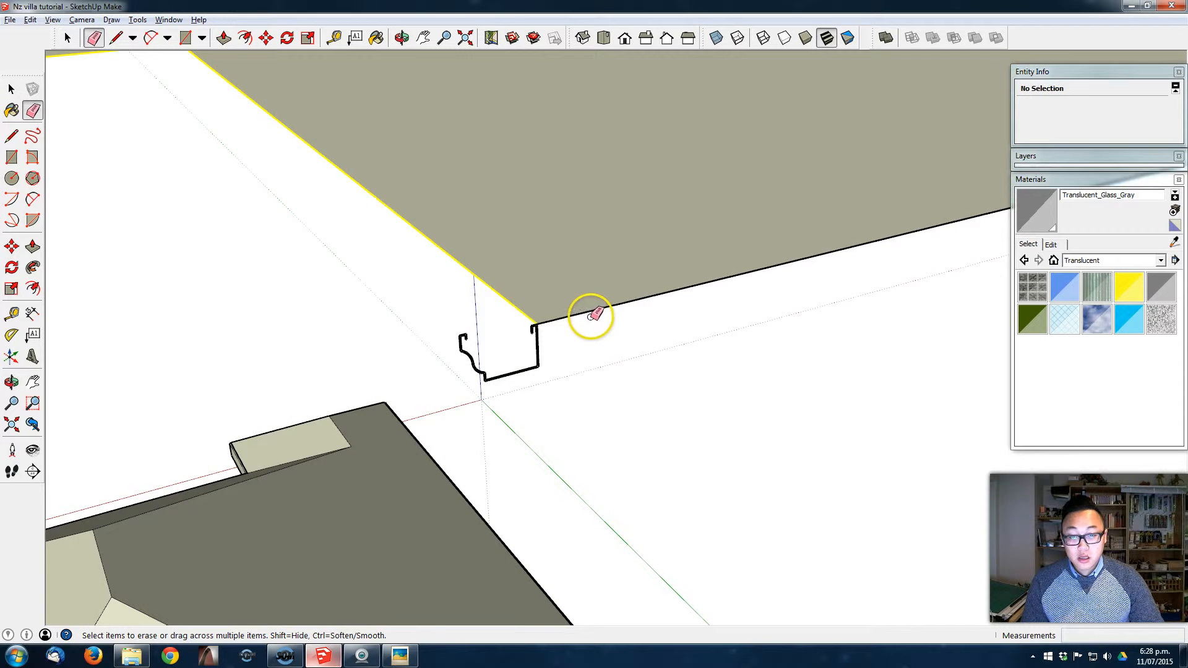
Erase the outline's edge along the bay front next to the gutter profile, opening the path
key(space)
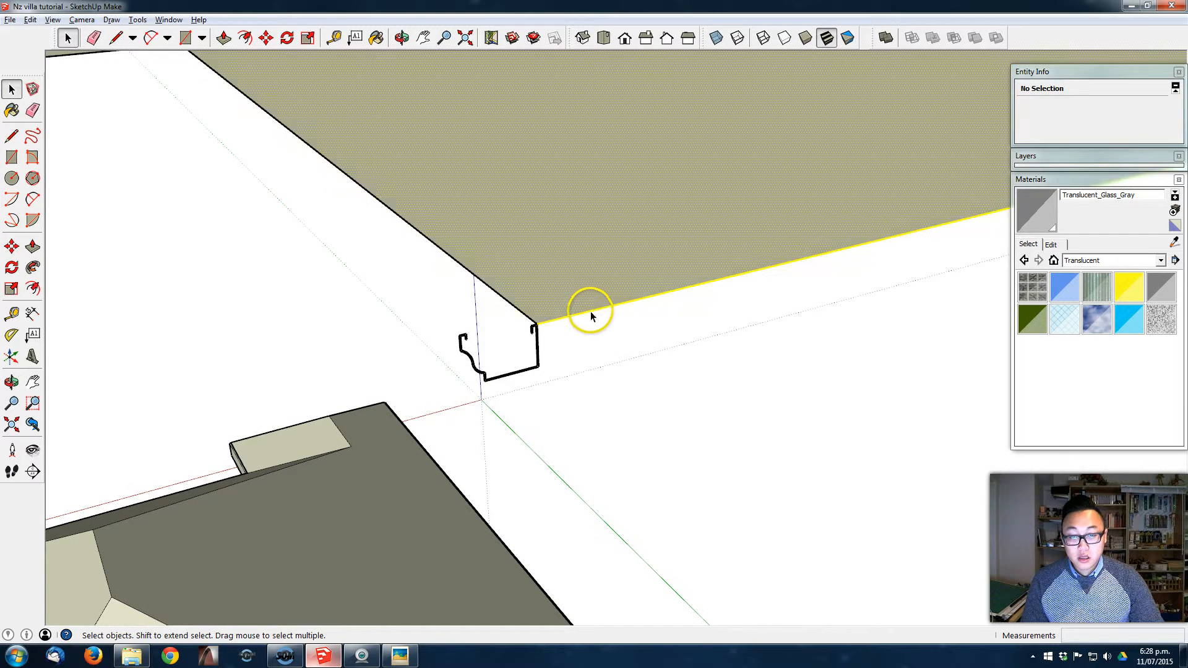
key(e)
click(610, 306)
Explode the gutter profile group at the outline corner
key(space)
double_click(538, 338)
key(Escape)
right_click(539, 338)
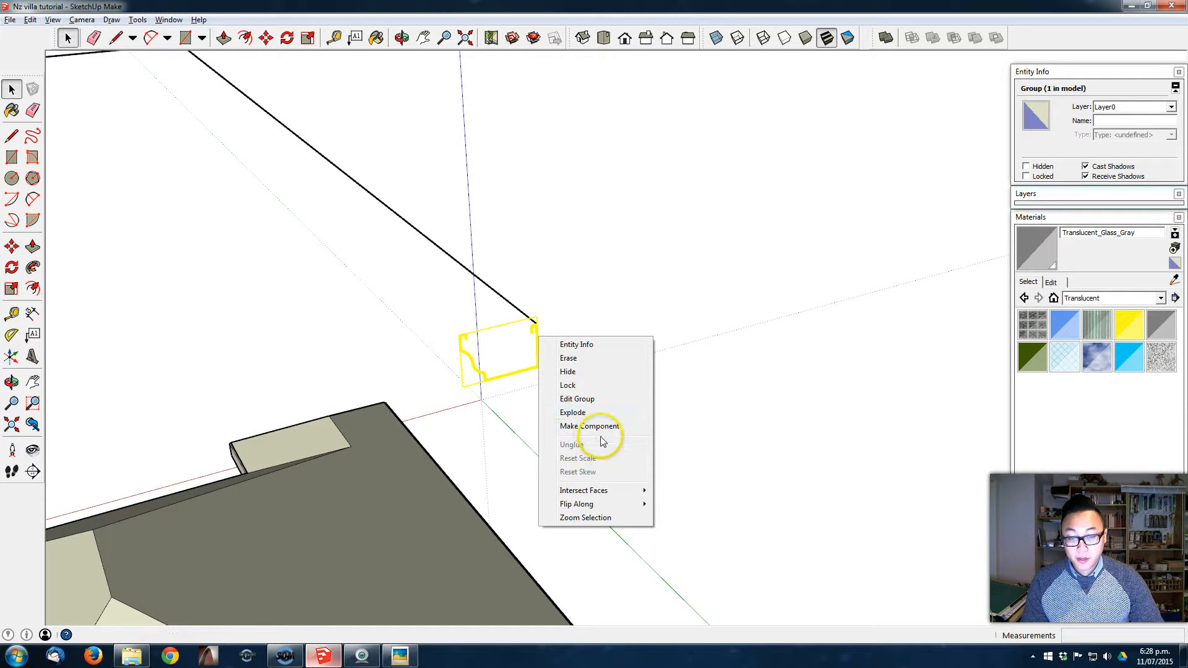
click(605, 414)
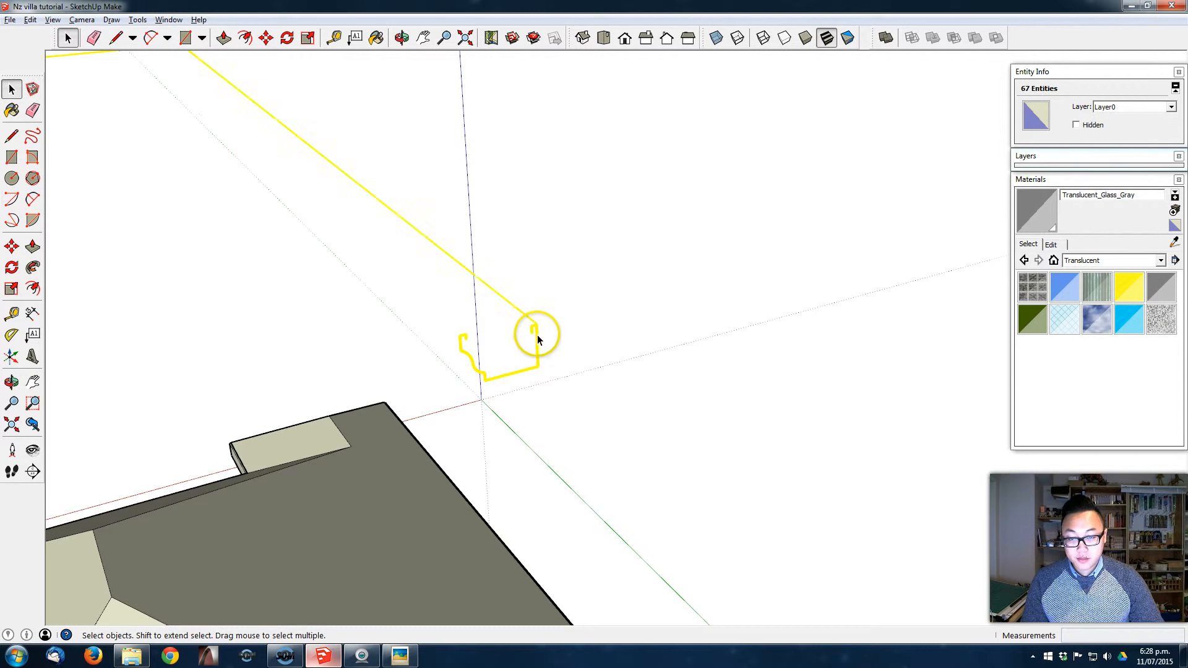
Extrude the gutter profile with Follow Me along the entire open outline, up to its far end on the bay-front side
click(32, 267)
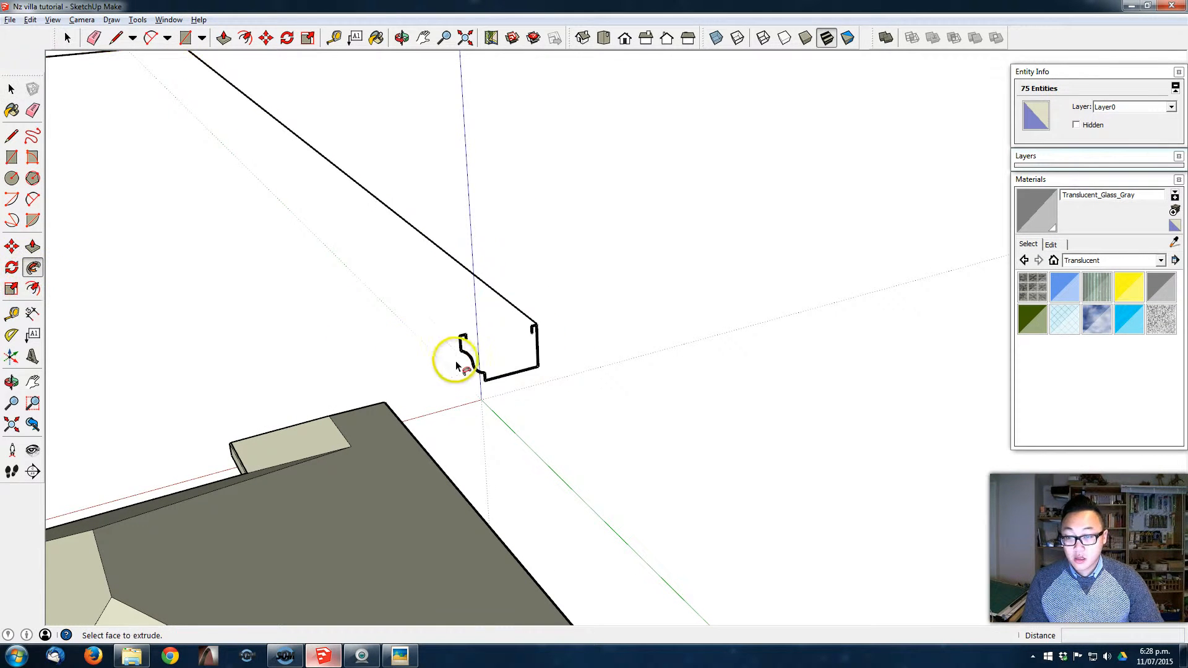
click(461, 350)
key(Return)
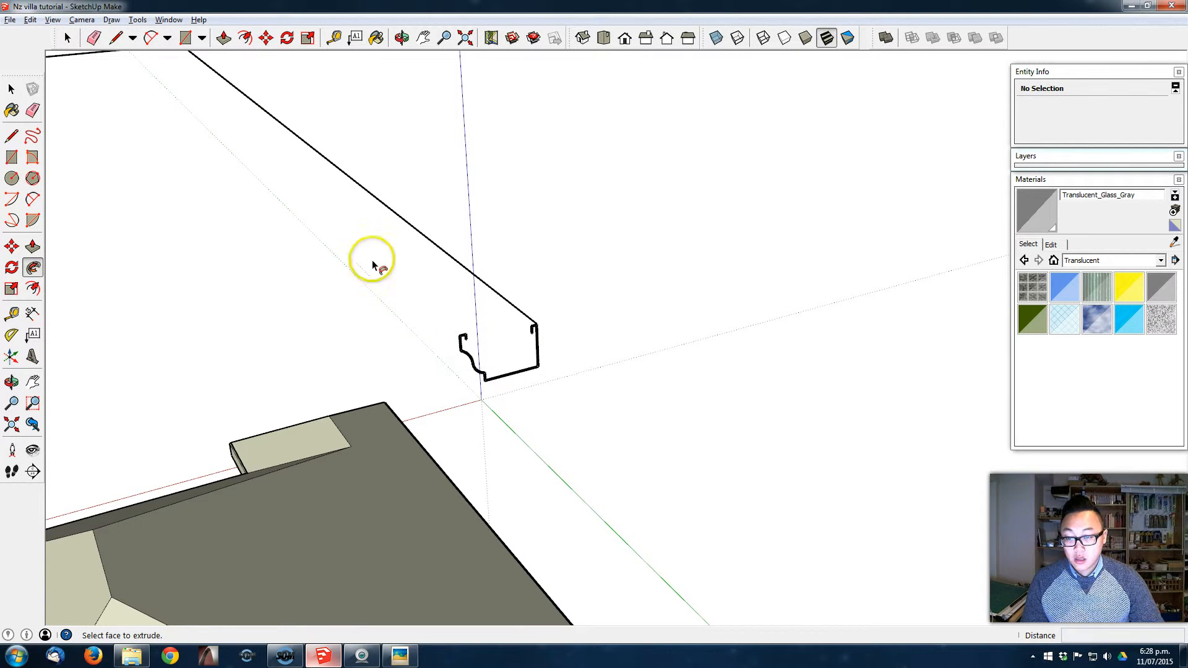
drag(461, 344, 251, 183)
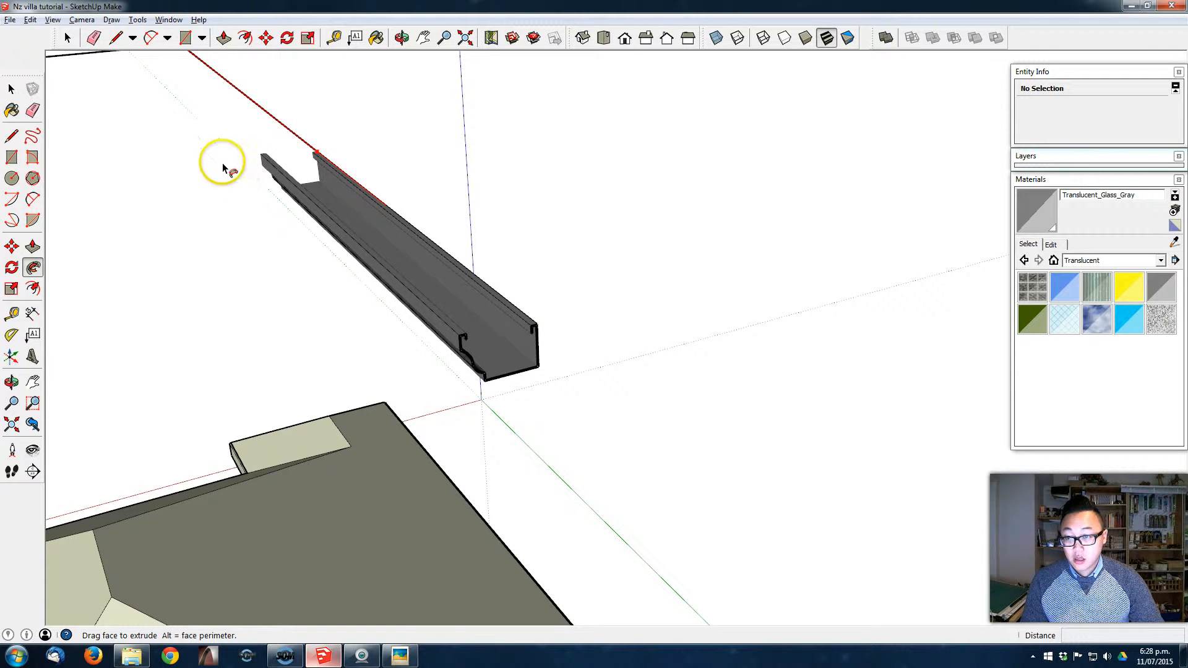
scroll(260, 192, down, 3)
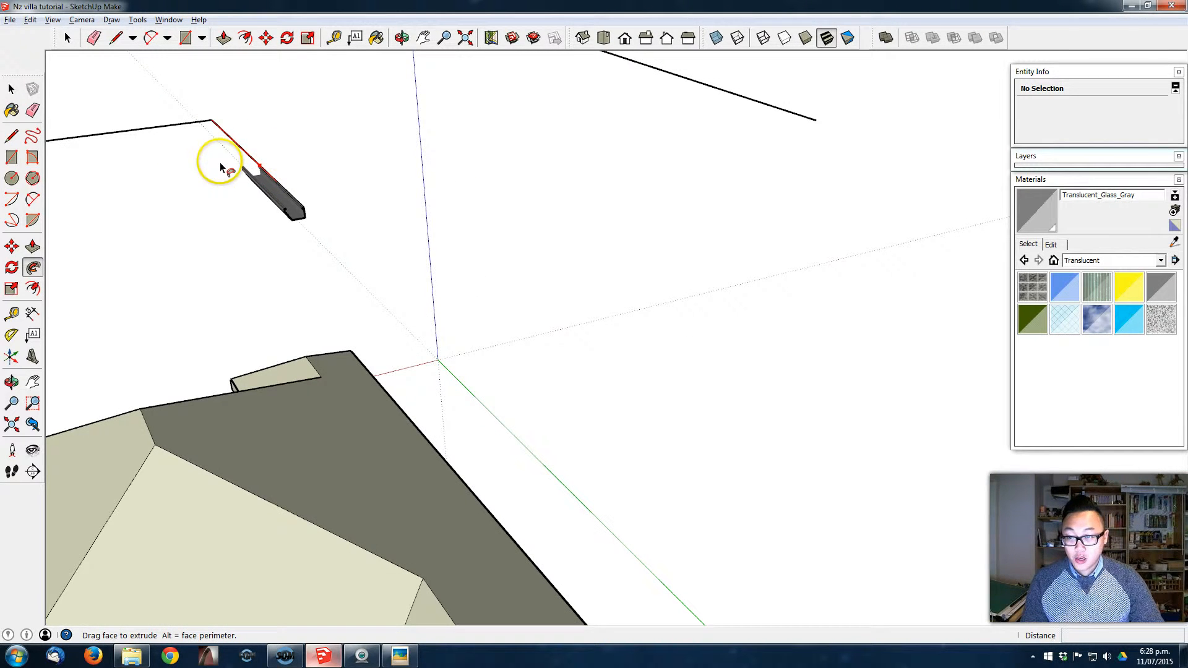
drag(238, 160, 257, 147)
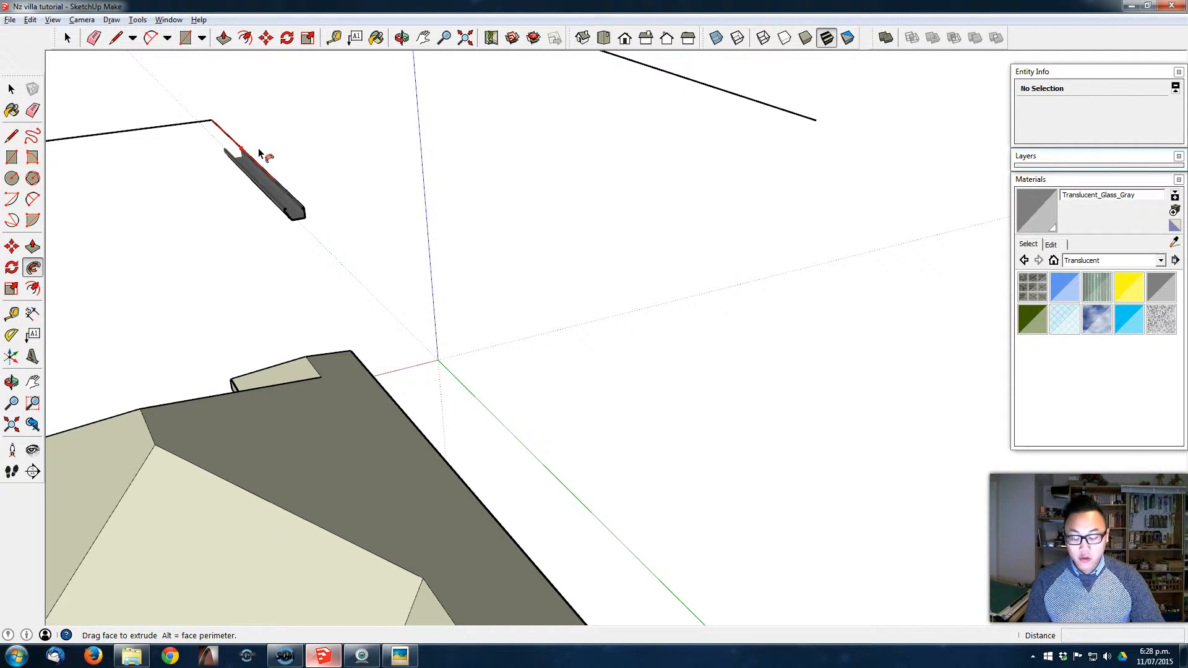
drag(260, 162, 253, 185)
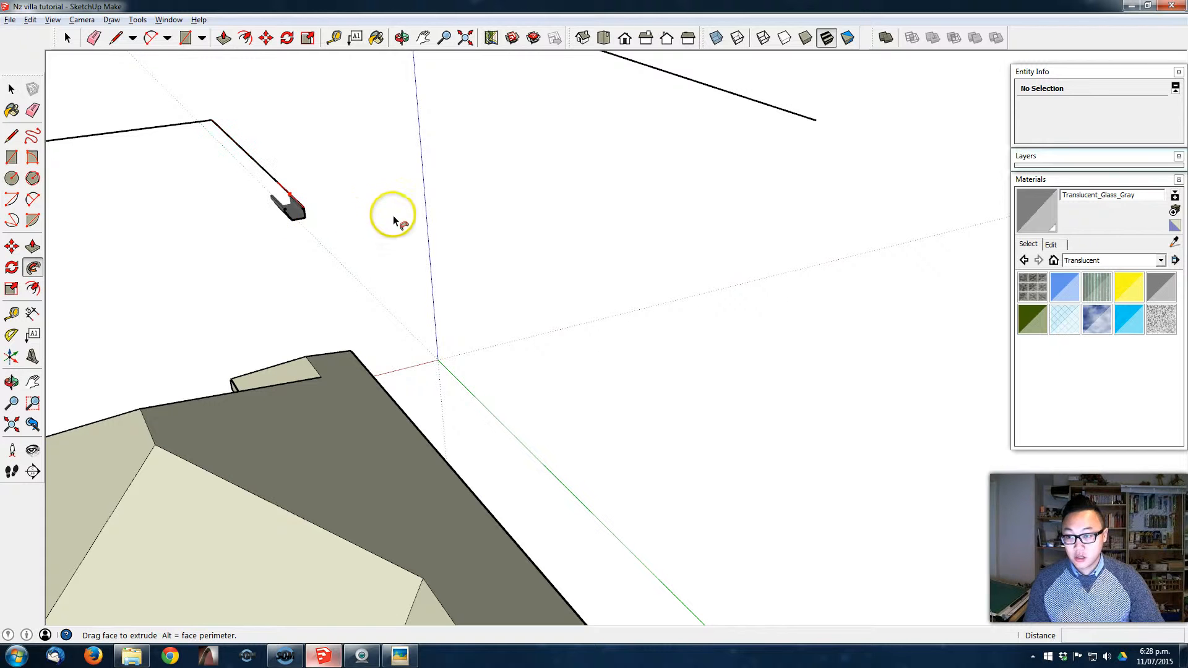
middle_drag(292, 194, 533, 321)
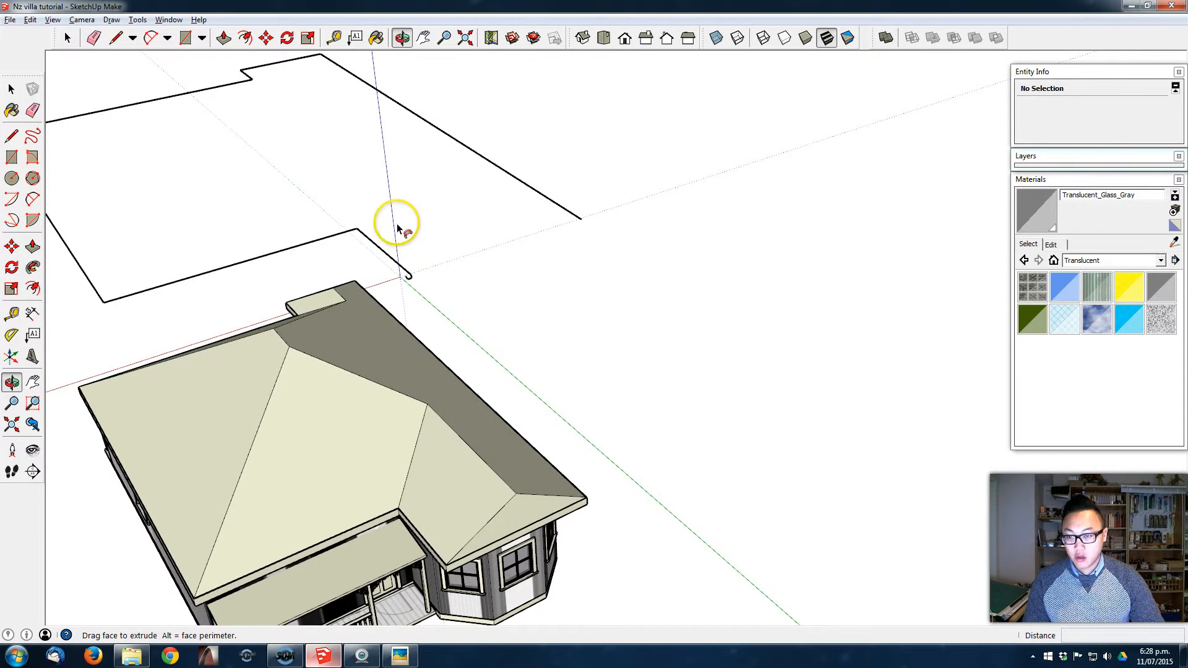
drag(678, 399, 660, 375)
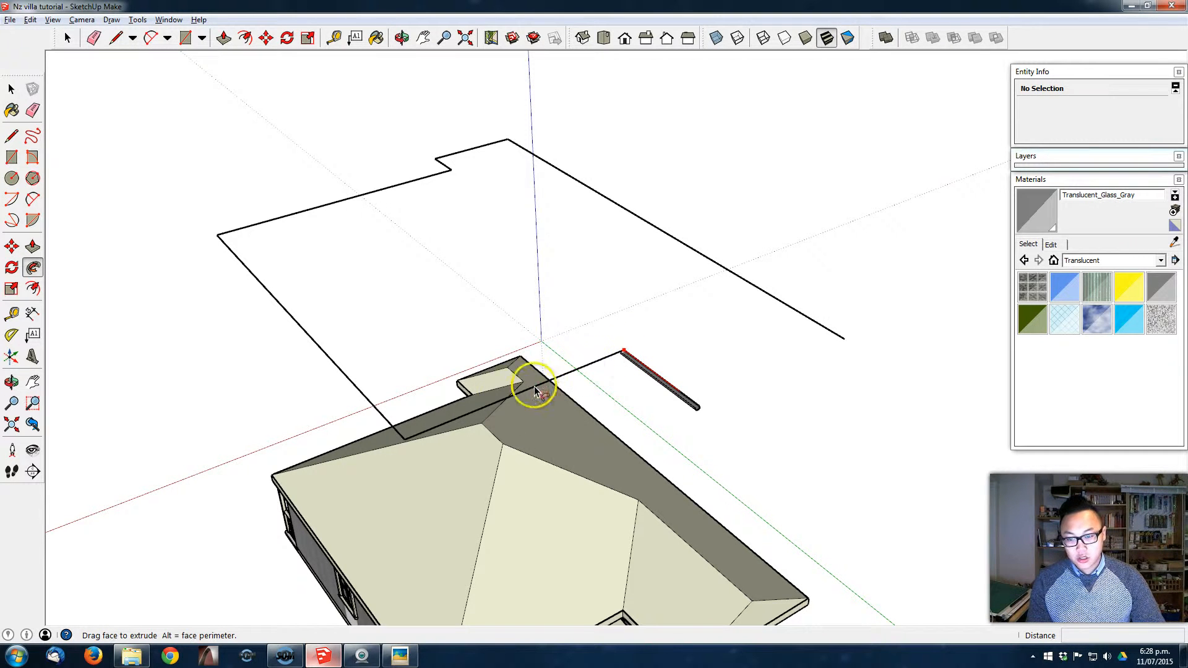
drag(393, 449, 230, 253)
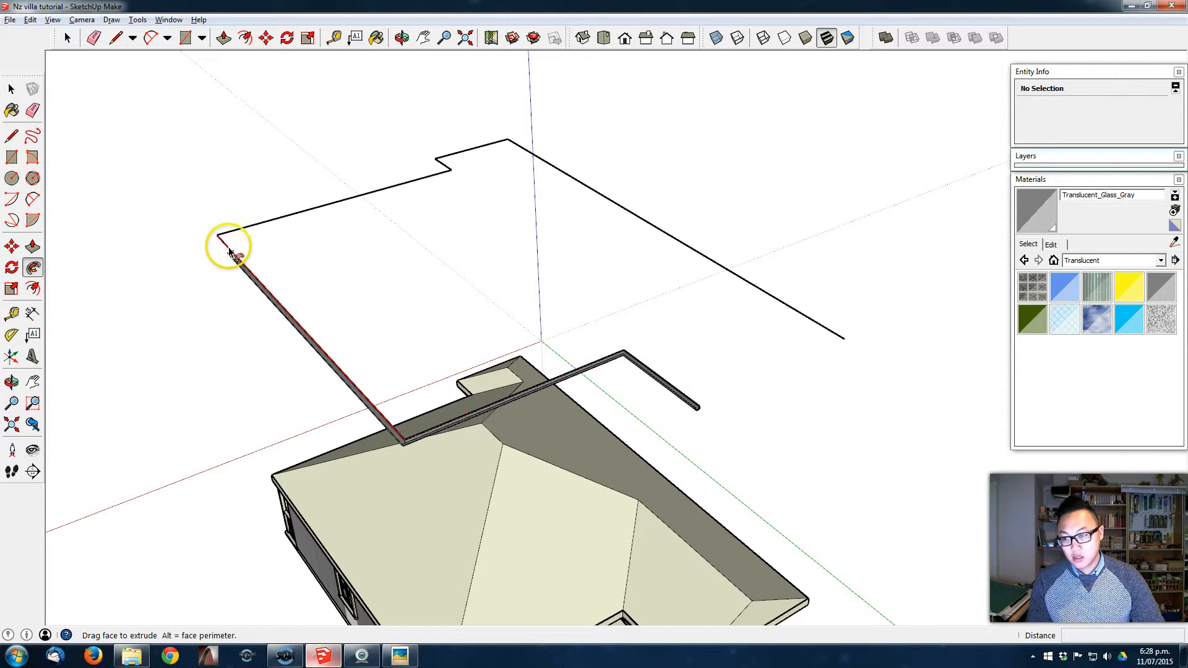
drag(334, 202, 848, 340)
Select all connected geometry of the swept gutter and make it a group
middle_drag(848, 339, 495, 248)
key(space)
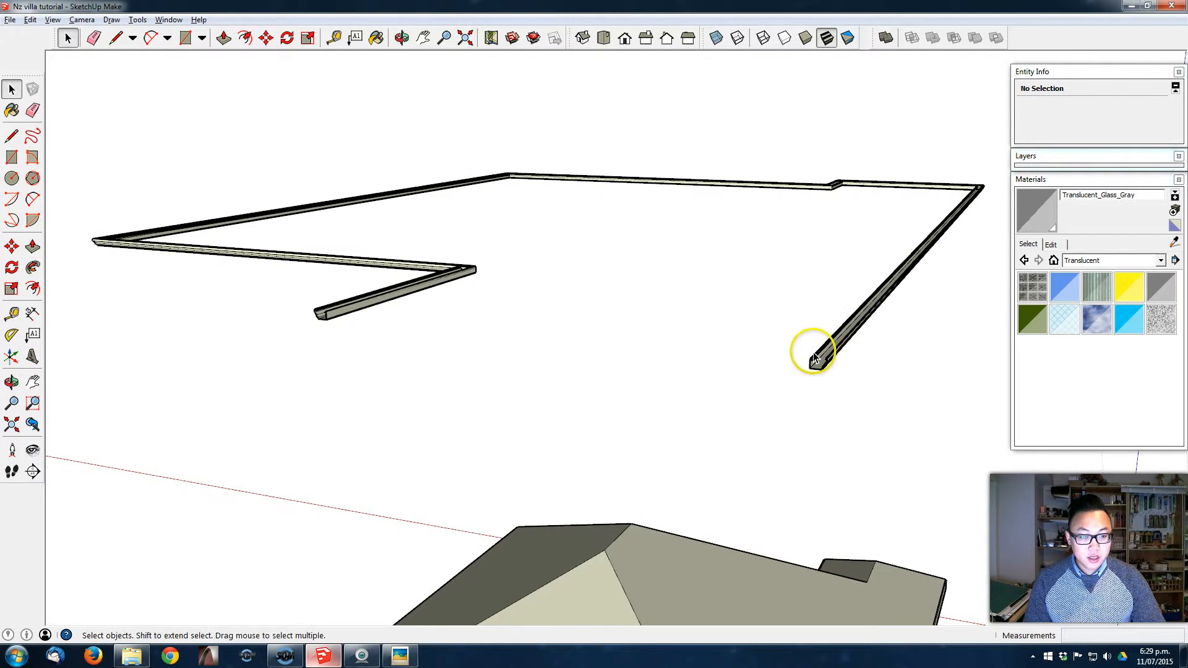
triple_click(818, 362)
right_click(813, 359)
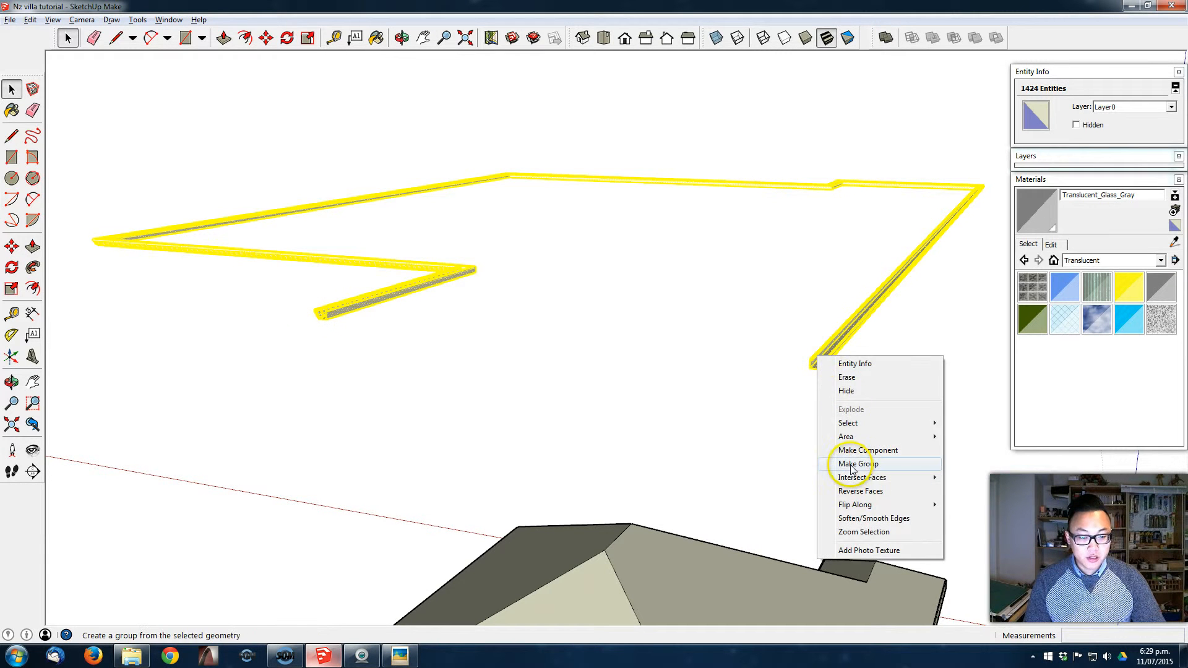
click(656, 432)
Move the gutter group straight down from the floating outline onto the main roof's fascia, aligned with the fascia corner beside the bay window
middle_drag(655, 432, 269, 290)
middle_drag(804, 313, 679, 247)
key(m)
click(700, 156)
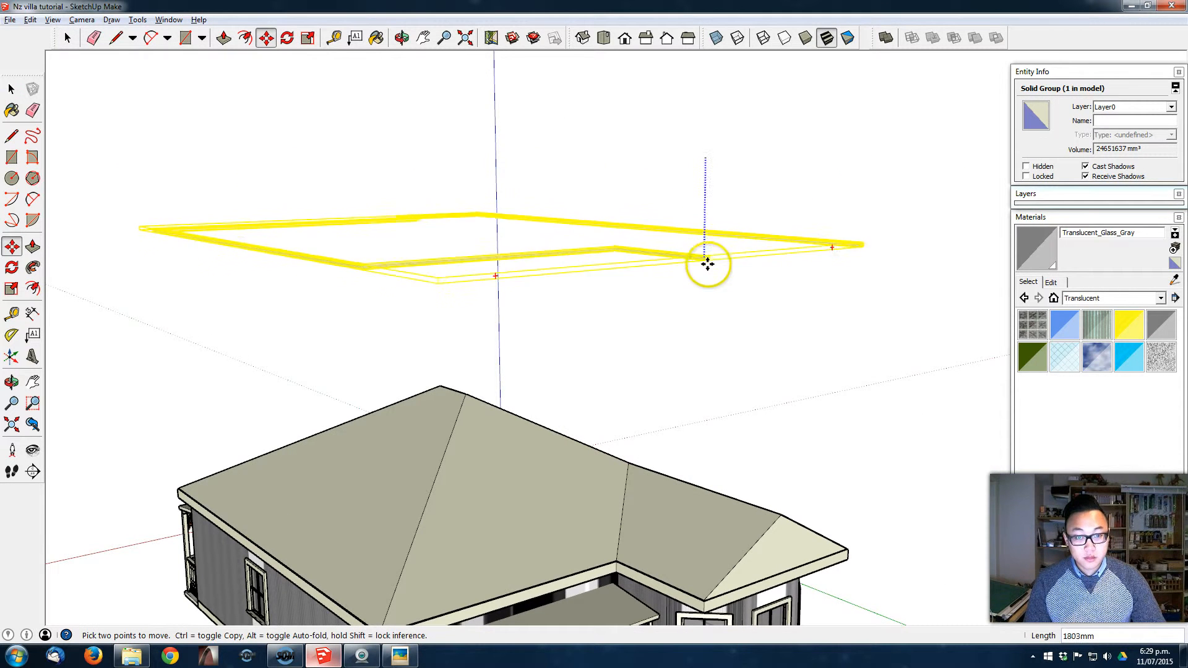
scroll(633, 443, up, 10)
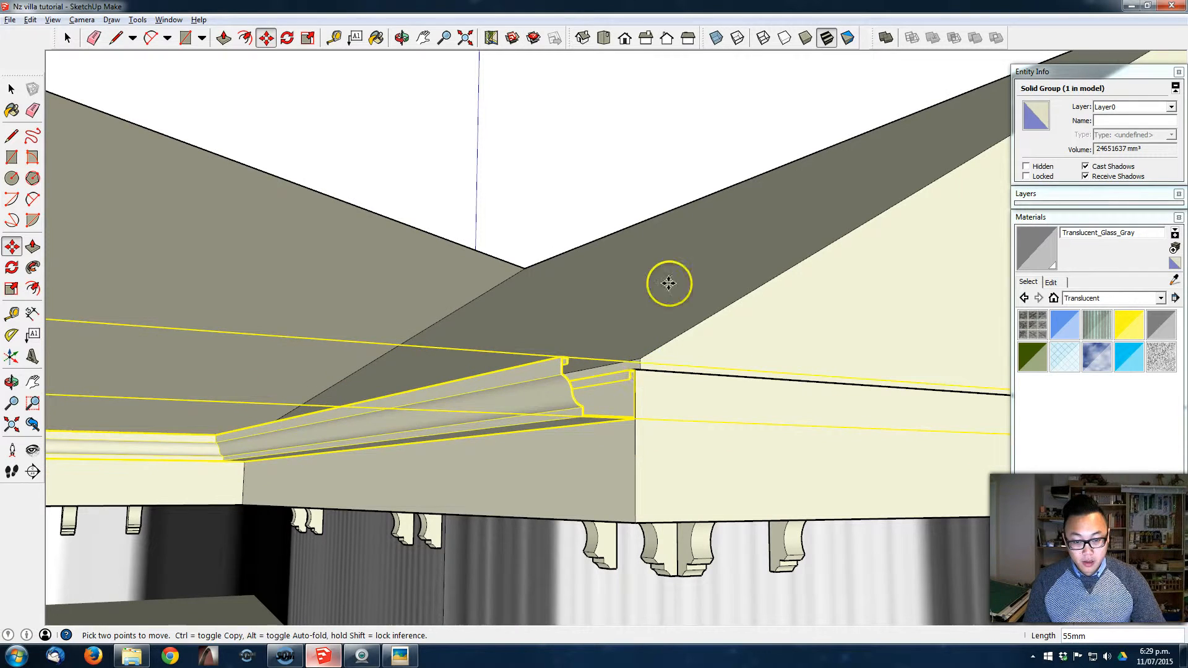
click(635, 370)
key(space)
middle_drag(698, 91, 632, 326)
scroll(633, 325, down, 8)
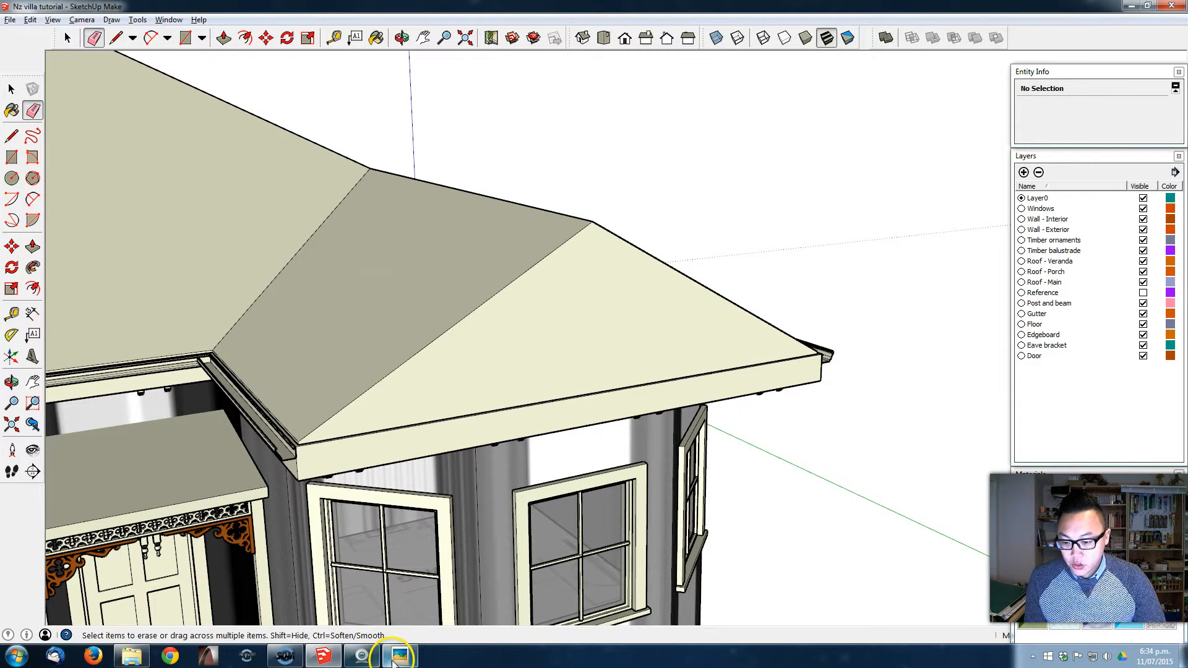
Check the VIZ_0012.png render in the photo viewer, and pull the roof's gable face above the bay window out flush with the fascia front
click(400, 657)
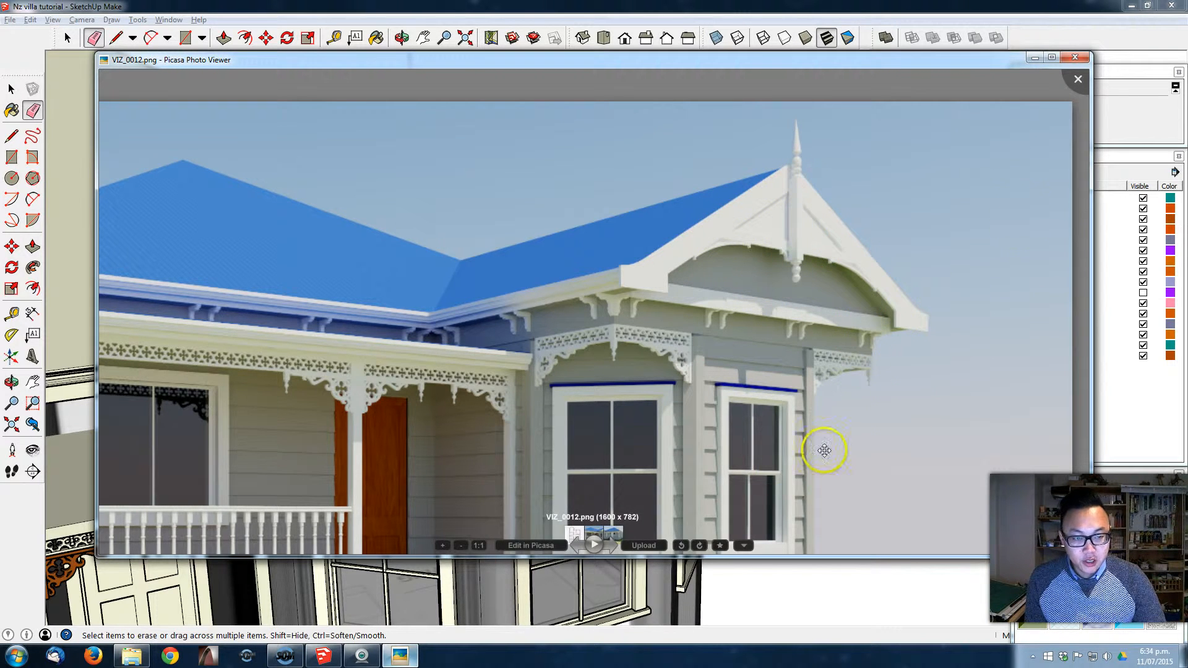
click(1035, 59)
middle_drag(490, 314, 609, 404)
scroll(544, 400, up, 3)
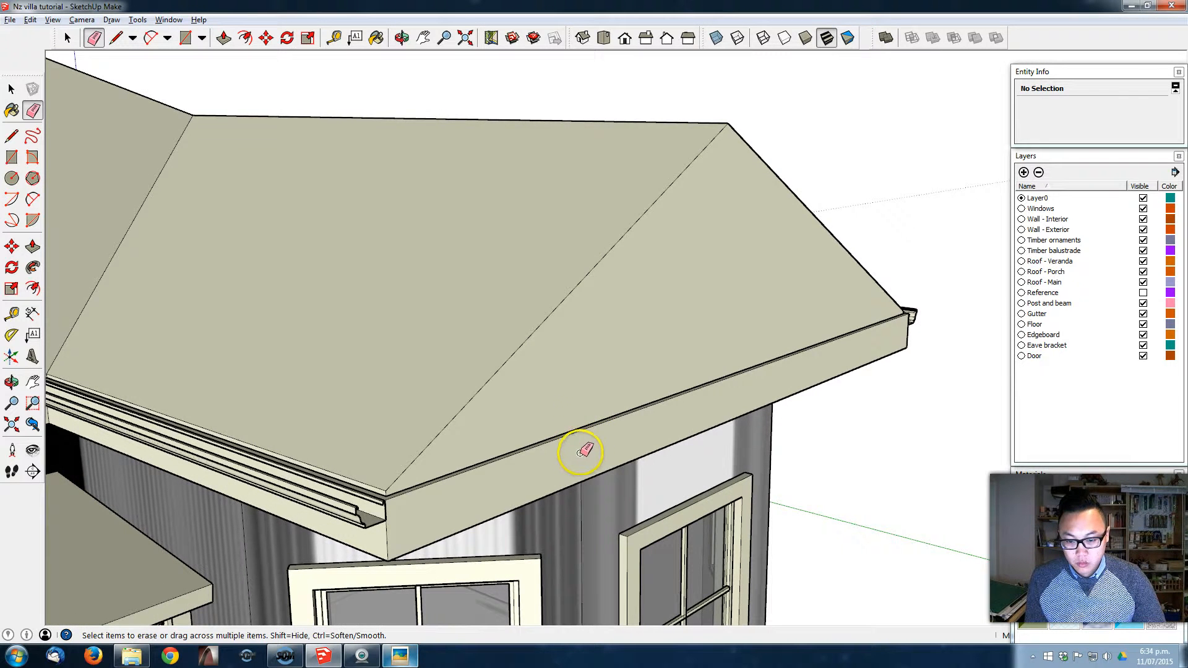
key(space)
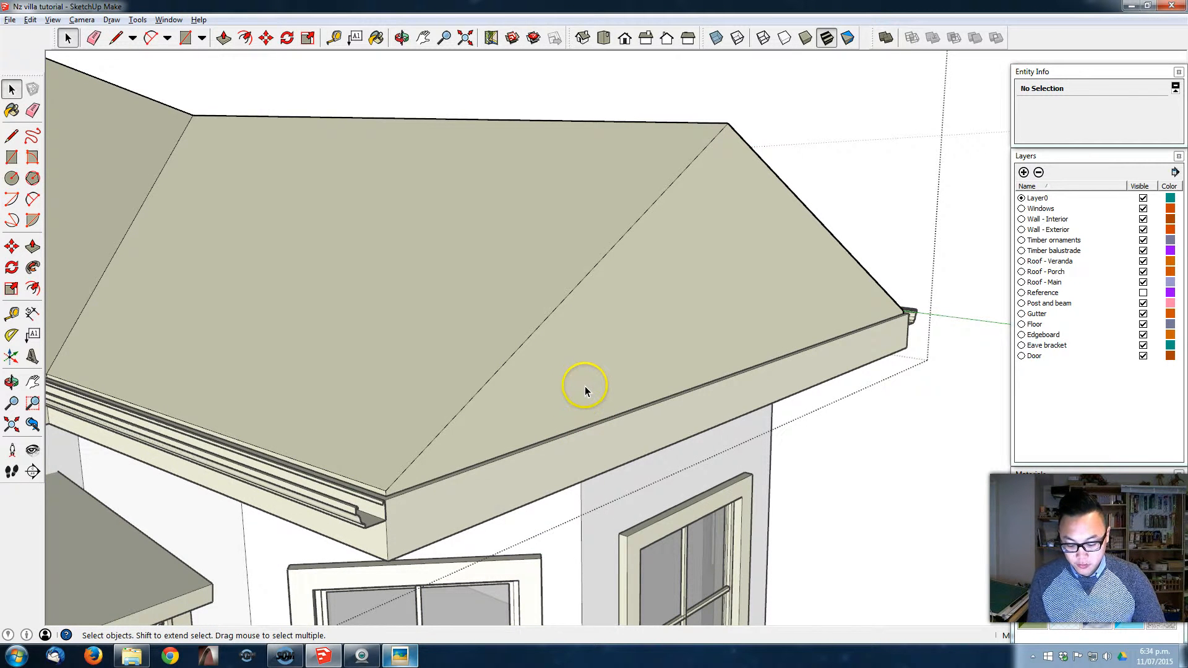
key(p)
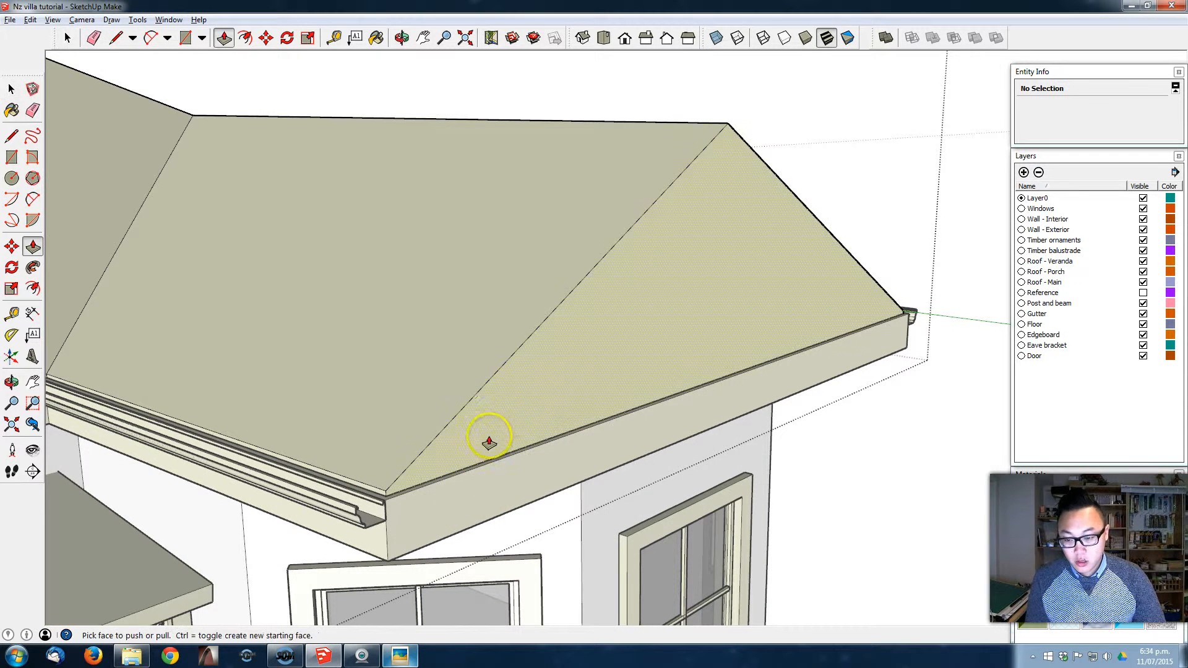
middle_drag(429, 509, 481, 432)
key(space)
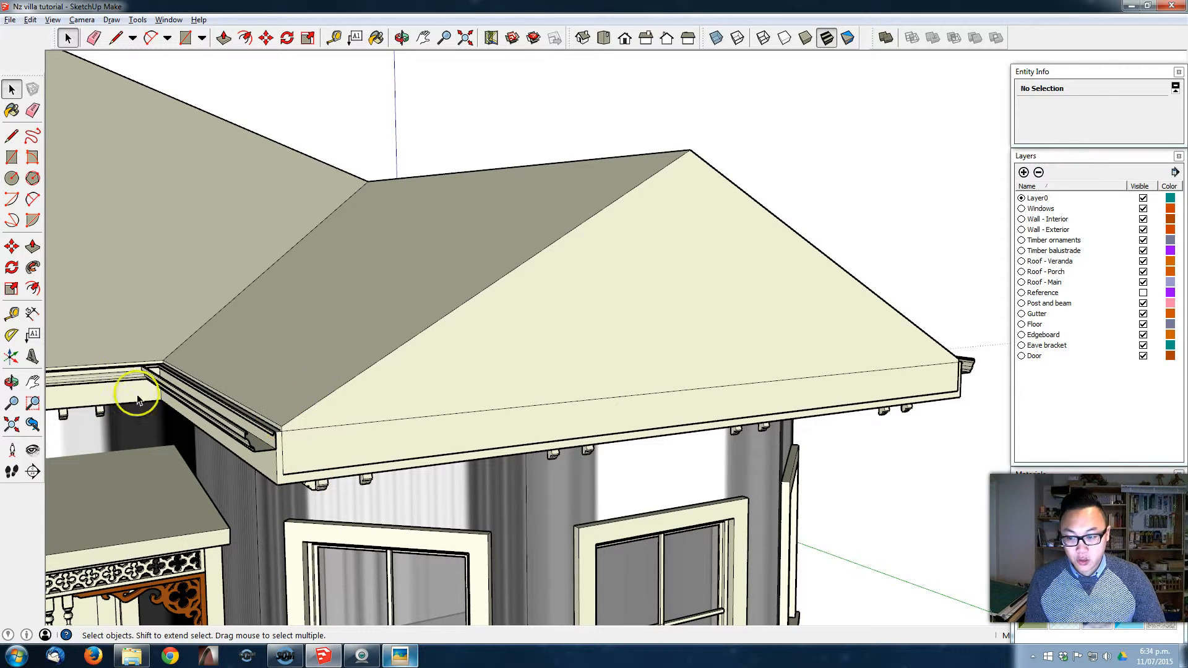
Create two guides parallel to the gable's porch-side slope, one about 275 mm below the sloping edge and one along the edge itself
middle_drag(605, 304, 521, 306)
key(t)
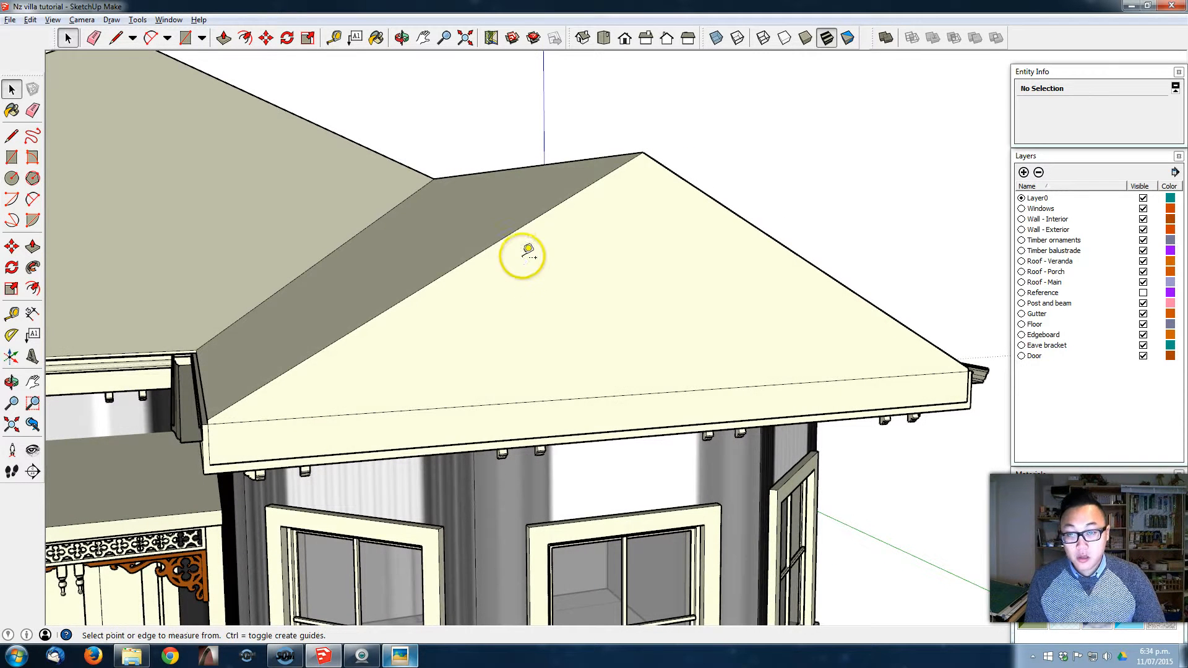
click(509, 233)
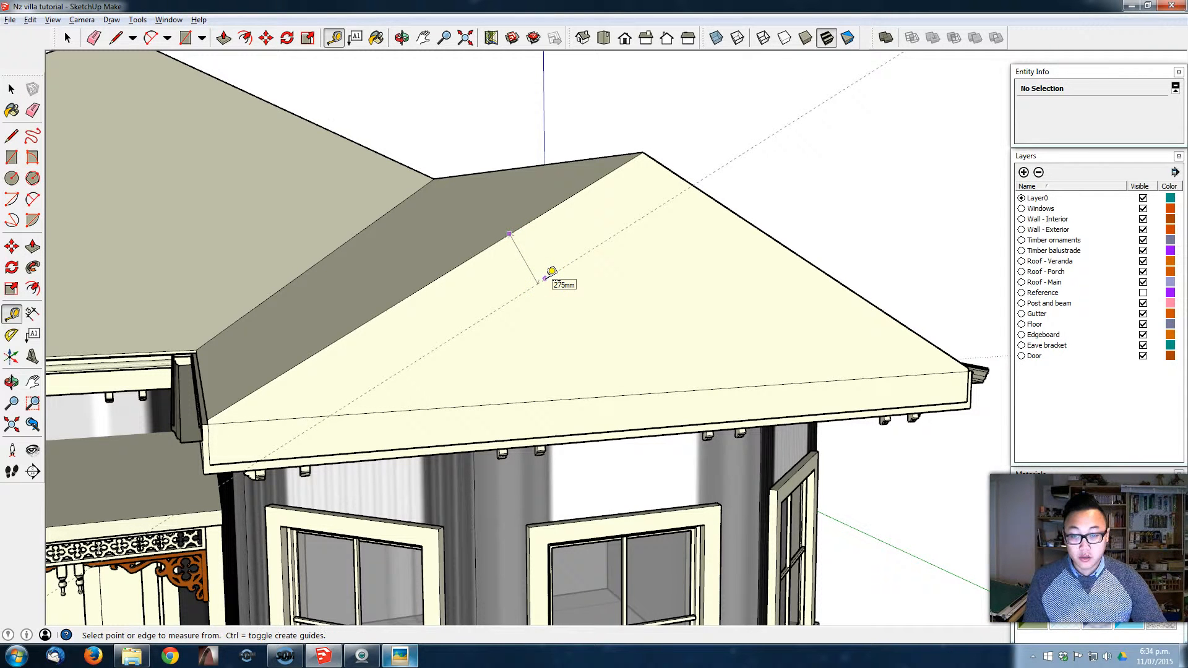
middle_drag(552, 271, 530, 265)
click(532, 240)
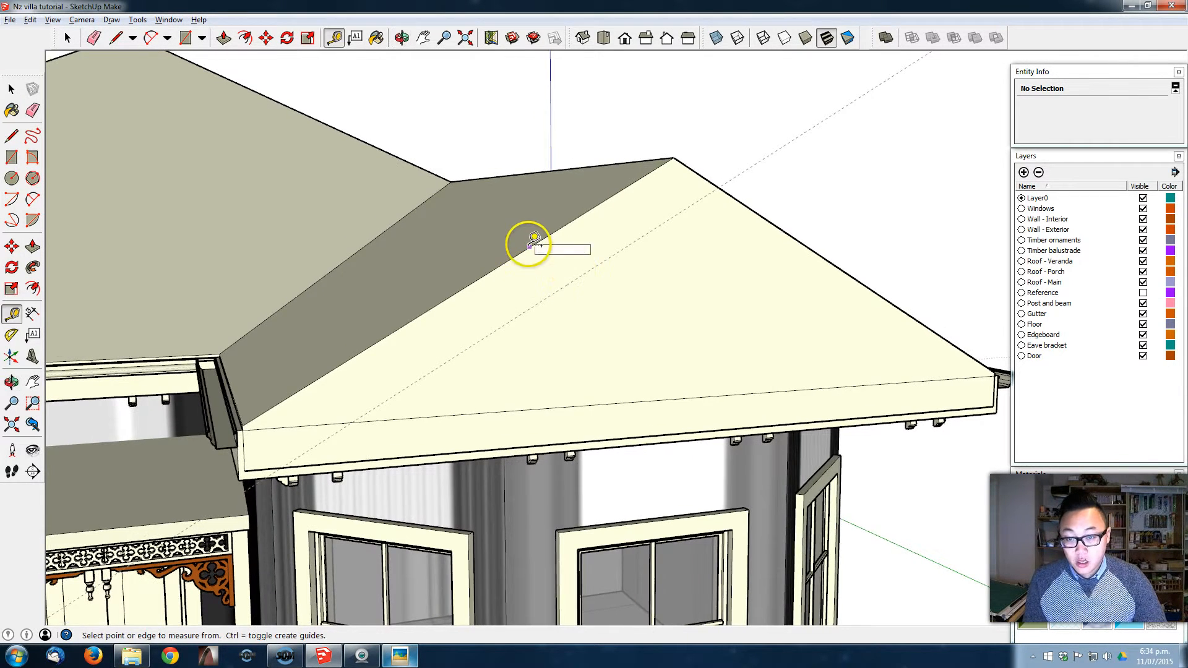
click(534, 243)
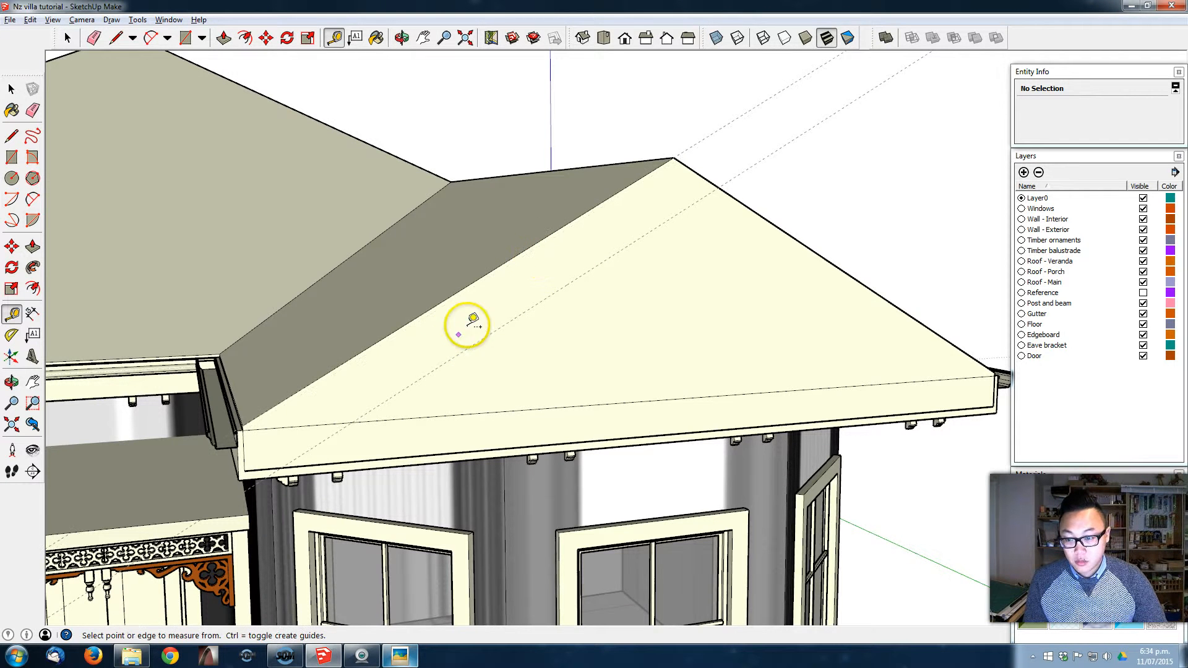
Add a vertical guide outside the gutter at the porch-side gable corner and a horizontal guide parallel to the fascia's bottom edge
middle_drag(305, 388, 425, 403)
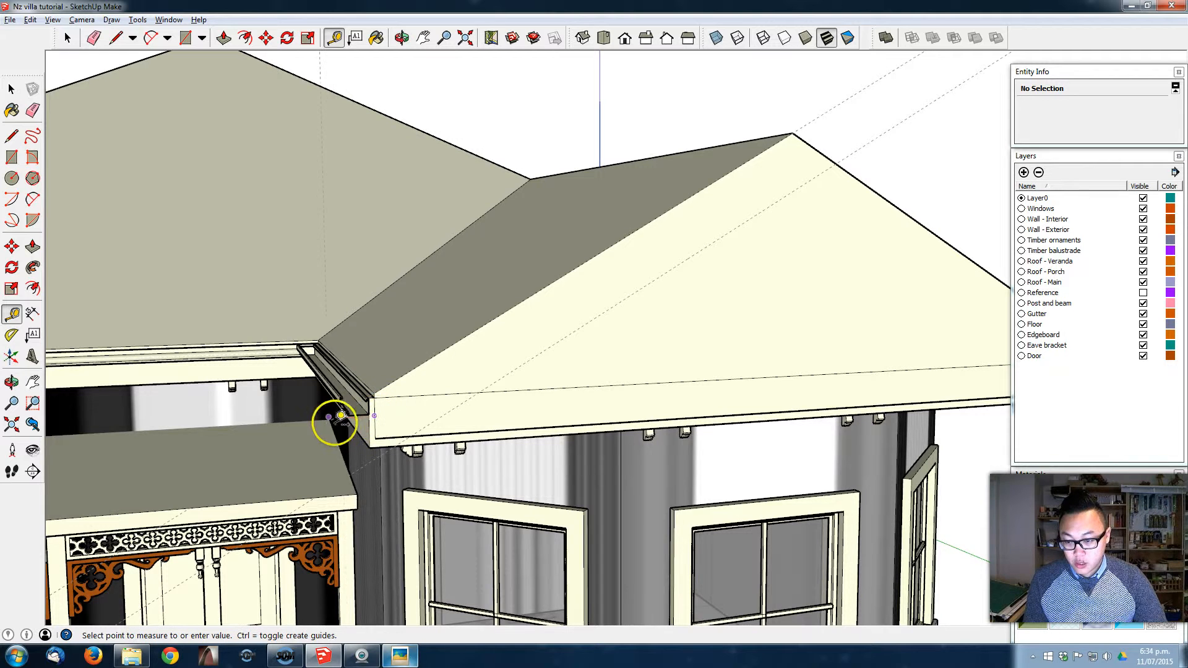
middle_drag(324, 438, 271, 415)
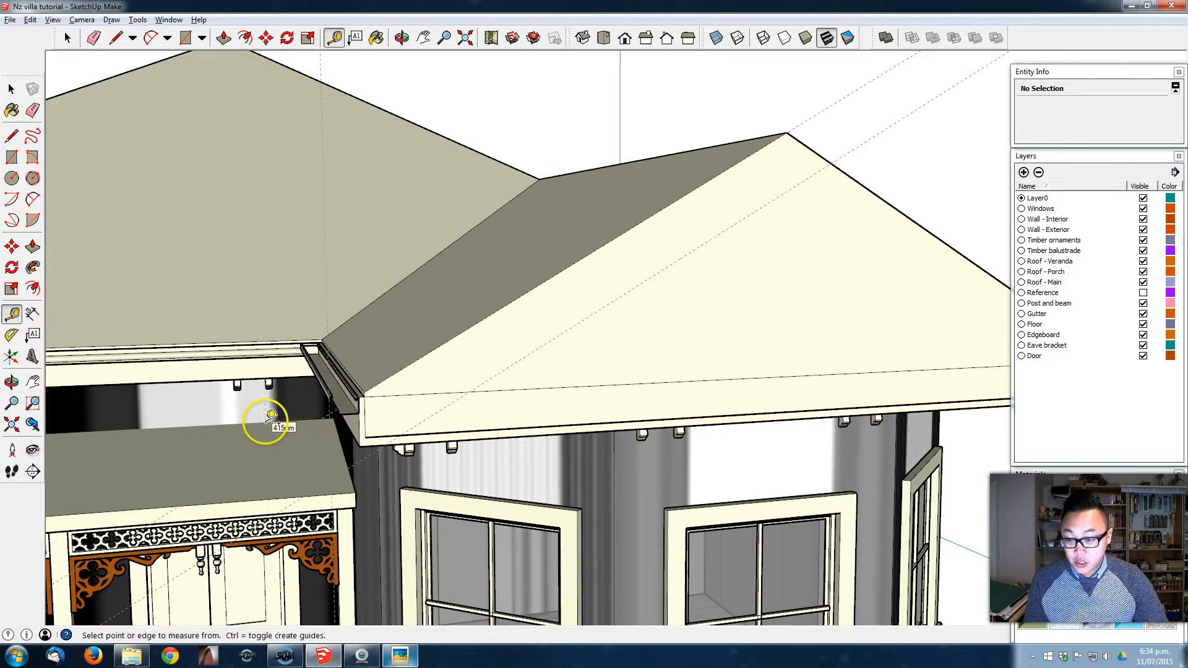
mouse_move(425, 393)
middle_down()
mouse_move(416, 400)
mouse_move(424, 352)
mouse_move(411, 374)
middle_up()
click(355, 418)
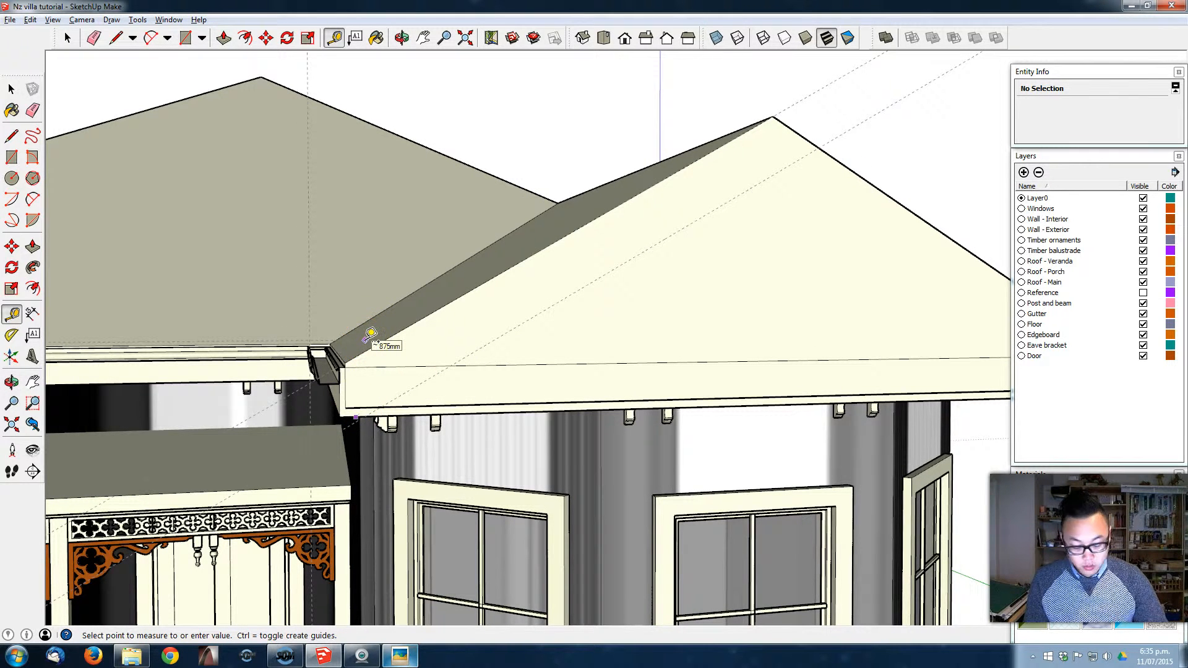
middle_drag(416, 322, 445, 340)
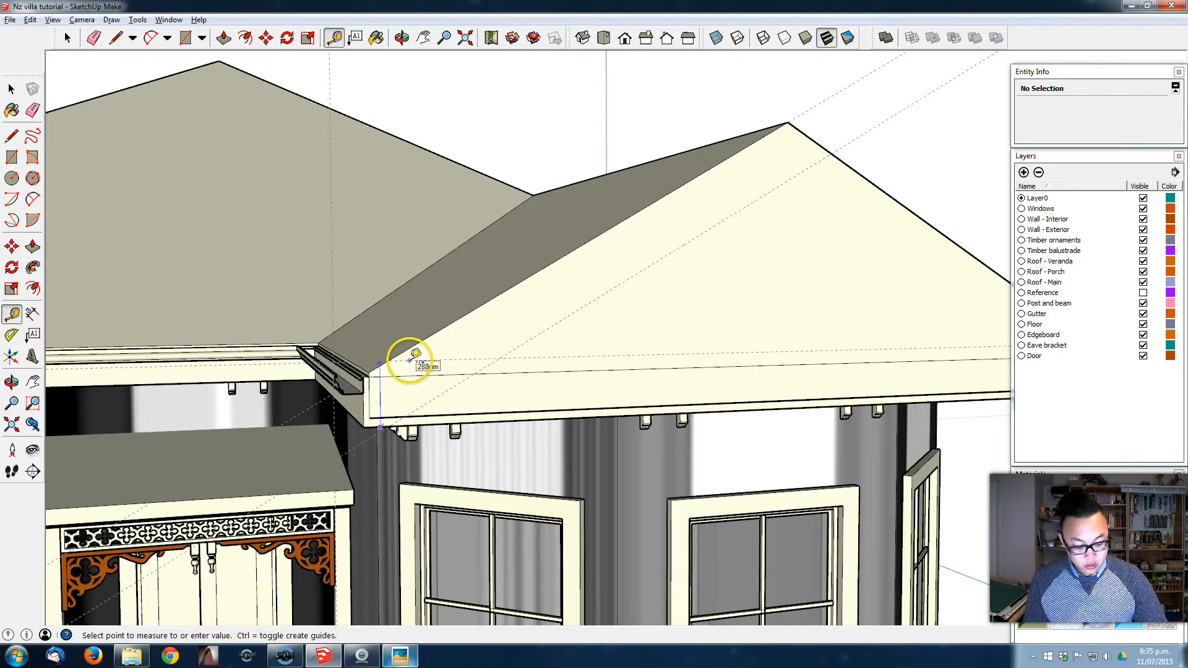
click(416, 353)
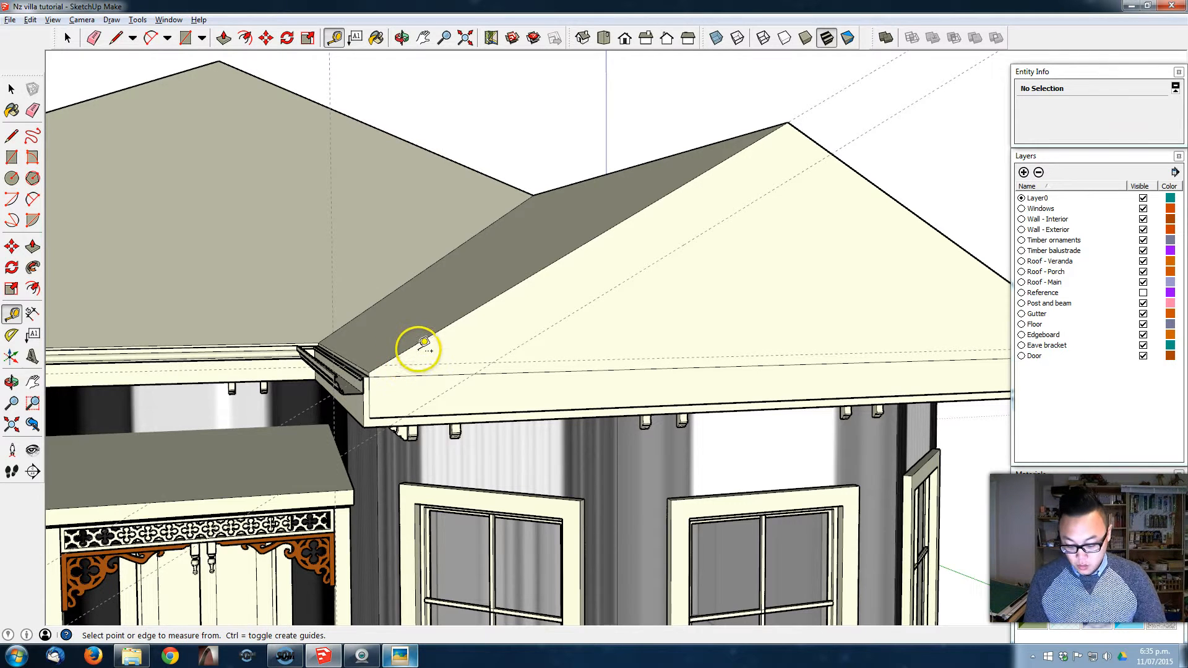
Draw the half bargeboard outline with the Line tool, from the gable apex down the sloping guides and around the gutter end
key(l)
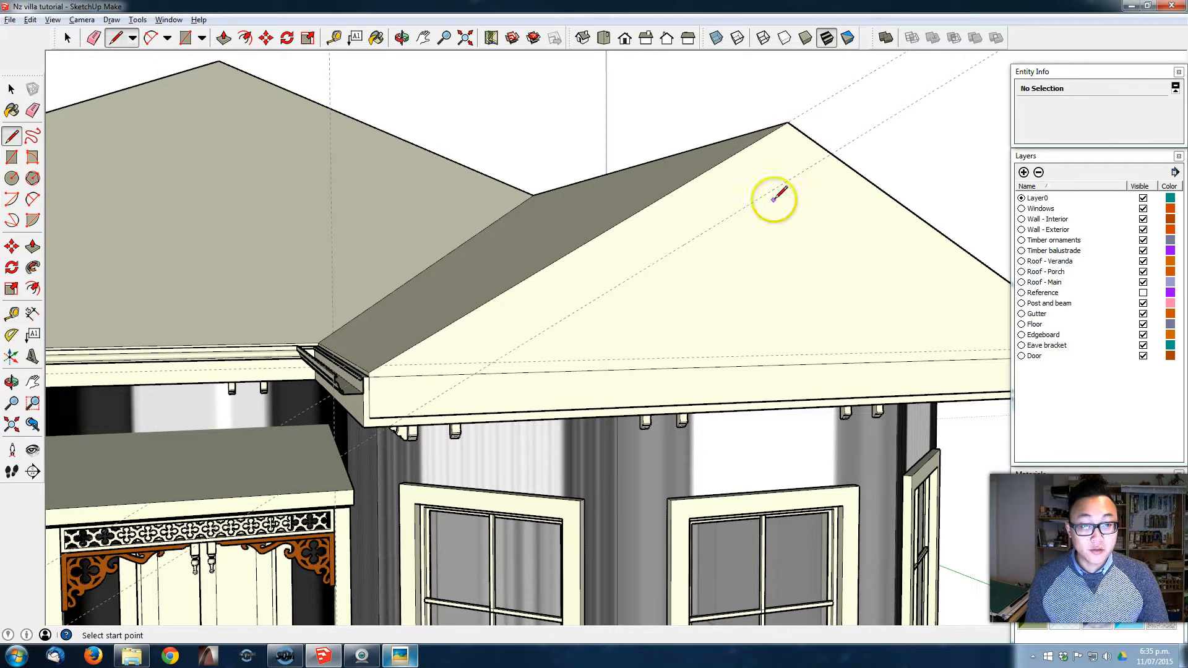
middle_drag(688, 212, 637, 187)
scroll(569, 193, down, 2)
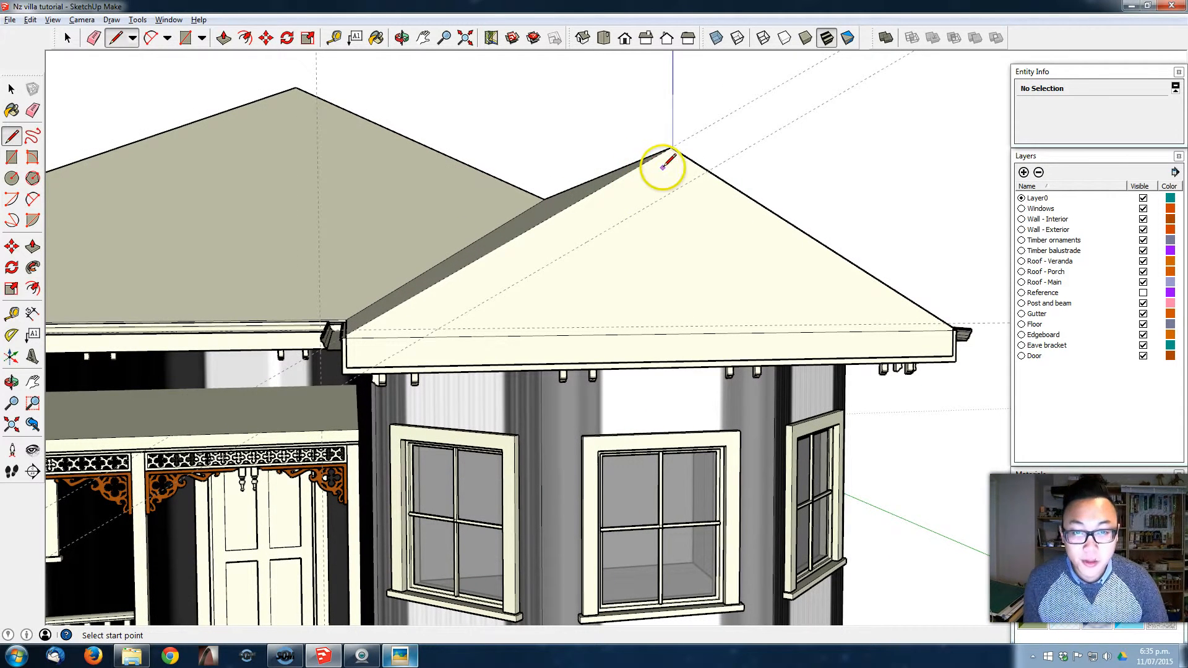
click(672, 148)
scroll(386, 325, up, 2)
click(459, 326)
click(460, 385)
click(298, 329)
click(348, 328)
click(769, 85)
Erase the construction guides around the bargeboard outline on the gable
middle_drag(745, 133, 647, 277)
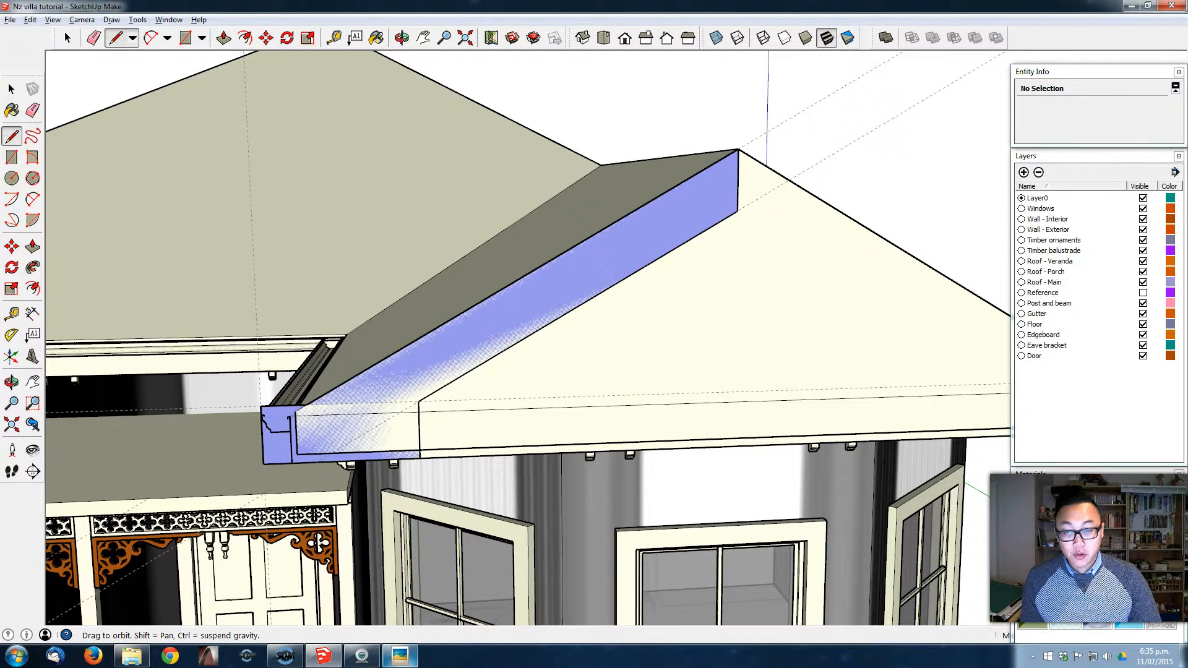
middle_drag(318, 542, 838, 167)
key(e)
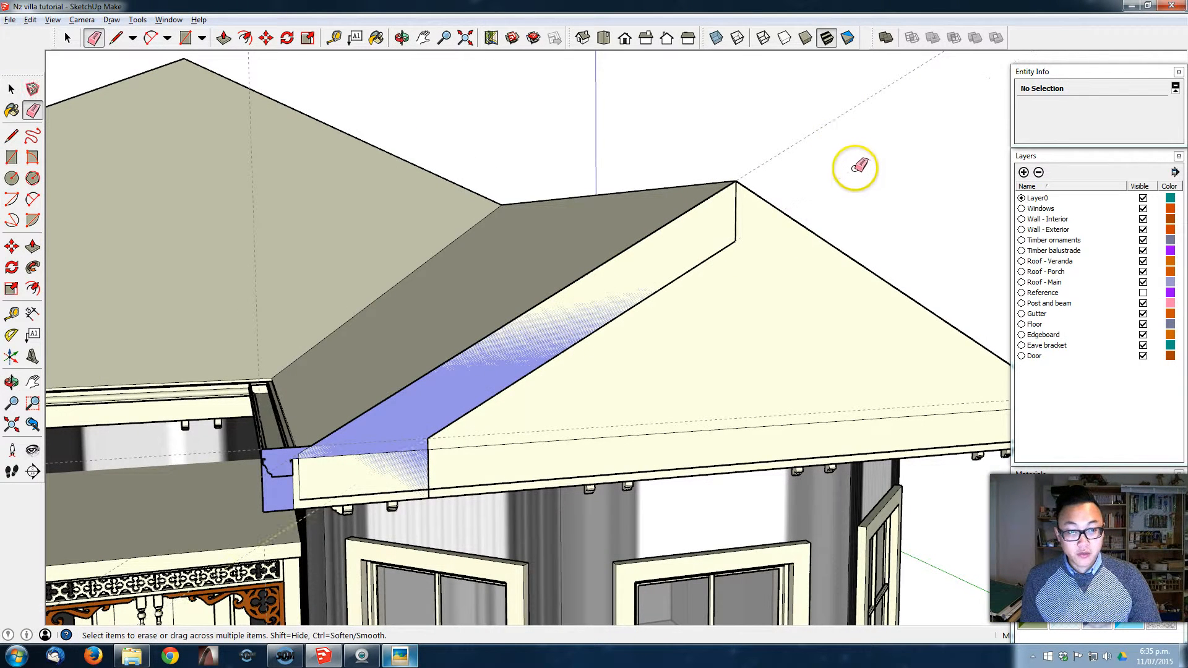
middle_drag(477, 269, 480, 262)
mouse_move(253, 79)
mouse_down()
mouse_move(269, 80)
mouse_move(268, 93)
mouse_up()
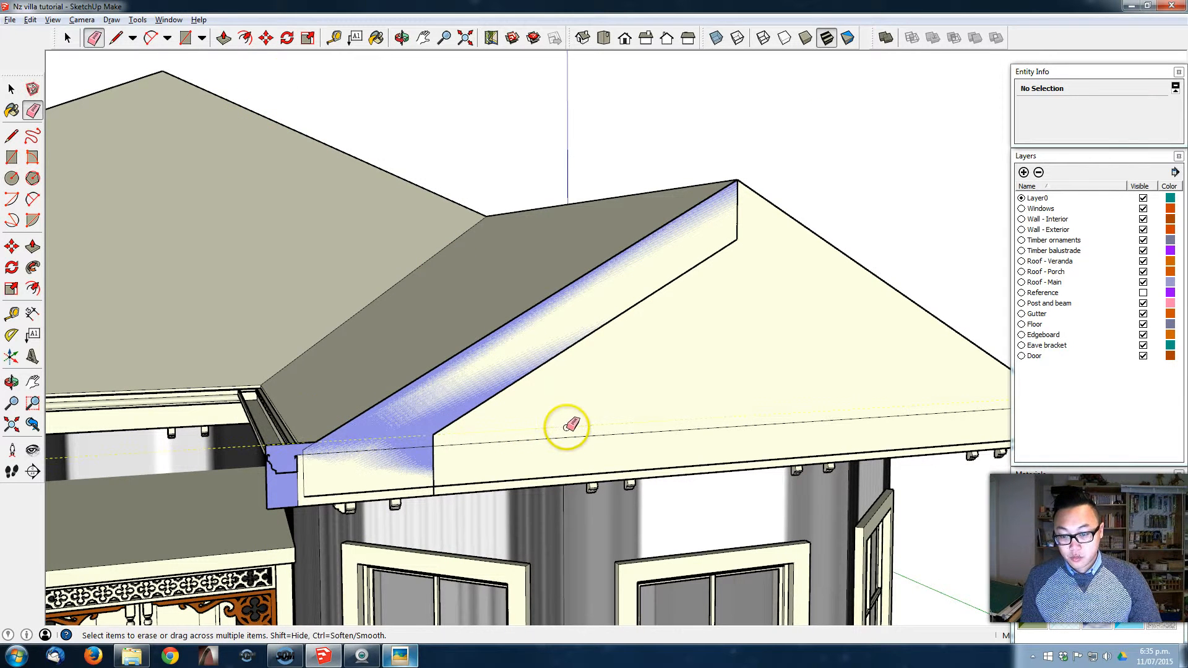
middle_drag(565, 425, 499, 392)
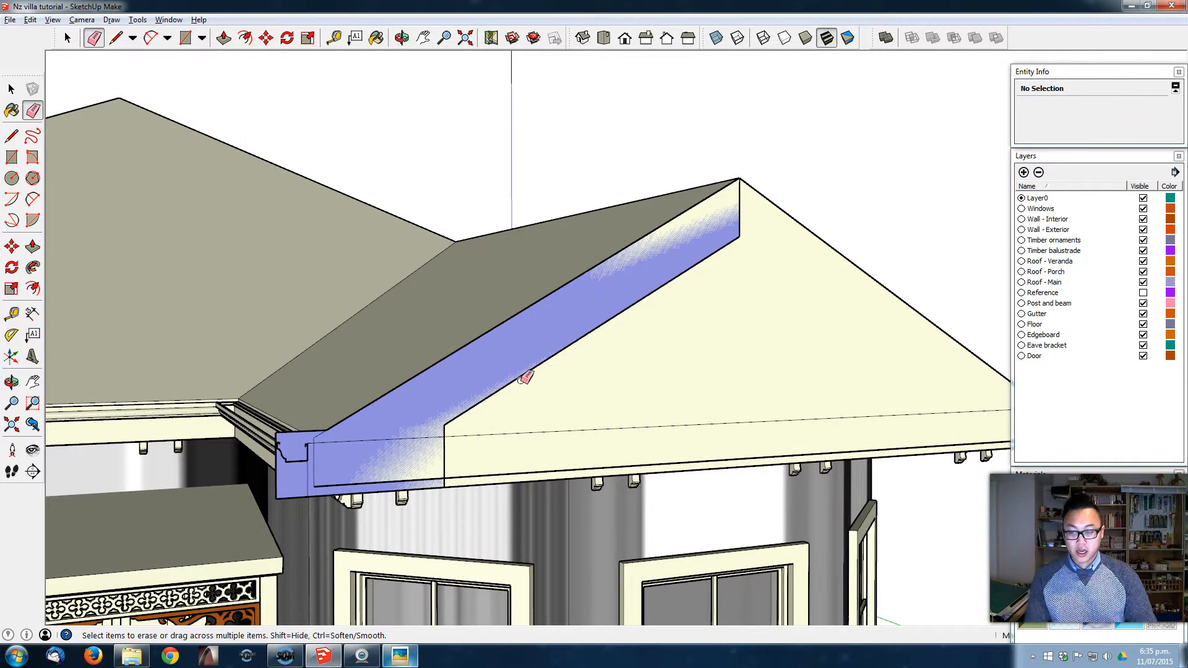
Check the bargeboard in the VIZ_0012.png render, and draw an arc from the board's outer upper corner to the gable's sloping edge
click(400, 656)
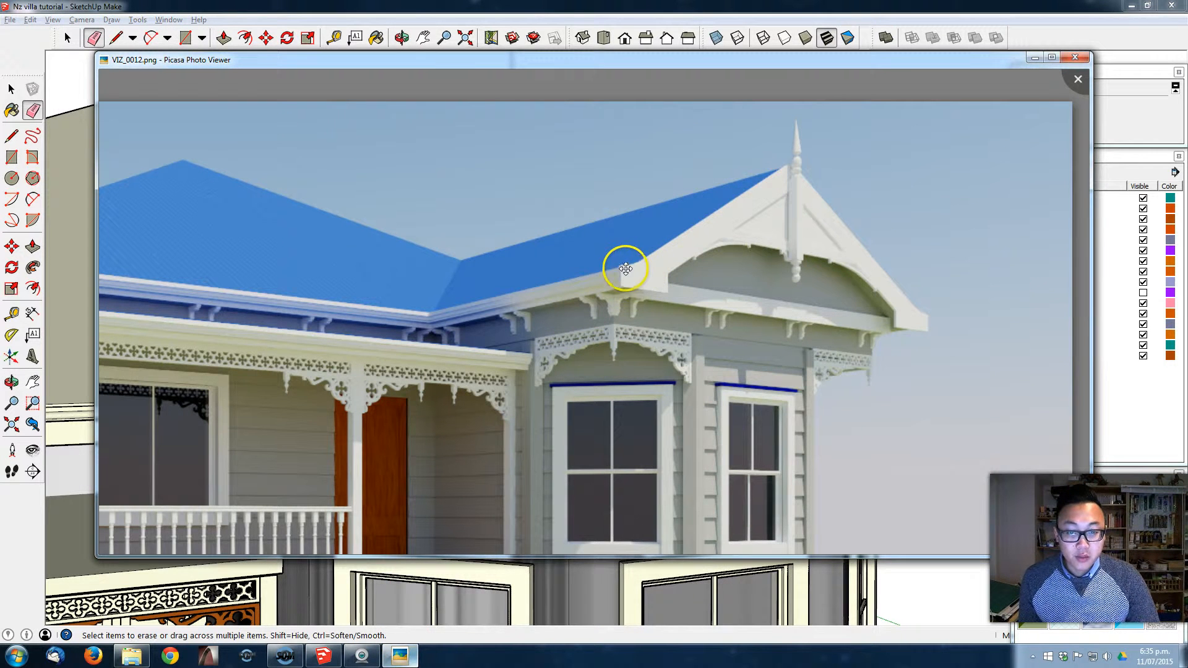
click(952, 83)
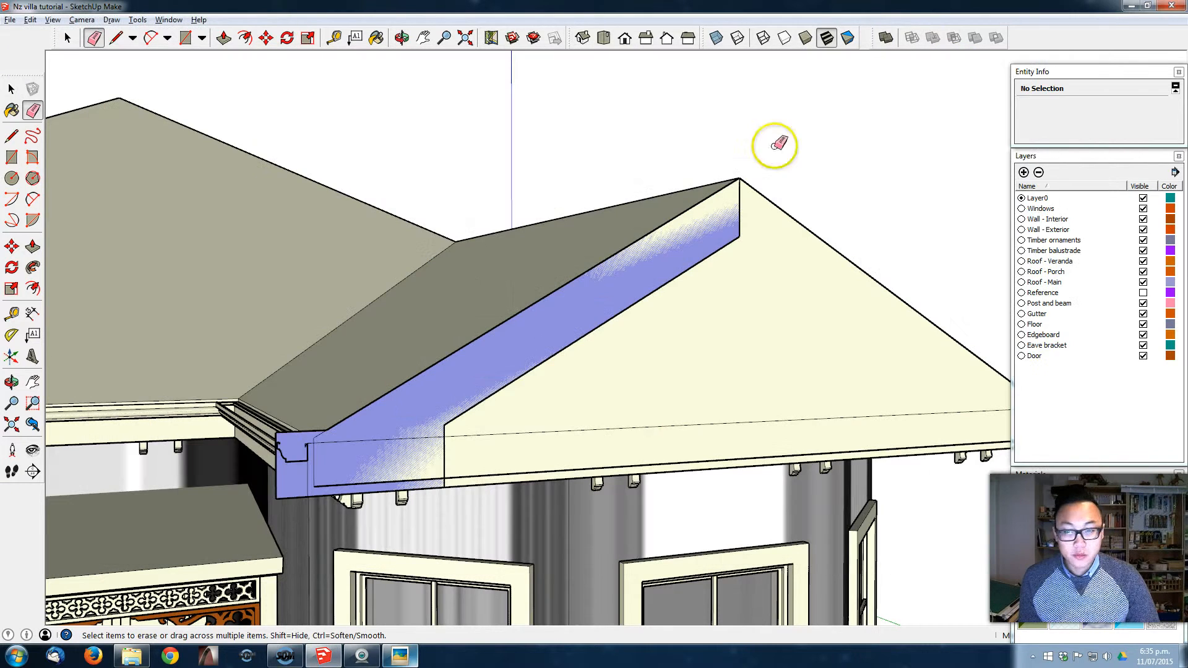
click(33, 199)
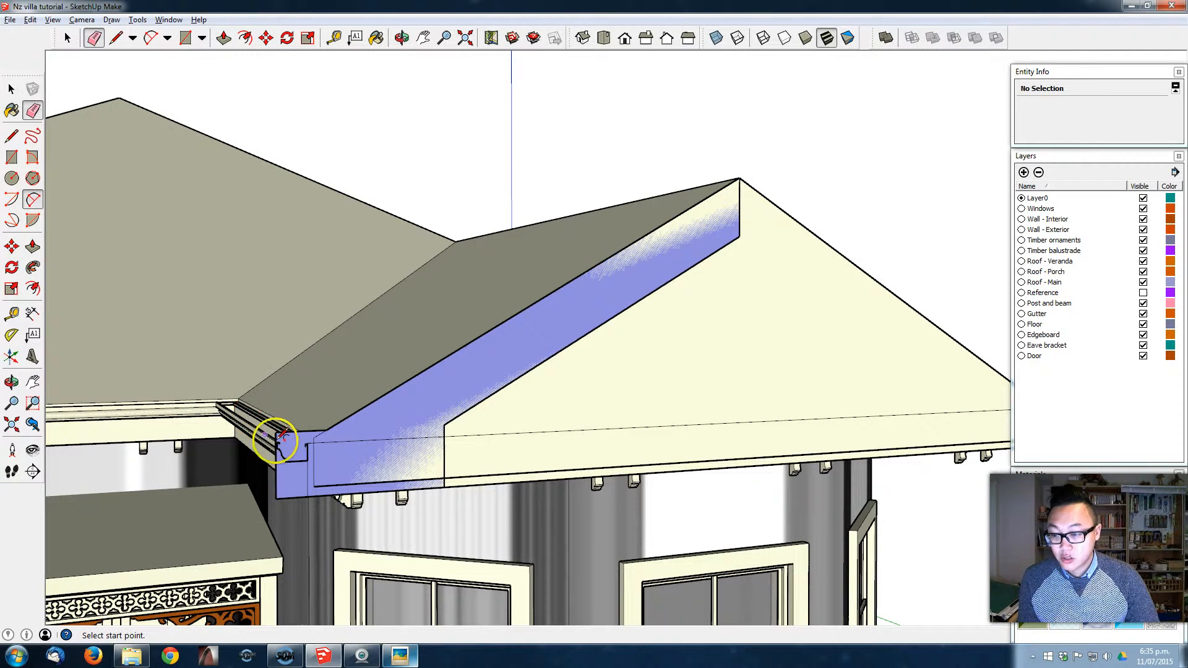
click(275, 433)
click(393, 390)
scroll(334, 416, up, 4)
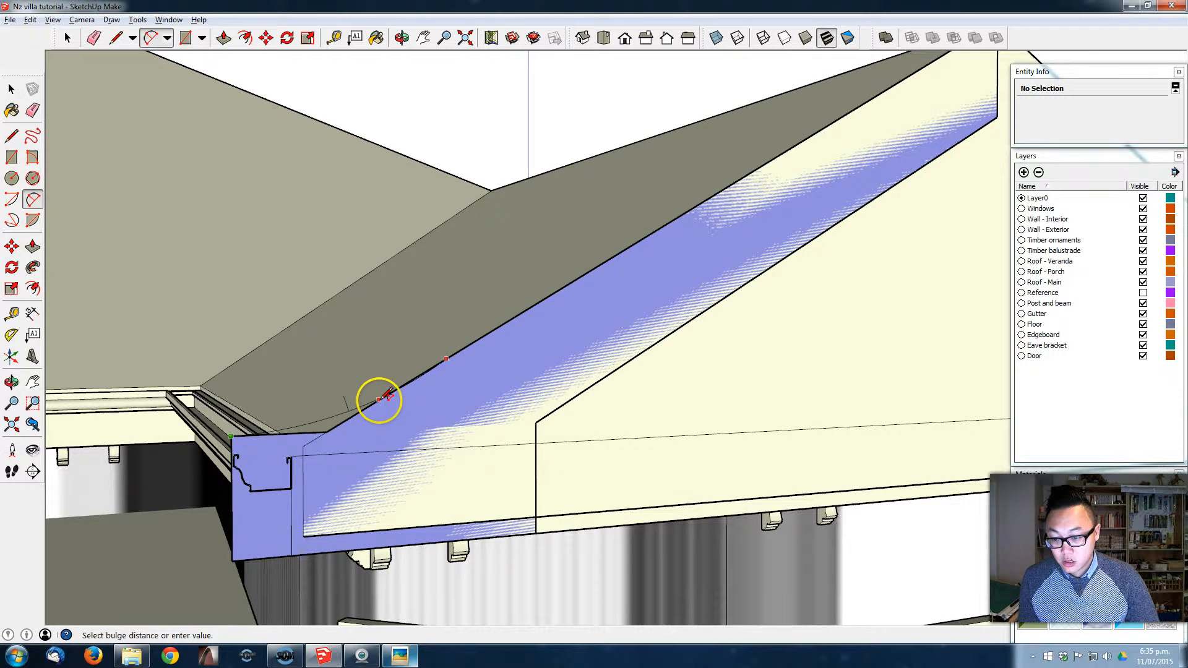
scroll(334, 407, up, 2)
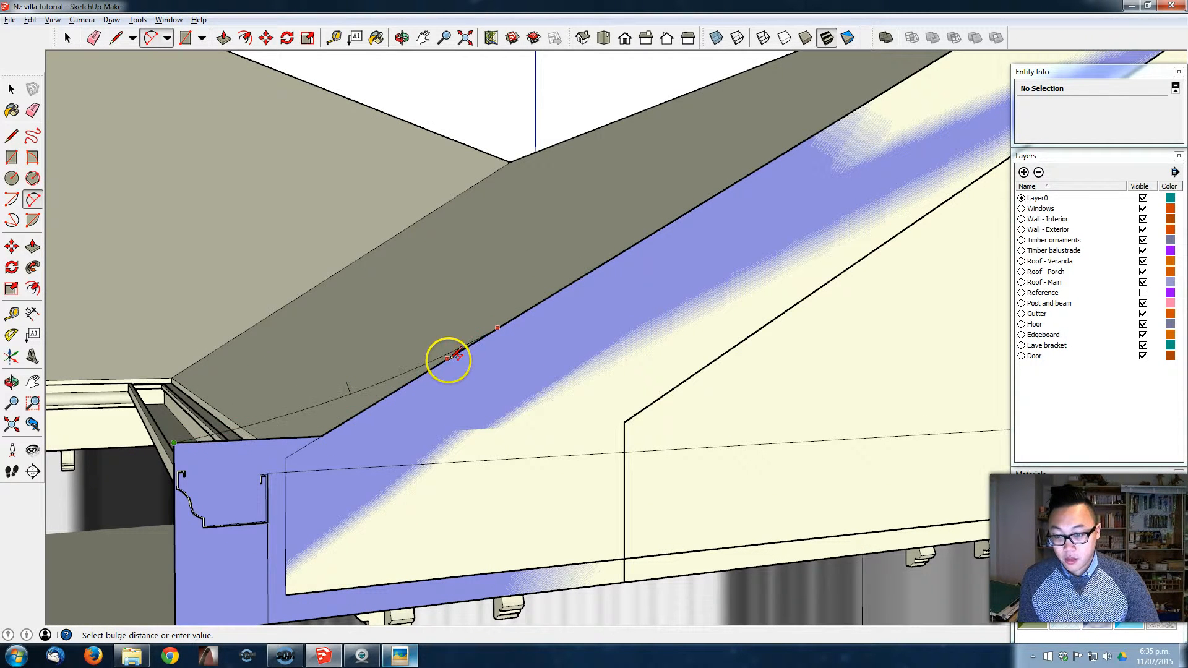
click(439, 366)
Select the bargeboard face and the arc area with their edges, and move them forward, clear of the gable front
middle_drag(402, 398, 285, 459)
key(space)
double_click(356, 412)
middle_drag(526, 419, 470, 366)
double_click(468, 370)
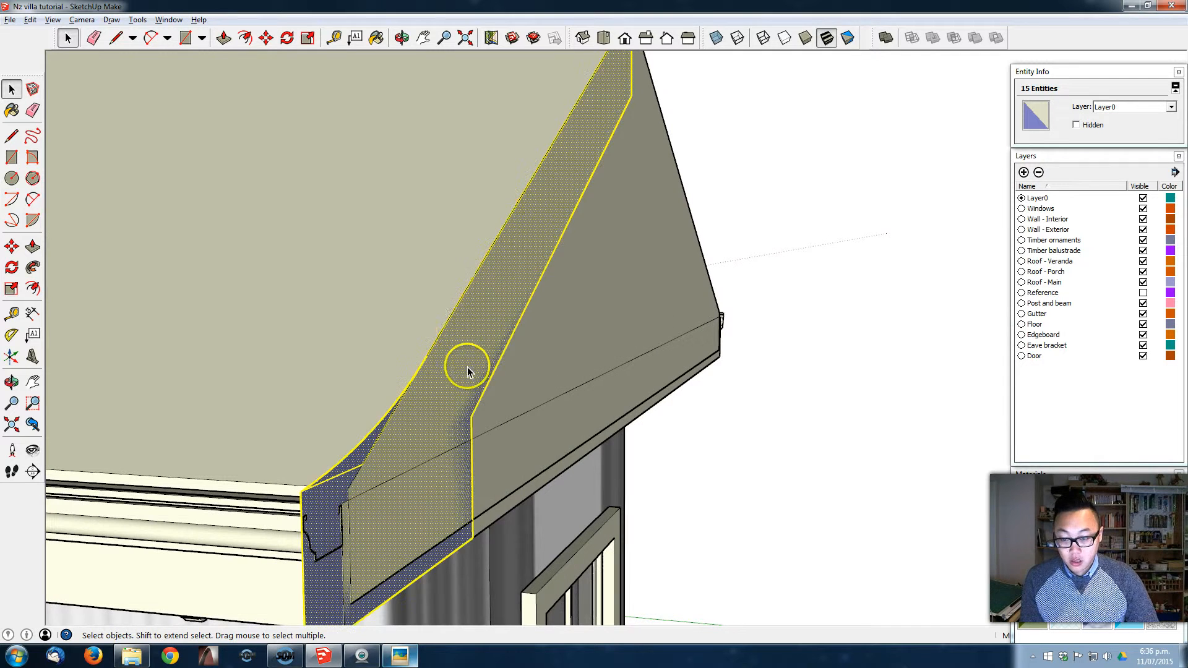
key(m)
click(464, 318)
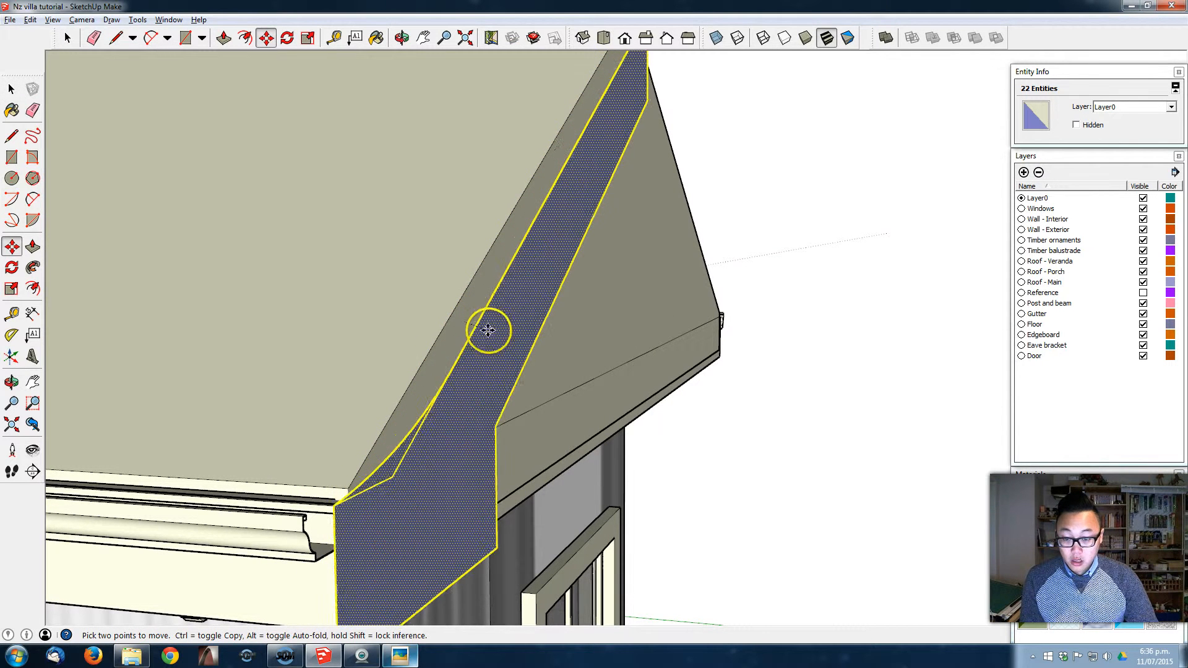
click(503, 319)
Erase the leftover straight edges beneath the arc so the bargeboard becomes a single face with a curved upper edge
key(e)
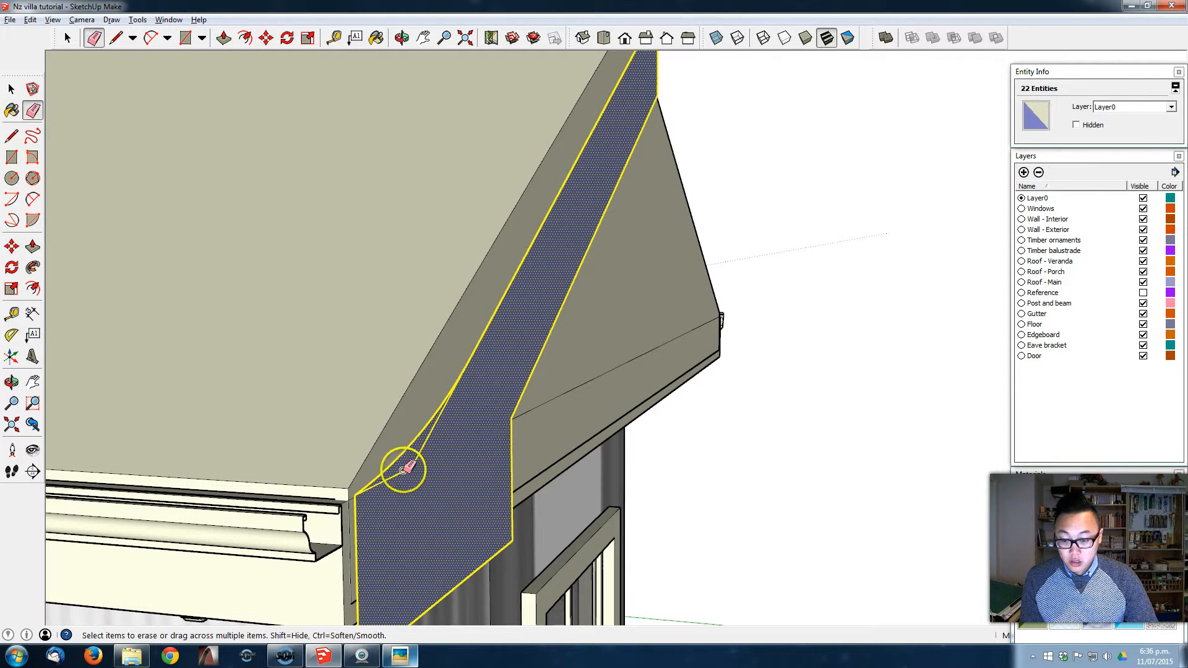
click(413, 467)
middle_drag(441, 396, 372, 399)
scroll(447, 371, down, 1)
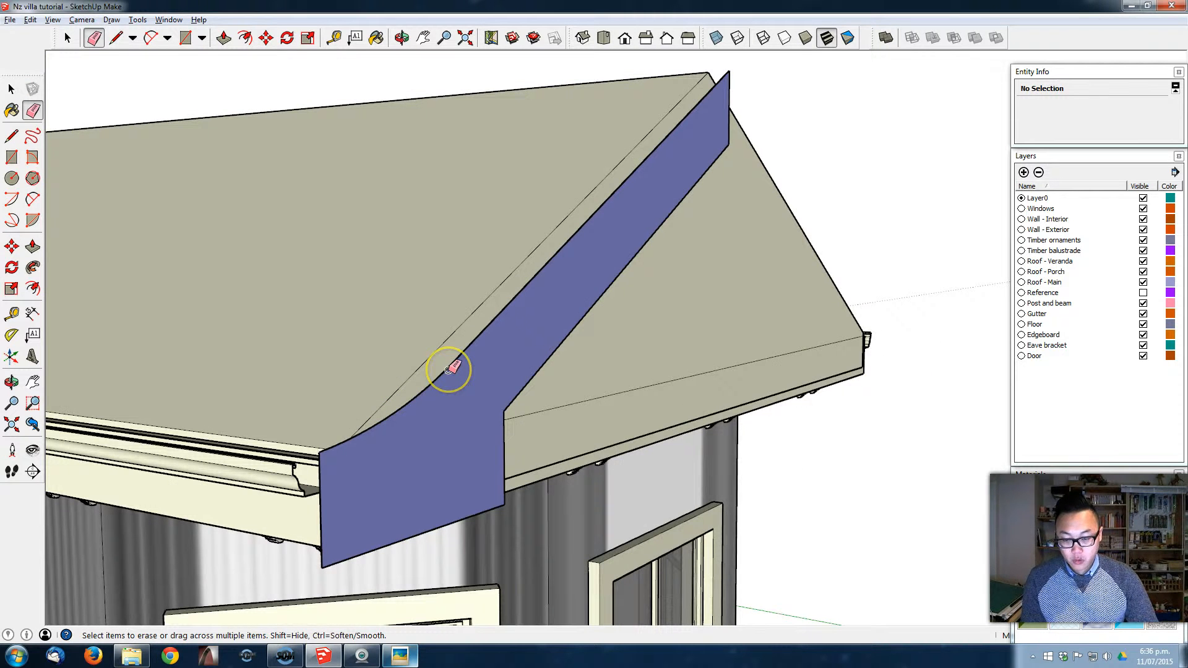
Try to extrude the curved bargeboard face forward with Push/Pull to give it a slight thickness
key(p)
click(477, 378)
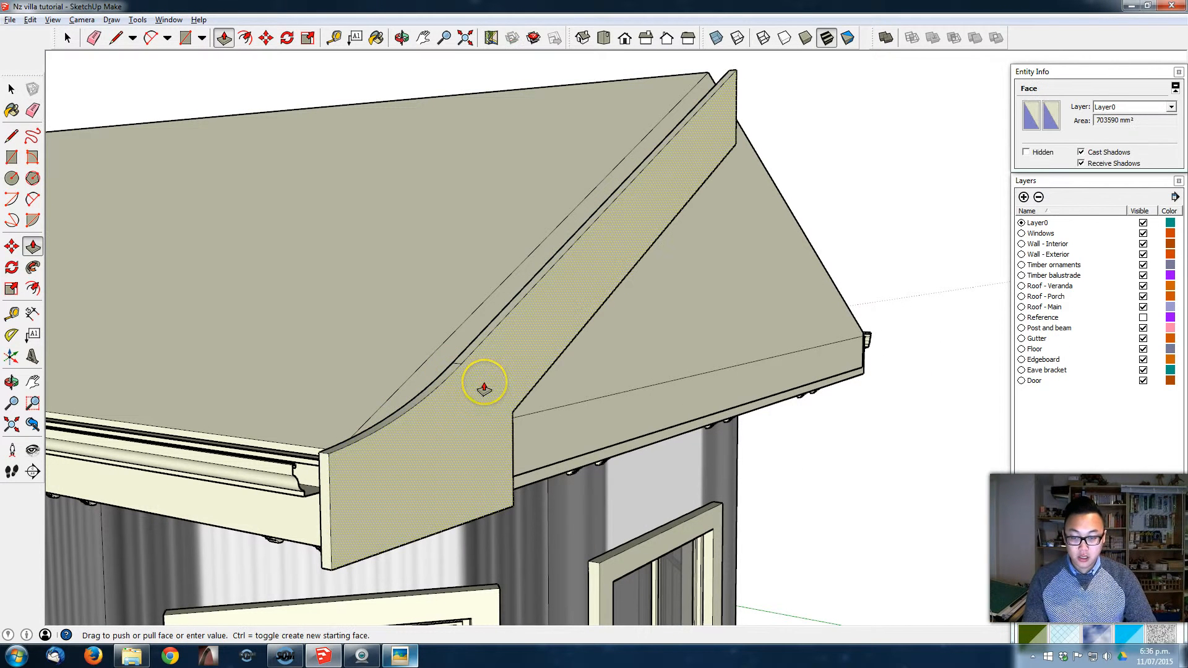
click(484, 389)
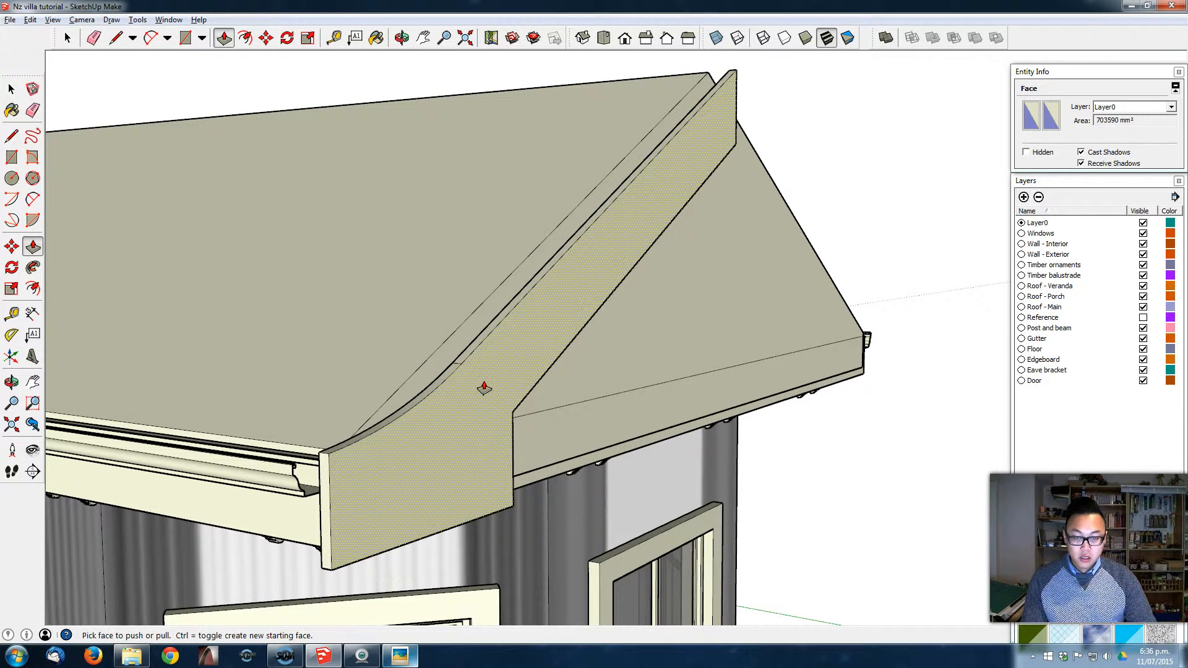
middle_drag(662, 353, 451, 332)
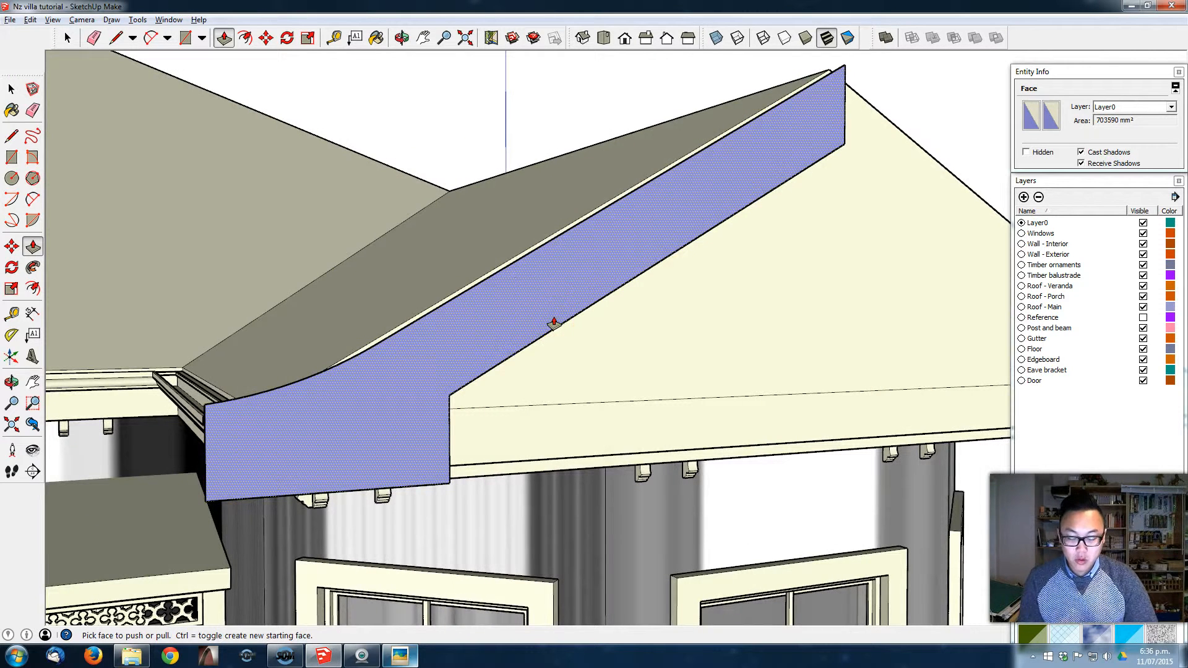
Check the VIZ_0012.png render, and draw a line about 500 mm down from the board's lower peak corner, then horizontally back to its sloping lower edge
click(400, 656)
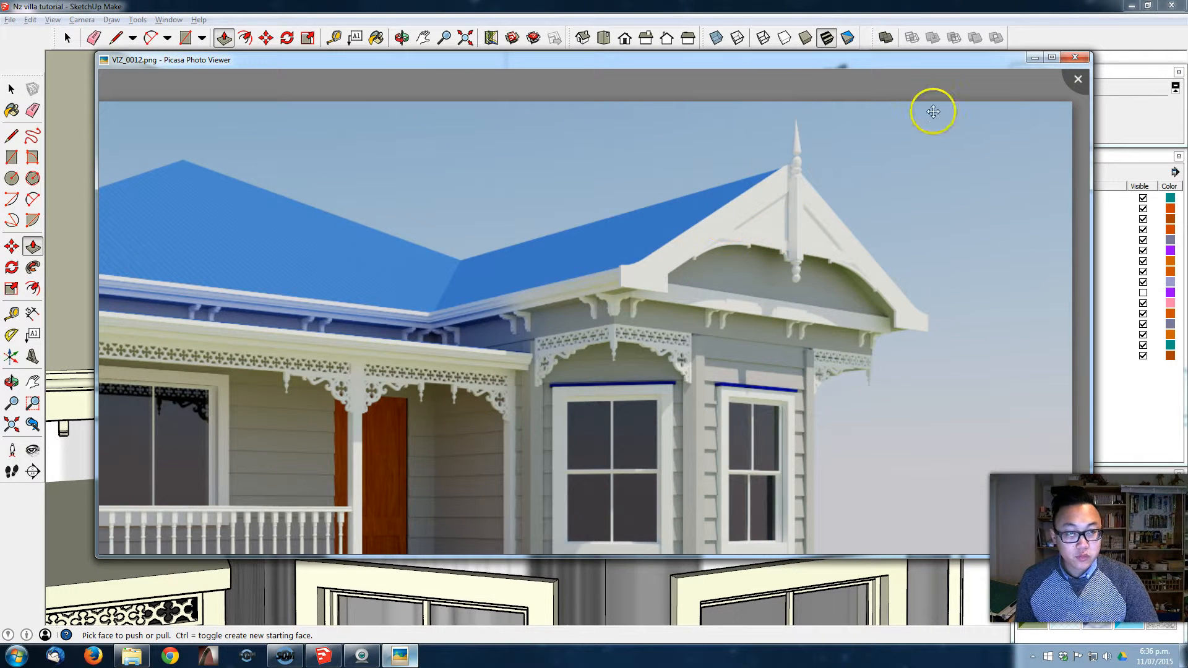
click(1034, 58)
mouse_move(761, 280)
middle_down()
mouse_move(663, 292)
mouse_move(605, 280)
middle_up()
key(l)
click(769, 151)
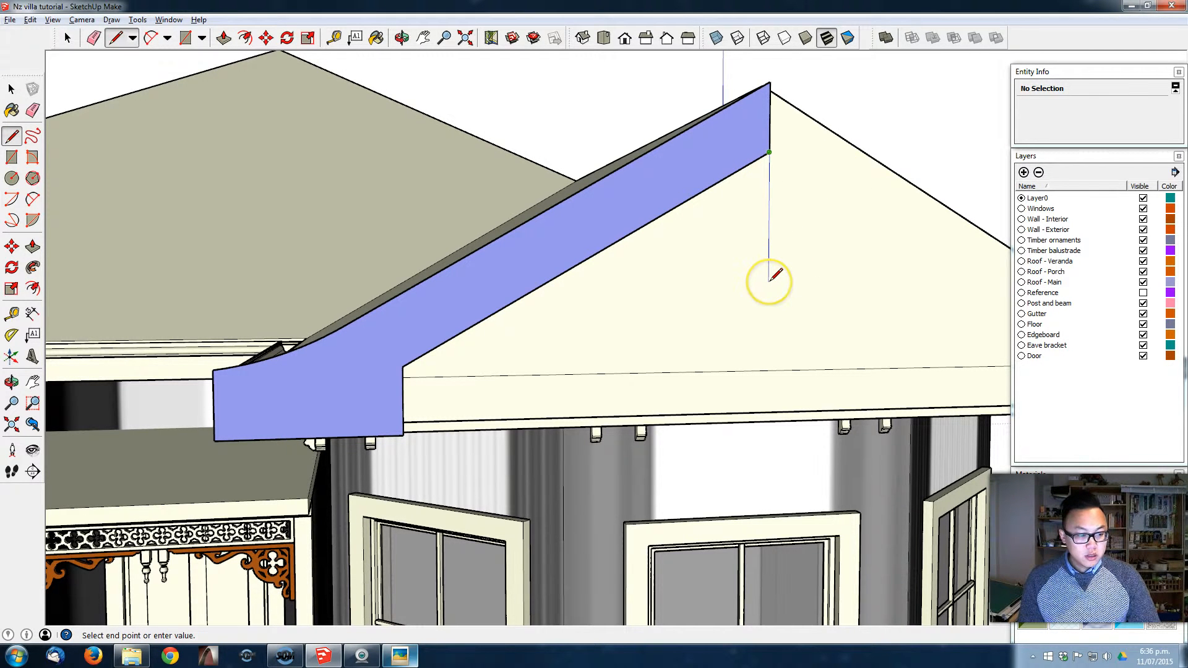
click(1052, 156)
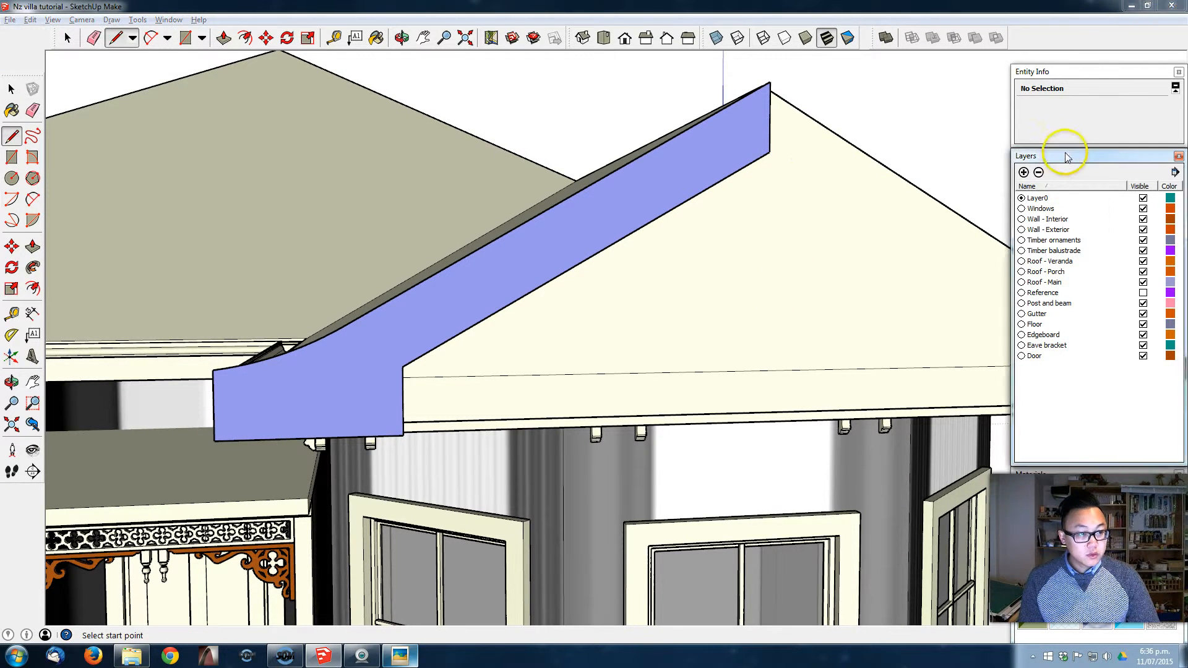
click(770, 152)
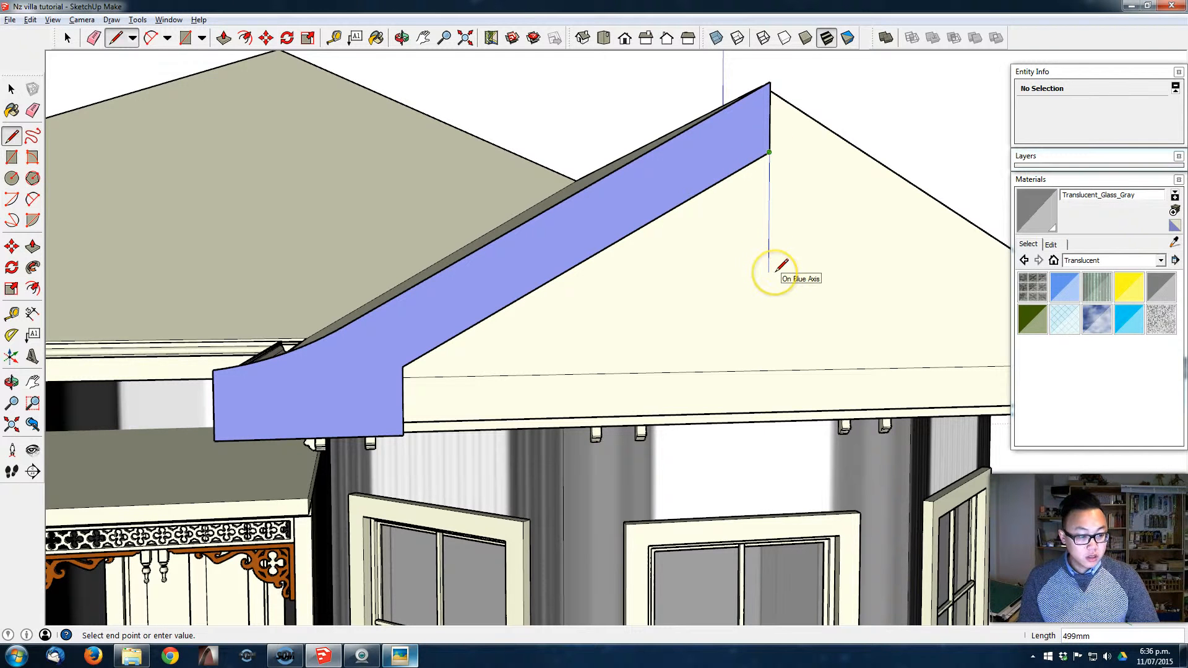
key(Return)
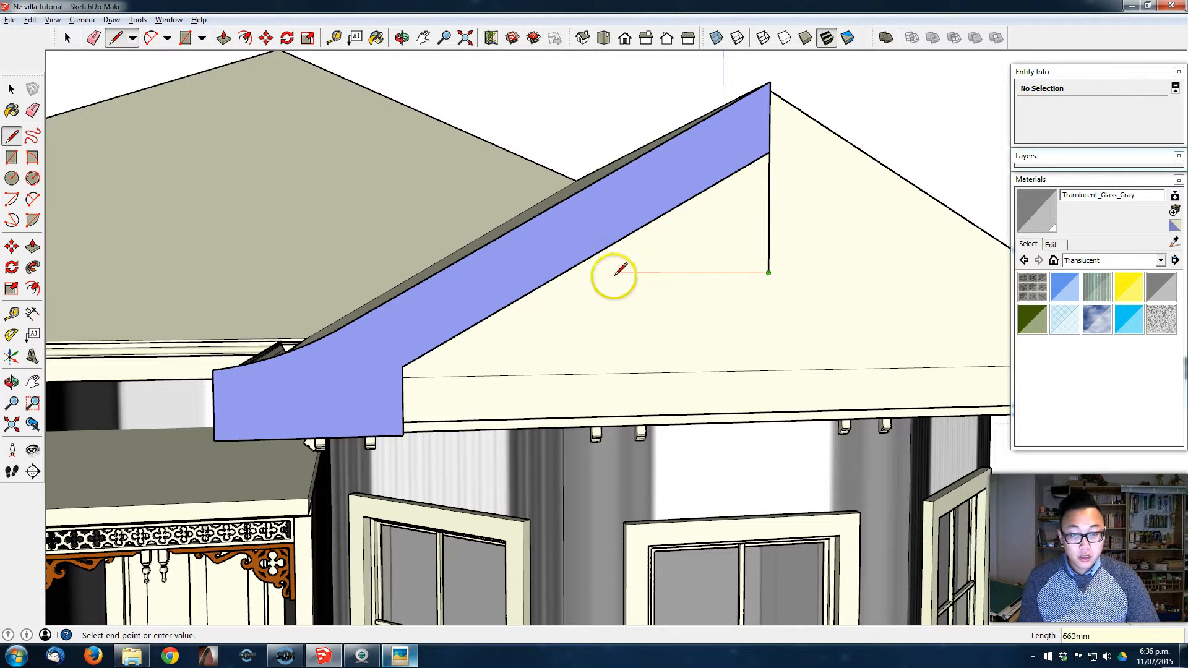
click(564, 272)
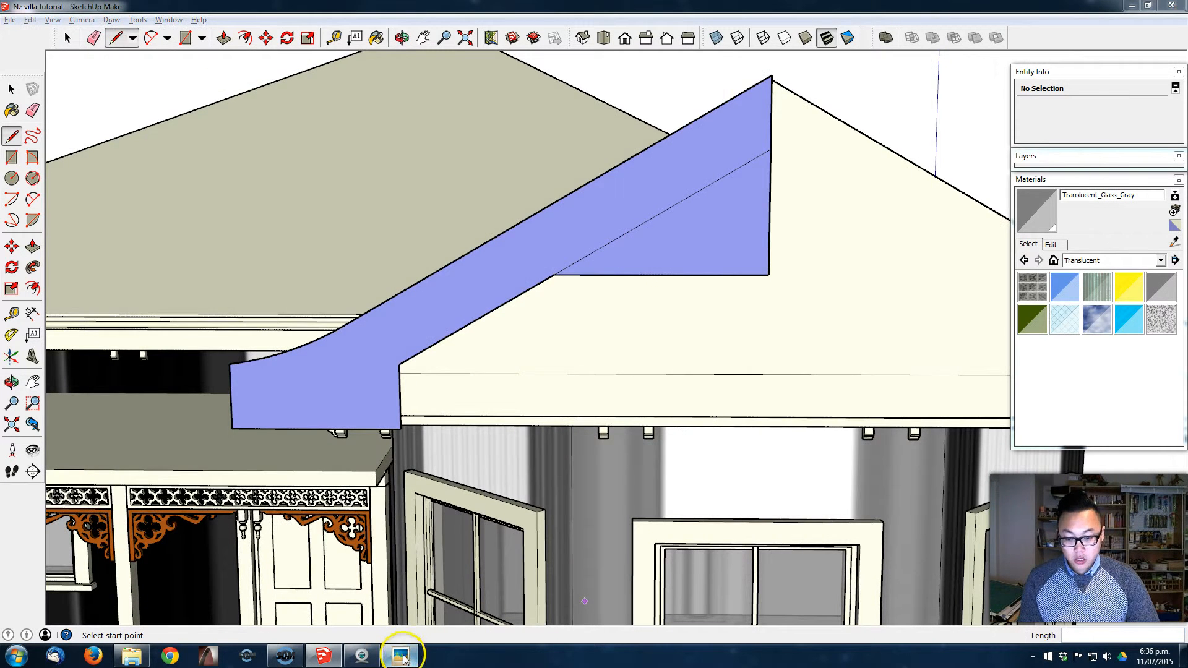
Recheck the render, offset a guide above the new triangle's lower edge, and draw a horizontal line along it across the triangle
click(399, 656)
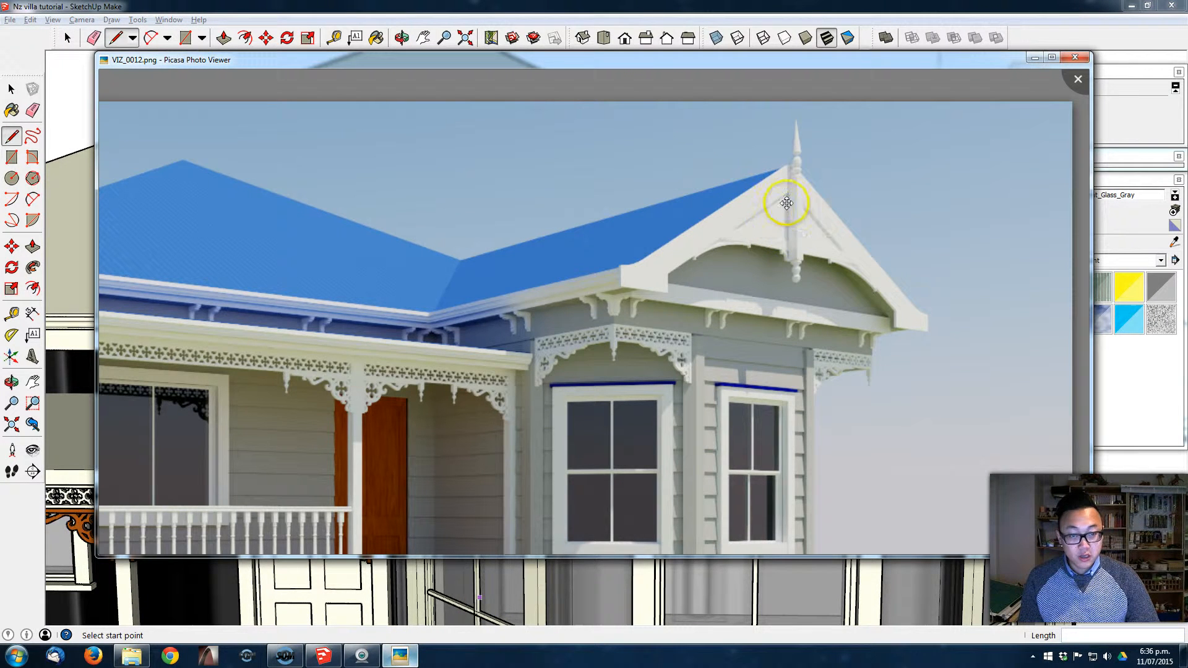
click(400, 656)
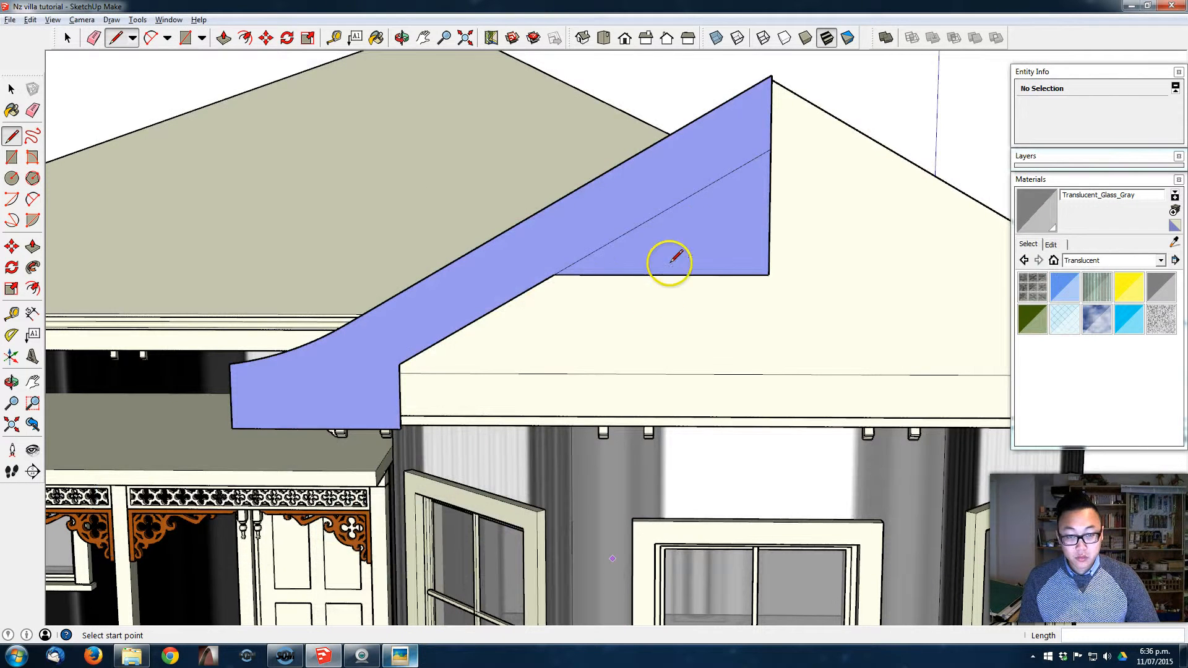
key(t)
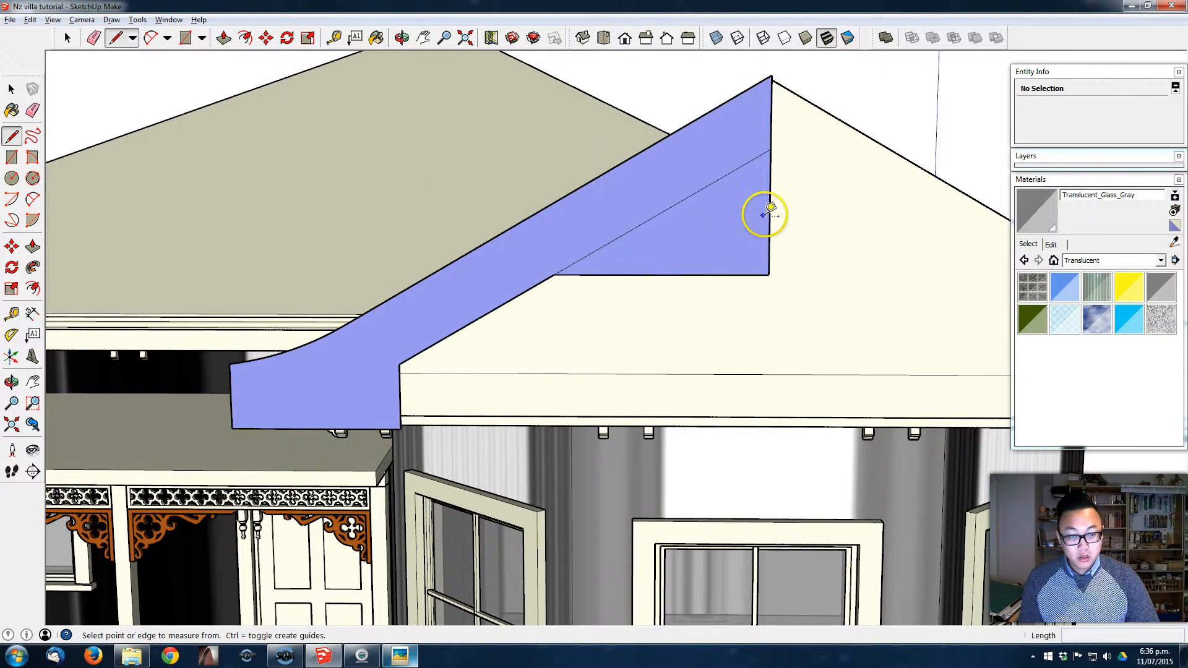
click(731, 274)
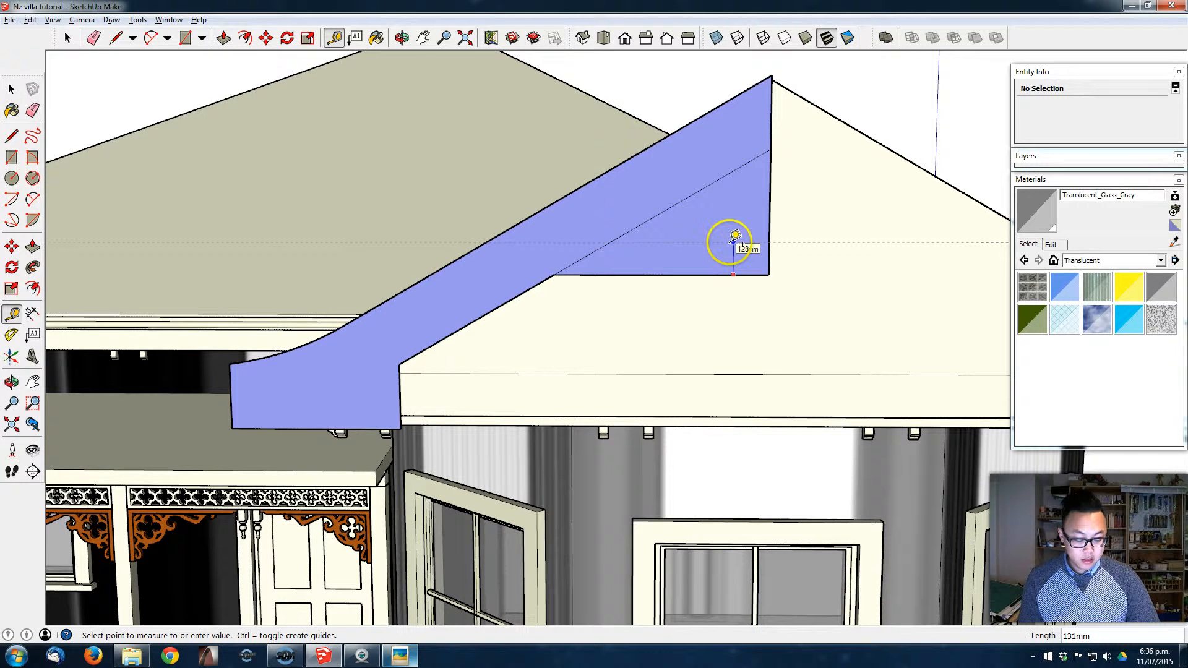
key(l)
click(596, 249)
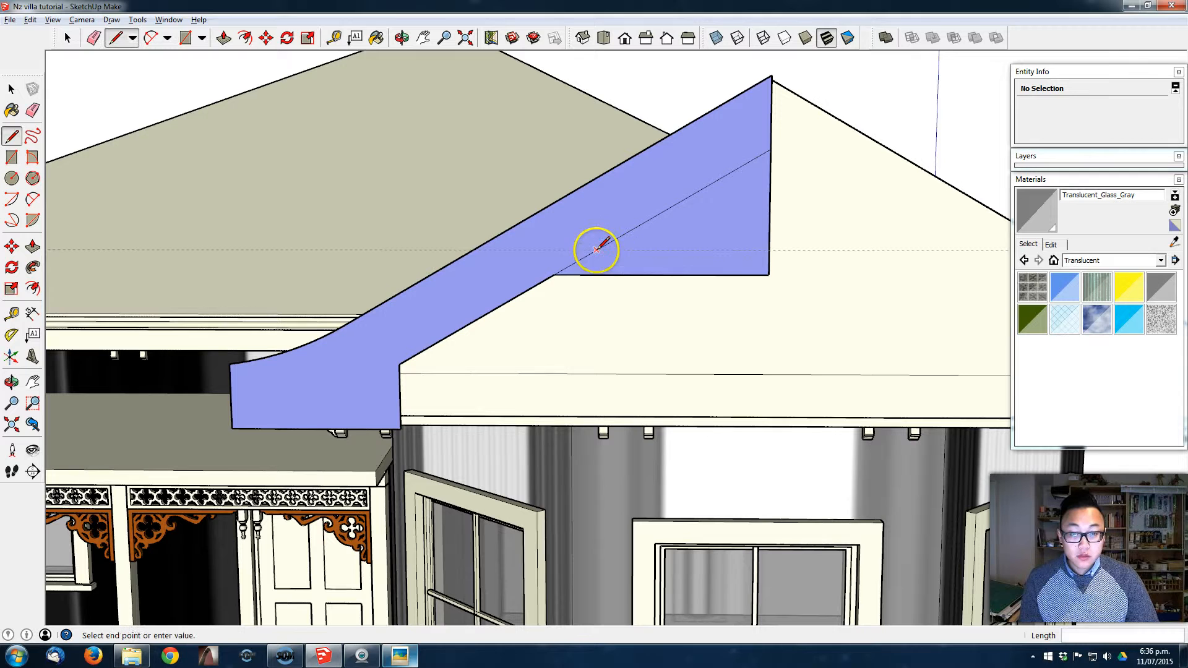
click(769, 249)
middle_drag(671, 276, 602, 287)
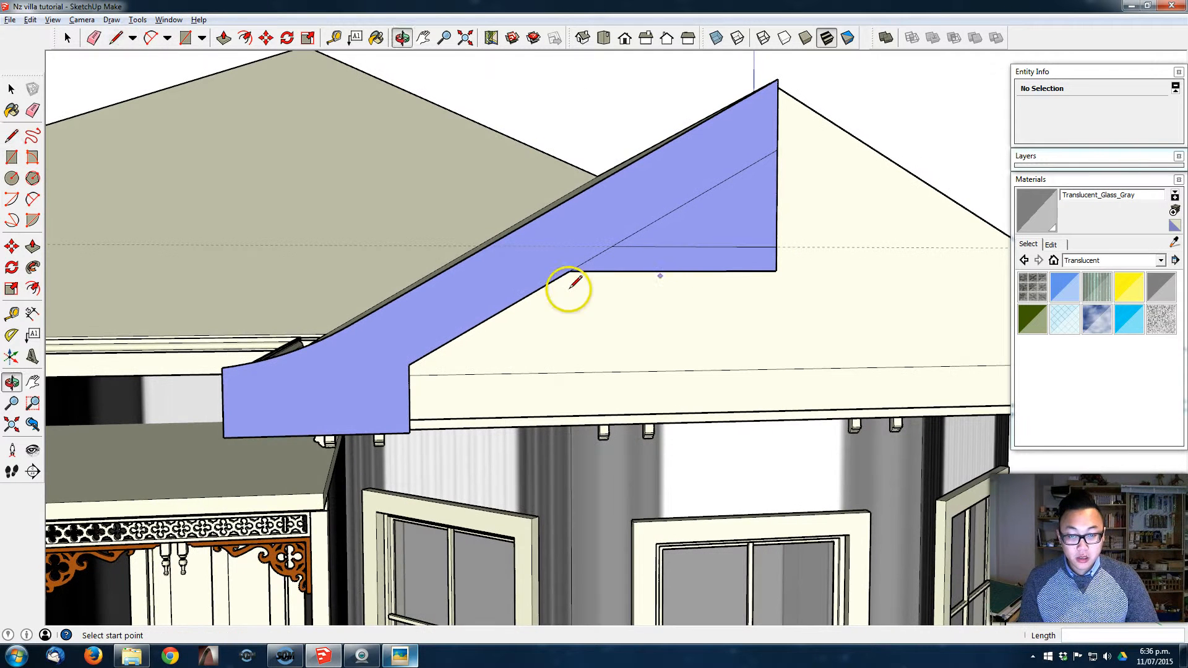
click(400, 656)
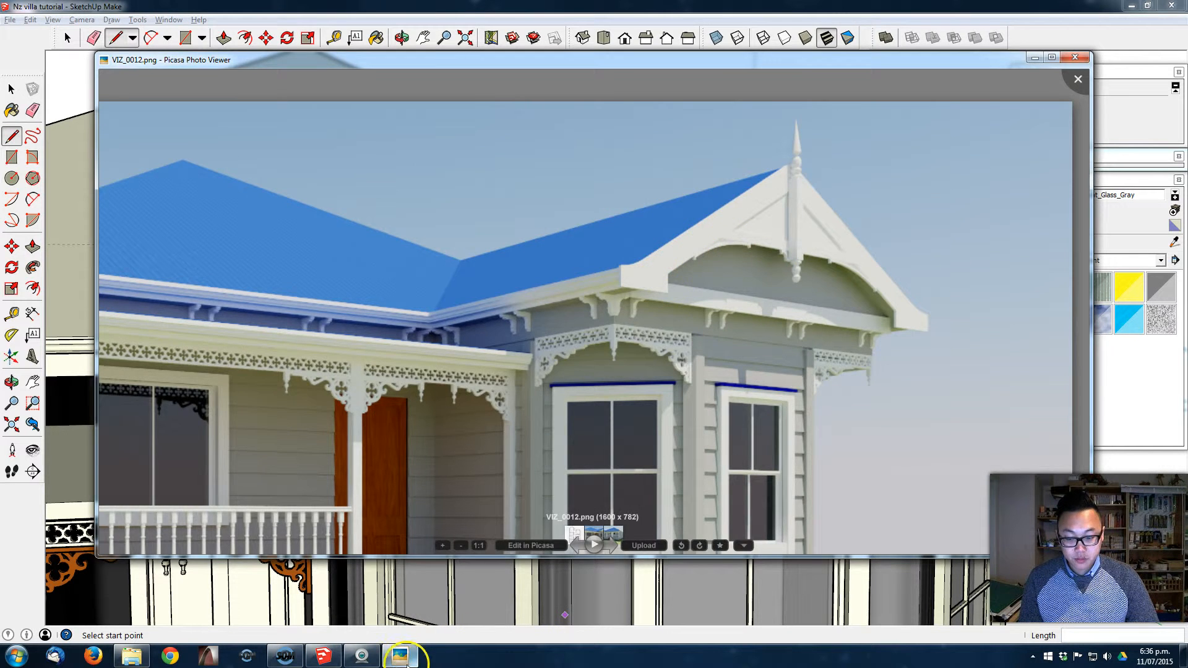
click(440, 617)
click(33, 199)
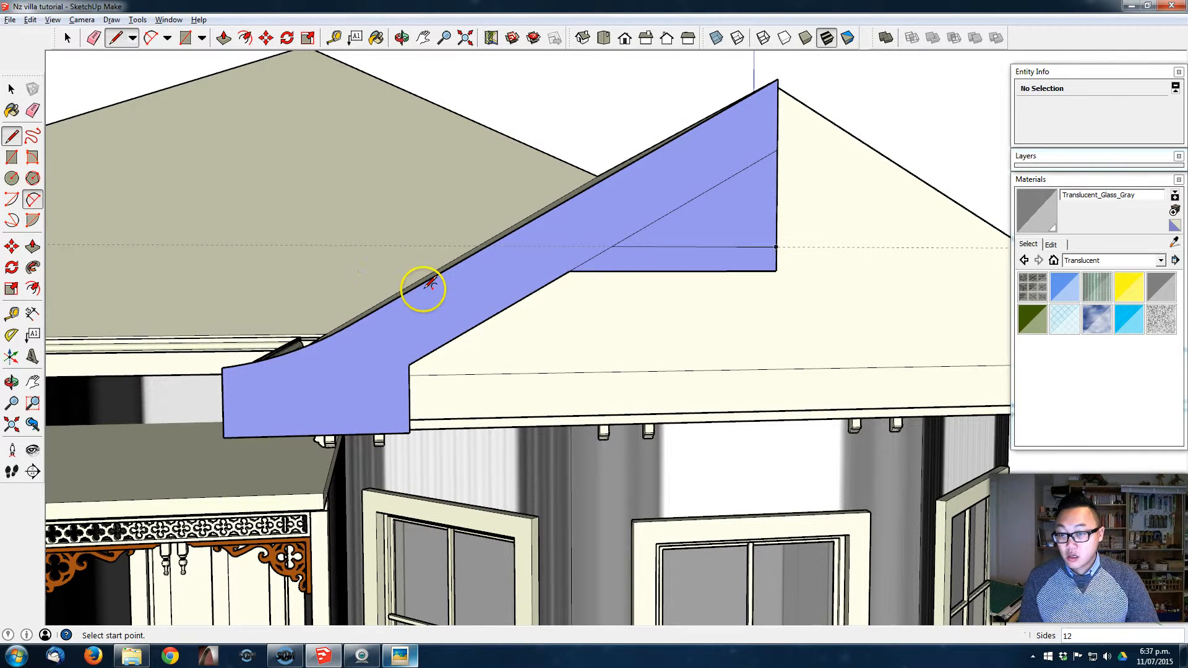
click(490, 318)
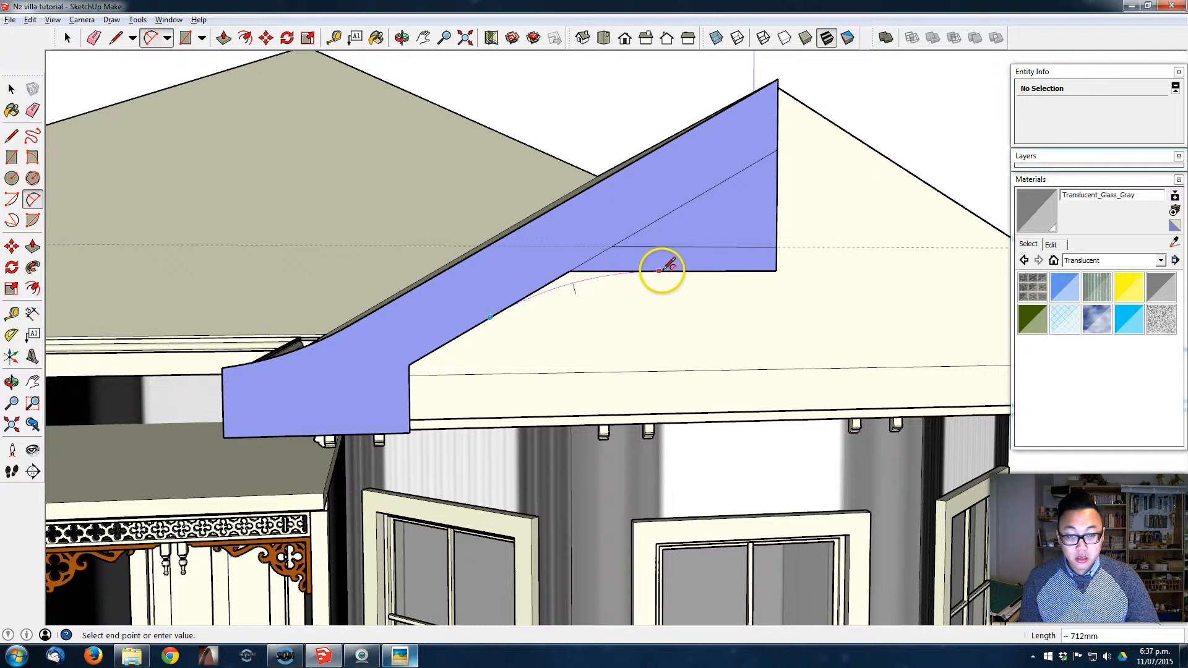
click(675, 270)
scroll(629, 296, up, 2)
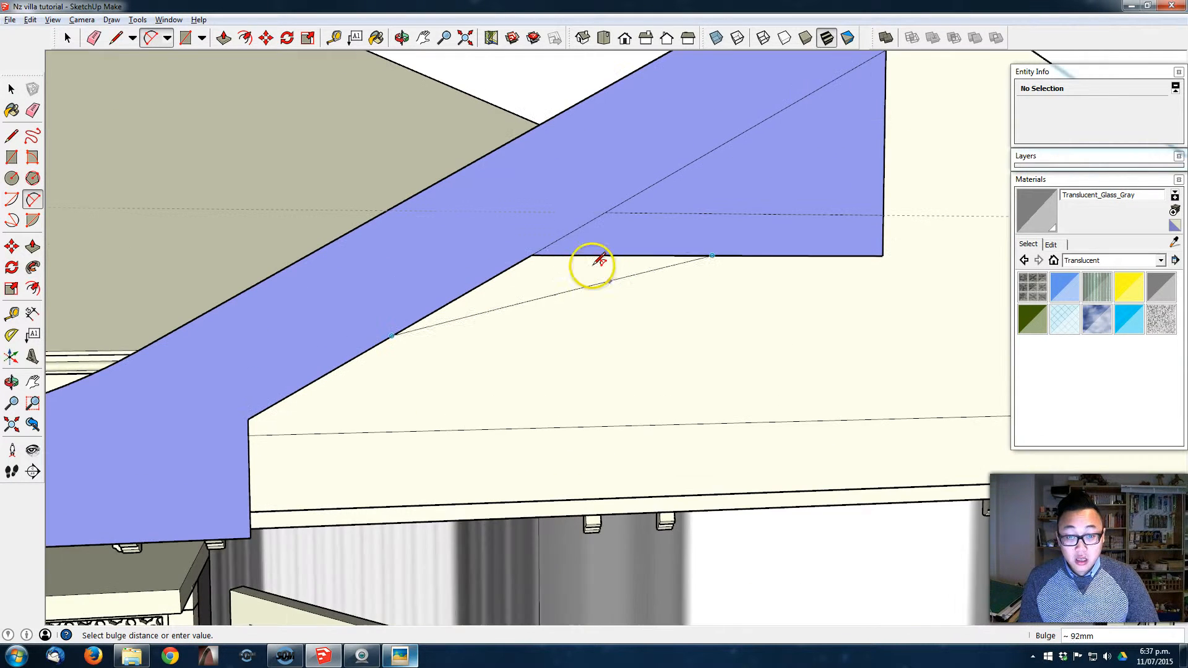
key(Escape)
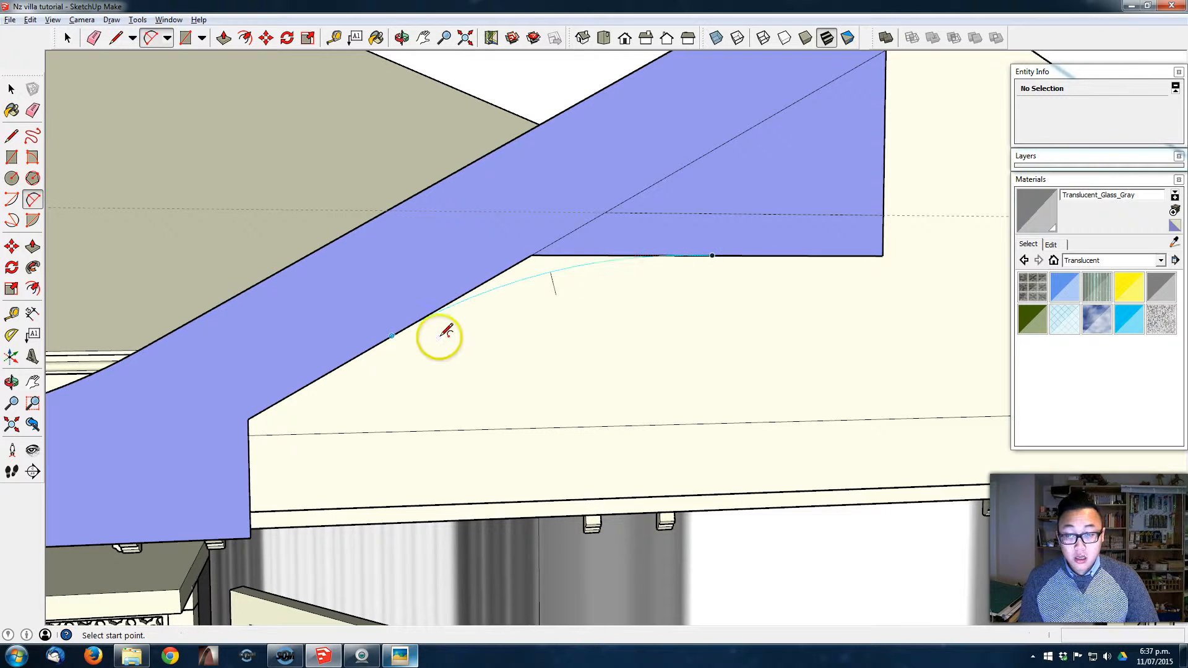
Draw a horizontal line from the board's lower sloping edge to below the triangle's corner, and close it vertically up to that corner
key(l)
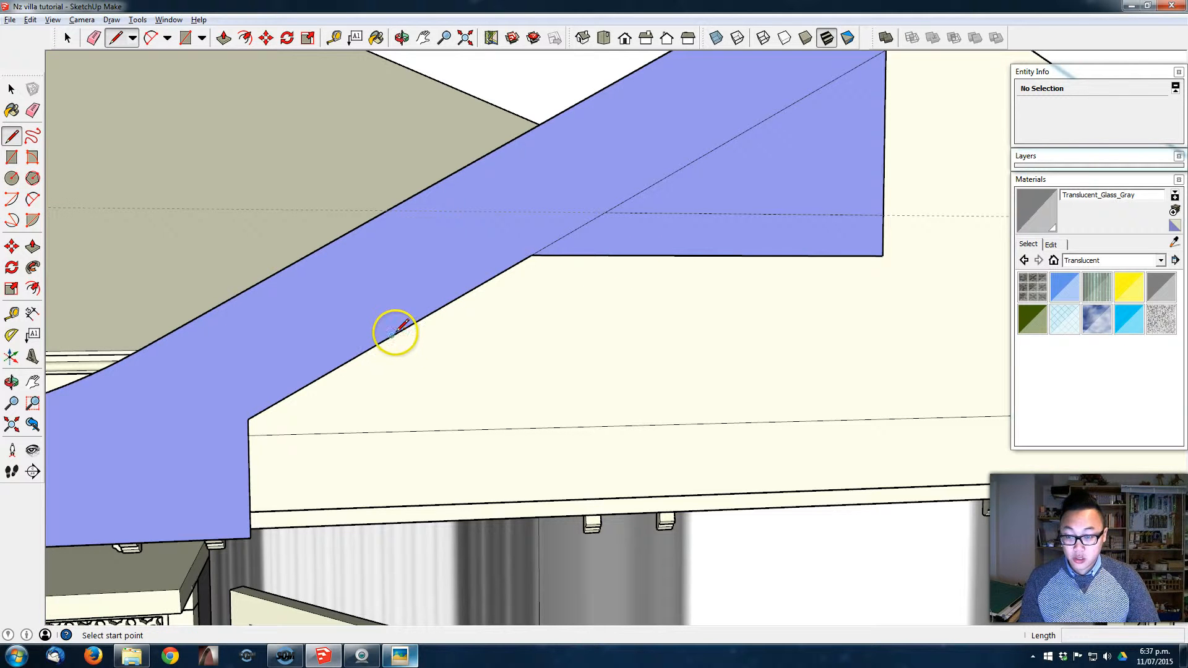
click(393, 335)
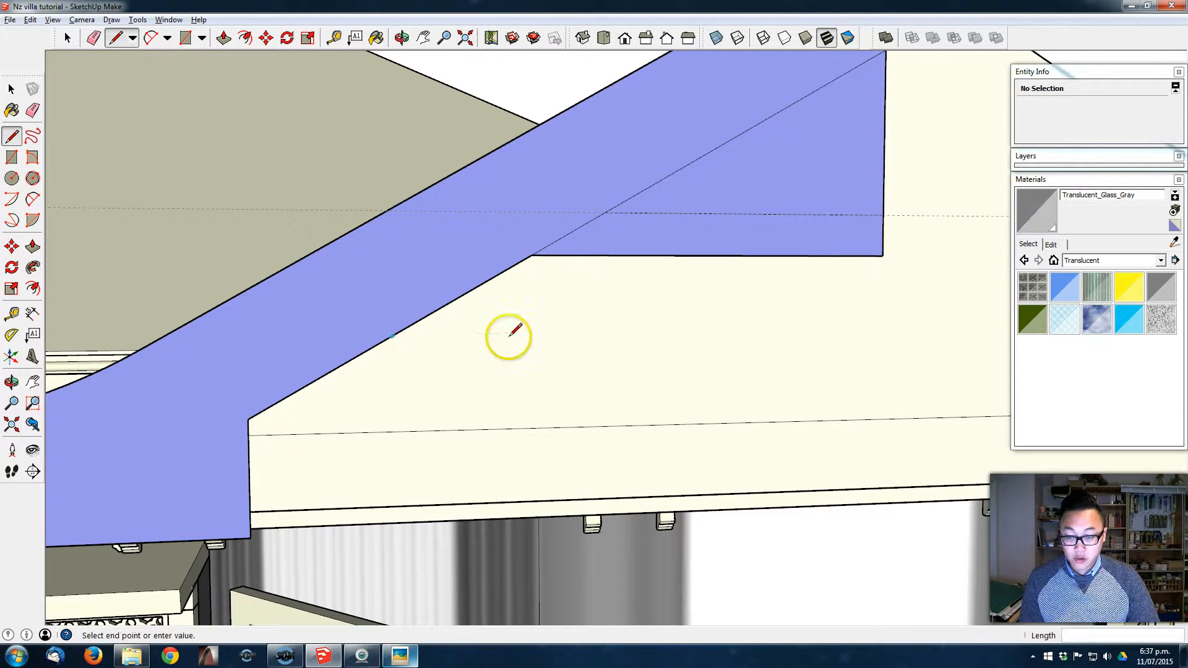
click(883, 256)
Draw an arc from the sloping lower edge to the triangle's horizontal bottom edge, and erase the surplus edges beneath it
key(a)
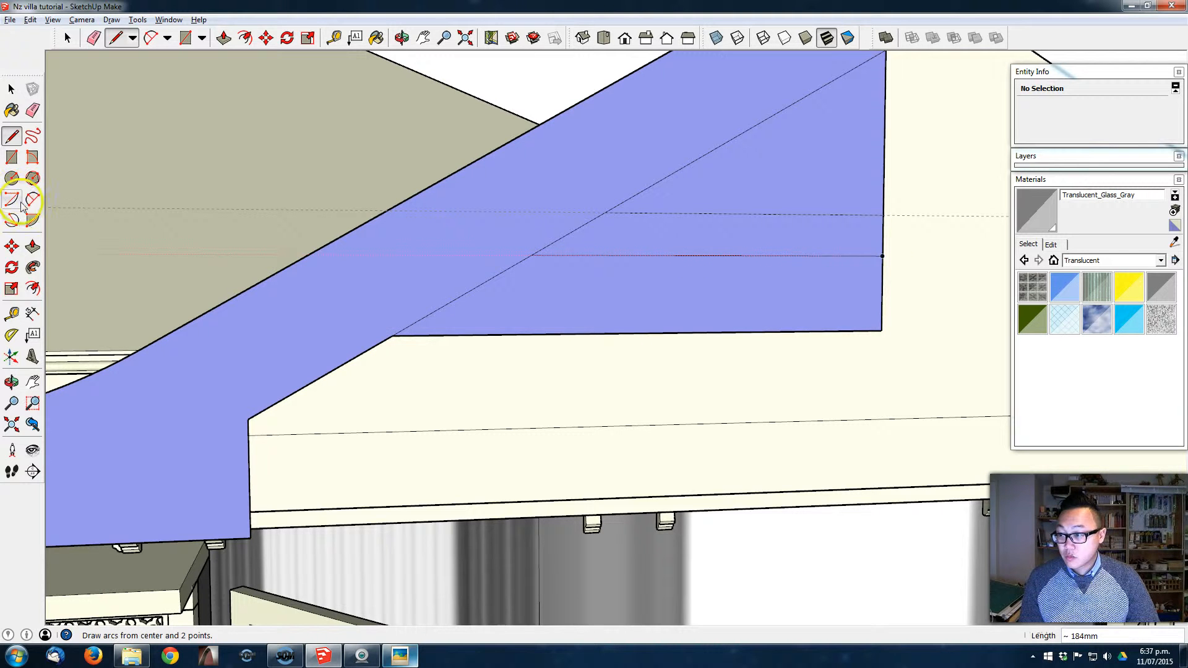
click(392, 335)
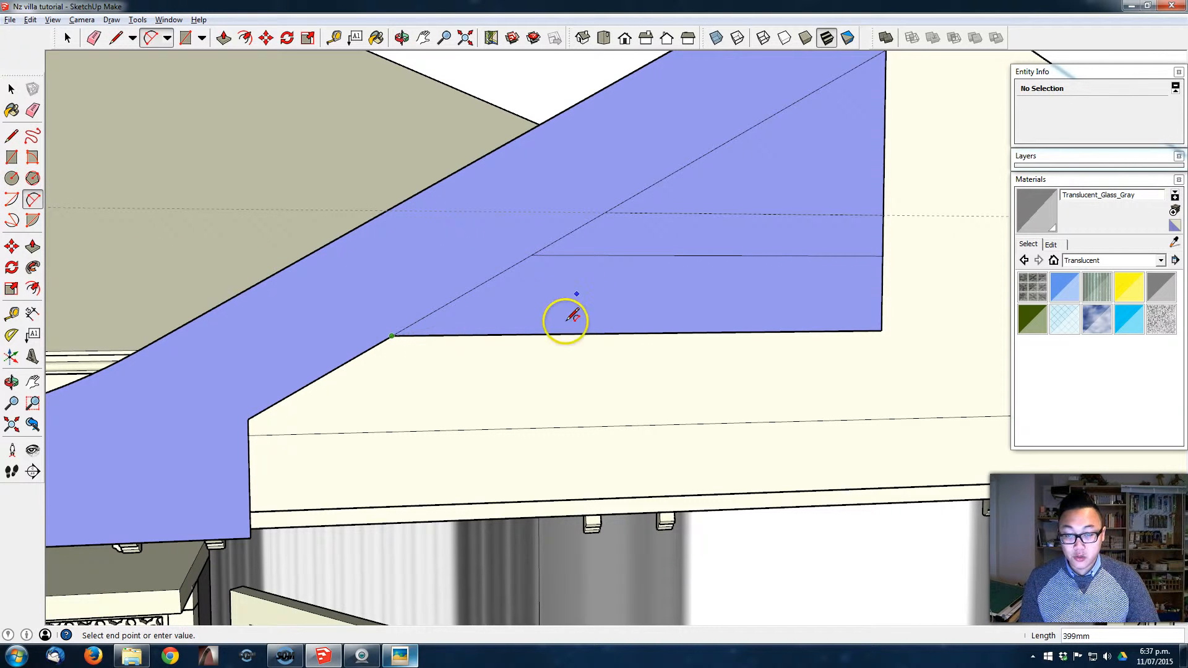
click(712, 254)
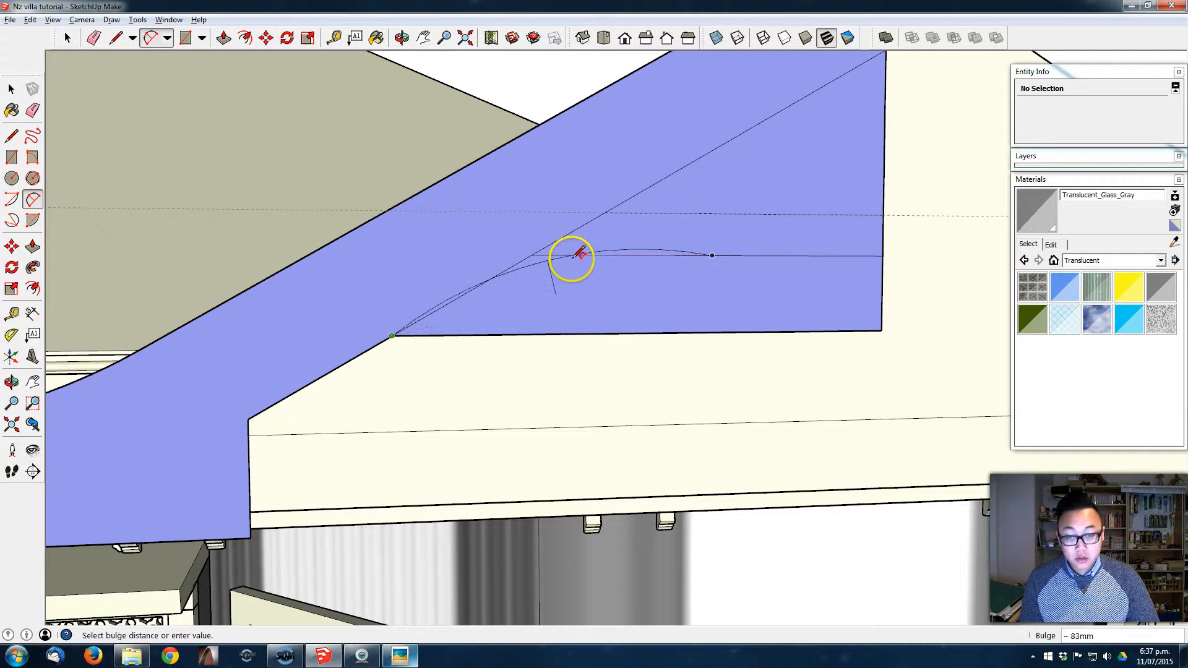
scroll(606, 267, up, 1)
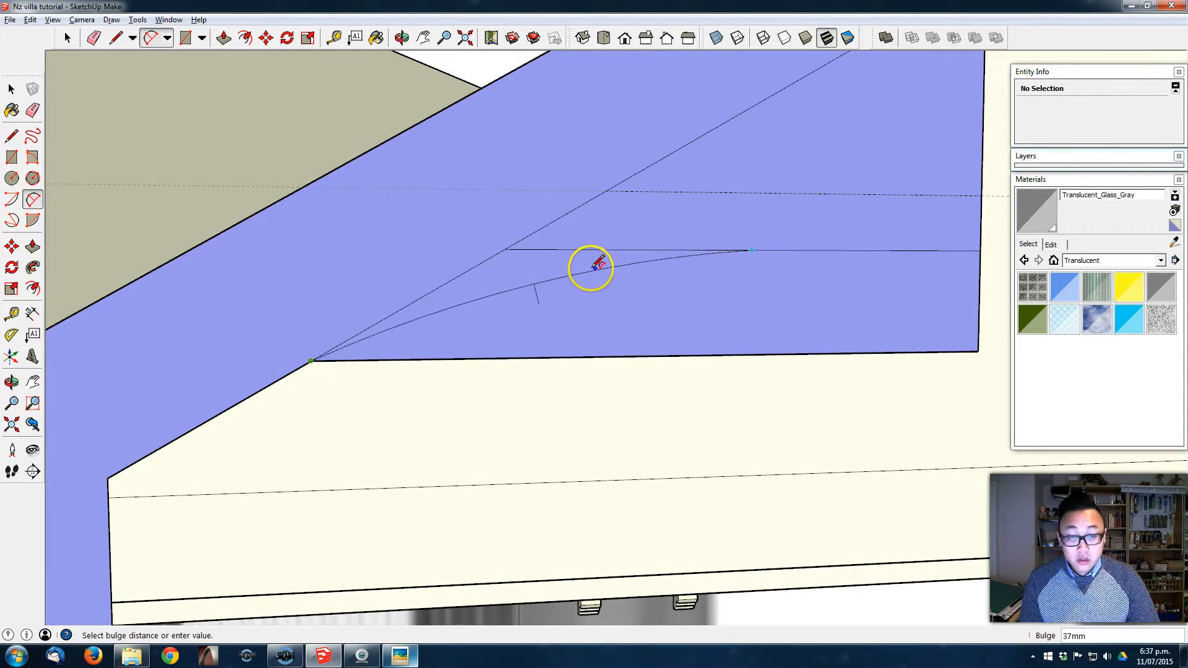
scroll(813, 319, down, 3)
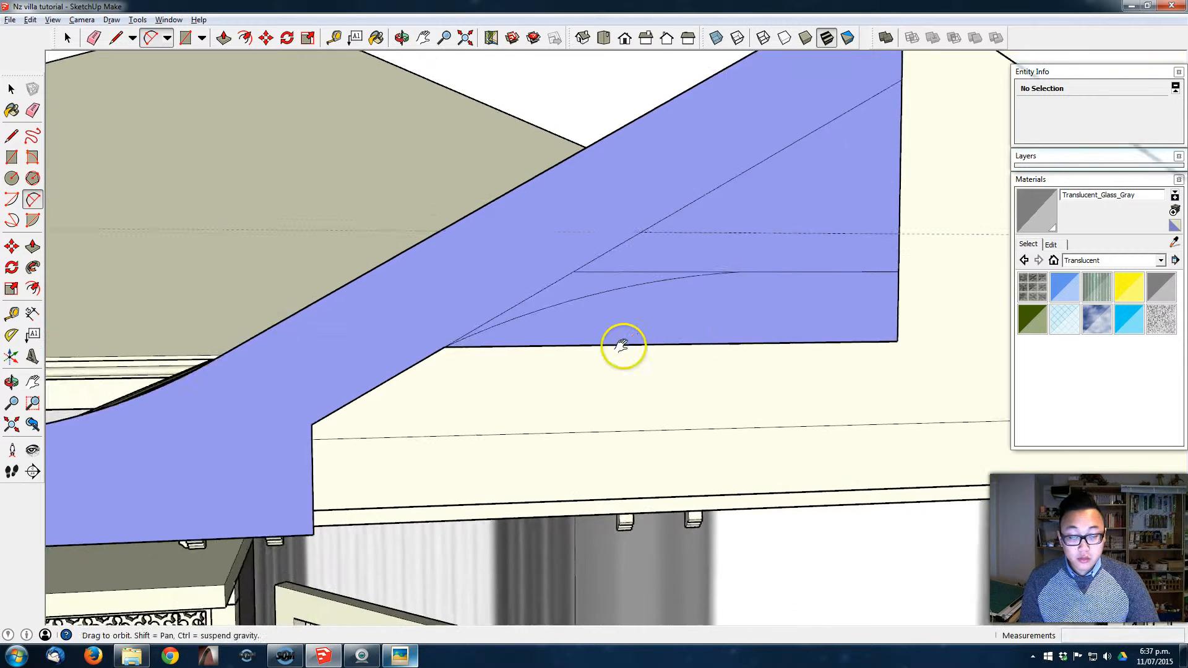
key(e)
click(740, 362)
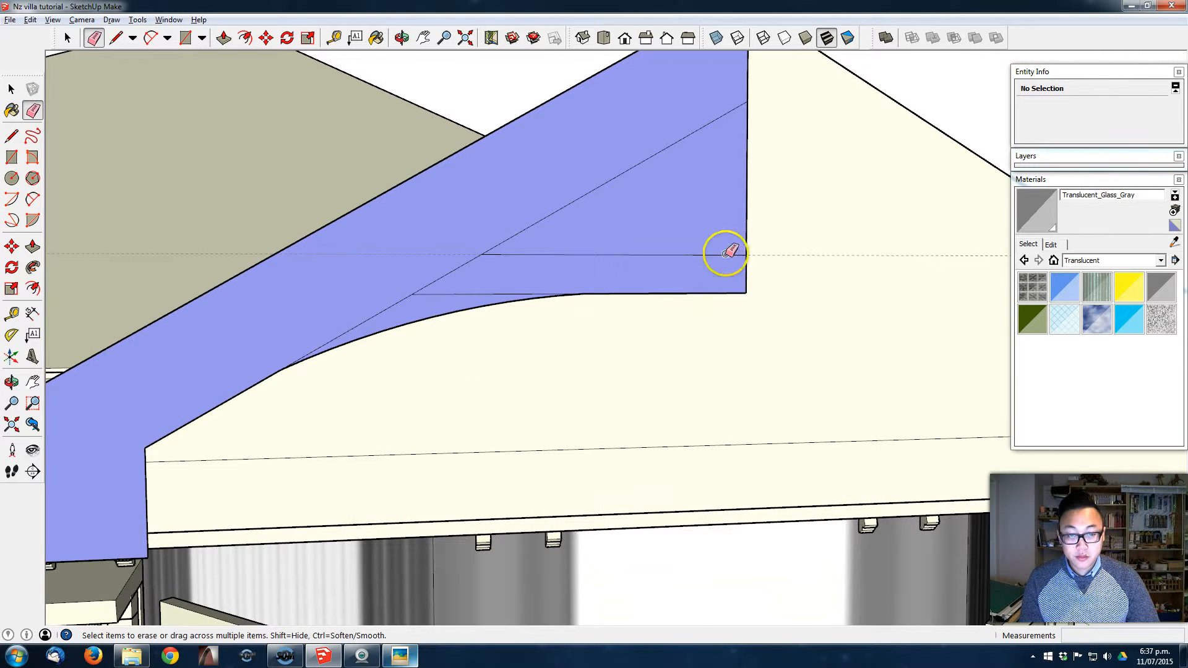
Select the whole bargeboard half with its edges, and copy it about 2251 mm along the red axis, away from the gable peak
scroll(724, 303, down, 2)
scroll(692, 301, down, 3)
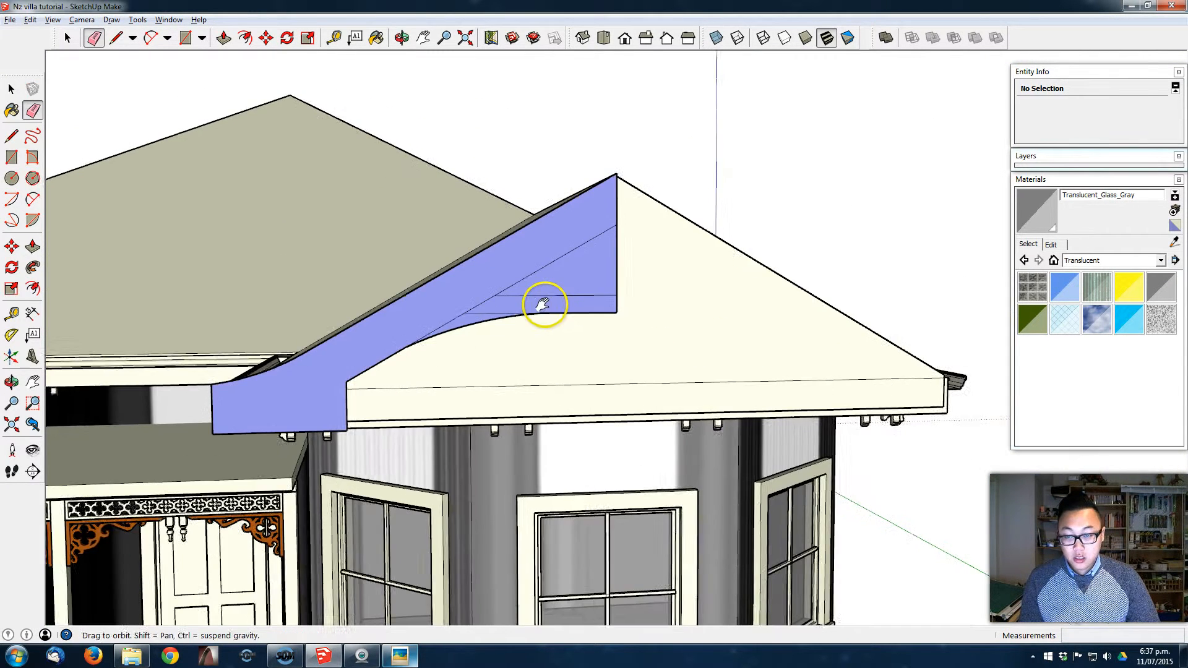
key(space)
double_click(526, 283)
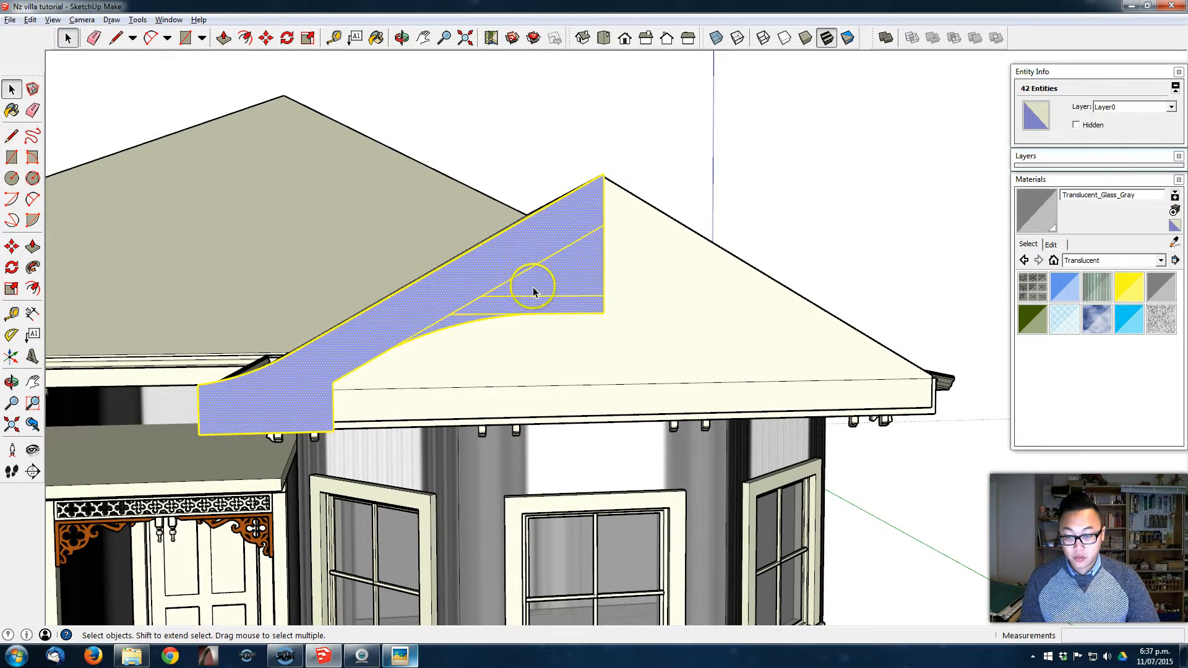
scroll(526, 283, down, 2)
scroll(451, 297, up, 1)
key(m)
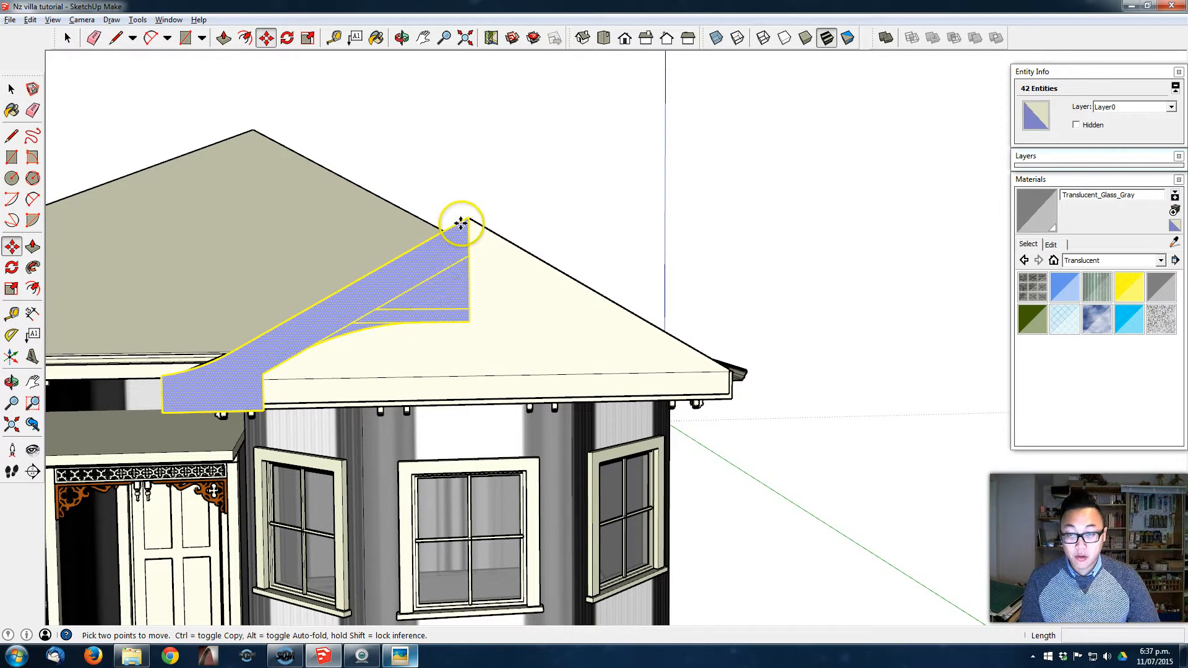
click(467, 221)
key(ctrl)
click(757, 221)
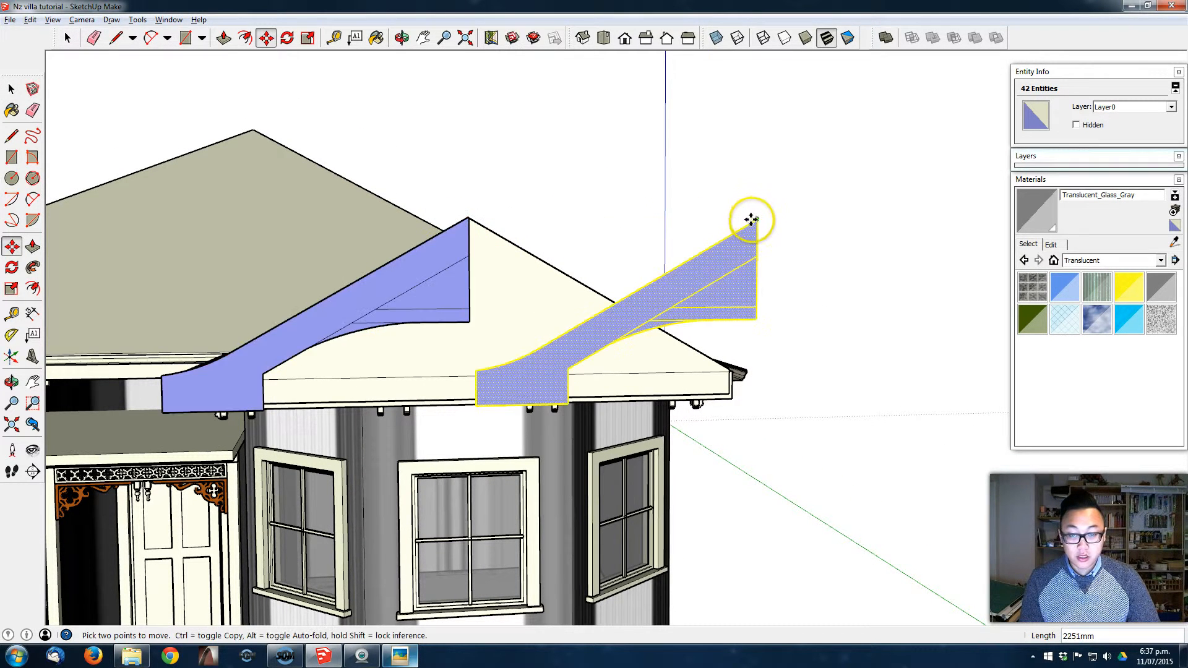
Mirror the copied bargeboard half by scaling it to -1 along the red axis
click(11, 289)
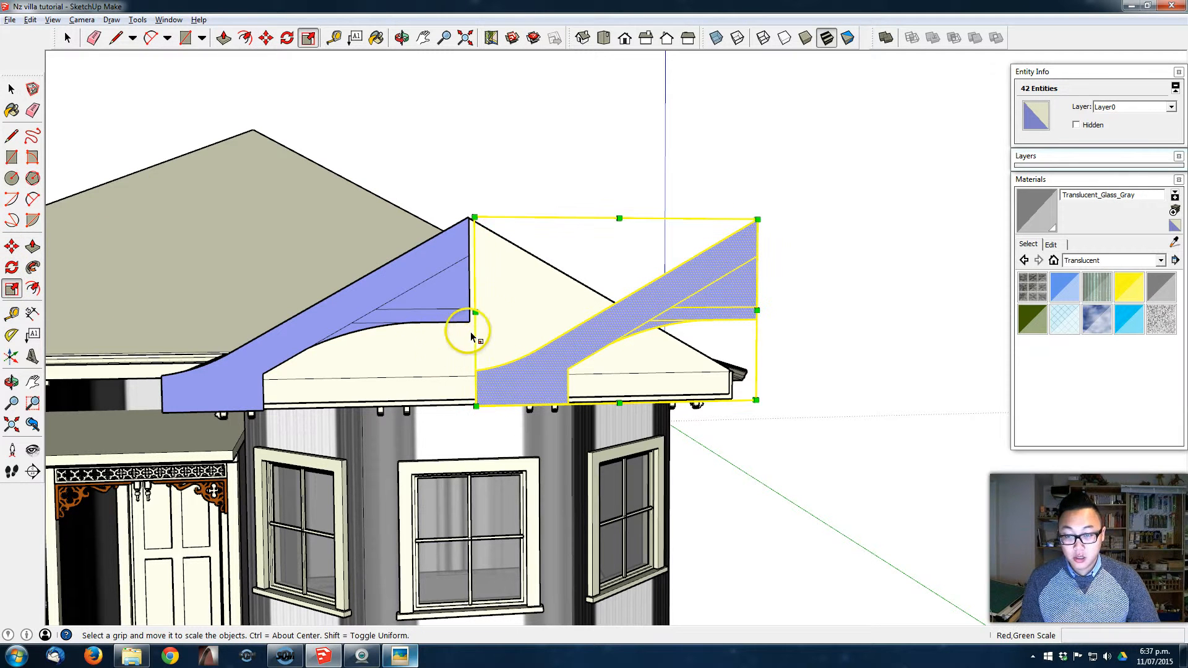
click(472, 308)
click(895, 319)
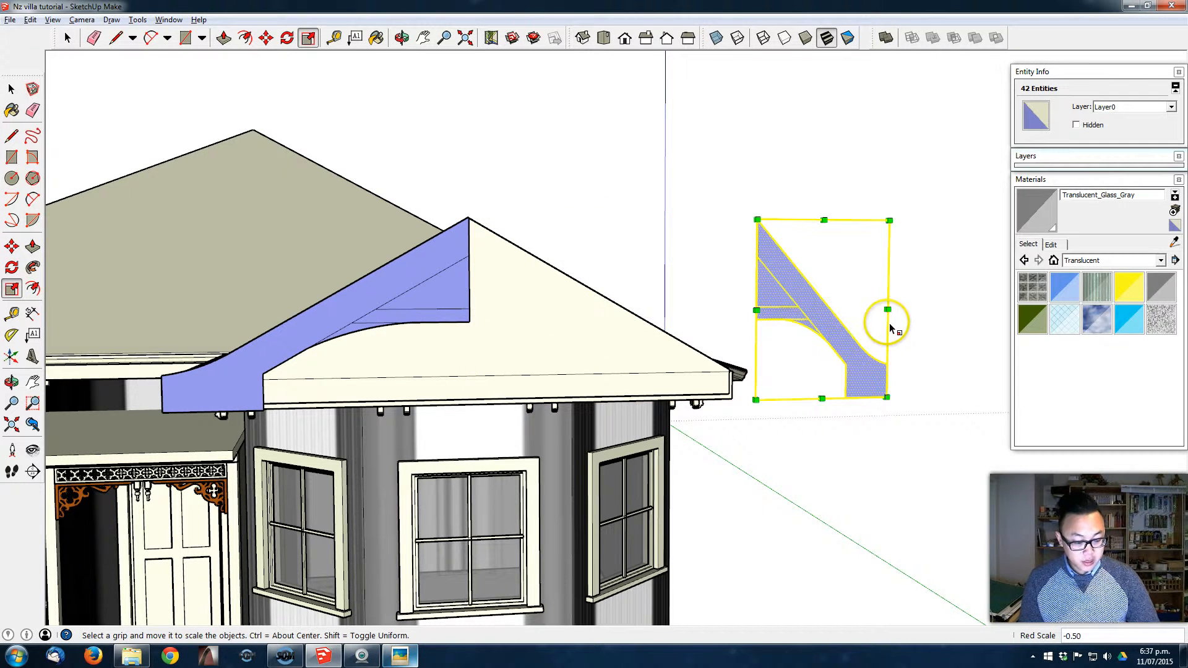
text(-1)
key(Return)
Move the mirrored bargeboard half by its upper corner onto the gable peak, joining it to the original half
key(m)
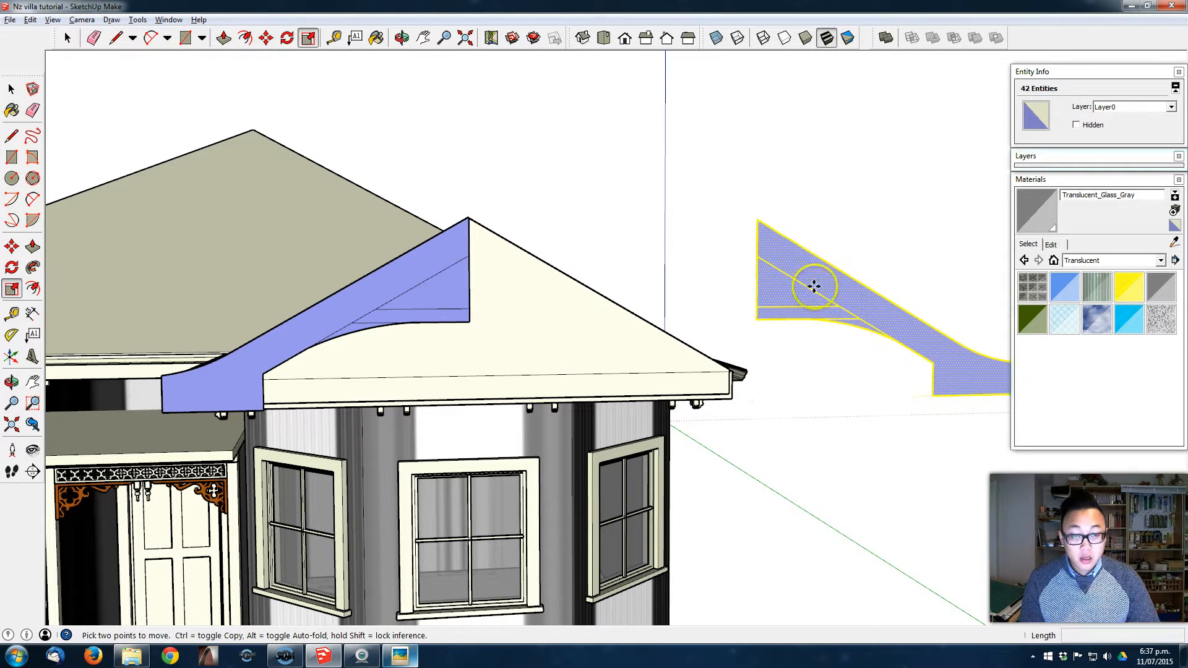
click(757, 219)
click(468, 217)
scroll(476, 285, up, 3)
scroll(457, 295, up, 2)
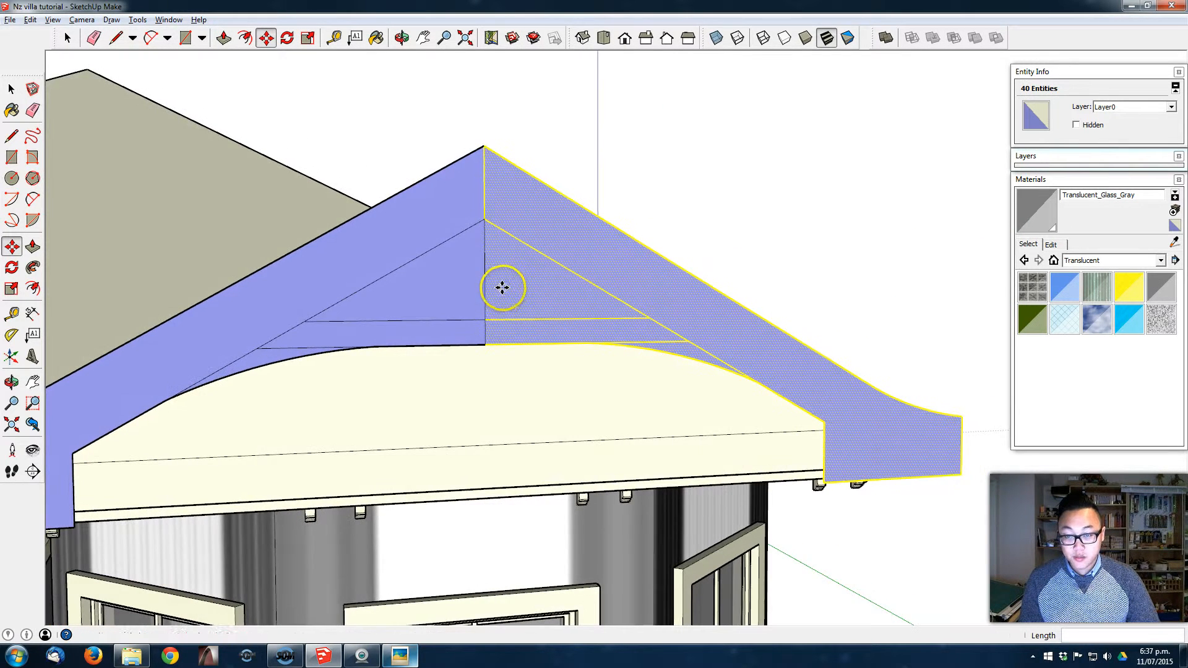
Erase the vertical seam edges between the two bargeboard halves below the gable peak
key(e)
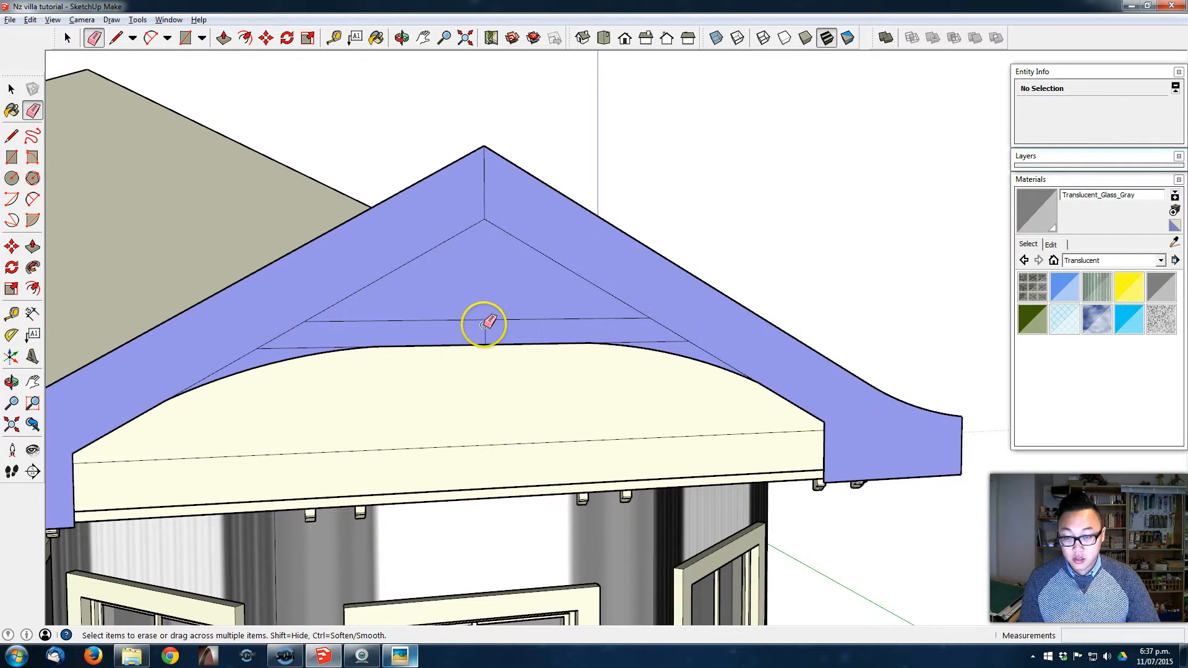
middle_drag(495, 314, 562, 321)
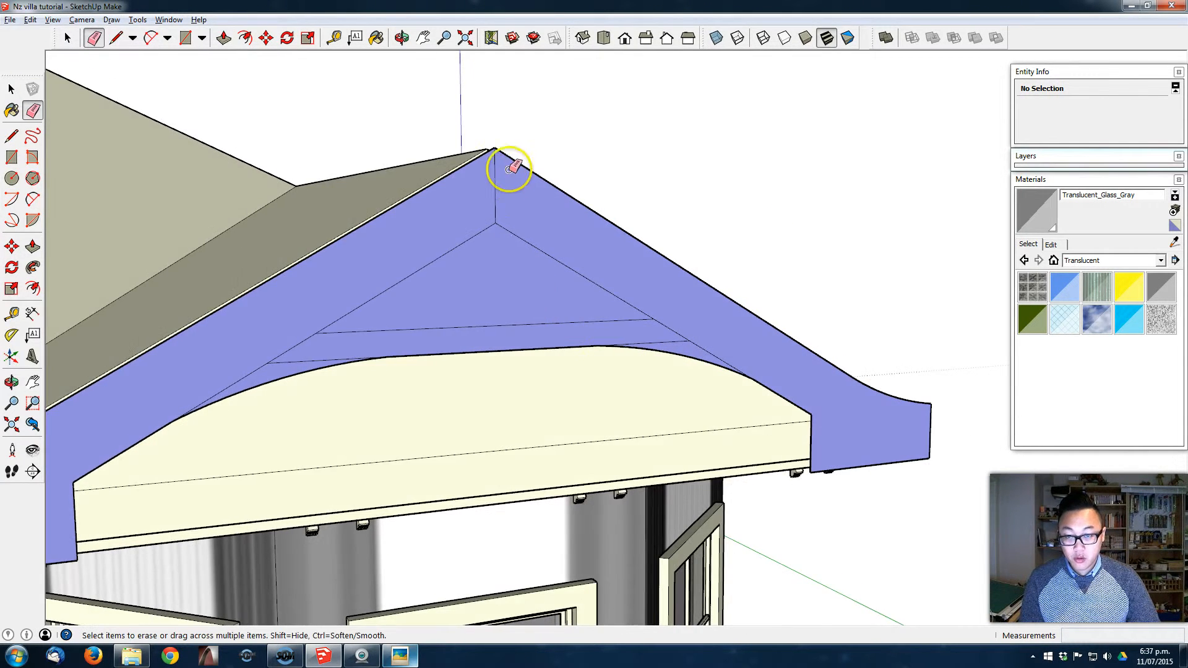
middle_drag(525, 274, 641, 268)
middle_drag(358, 321, 387, 310)
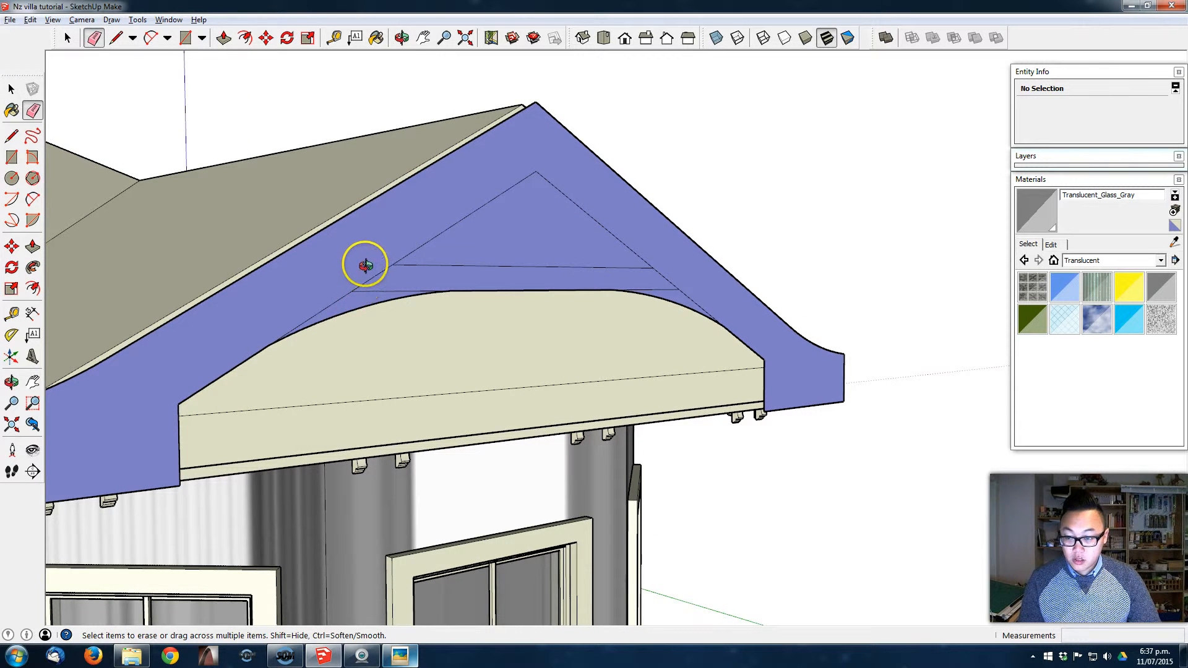
middle_drag(365, 266, 374, 242)
scroll(378, 287, up, 2)
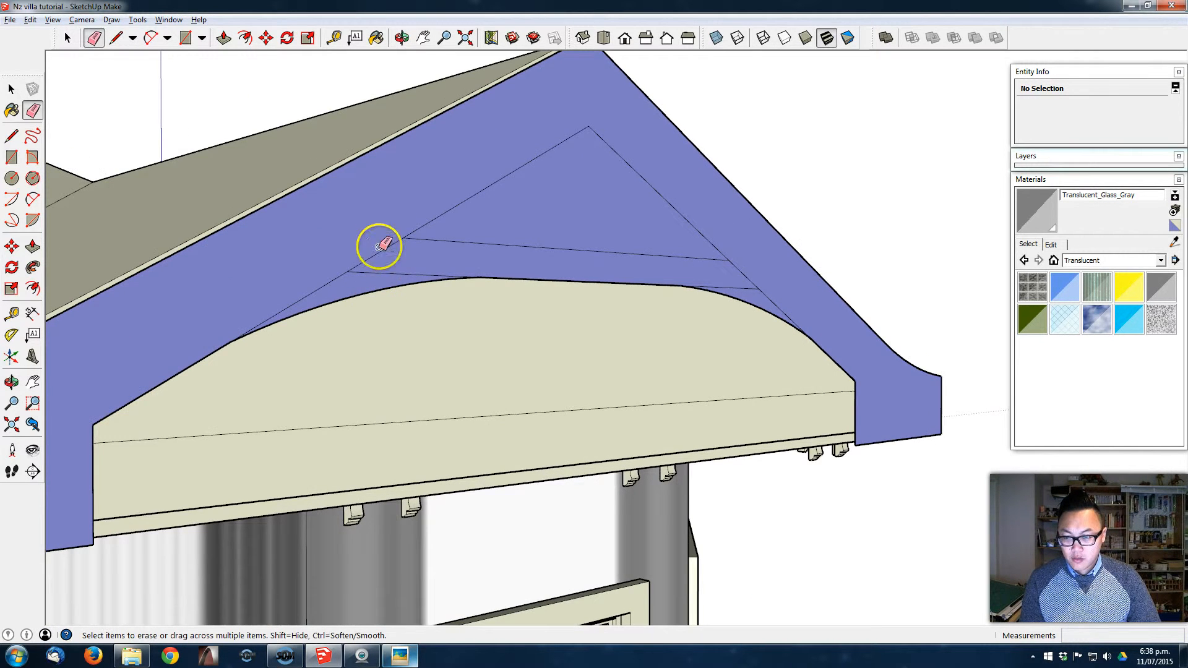
Select all connected bargeboard geometry and reverse its faces
key(p)
drag(393, 220, 410, 212)
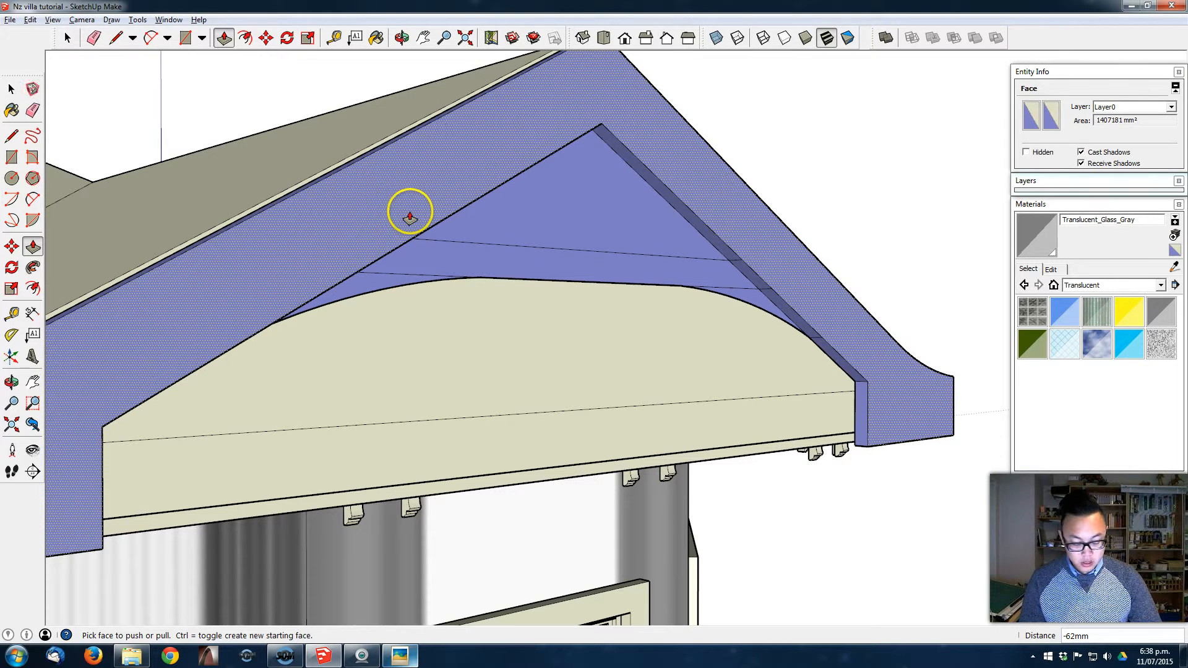
key(space)
triple_click(417, 208)
right_click(418, 210)
click(500, 345)
click(823, 117)
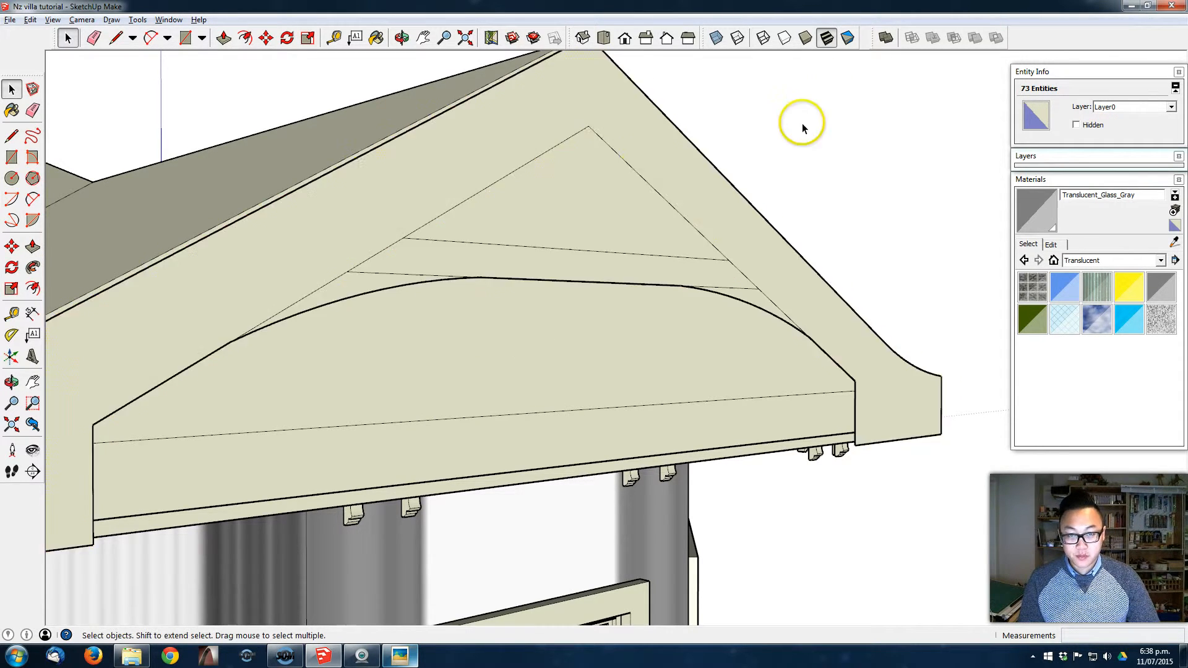
Extrude the bargeboard's outer sloping frame and the horizontal tie below the triangle 25 mm outward
key(p)
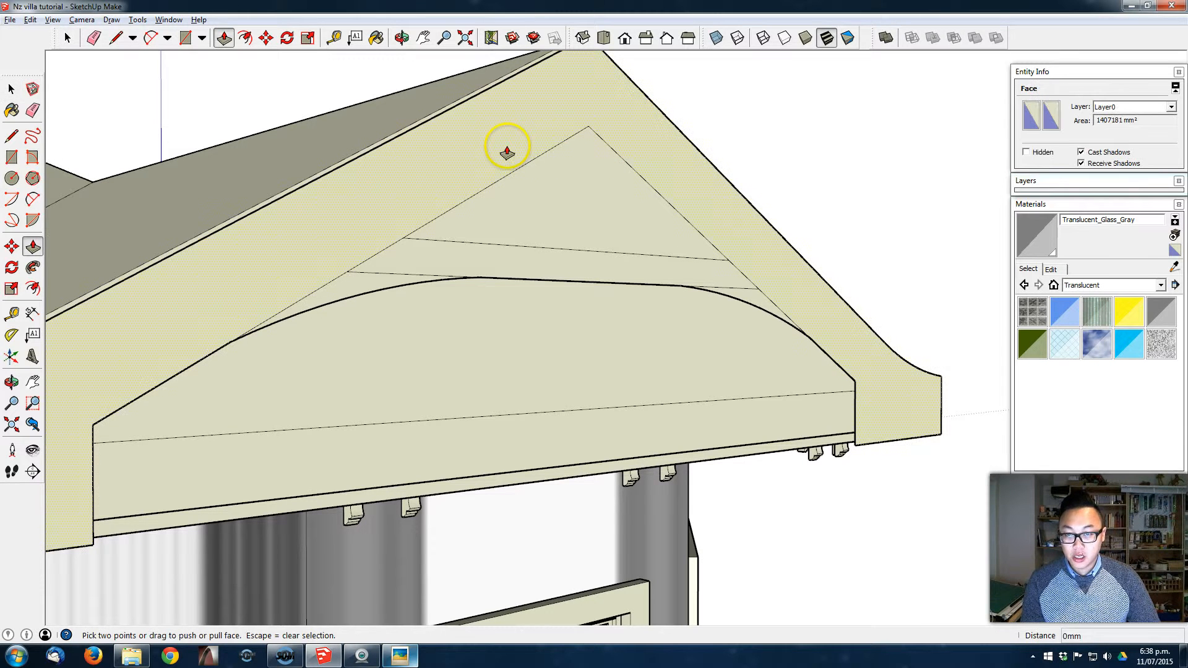
drag(504, 146, 523, 147)
key(Return)
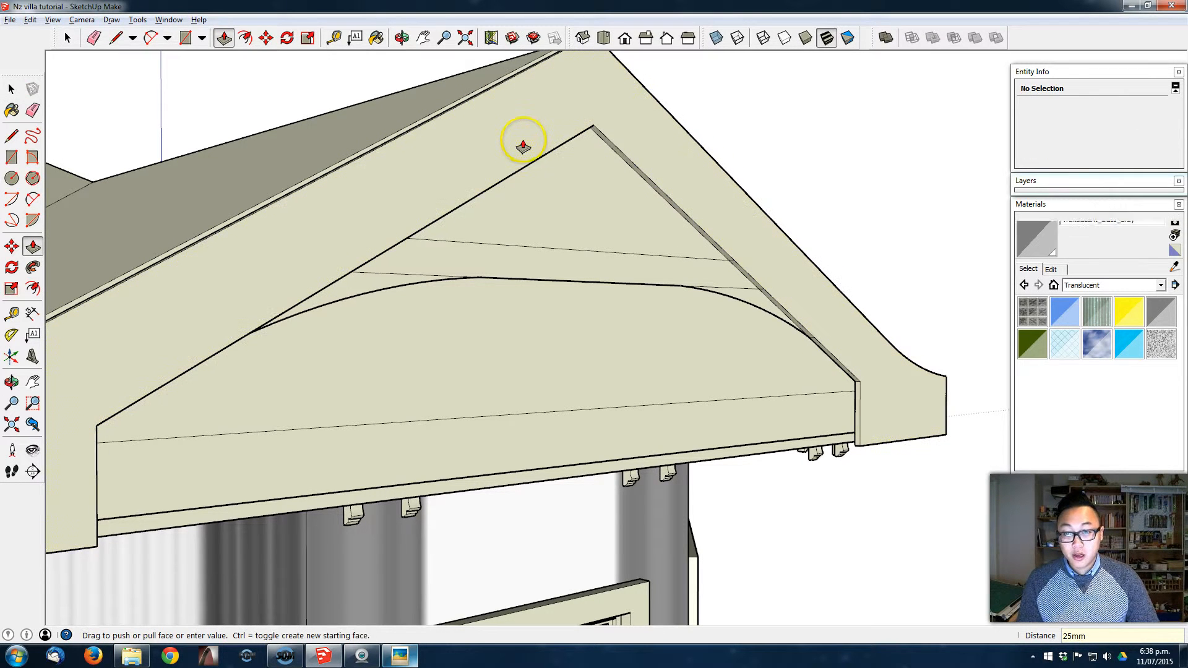
double_click(601, 275)
Extrude the triangular infill and the curved corner pieces beneath the horizontal tie 10 mm outward
middle_drag(560, 277, 615, 186)
click(618, 186)
click(622, 187)
click(622, 187)
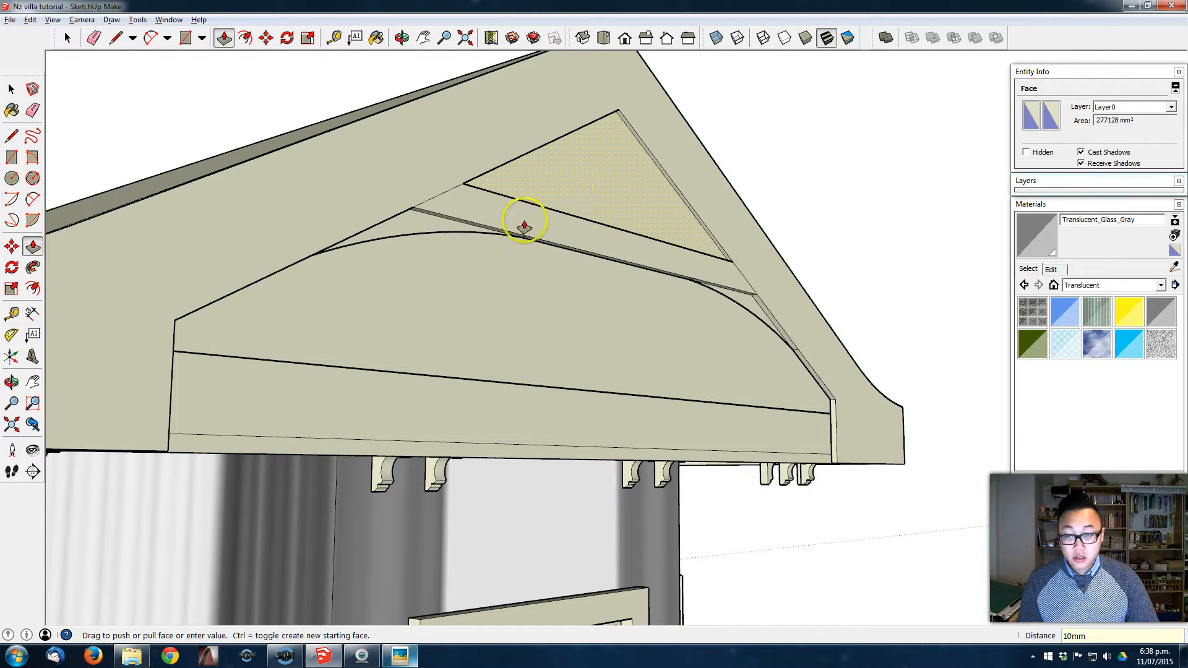
click(417, 235)
Select the complete connected bargeboard and make it a group
middle_drag(748, 308, 495, 295)
key(space)
triple_click(498, 292)
right_click(496, 288)
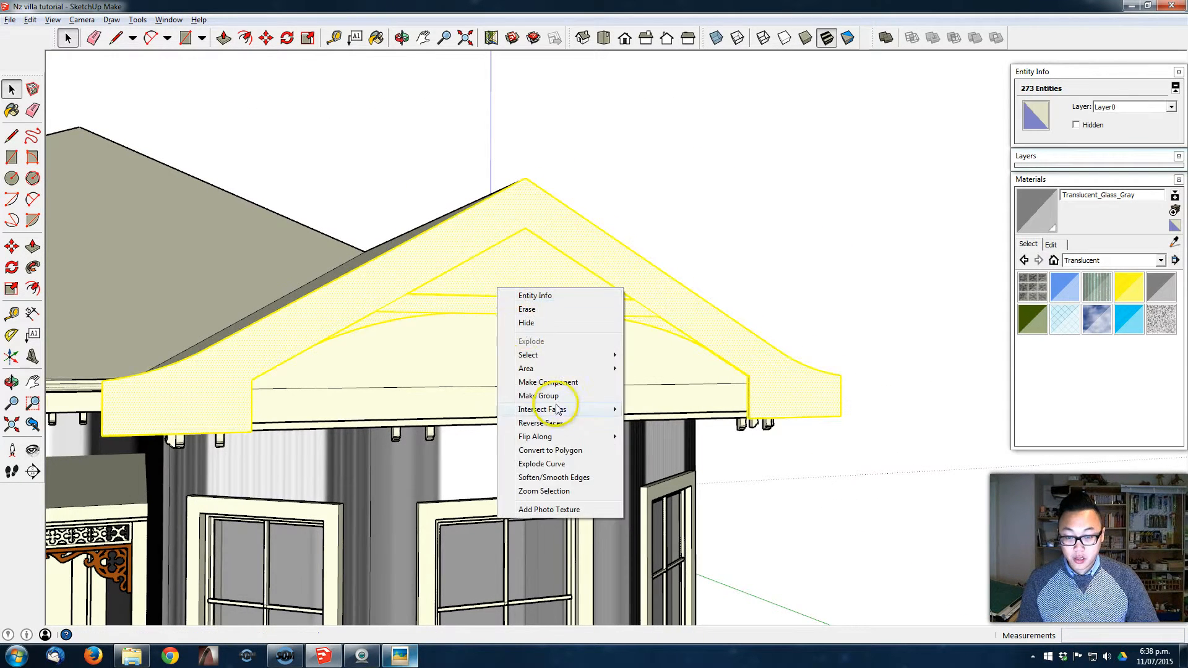
click(748, 204)
click(748, 205)
Move the bargeboard group 200 mm outward from the gable along the green axis
middle_drag(748, 205, 919, 240)
middle_drag(652, 289, 685, 299)
click(686, 303)
key(m)
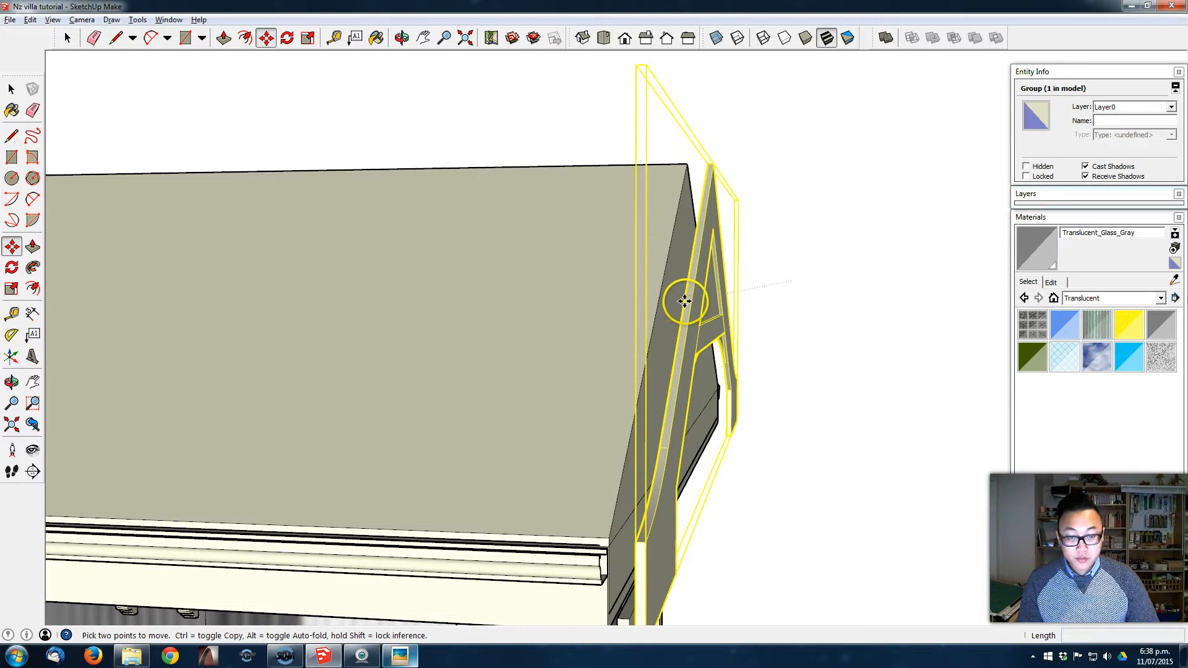
click(686, 303)
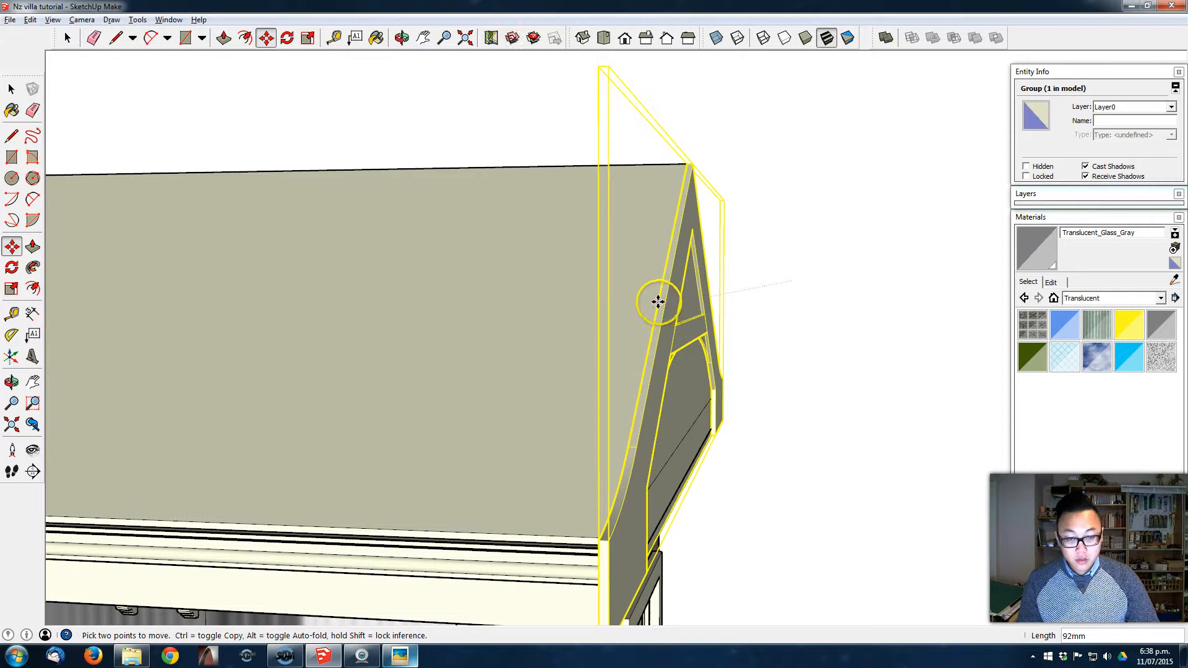
key(Return)
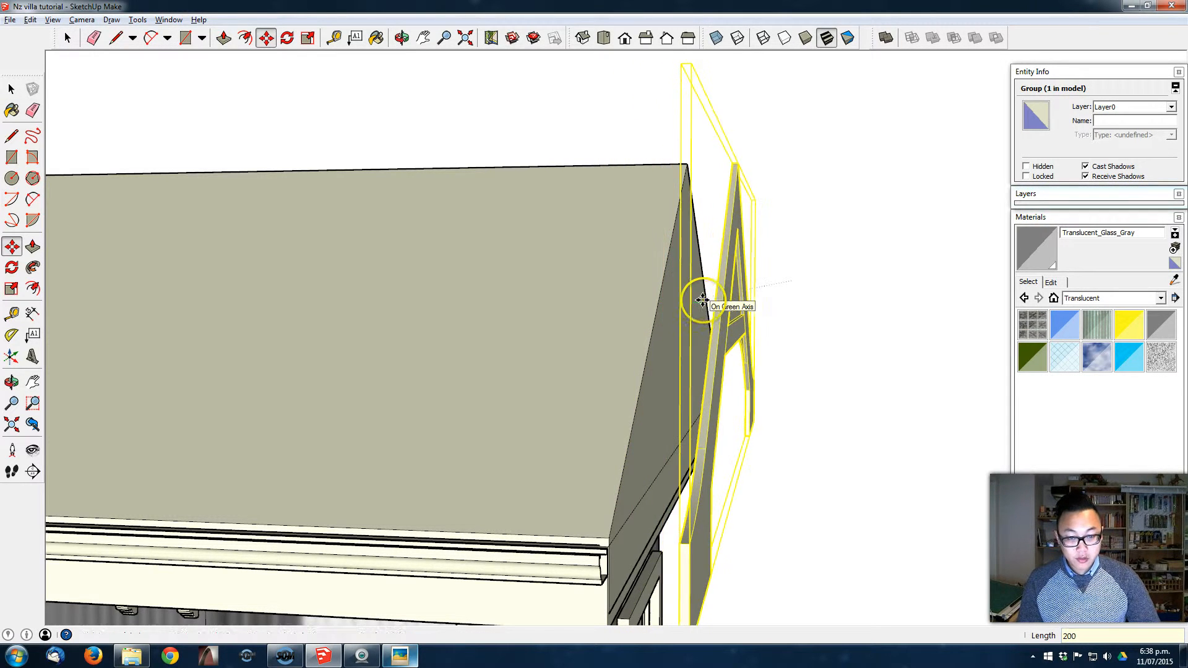
key(space)
click(833, 265)
Move the bargeboard group further out along the green axis, well clear of the gable face
middle_drag(833, 265, 604, 250)
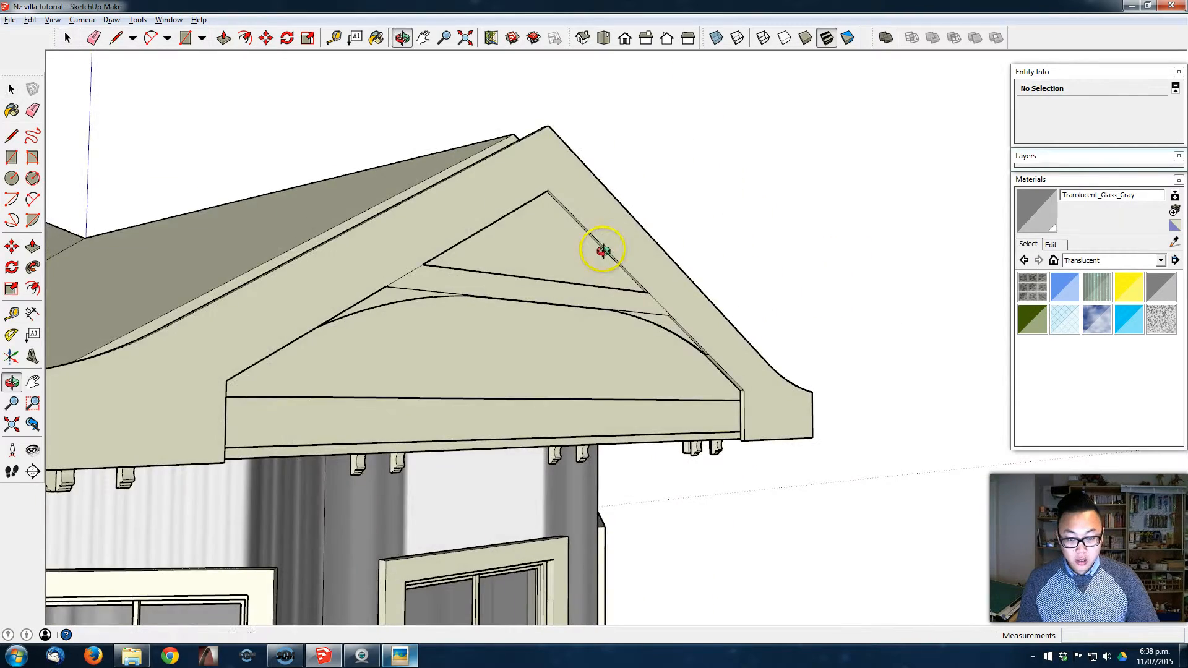
middle_drag(594, 313, 519, 265)
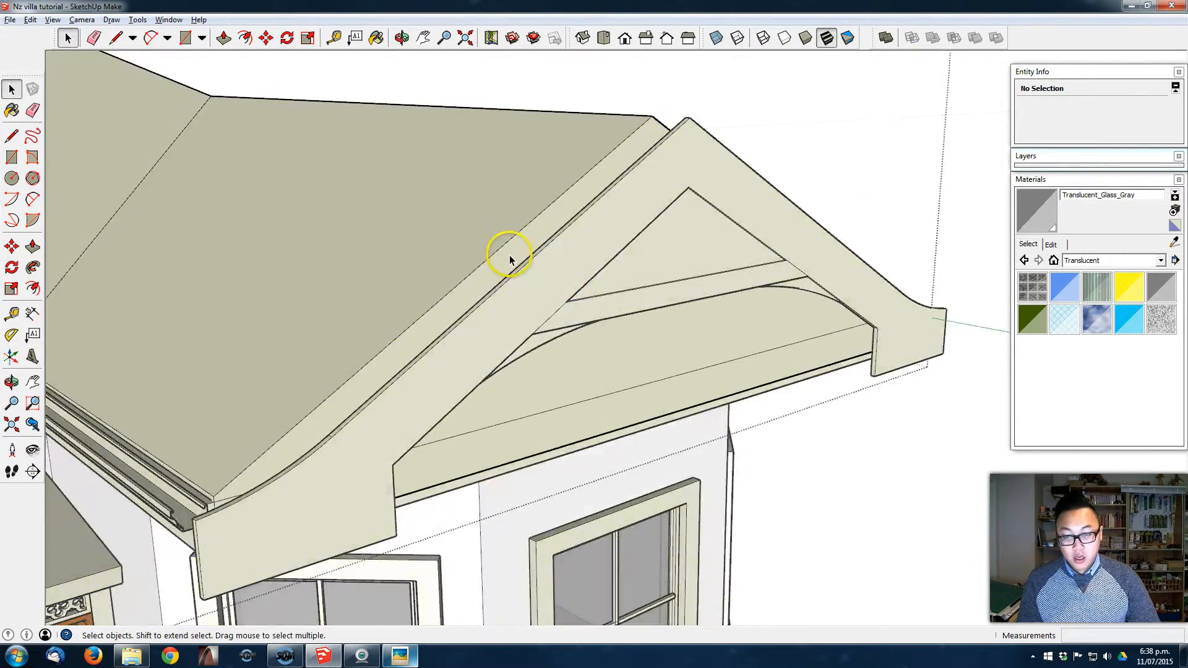
click(615, 354)
middle_drag(520, 337, 570, 289)
middle_drag(593, 340, 758, 267)
click(763, 186)
click(763, 187)
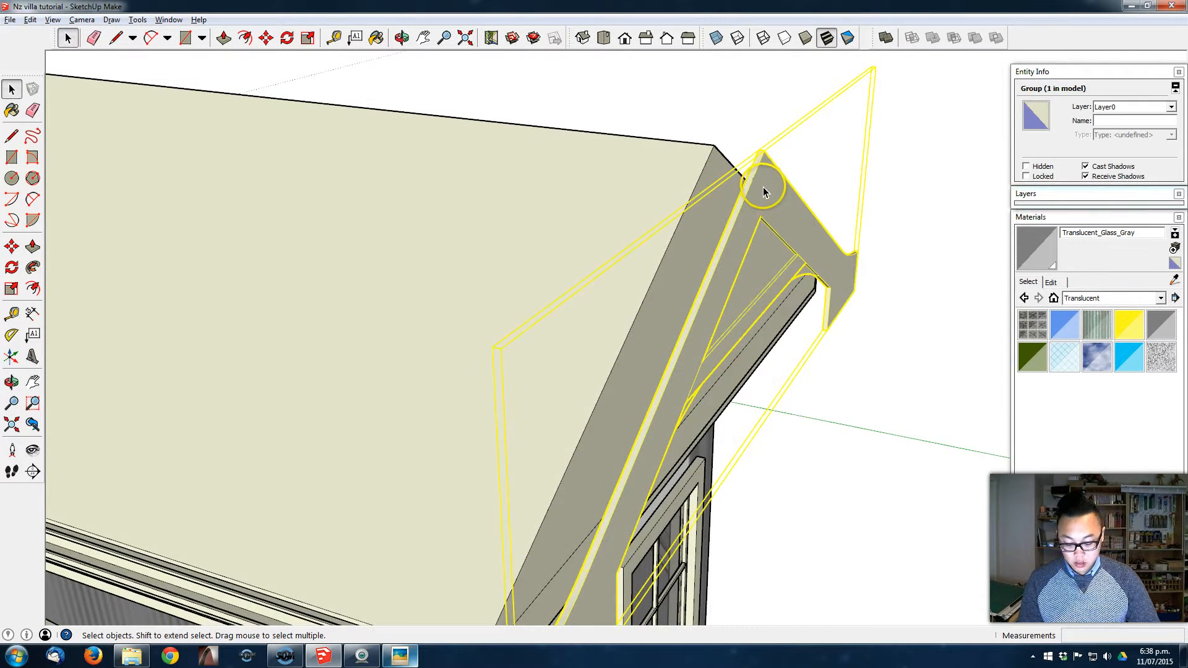
scroll(762, 187, down, 3)
key(m)
click(747, 167)
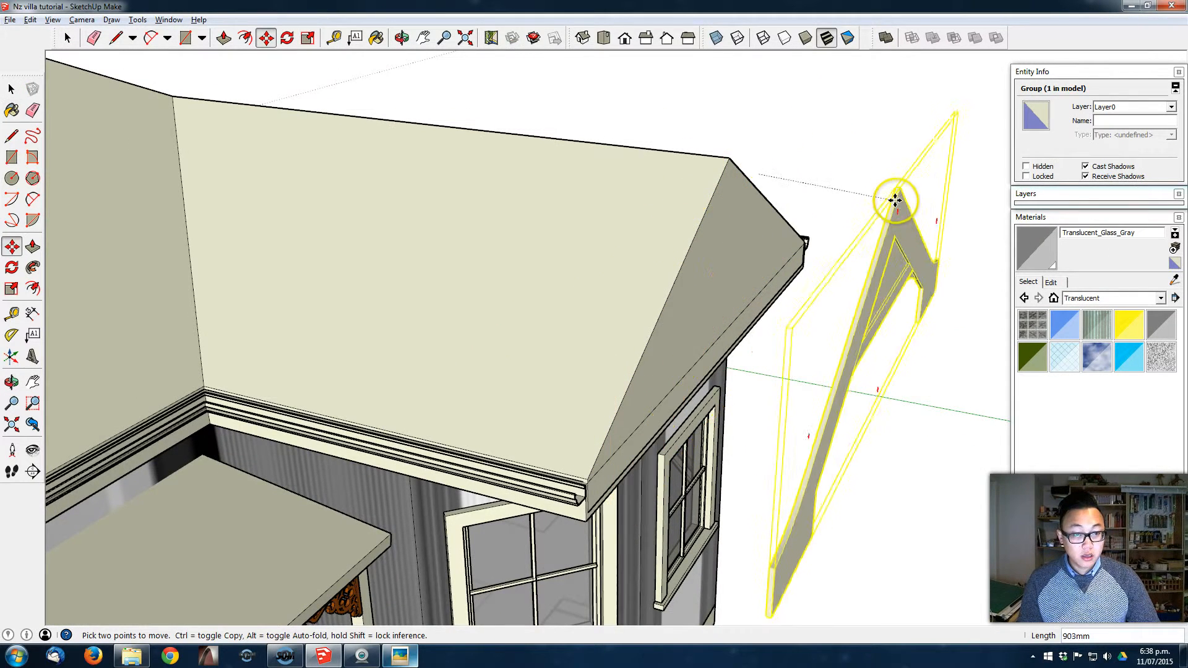
click(951, 202)
middle_drag(774, 219, 605, 208)
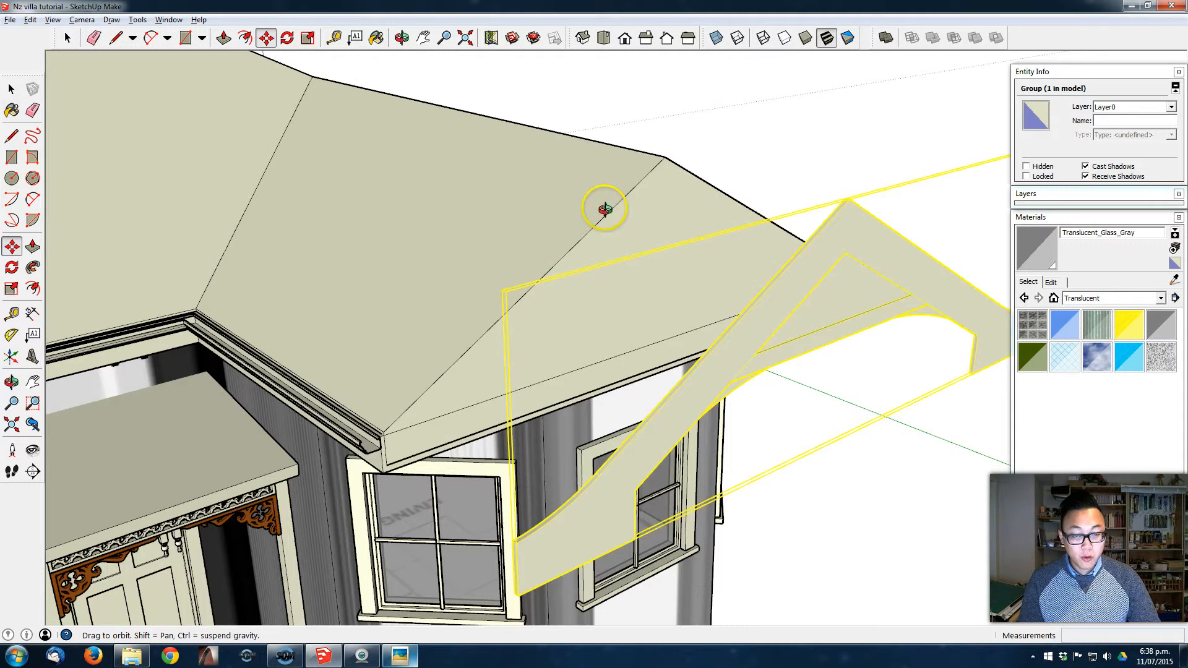
Open the roof group and place guide lines on the gable face parallel to its two sloping edges
key(space)
double_click(603, 233)
key(t)
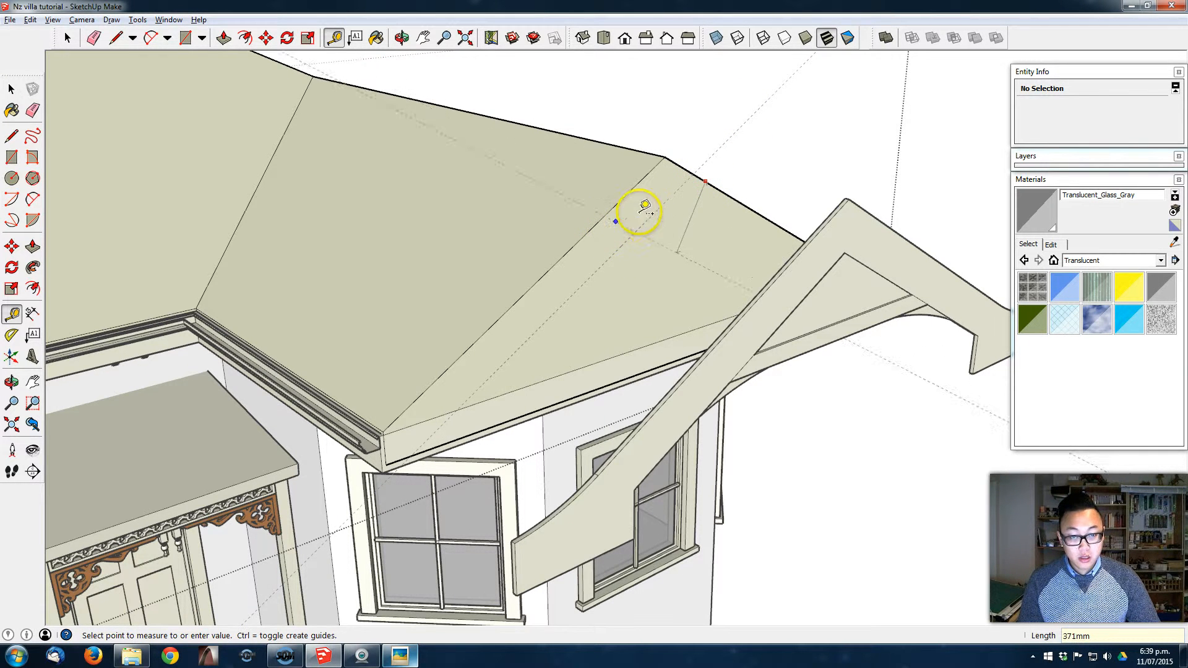
middle_drag(666, 213, 750, 150)
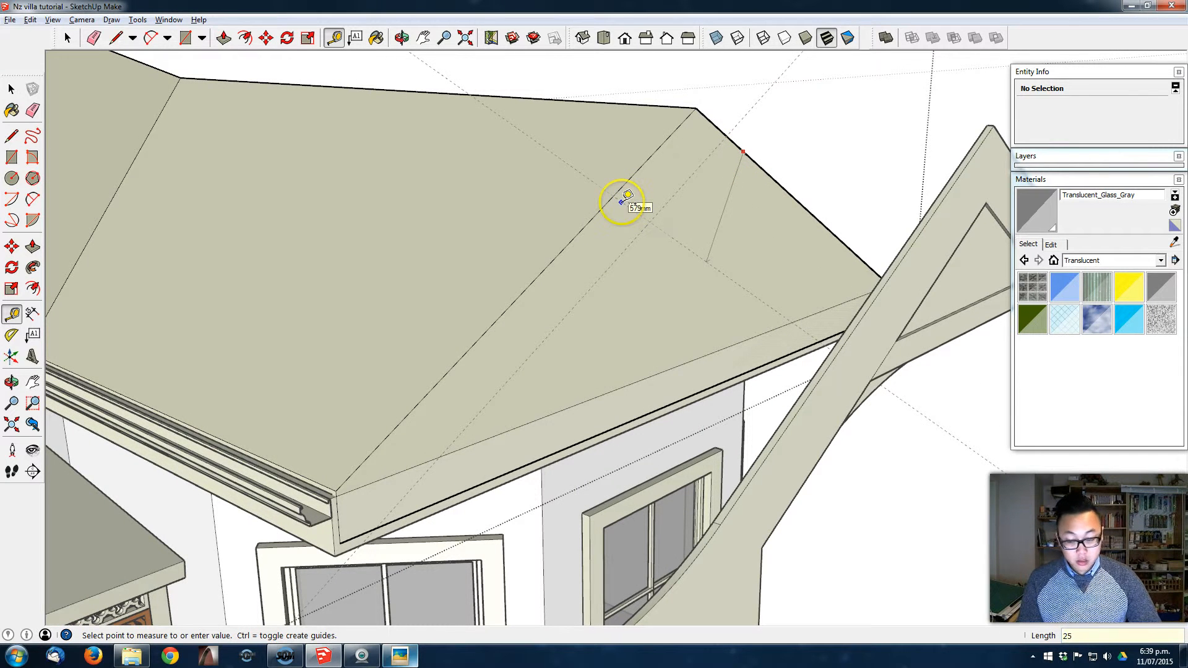
middle_drag(489, 429, 319, 372)
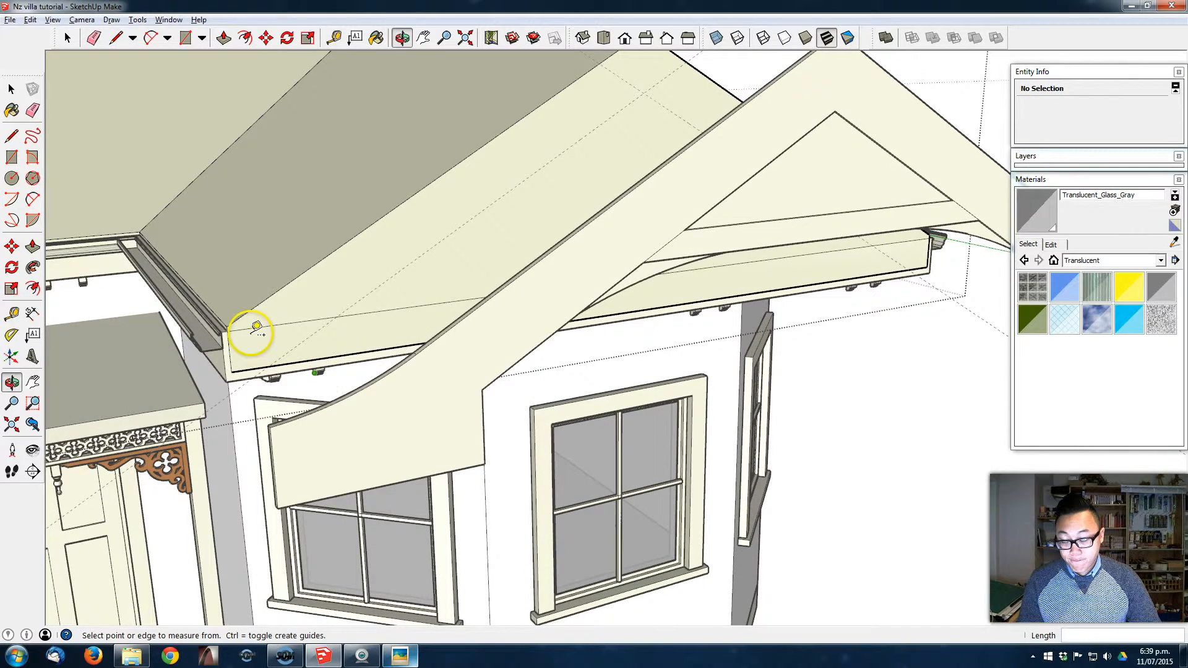
middle_drag(271, 317, 288, 331)
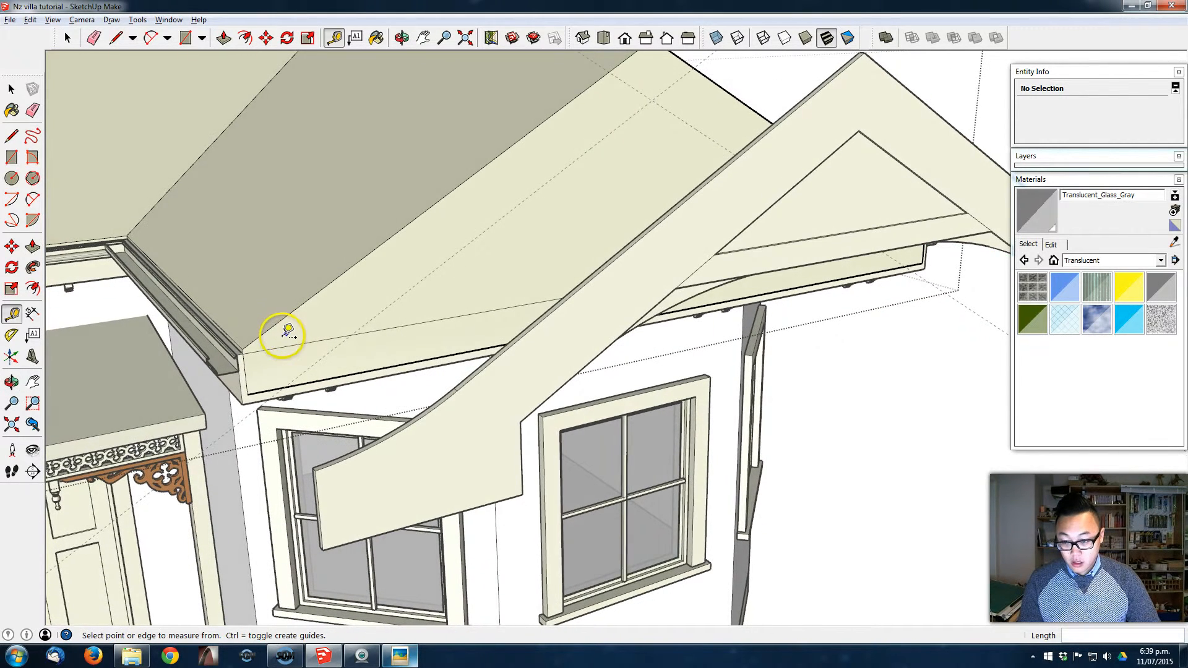
Trace the guides with lines from the gable's lower edge up to their intersection and down the other side
key(l)
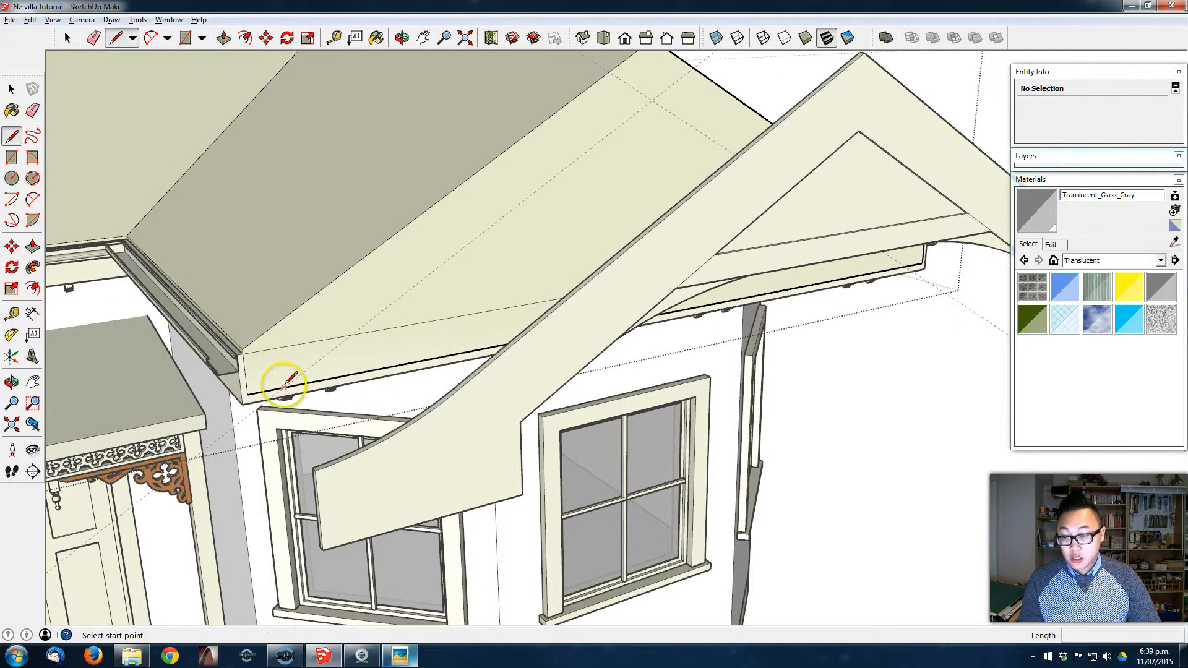
click(285, 387)
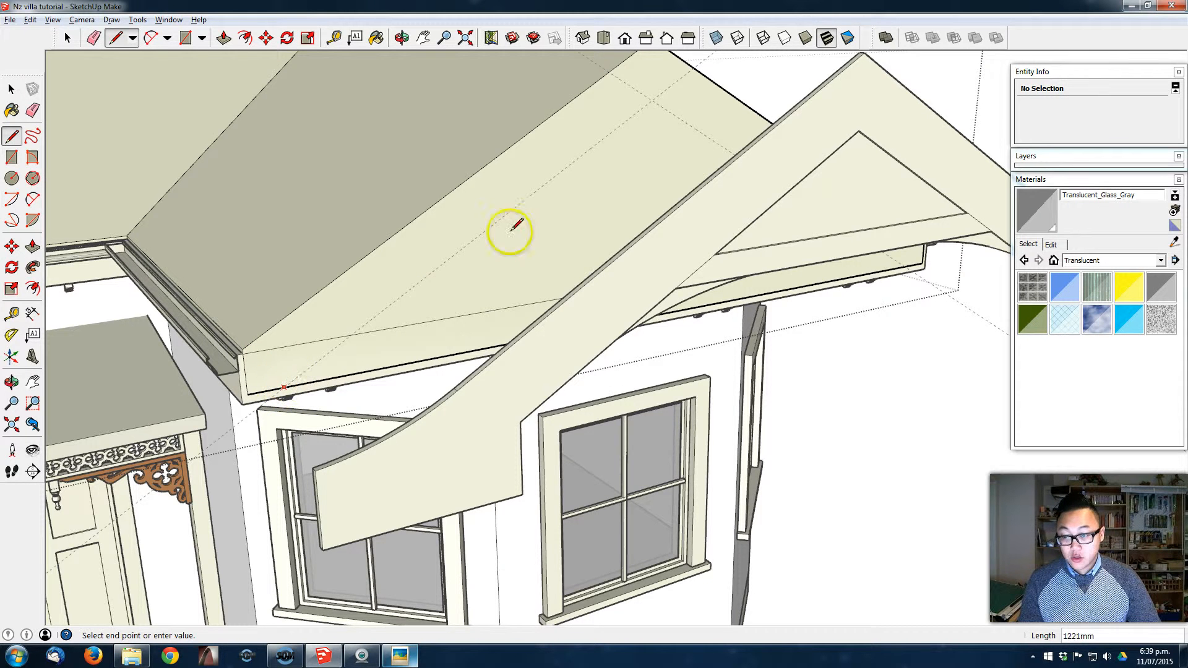
click(652, 101)
middle_drag(810, 213, 883, 268)
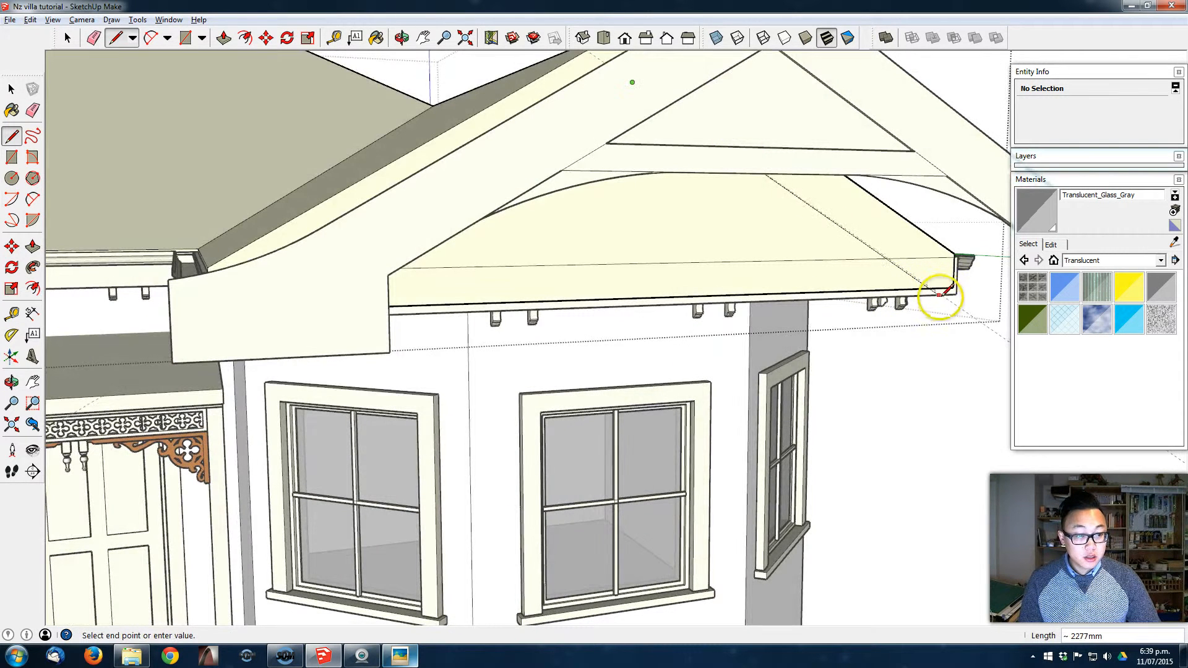
mouse_move(623, 234)
middle_down()
mouse_move(737, 371)
mouse_move(605, 245)
middle_up()
Extrude the sloping border strip of the gable face 200 mm outward to extend the roof overhang
key(space)
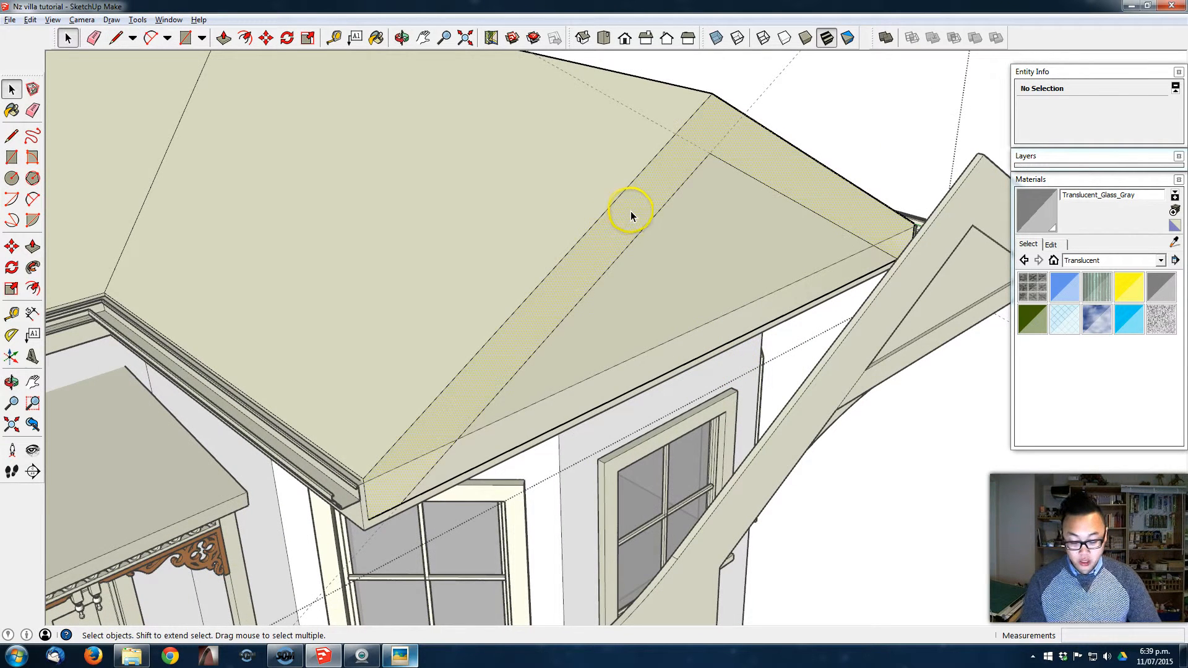
click(630, 211)
key(p)
drag(631, 213, 642, 251)
text(2)
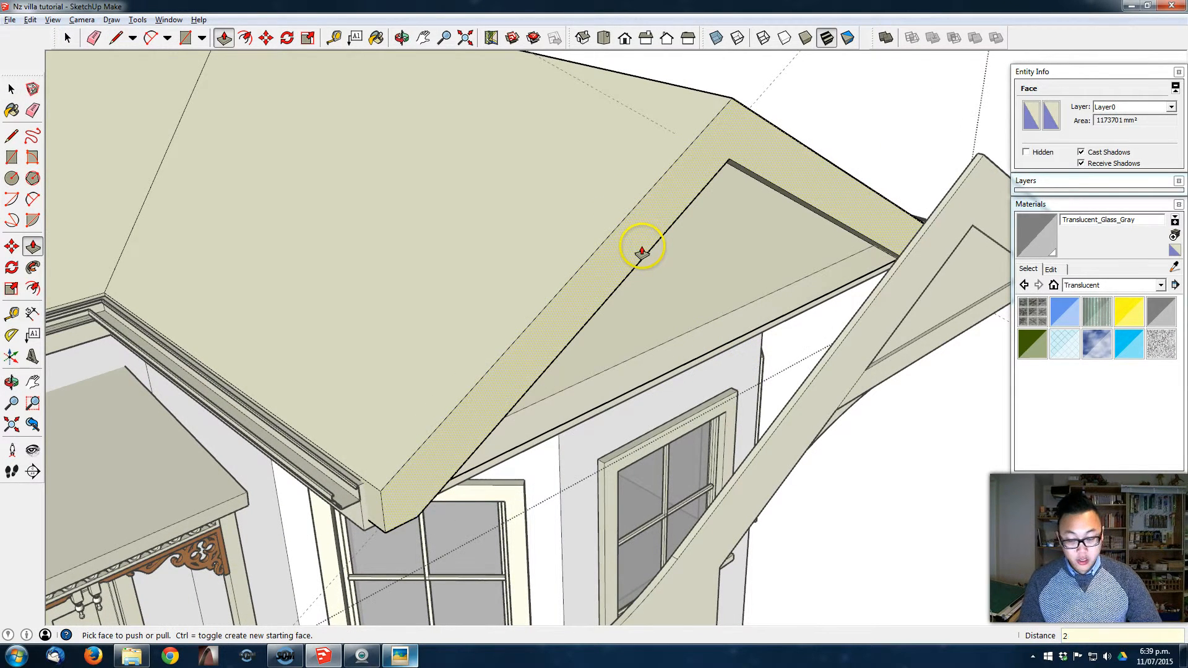
text(00)
key(Return)
key(space)
click(824, 349)
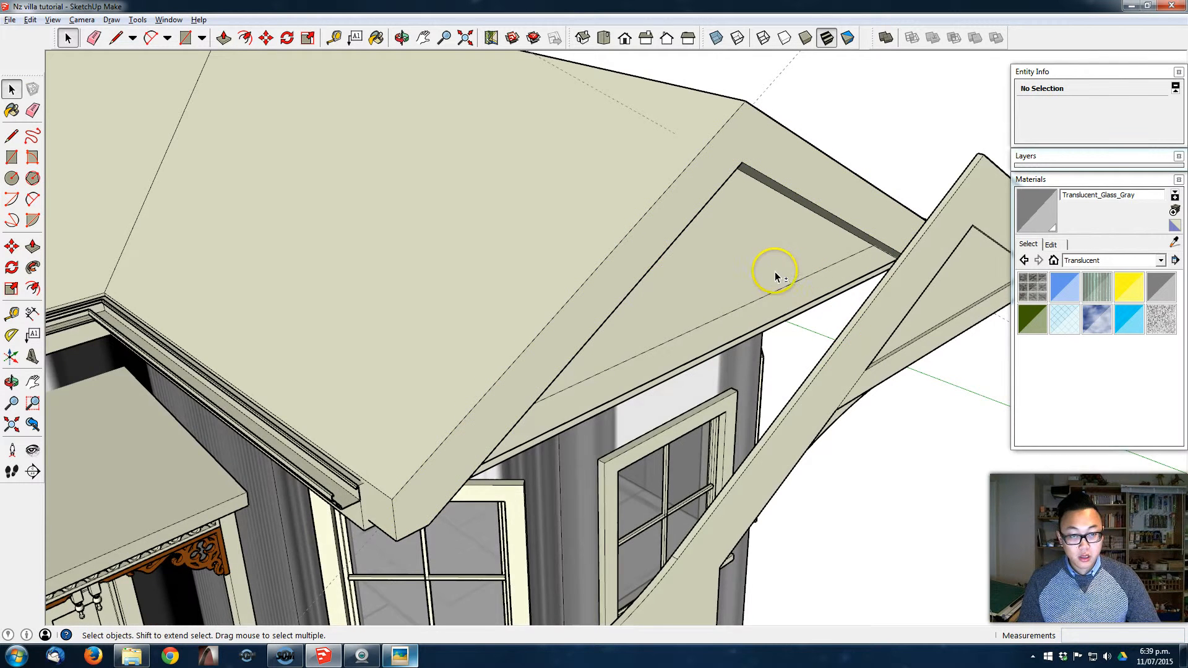
Erase the construction guide that runs past the gable peak
scroll(766, 114, down, 3)
key(e)
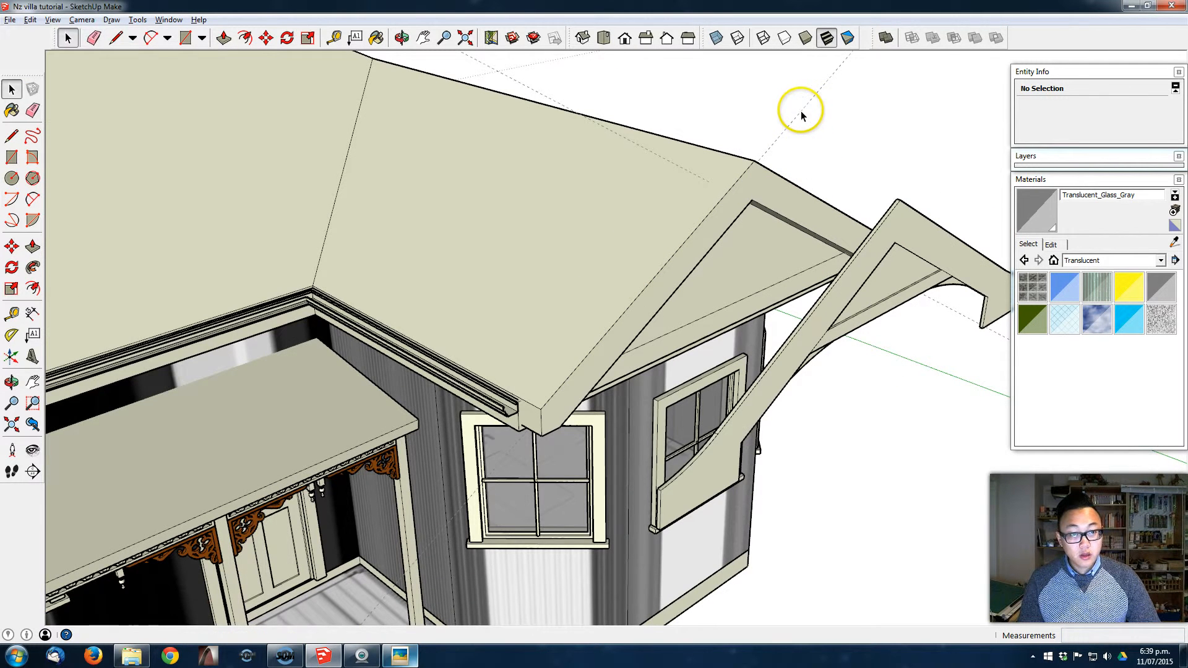
click(807, 103)
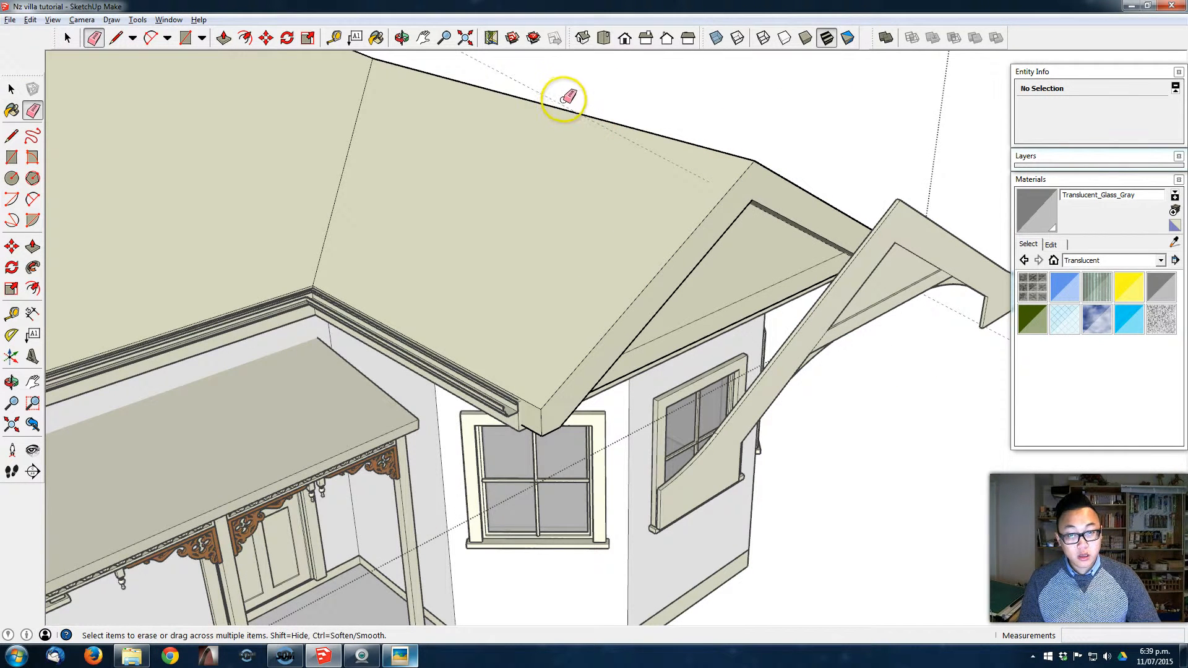
Open the bargeboard group and draw a line along the back edge of its lower end to close the back face
key(space)
click(949, 279)
scroll(977, 225, up, 5)
key(m)
middle_drag(977, 225, 899, 173)
key(space)
double_click(798, 278)
middle_drag(798, 278, 835, 376)
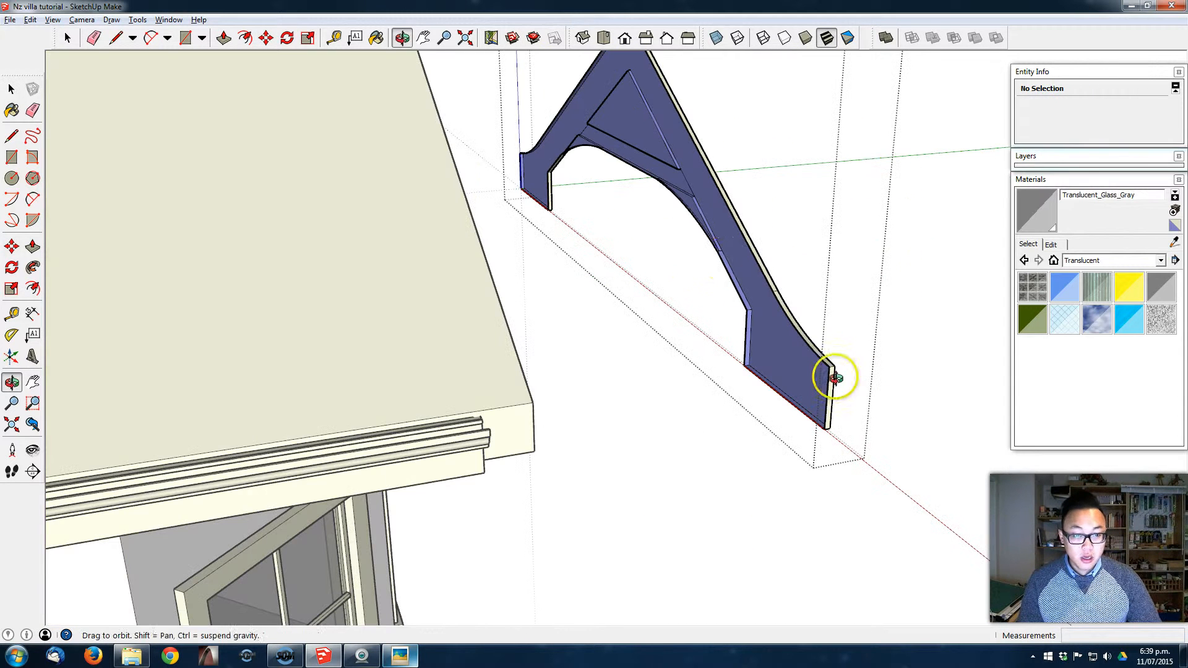
key(l)
click(828, 396)
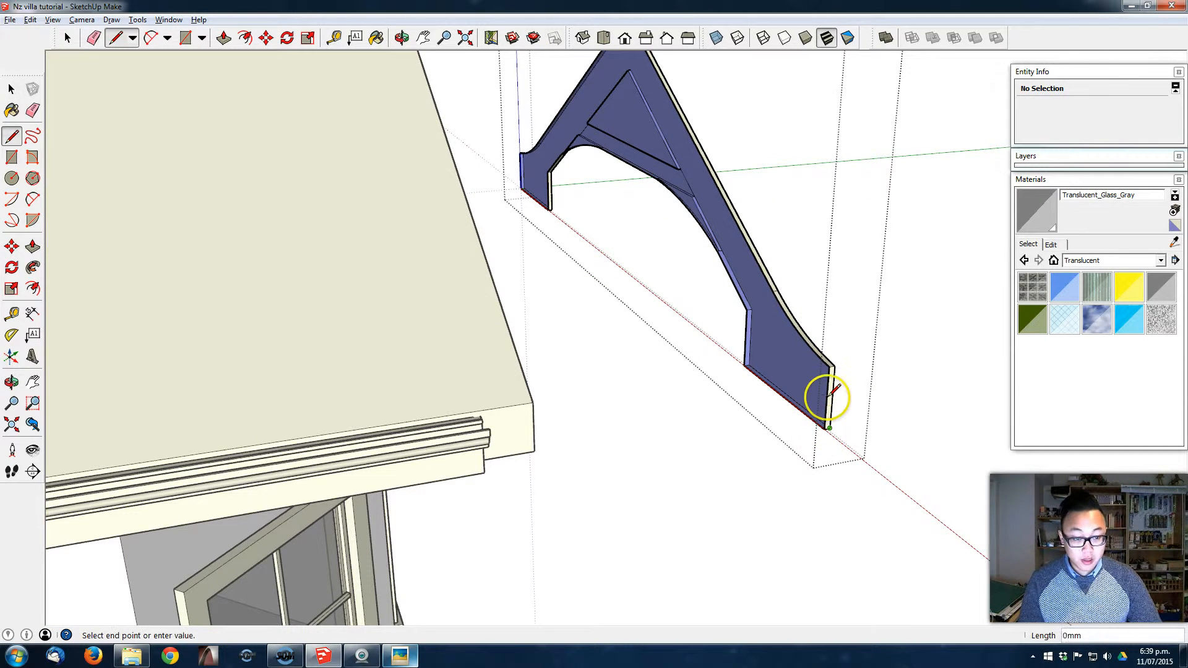
click(825, 429)
key(space)
Move the bargeboard group from its peak onto the front peak of the extended gable roof
middle_drag(708, 336, 655, 262)
click(656, 251)
key(m)
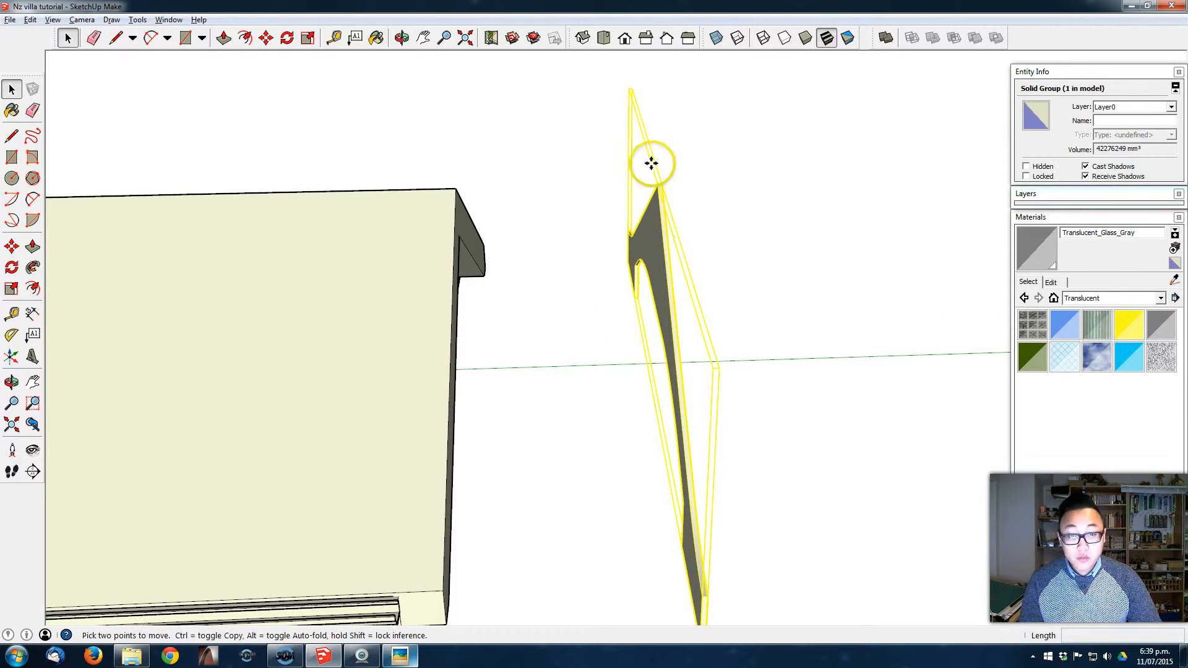
click(652, 188)
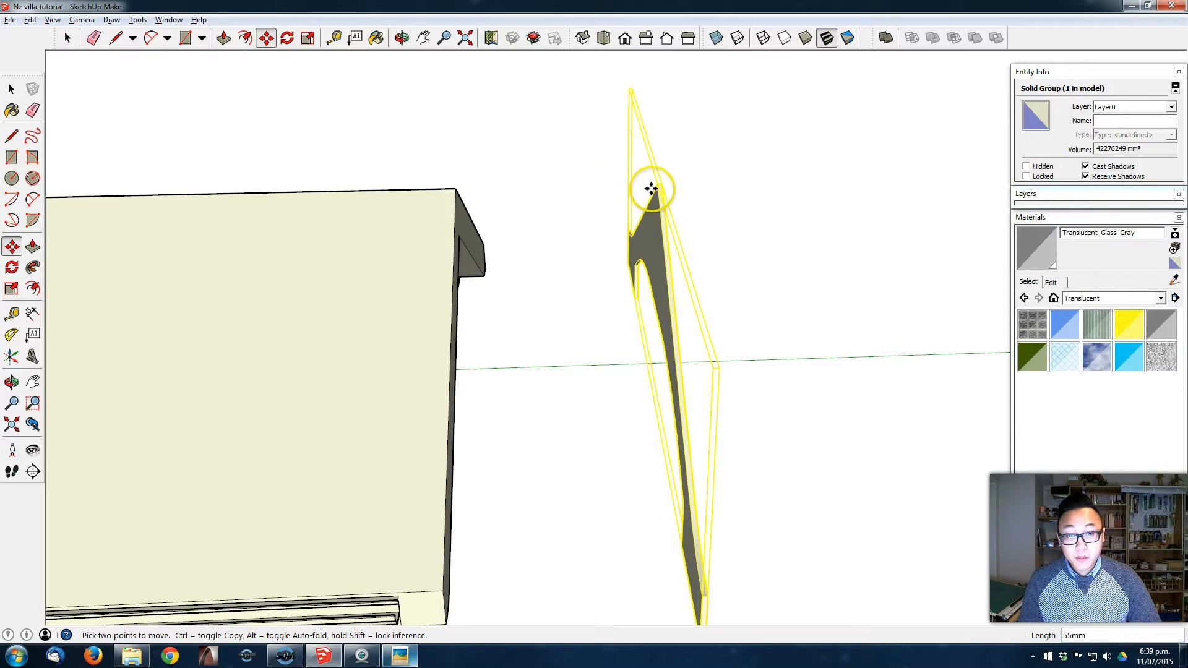
click(456, 190)
key(space)
middle_drag(401, 189, 244, 190)
click(244, 190)
shift+middle_drag(485, 242, 611, 192)
key(space)
Push/Pull the recessed gable face behind the bargeboard to line up with the fascia edge below it
middle_drag(486, 265, 811, 280)
scroll(416, 284, up, 3)
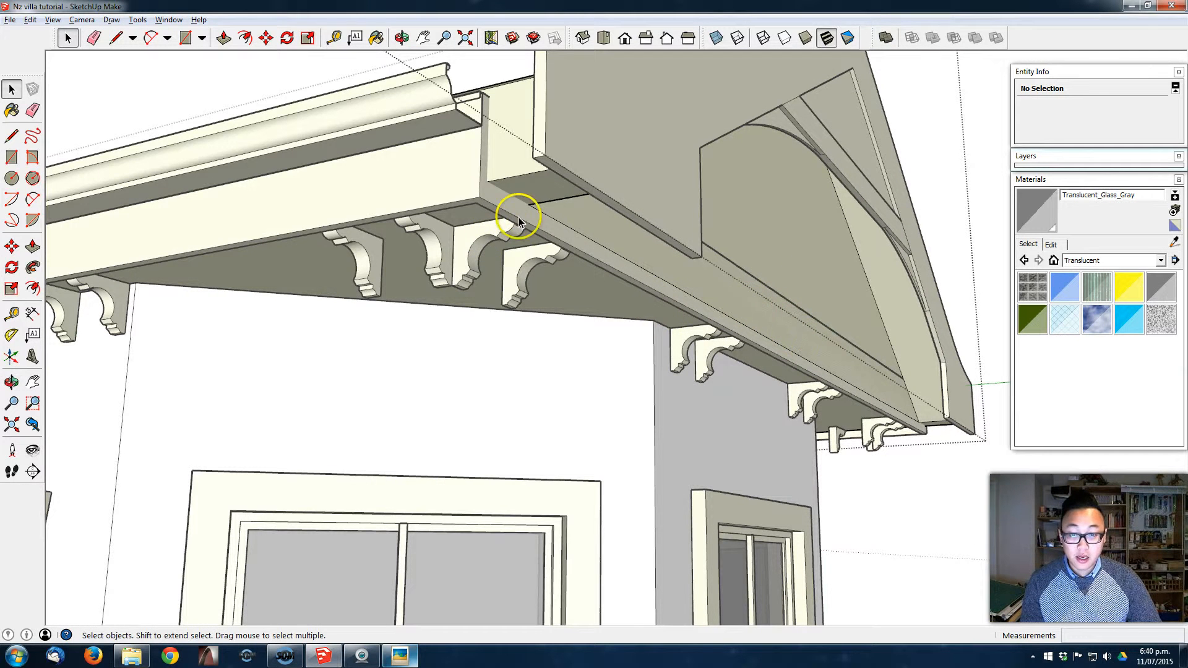
key(p)
click(752, 248)
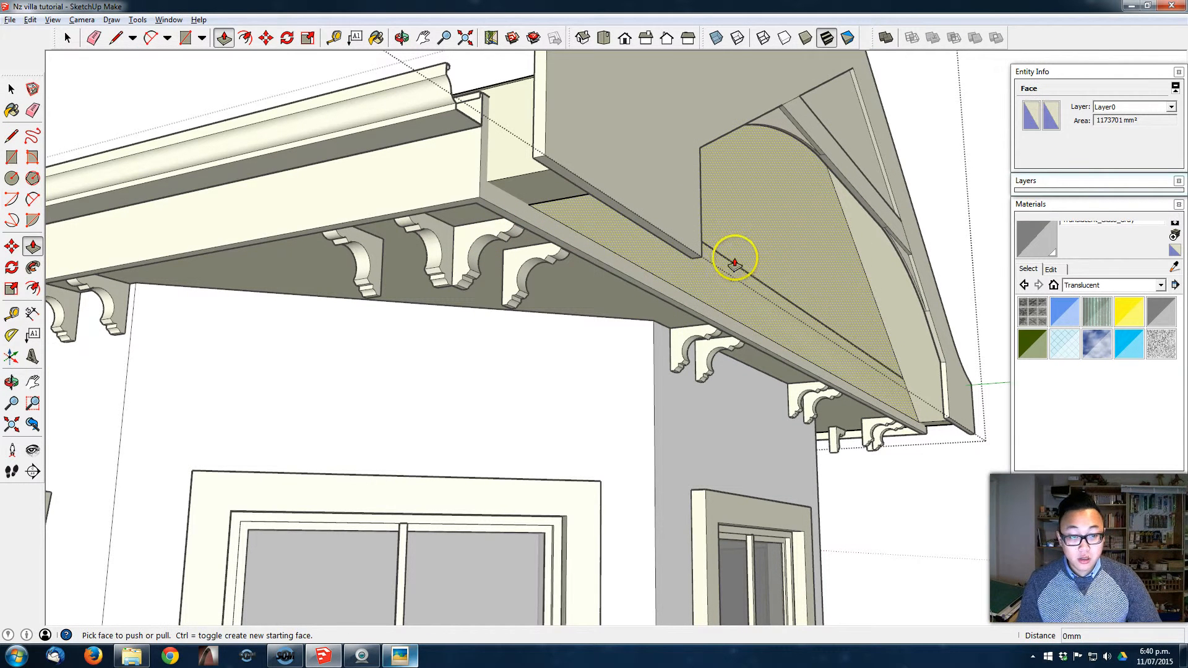
click(686, 314)
key(space)
click(857, 384)
middle_drag(856, 384, 603, 471)
scroll(581, 400, down, 5)
scroll(532, 403, down, 2)
middle_drag(533, 403, 667, 338)
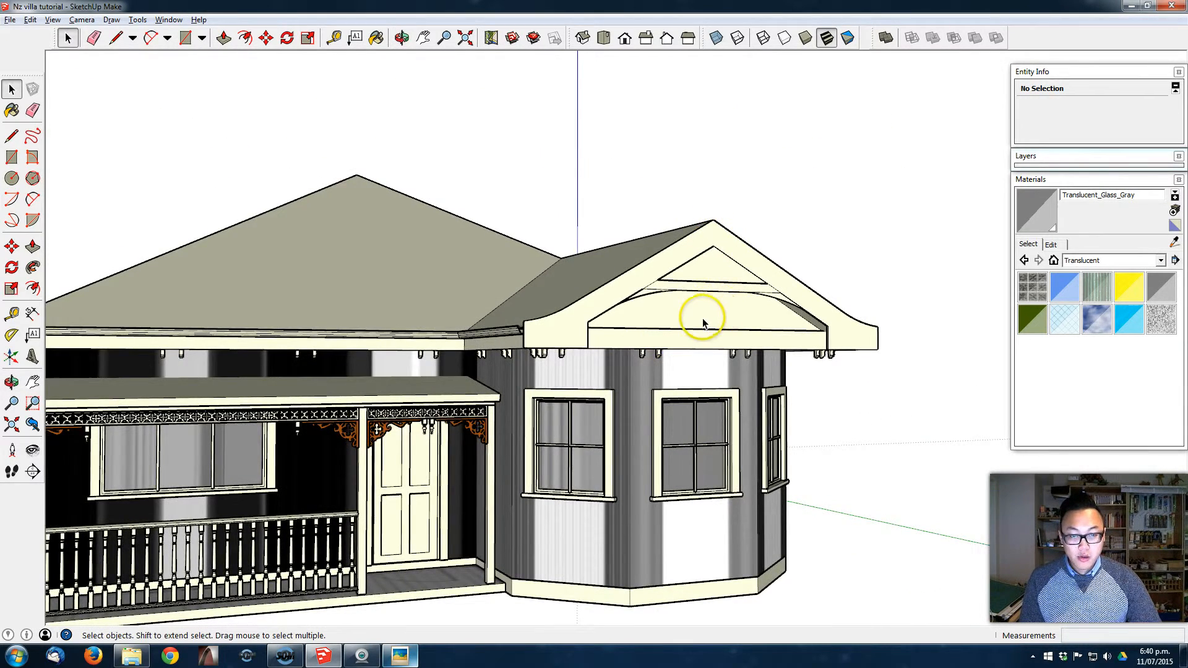
scroll(704, 319, down, 1)
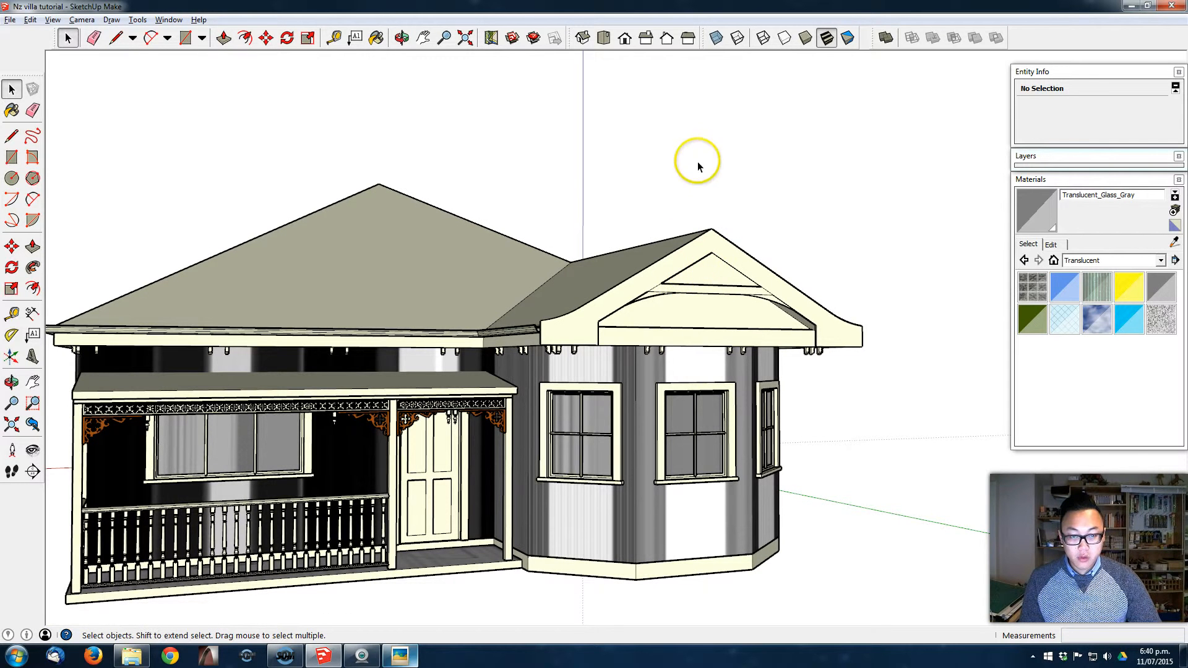
middle_drag(694, 330, 769, 277)
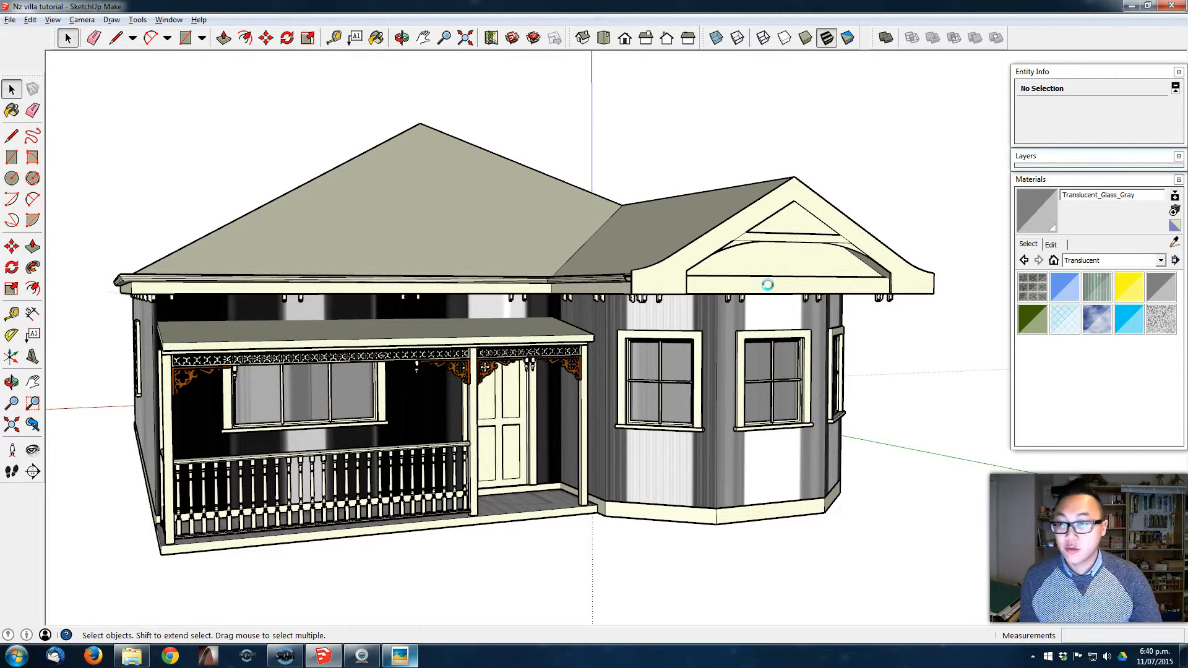
Insert the Finial_01 component from the Finial folder of the building materials collection, placing it beside the bay window
click(173, 21)
click(223, 80)
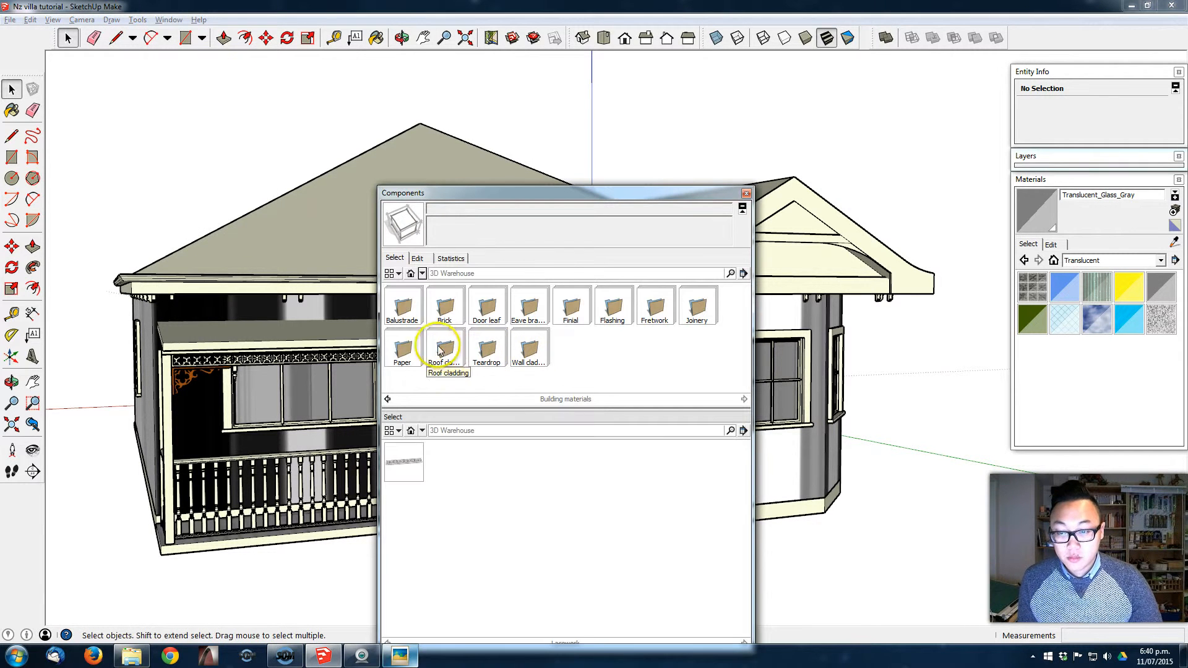
click(569, 308)
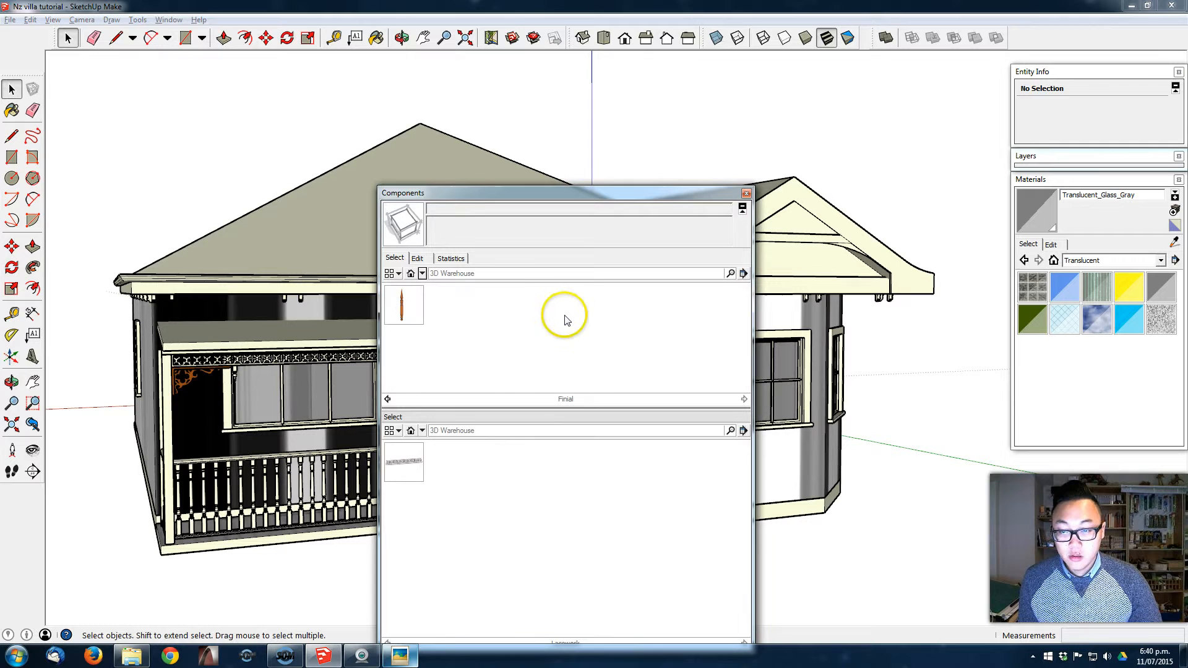
click(405, 311)
click(883, 566)
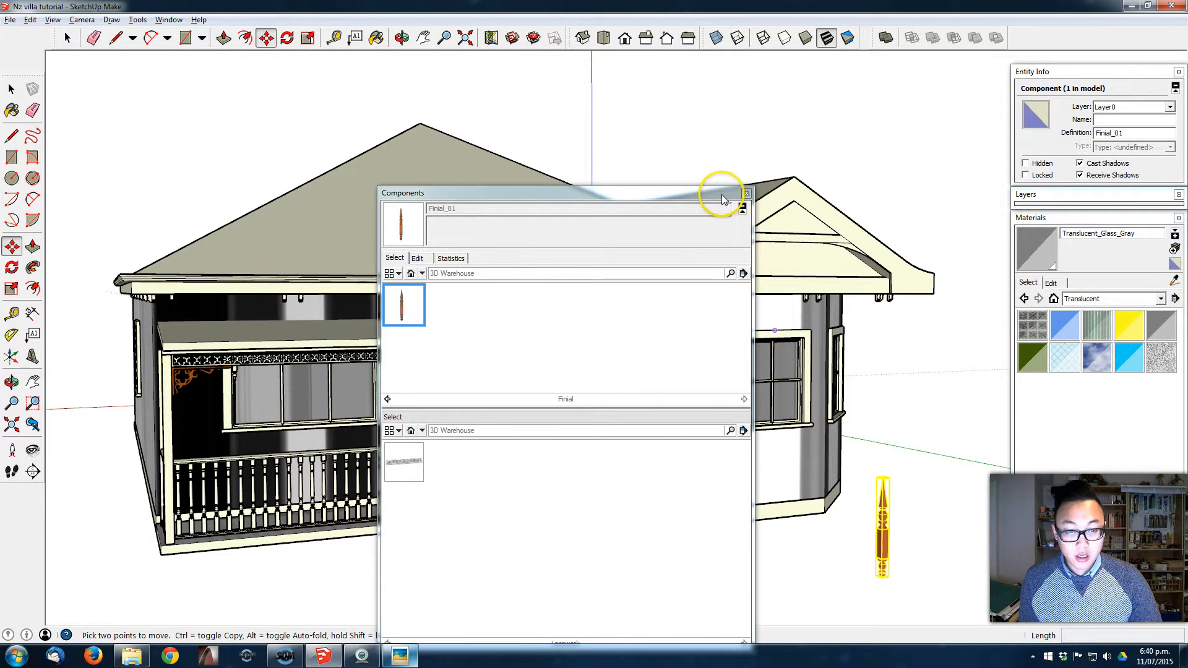
click(745, 194)
shift+middle_drag(789, 409, 666, 357)
key(space)
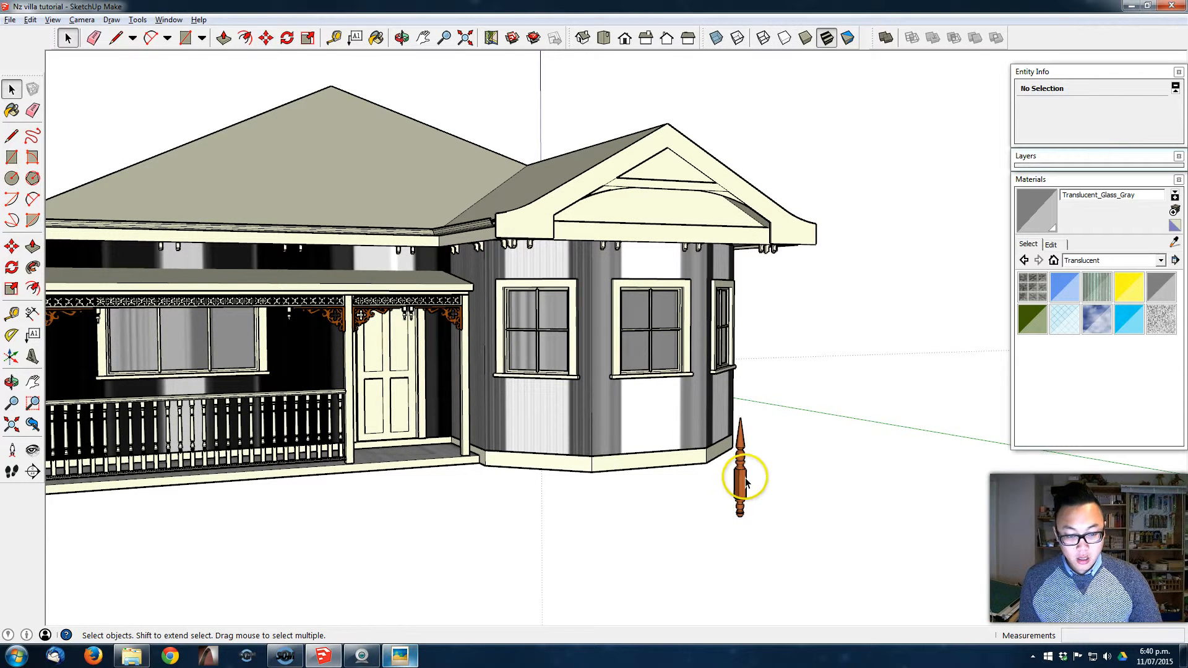
Check the finial's position in the reference render and move the finial onto the front centre of the gable bargeboard
click(400, 656)
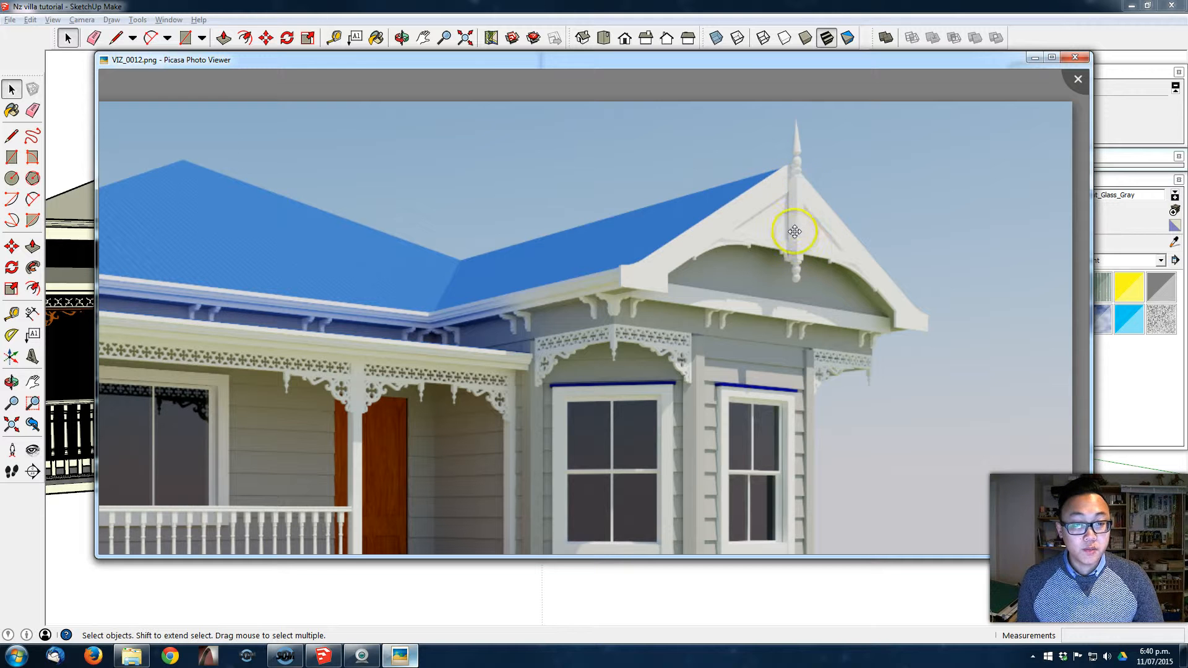
click(1034, 57)
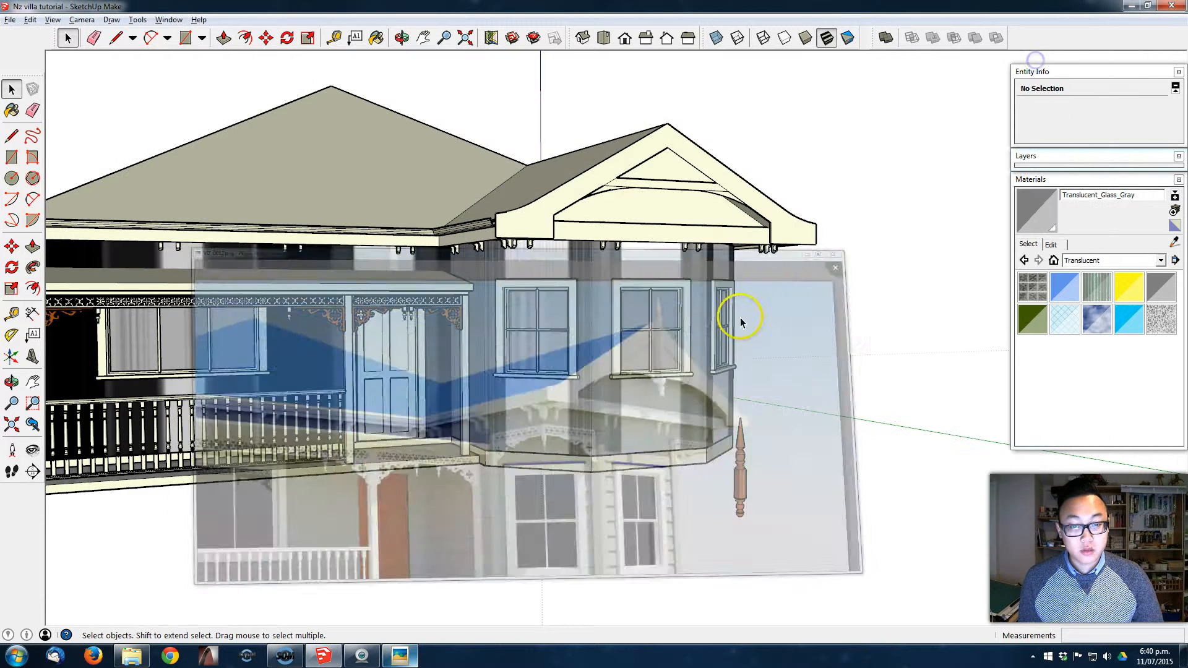
click(741, 464)
key(m)
scroll(741, 489, up, 3)
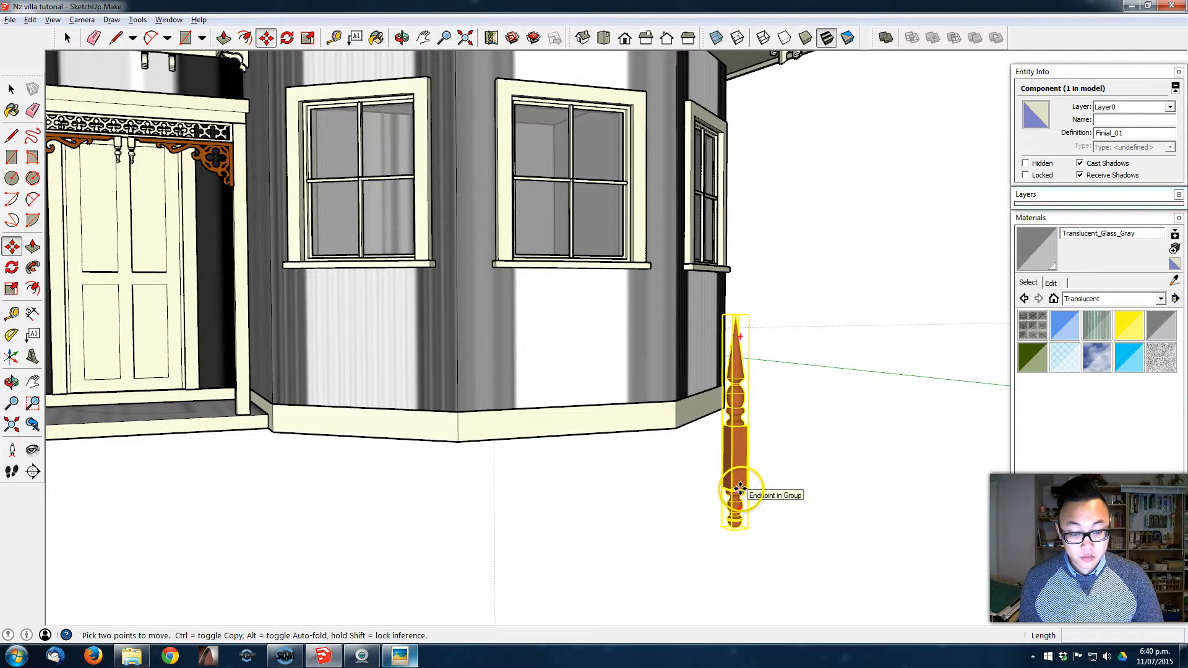
click(740, 489)
middle_drag(747, 332, 719, 635)
shift+middle_drag(638, 519, 588, 151)
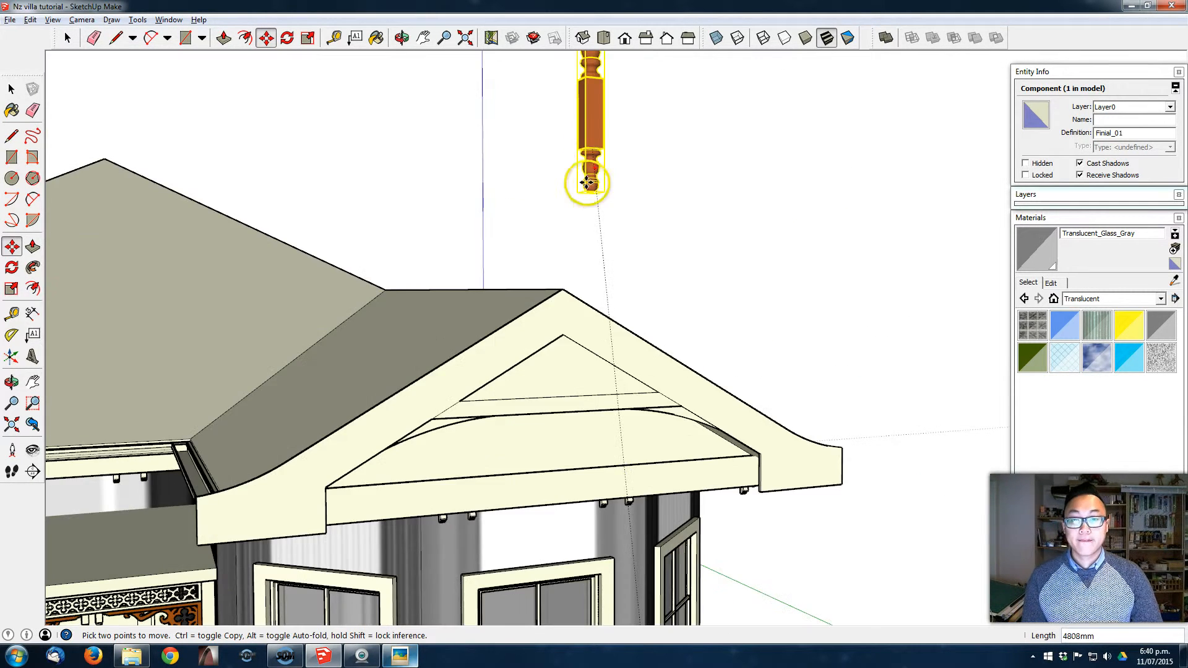
scroll(561, 288, up, 5)
middle_drag(588, 371, 613, 328)
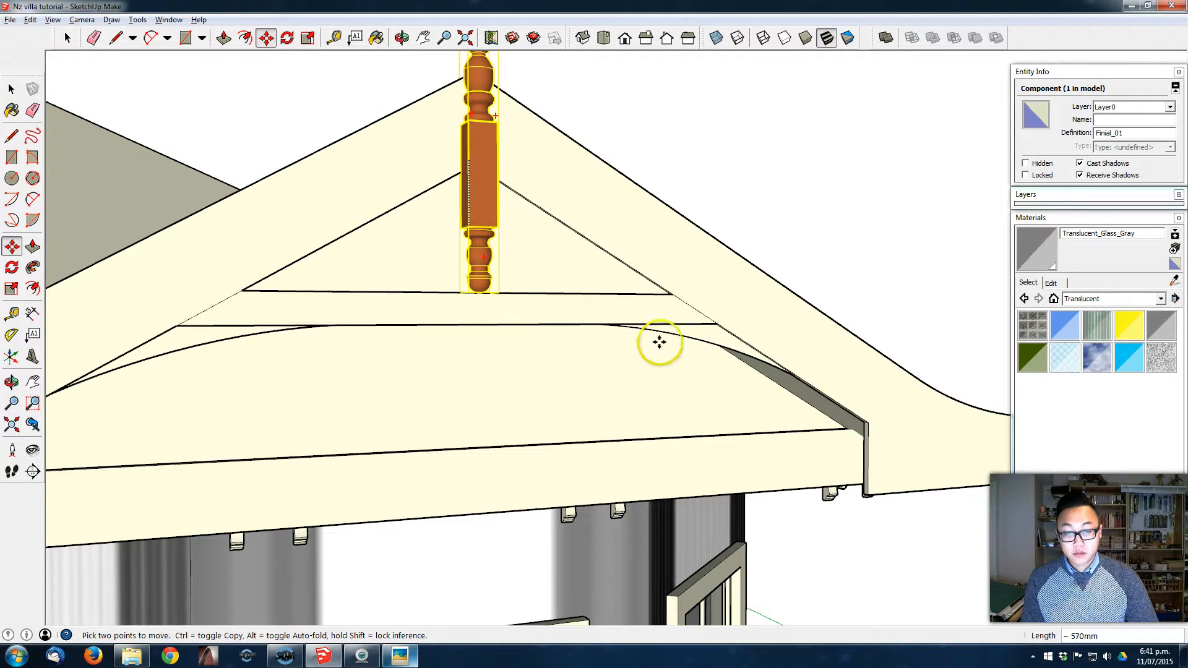
middle_drag(565, 321, 537, 401)
key(space)
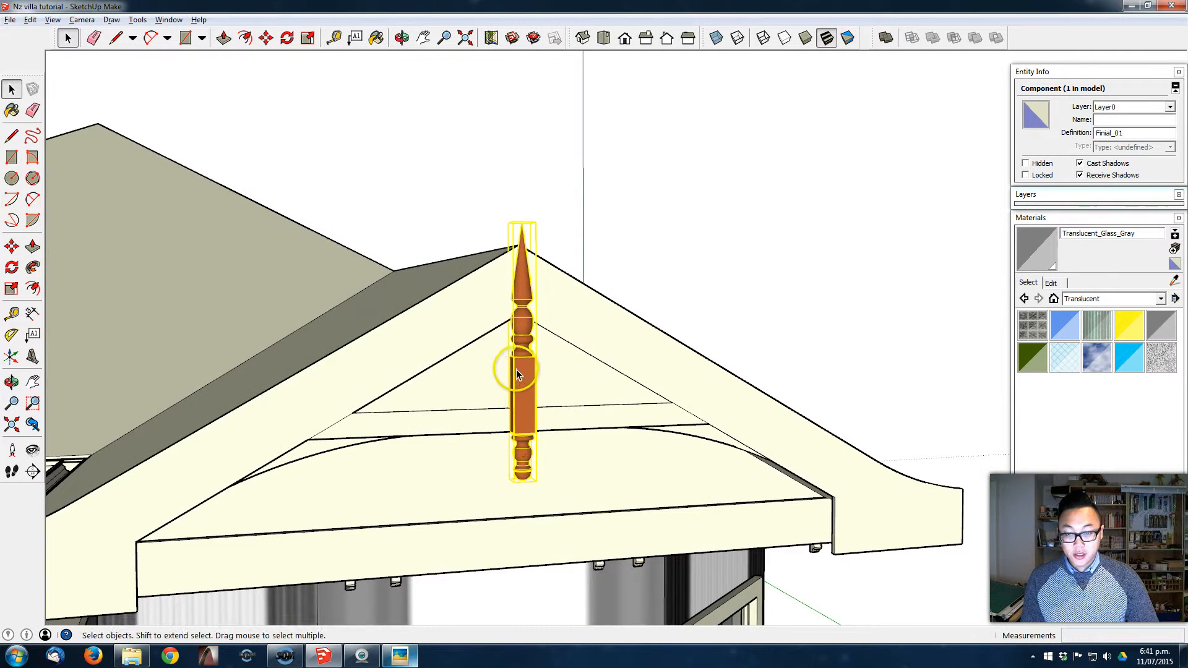
Open the finial component and move its pointed upper section straight up above the gable peak
click(526, 360)
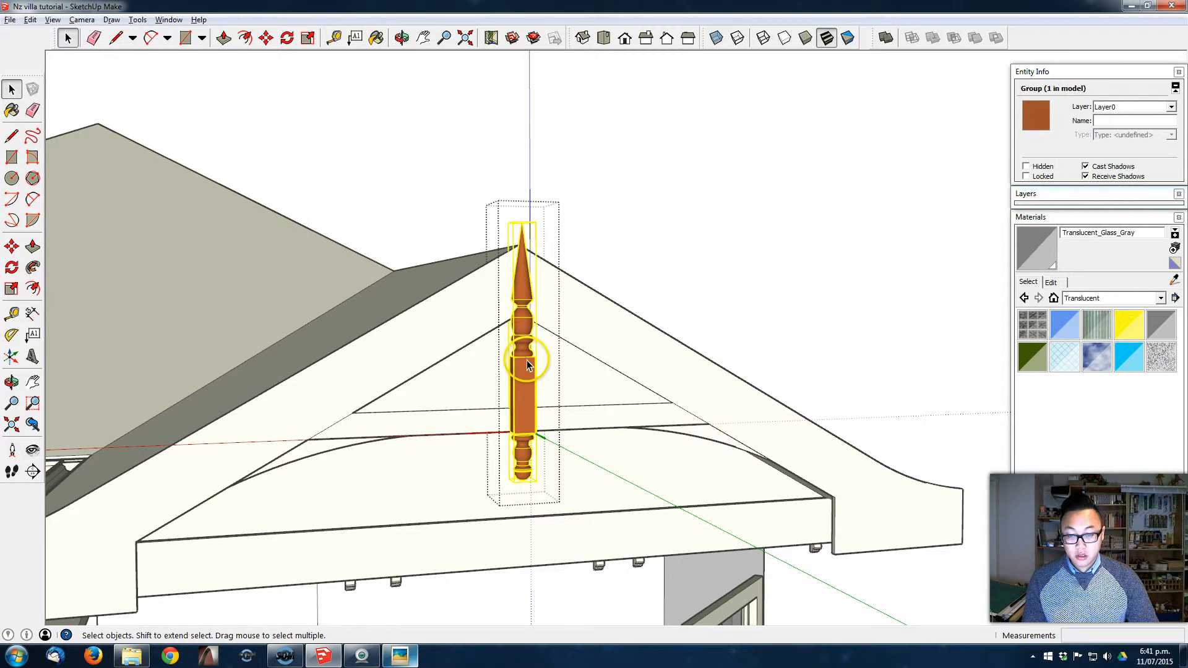
double_click(525, 360)
click(525, 360)
key(m)
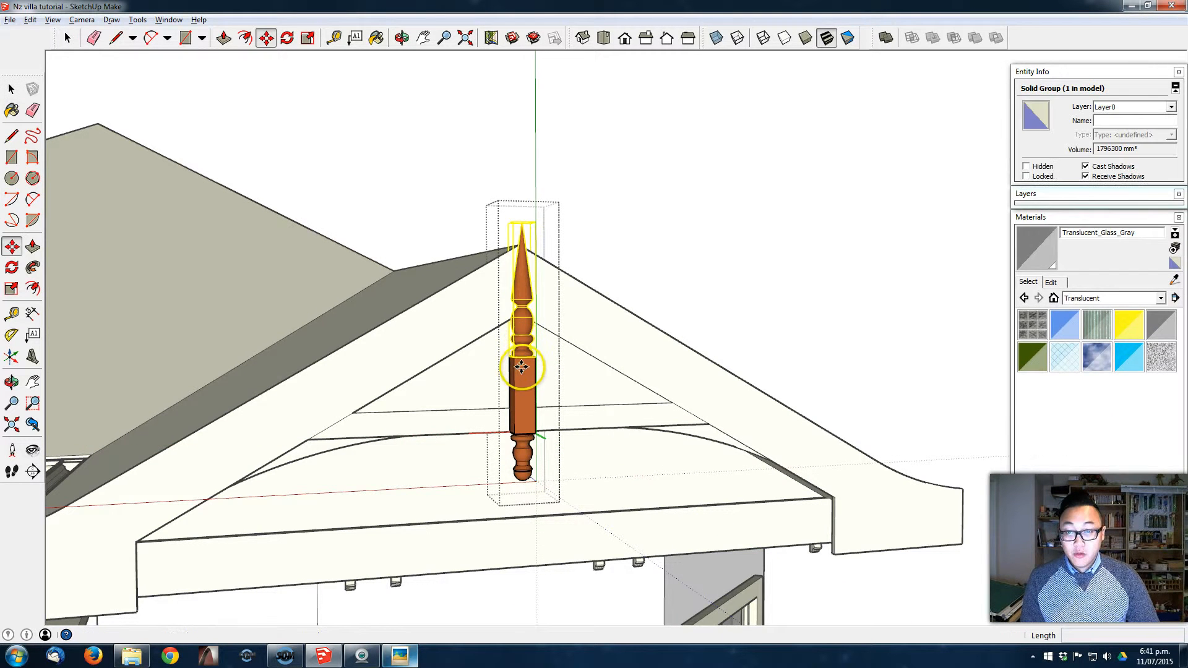
click(524, 360)
click(521, 271)
key(space)
Push/Pull the top face of the finial's square shaft up to the base of the raised upper section
key(p)
middle_drag(514, 367, 545, 403)
drag(535, 394, 535, 303)
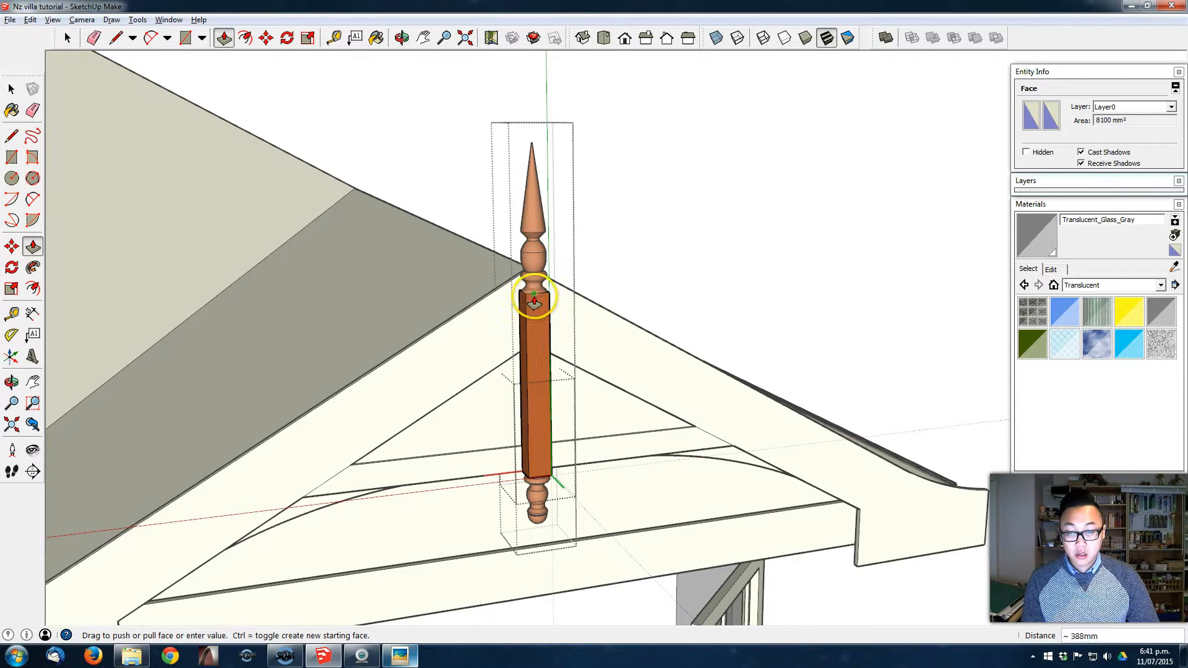
click(536, 302)
key(space)
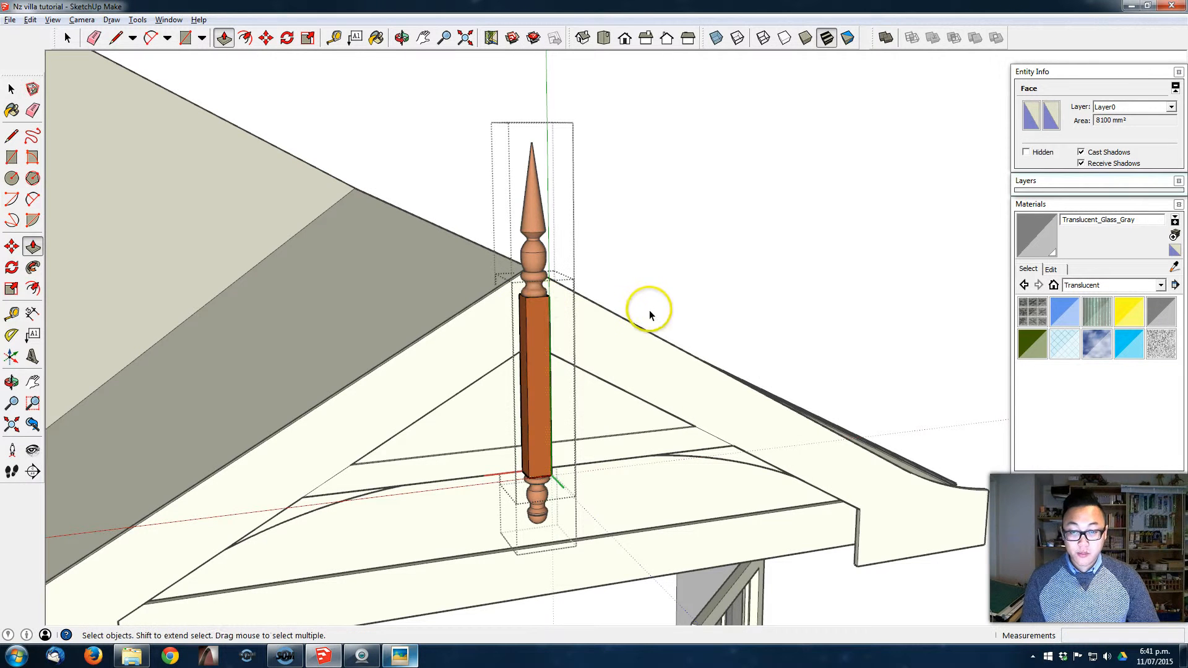
middle_drag(631, 318, 522, 232)
scroll(522, 233, down, 6)
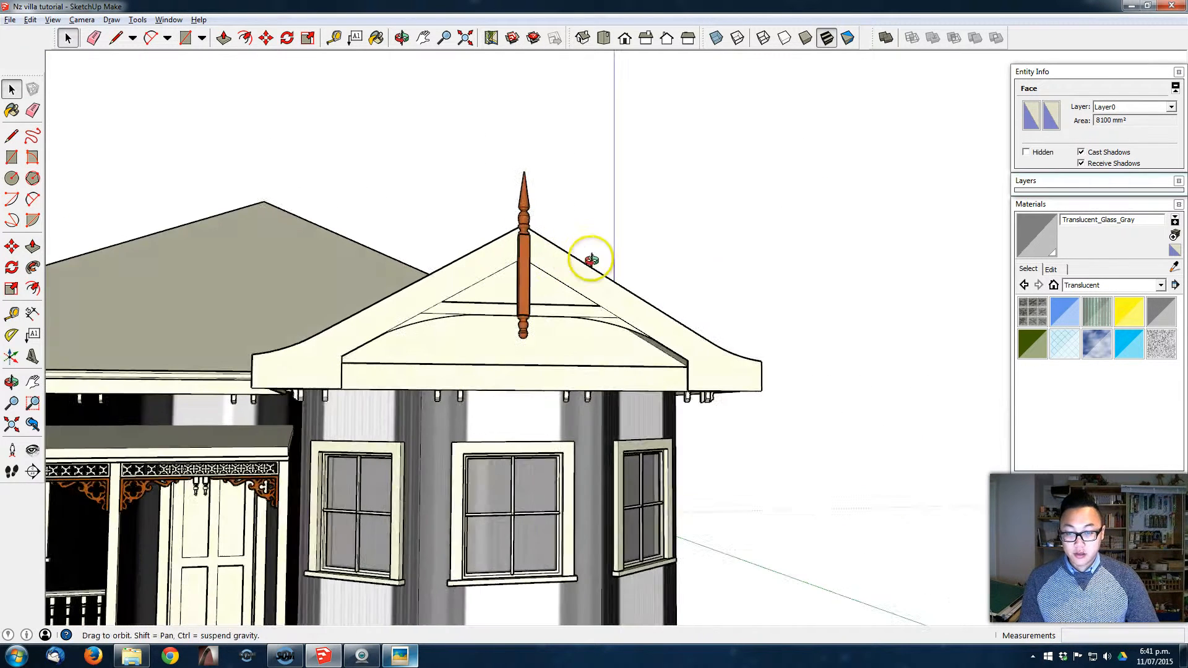
Split a narrow strip off the fascia's end face with a 220 mm vertical line and extrude it to the bargeboard
scroll(557, 304, down, 2)
middle_drag(568, 299, 600, 362)
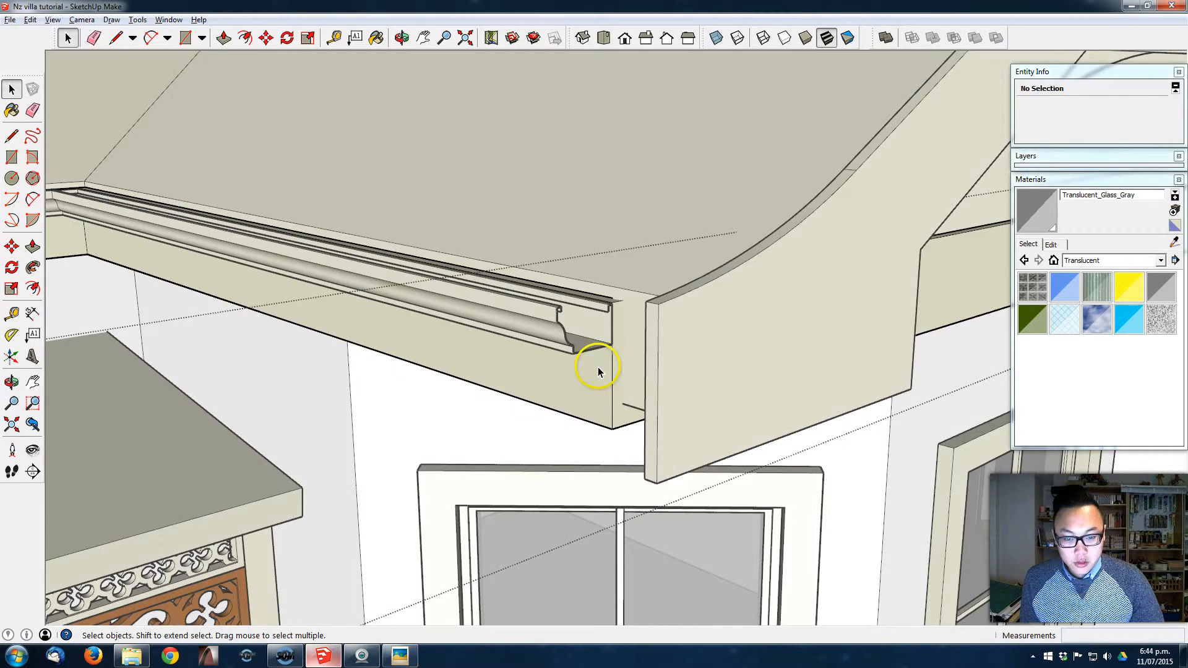
double_click(598, 368)
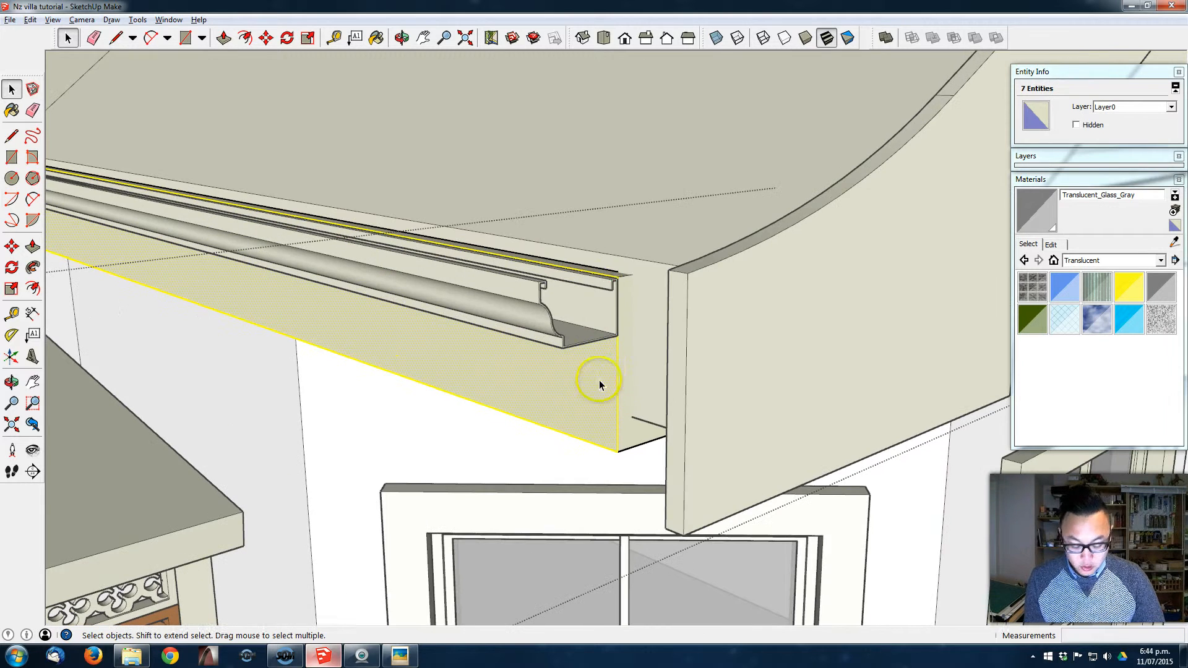
key(l)
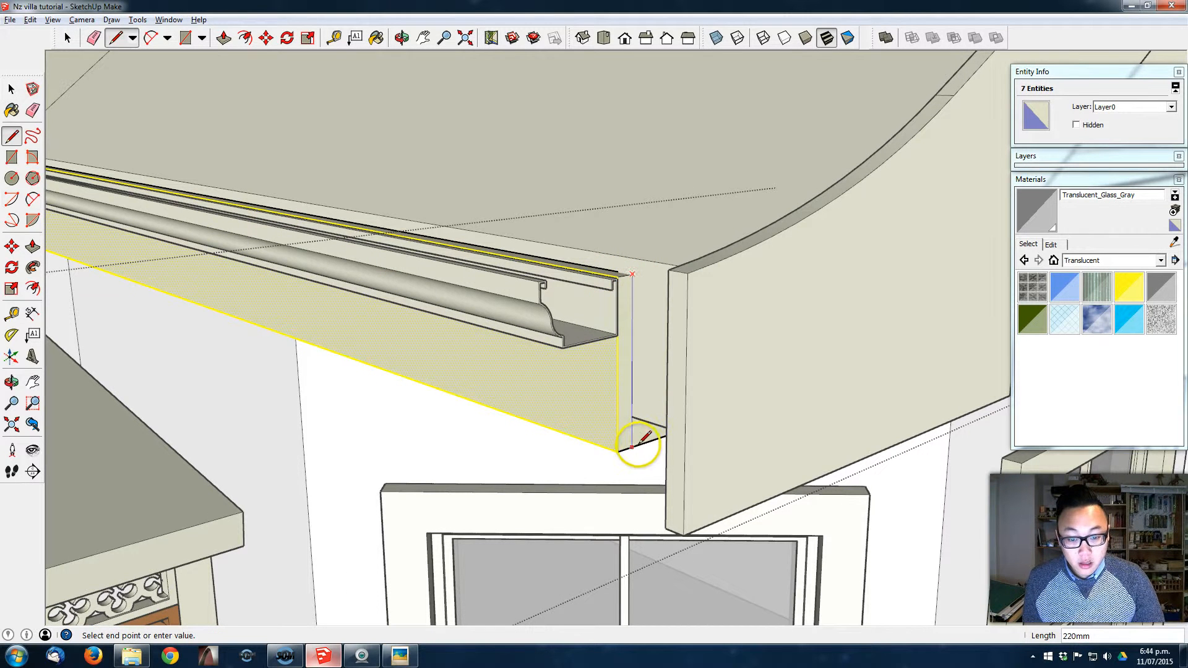
key(space)
click(628, 425)
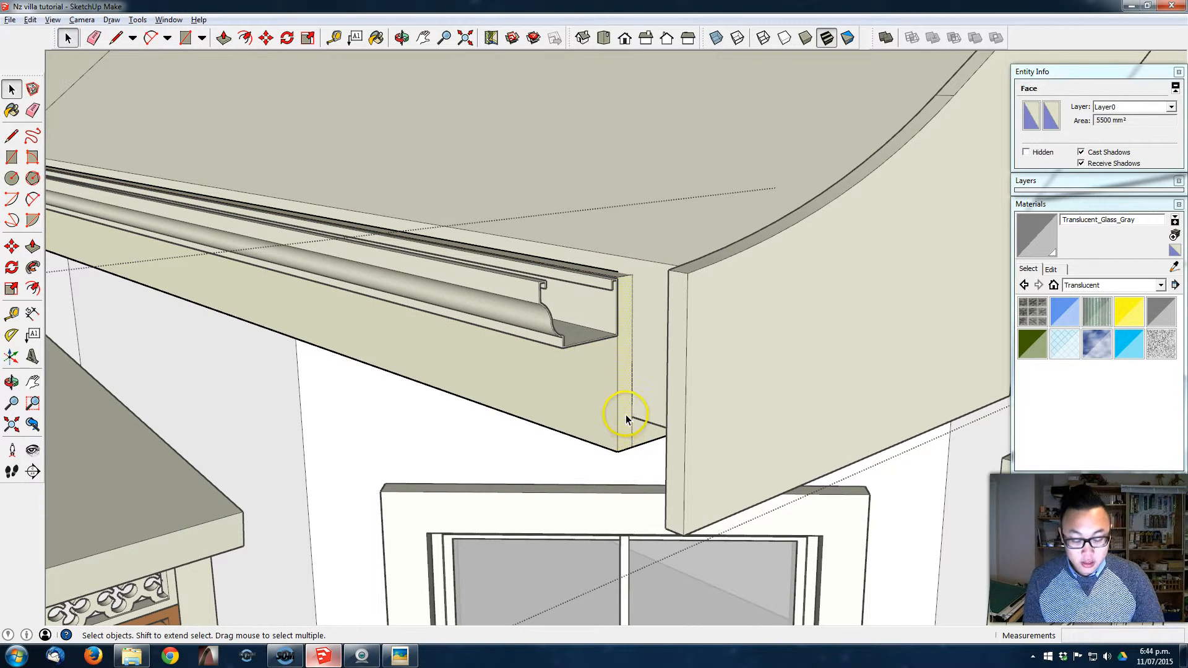
key(p)
click(626, 416)
click(666, 271)
key(space)
key(Escape)
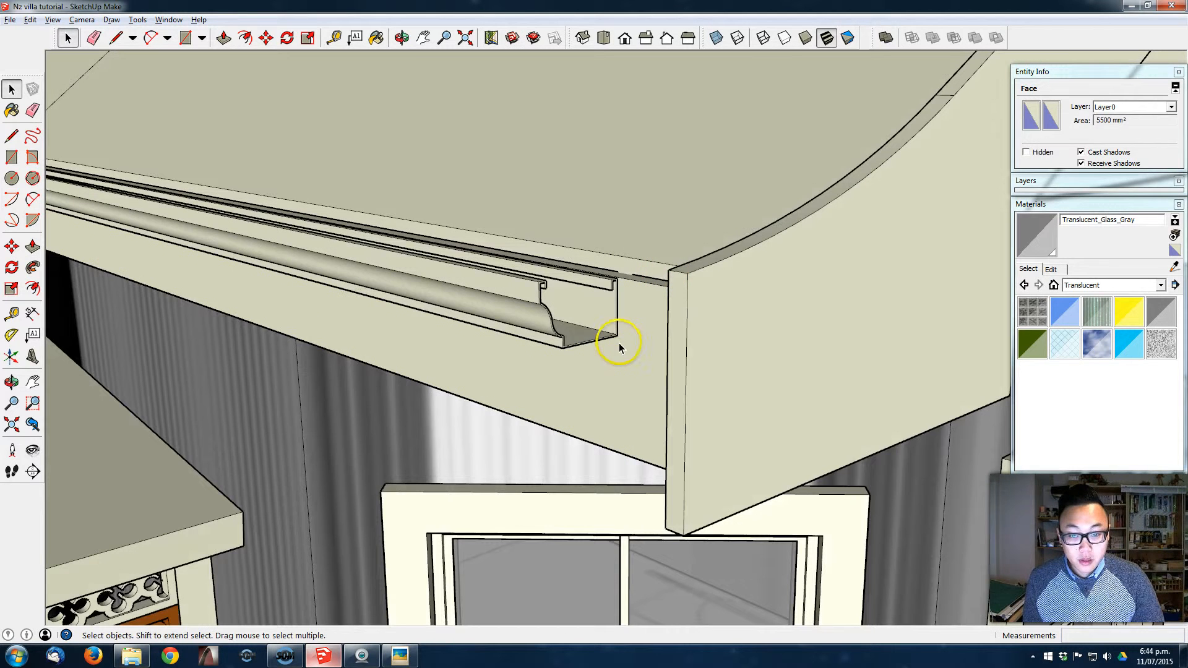
Select the gutter's end profile and move it along the fascia to extend the gutter up to the bargeboard
middle_drag(561, 340, 552, 243)
drag(552, 244, 714, 403)
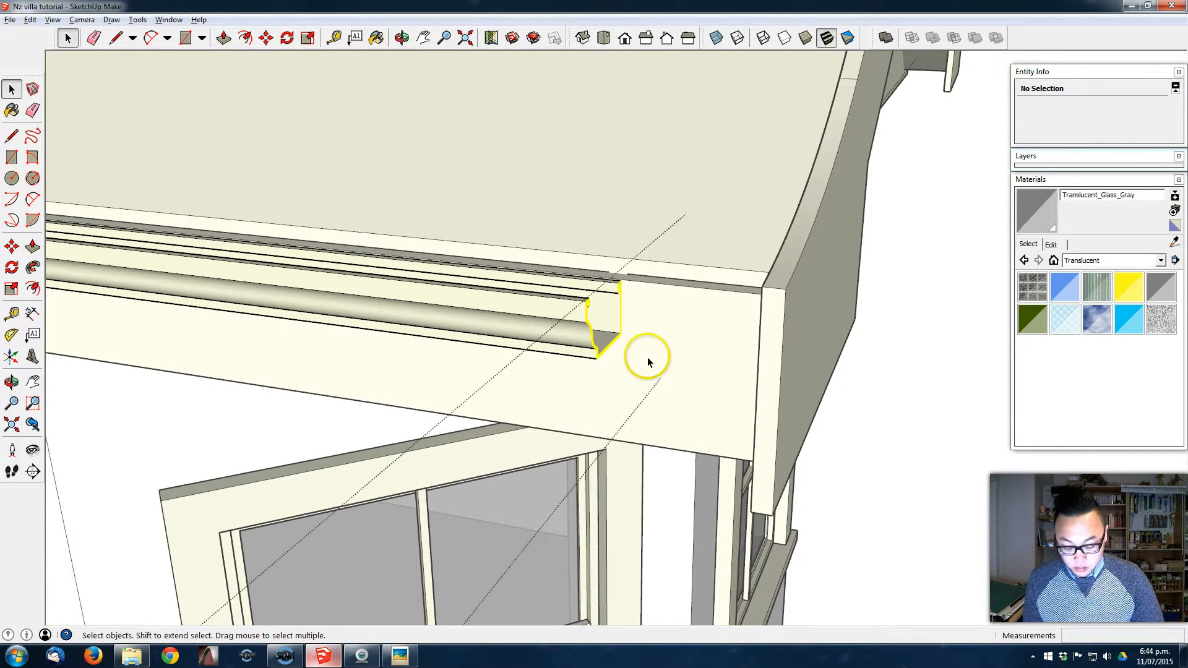
key(m)
click(617, 328)
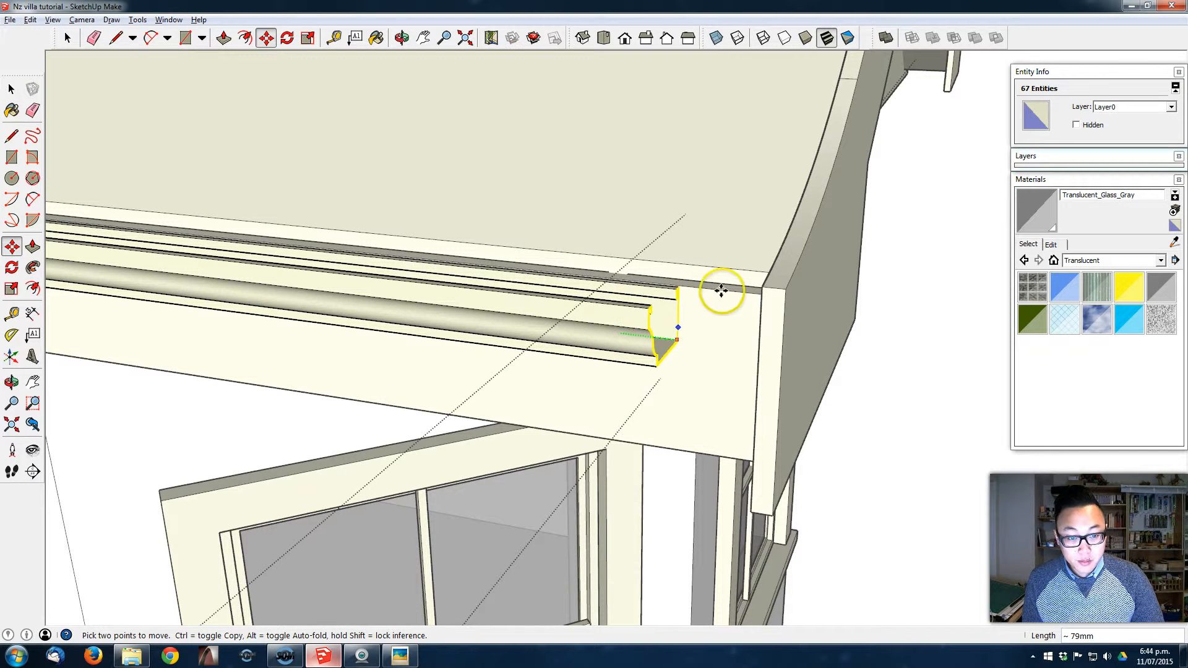
click(757, 288)
key(space)
middle_drag(756, 283, 835, 365)
click(894, 353)
Open the gutter group, copy its end profile and paste the copy on open ground in front of the veranda
middle_drag(894, 352, 386, 404)
scroll(385, 404, down, 3)
middle_drag(474, 401, 724, 233)
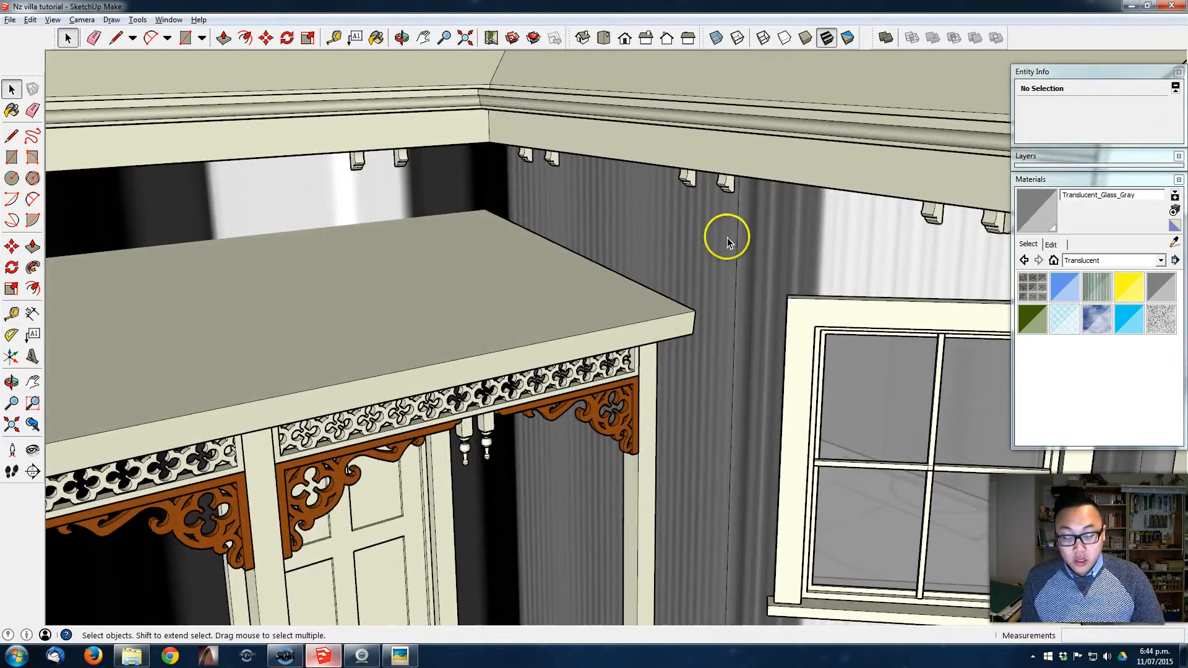
scroll(693, 251, down, 2)
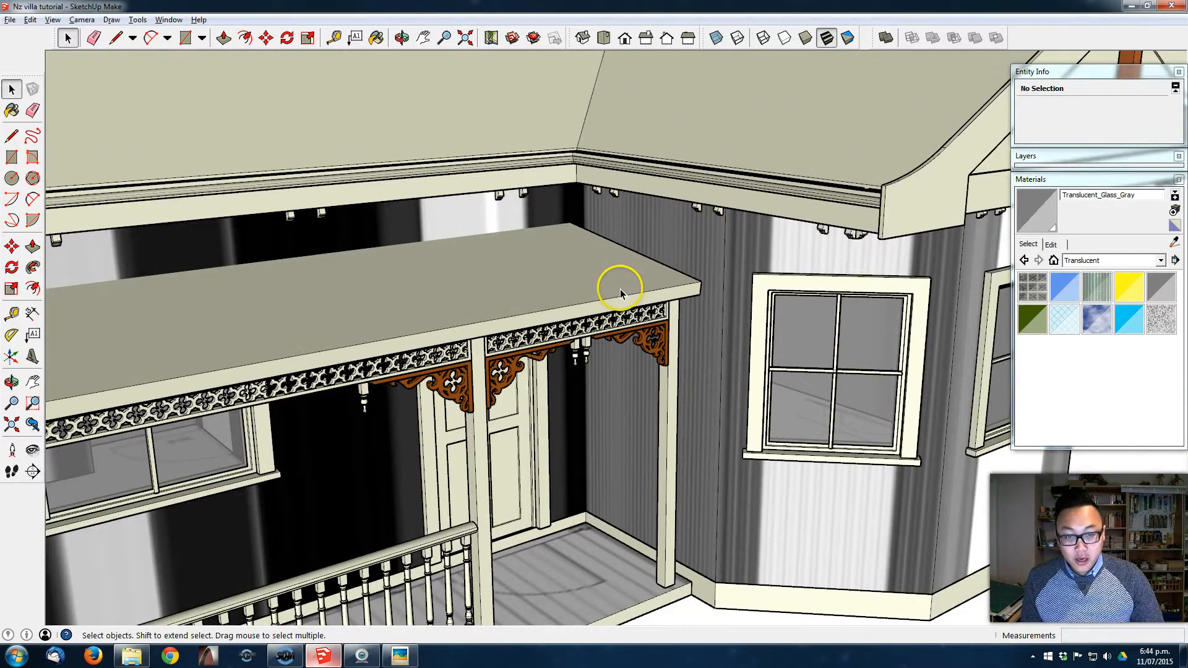
middle_drag(787, 244, 684, 277)
scroll(676, 267, up, 3)
double_click(813, 301)
triple_click(662, 320)
middle_drag(663, 321, 993, 244)
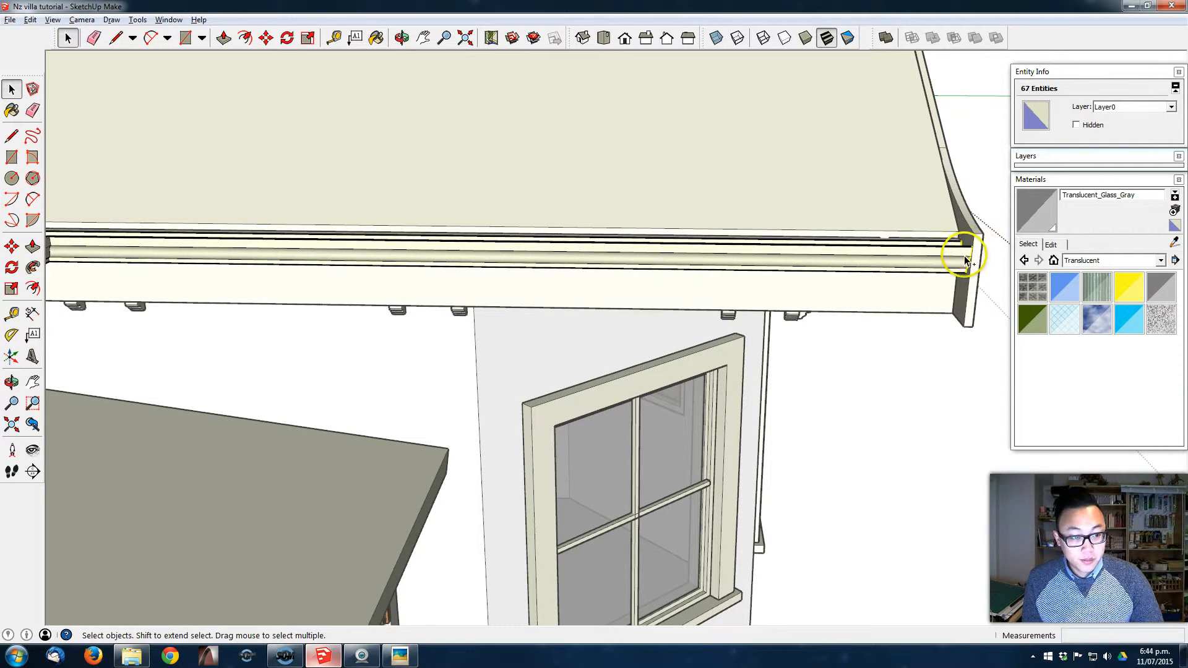
middle_drag(916, 296, 774, 288)
scroll(681, 355, down, 3)
click(686, 355)
scroll(574, 423, up, 1)
scroll(573, 423, down, 2)
scroll(597, 351, down, 2)
Move the copied gutter profile to the front outer corner of the veranda roof
key(m)
scroll(636, 497, up, 1)
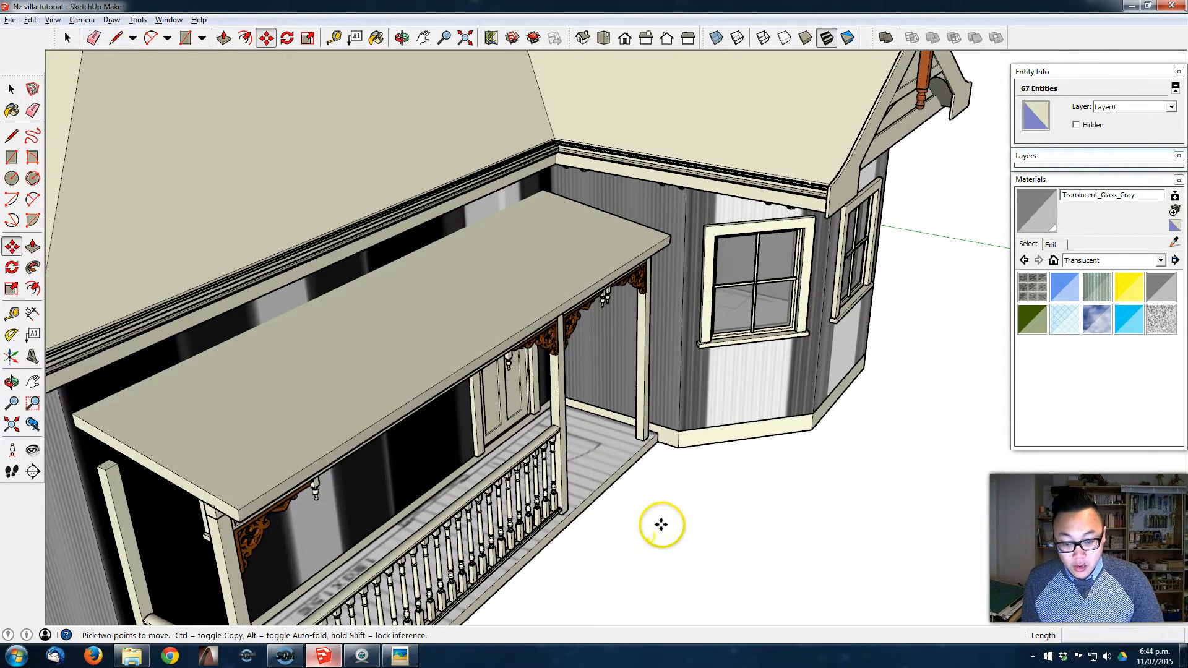
middle_drag(660, 522, 711, 443)
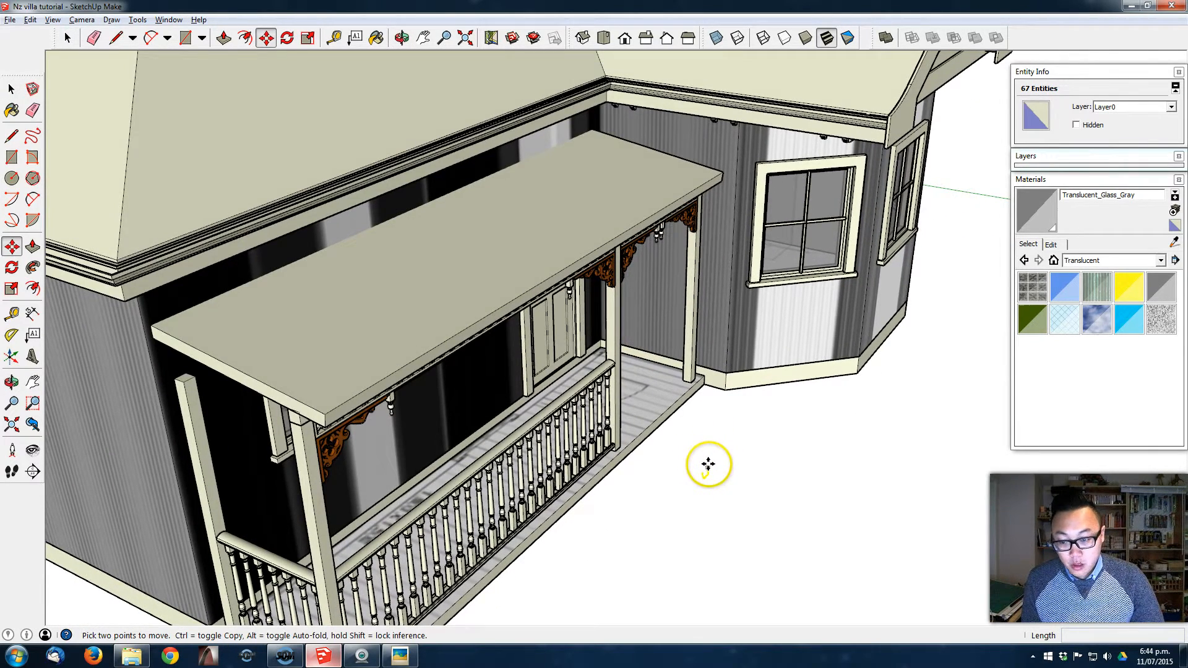
click(708, 464)
click(323, 412)
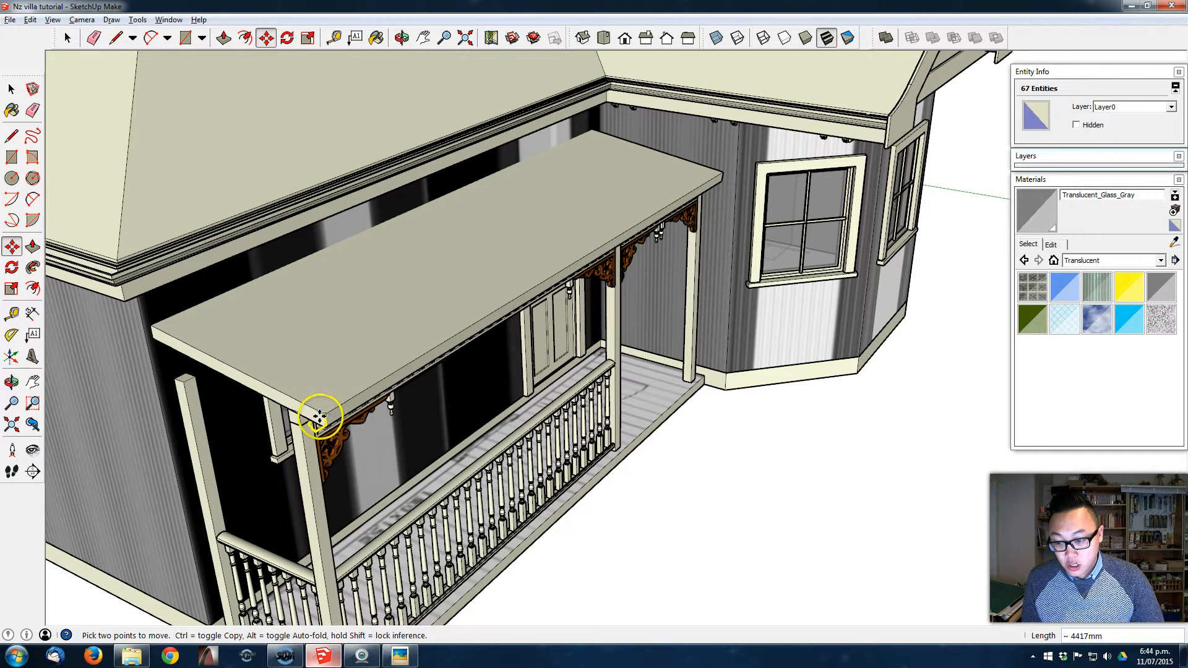
Make the copied gutter profile at the veranda roof's front outer corner into a group
scroll(311, 411, up, 2)
right_click(314, 410)
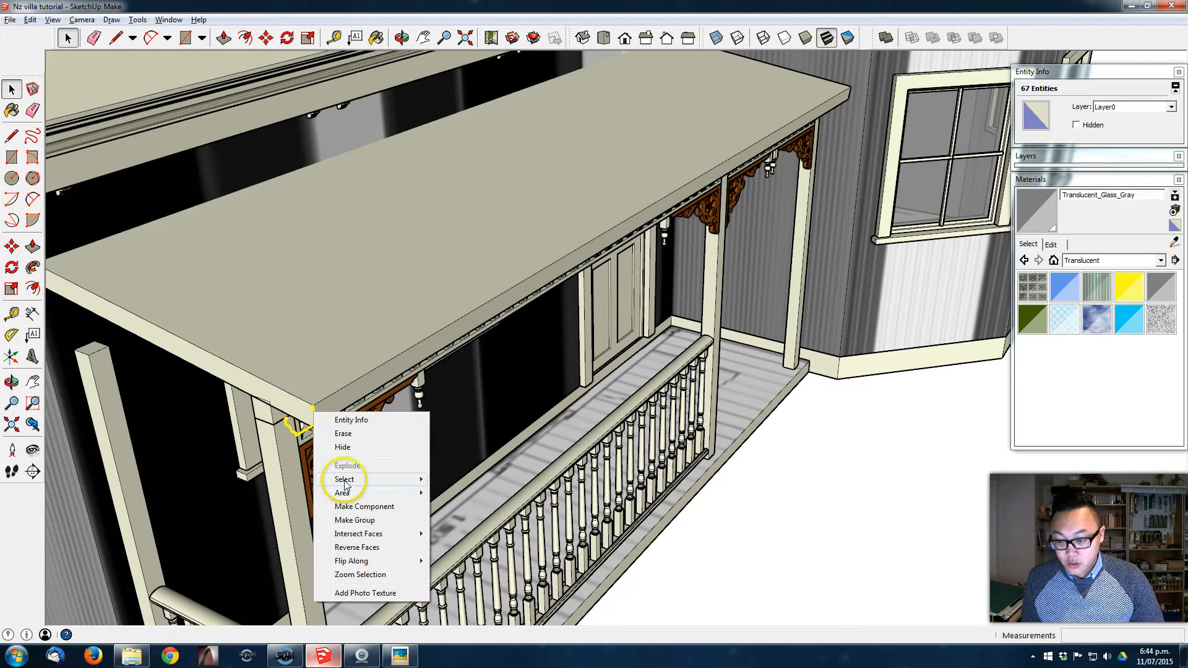
click(353, 506)
middle_drag(355, 427, 359, 424)
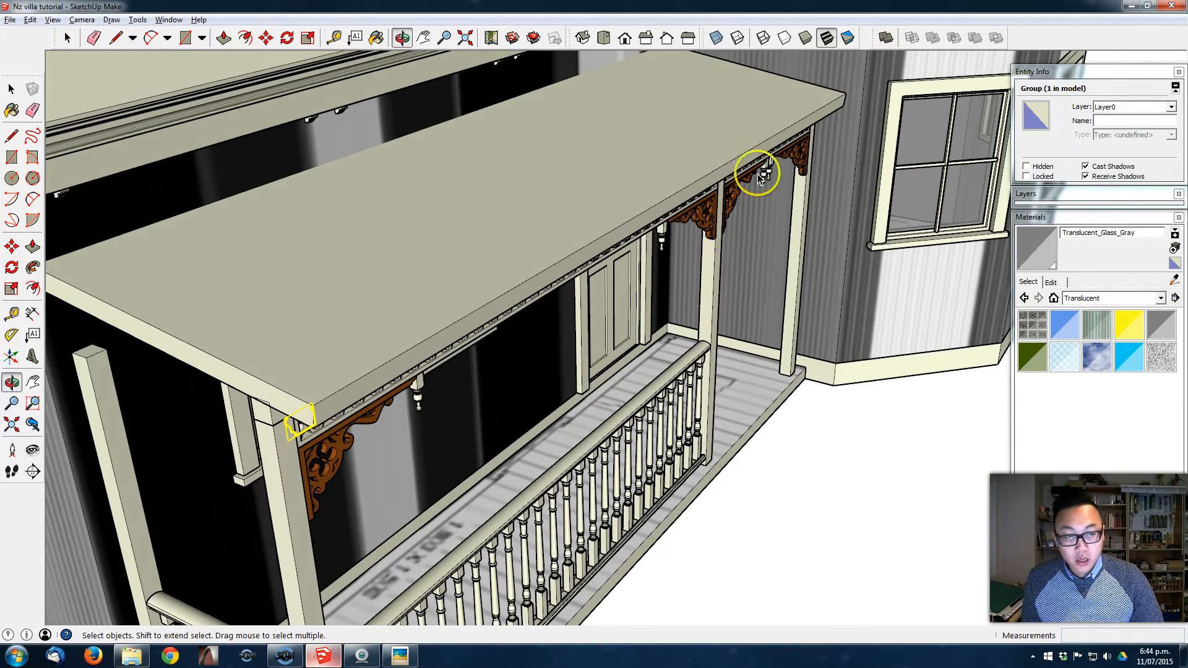
Draw a fascia end profile 200 mm deep and 25 mm thick, hanging from the veranda roof's front corner nearest the bay window
key(l)
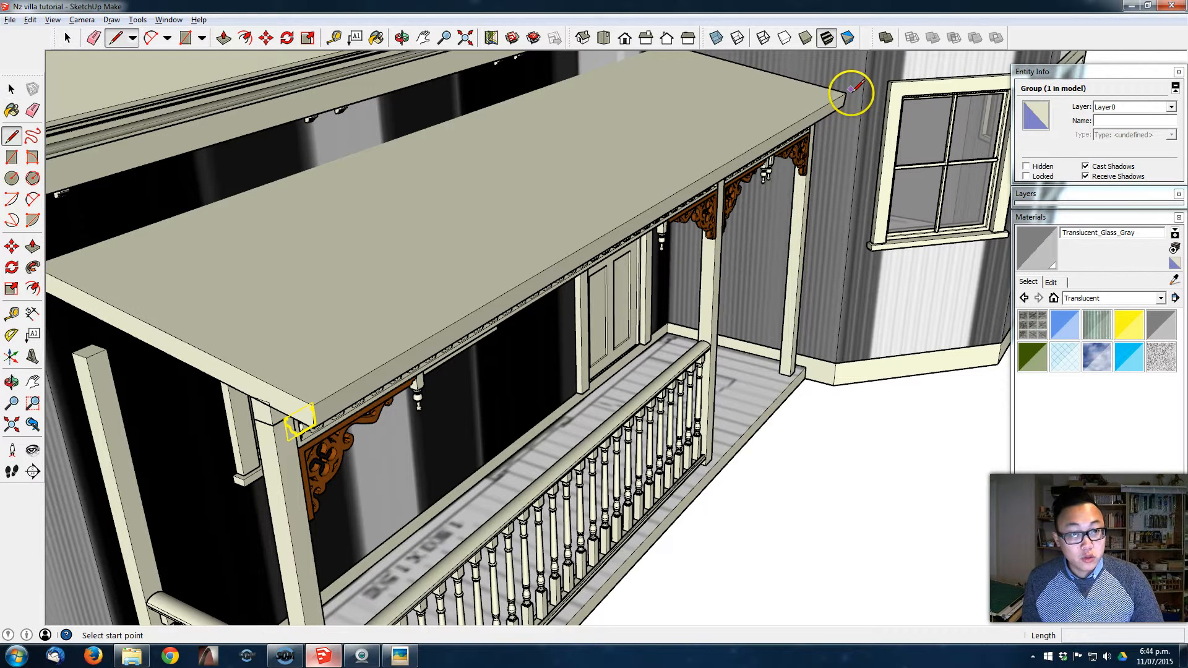
click(845, 91)
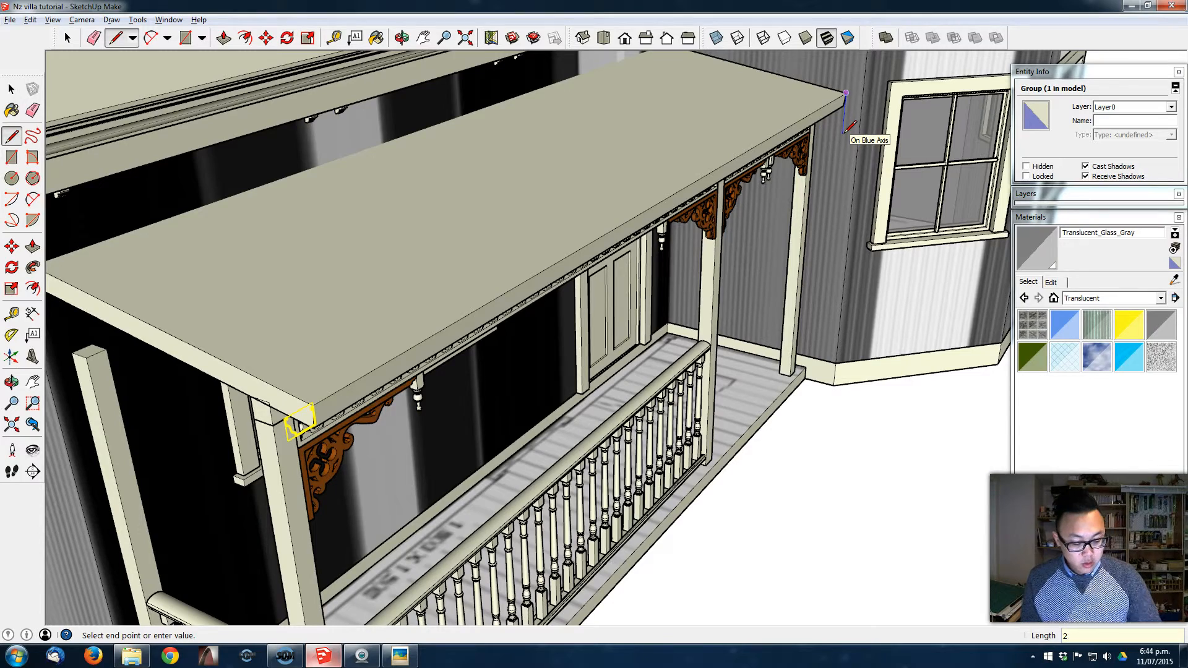
scroll(847, 129, up, 2)
middle_drag(846, 125, 824, 142)
key(ctrl+z)
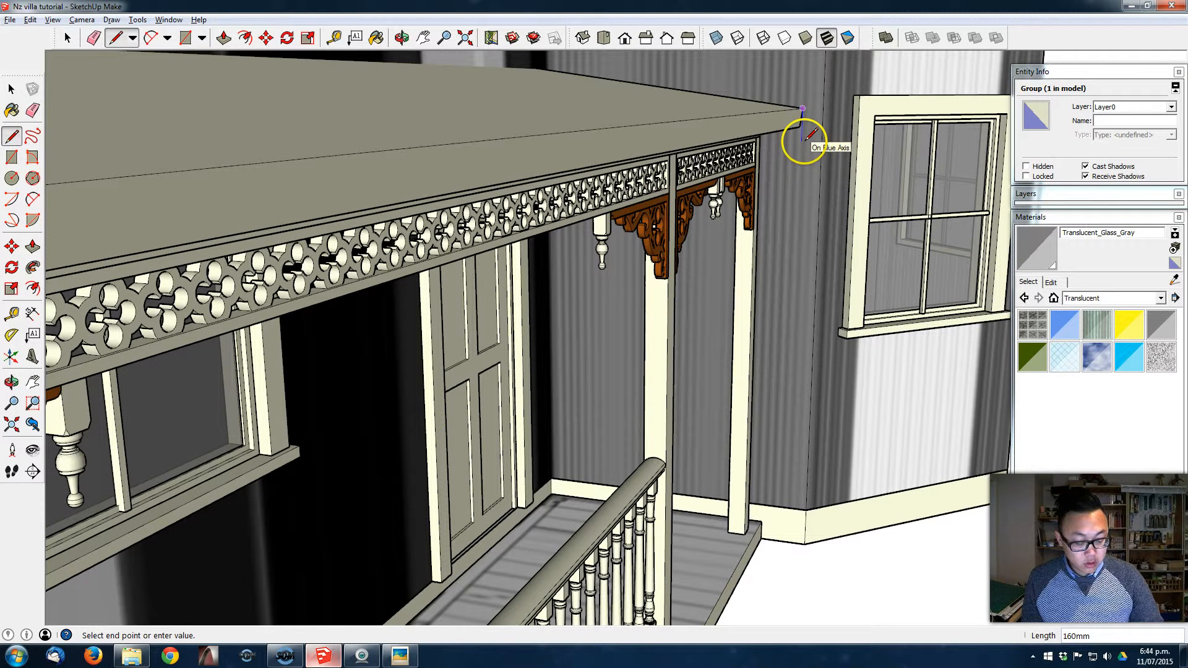
key(Return)
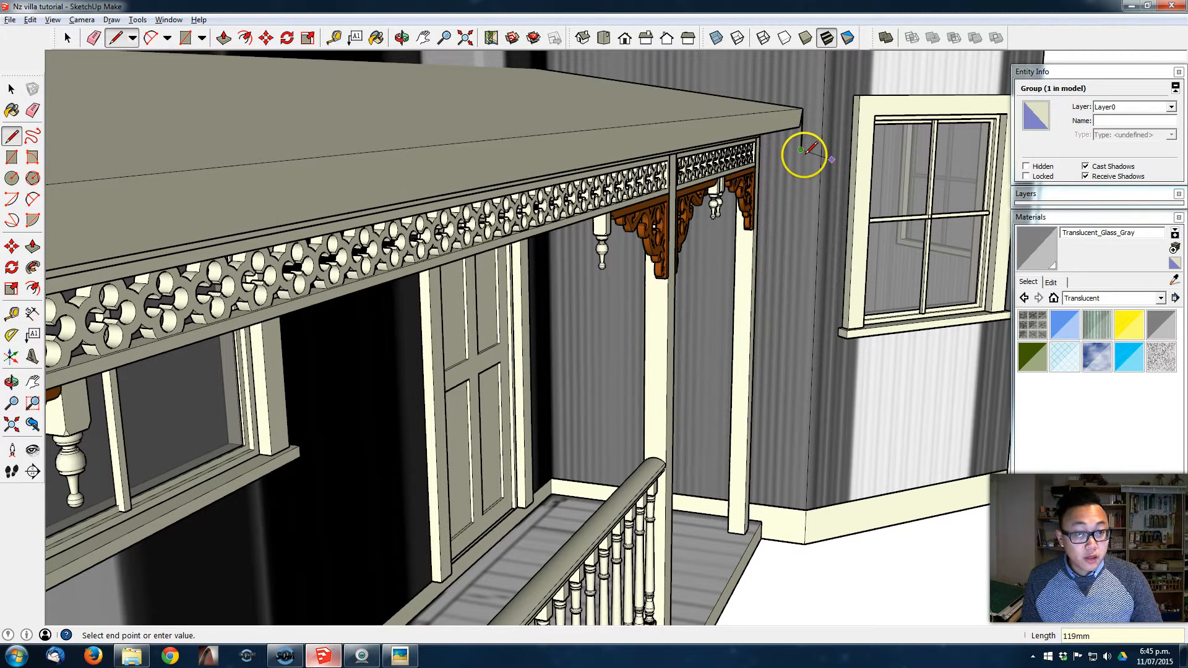
key(Return)
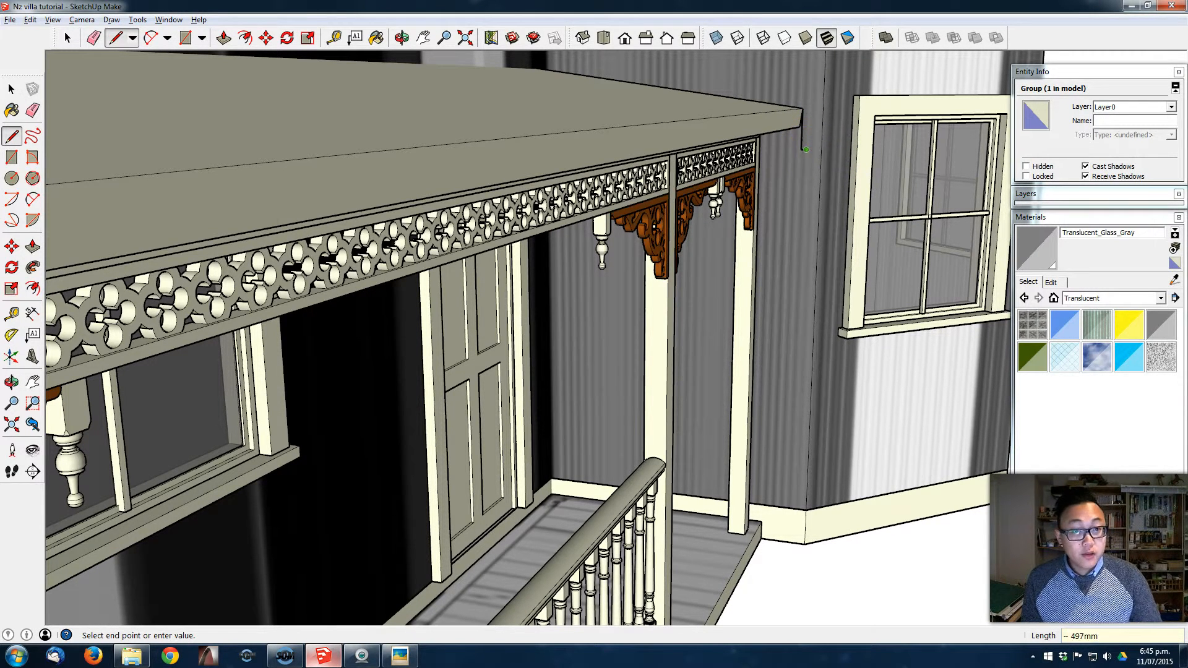
mouse_move(804, 183)
middle_down()
mouse_move(828, 87)
mouse_move(775, 180)
middle_up()
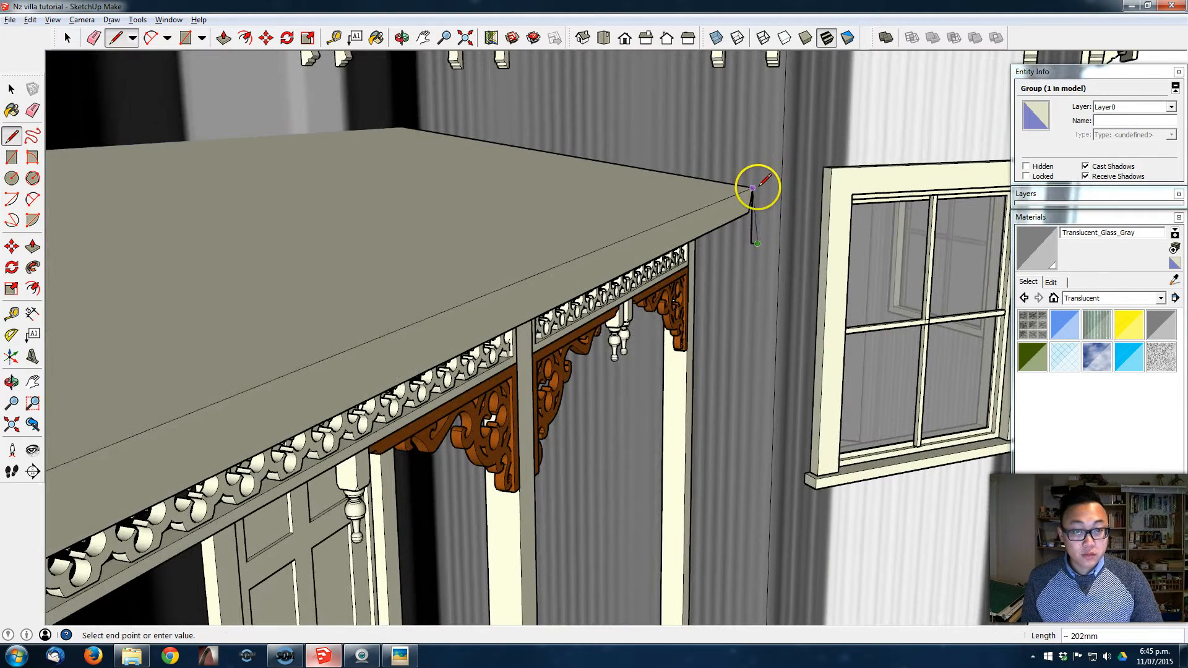
scroll(751, 198, down, 6)
Extrude the fascia profile 5090 mm along the veranda roof's front edge to the outer corner and group the board
key(p)
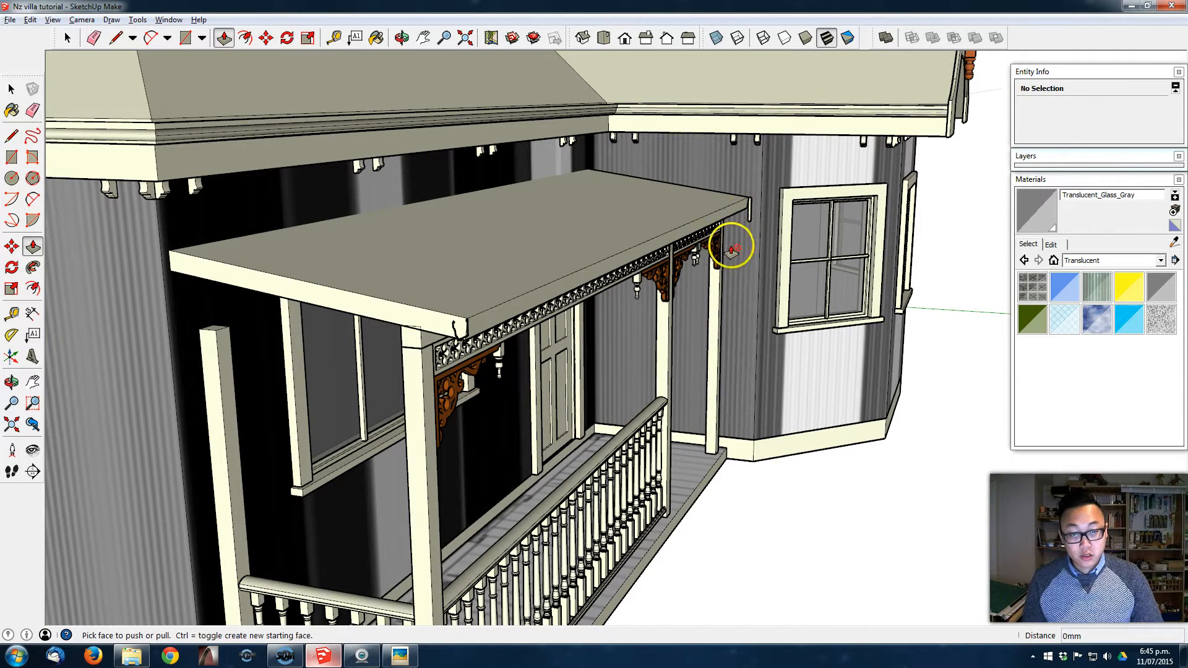
click(747, 215)
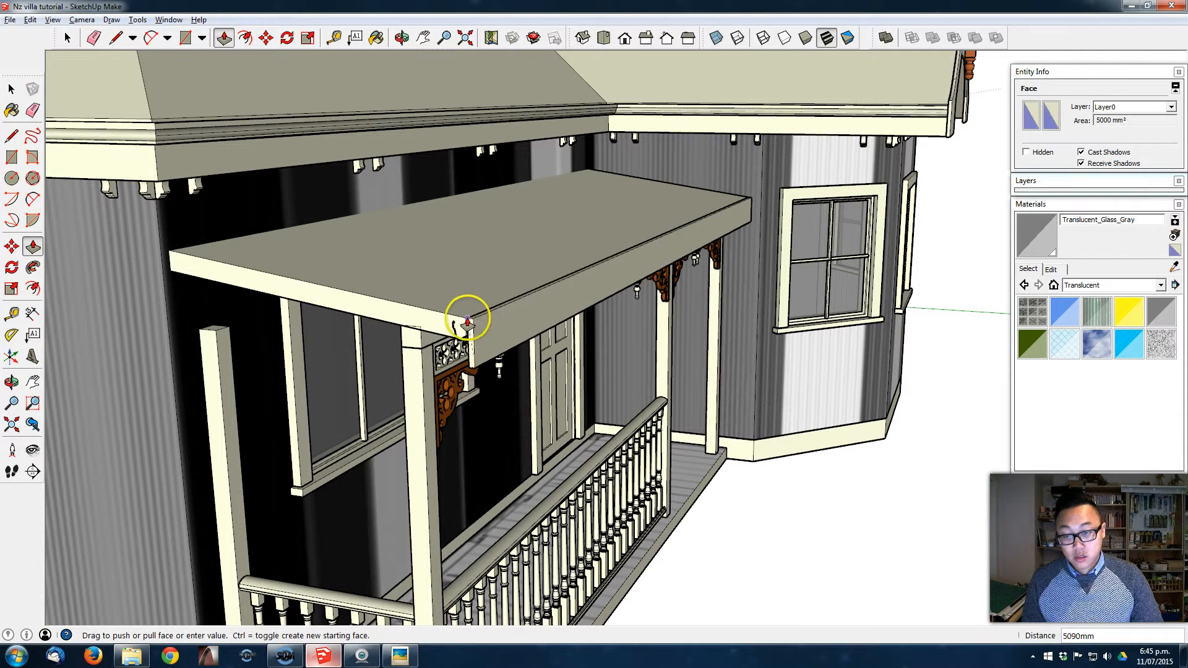
click(442, 319)
key(space)
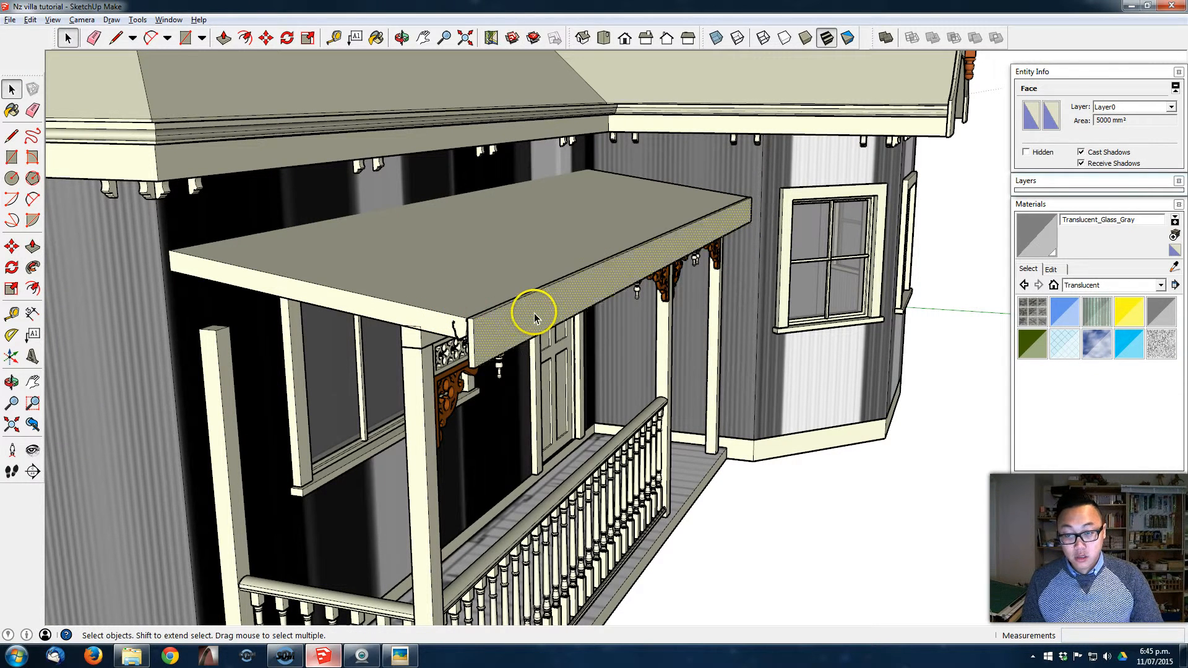
click(534, 319)
right_click(534, 319)
click(544, 416)
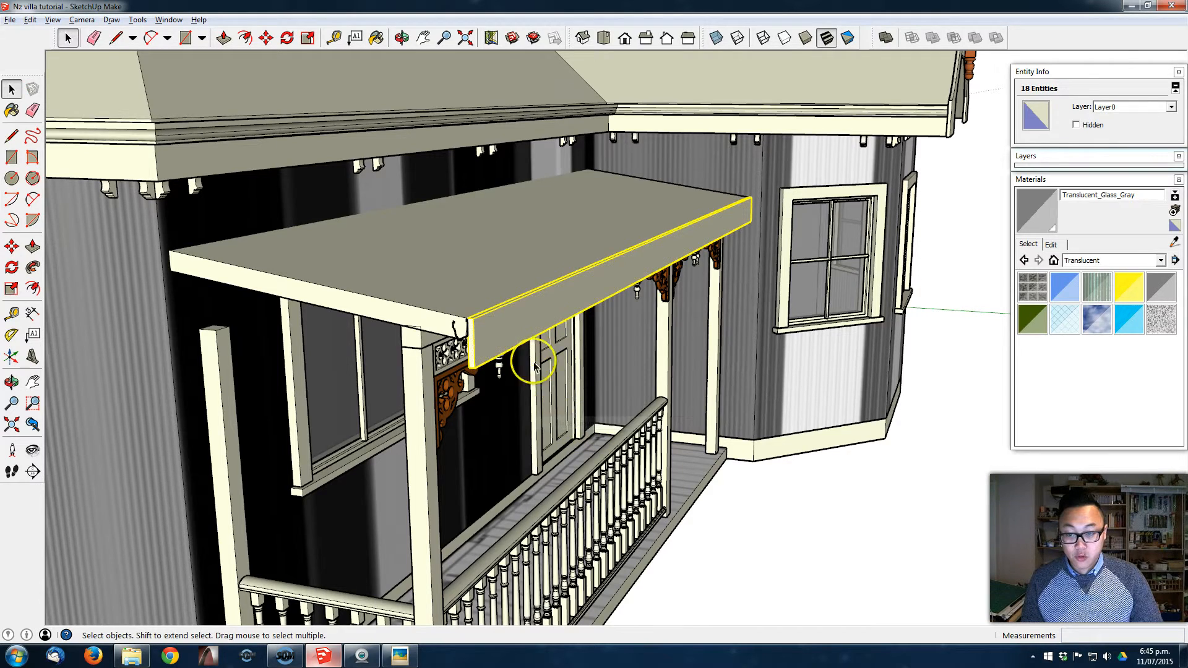
Rotate the grouped gutter profile 90 degrees about the new fascia's top outer corner so it projects in front of the fascia
scroll(474, 319, up, 3)
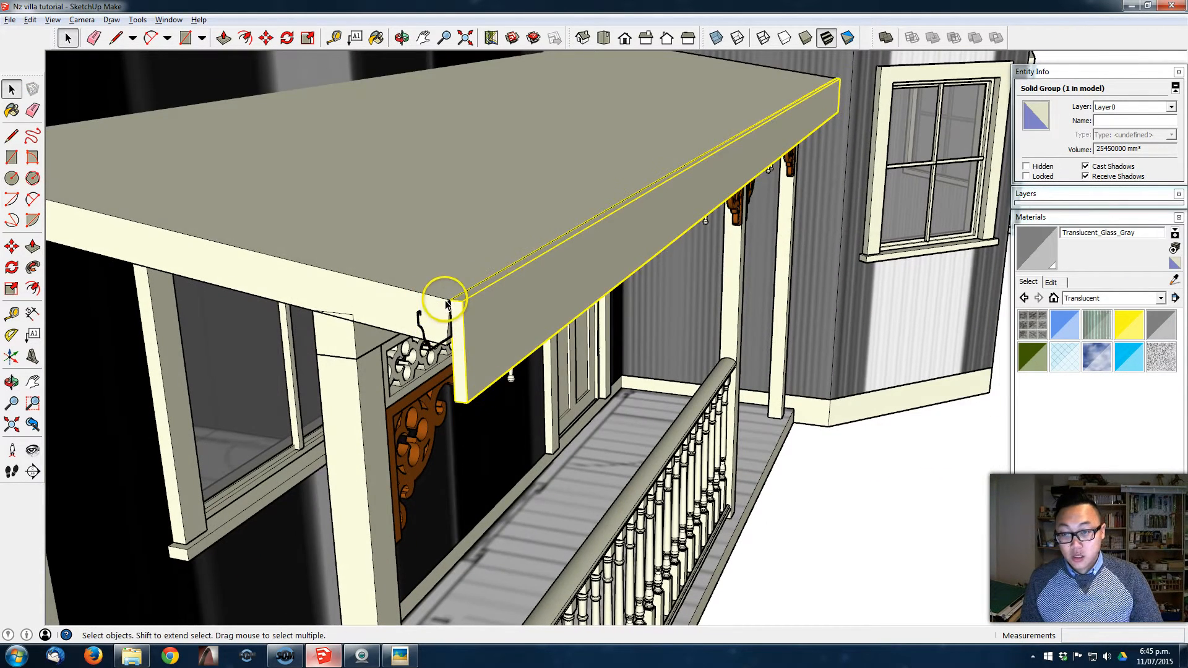
click(447, 308)
middle_drag(446, 310, 411, 340)
key(q)
middle_drag(348, 291, 485, 307)
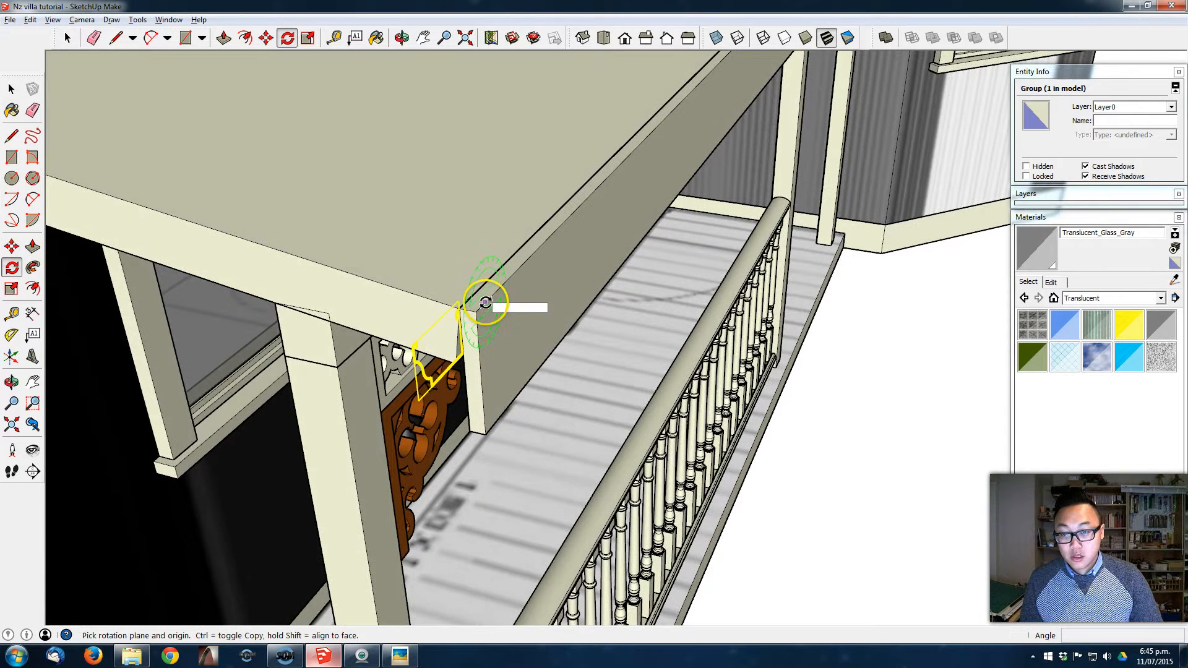
click(476, 312)
click(484, 303)
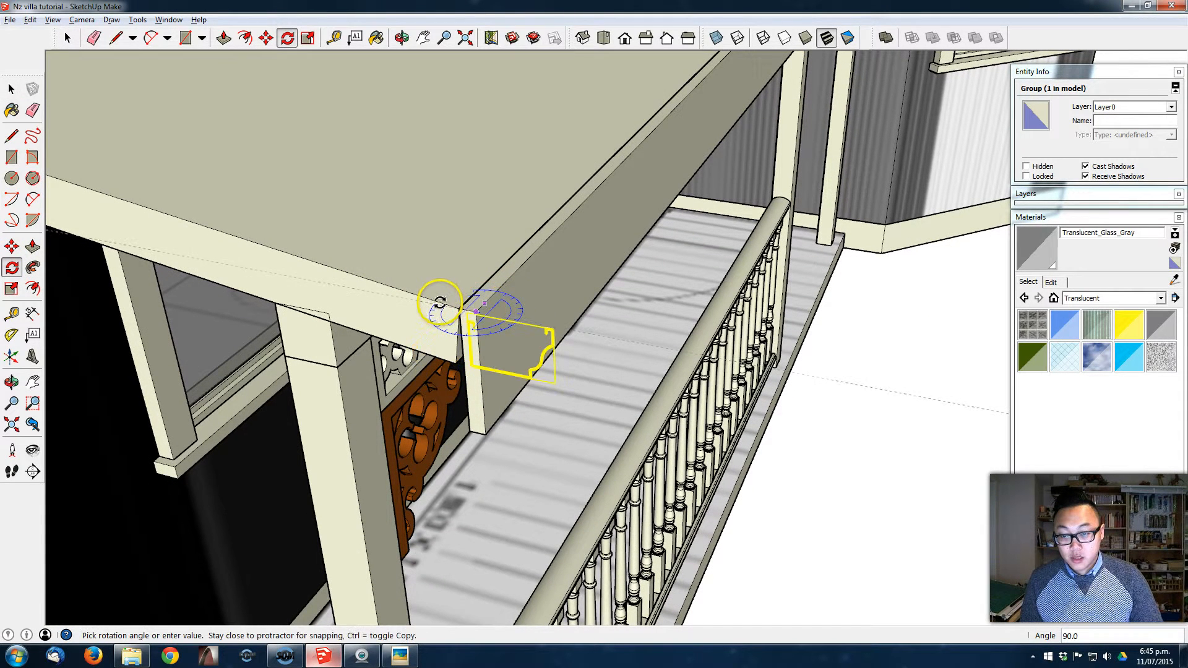
click(439, 303)
scroll(461, 316, up, 4)
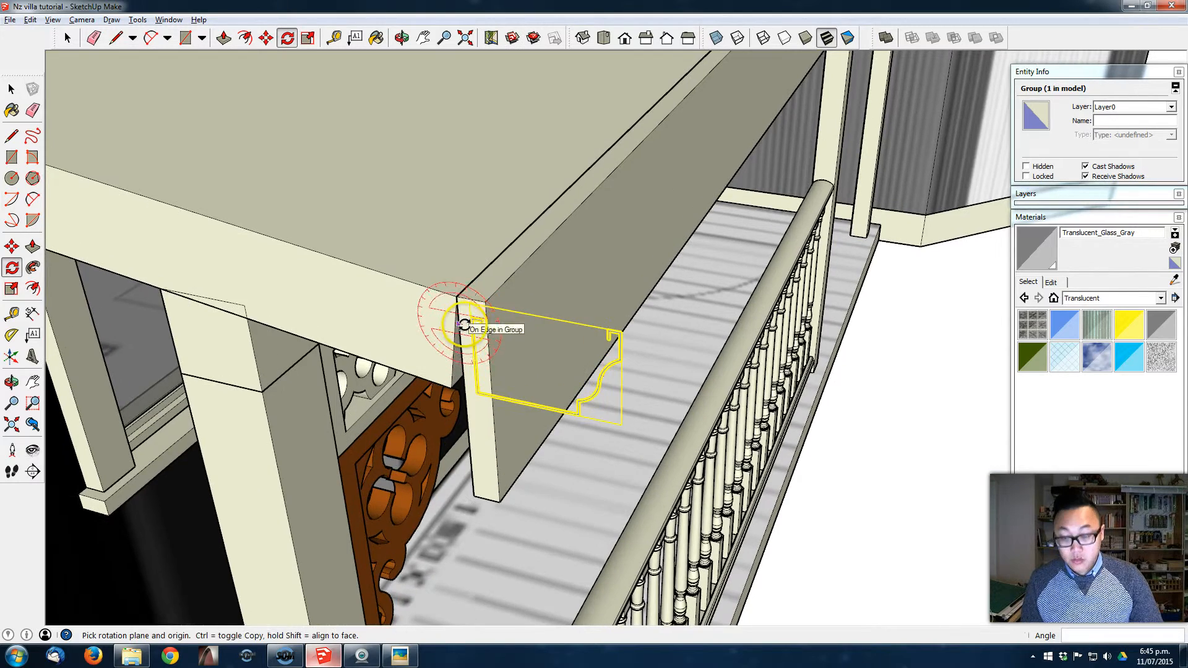
key(m)
key(space)
Open the gutter profile group and extrude the profile along the veranda fascia to its far end by the bay window
scroll(460, 370, down, 3)
double_click(458, 365)
middle_drag(458, 354, 369, 471)
scroll(371, 458, down, 3)
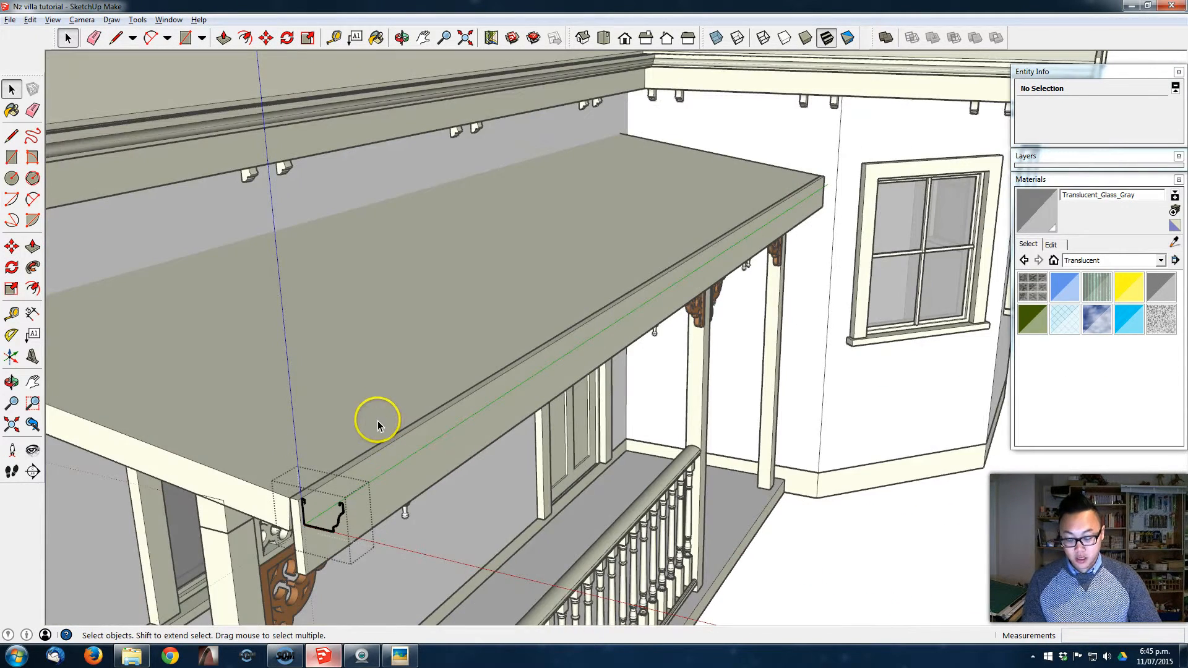
key(p)
click(342, 513)
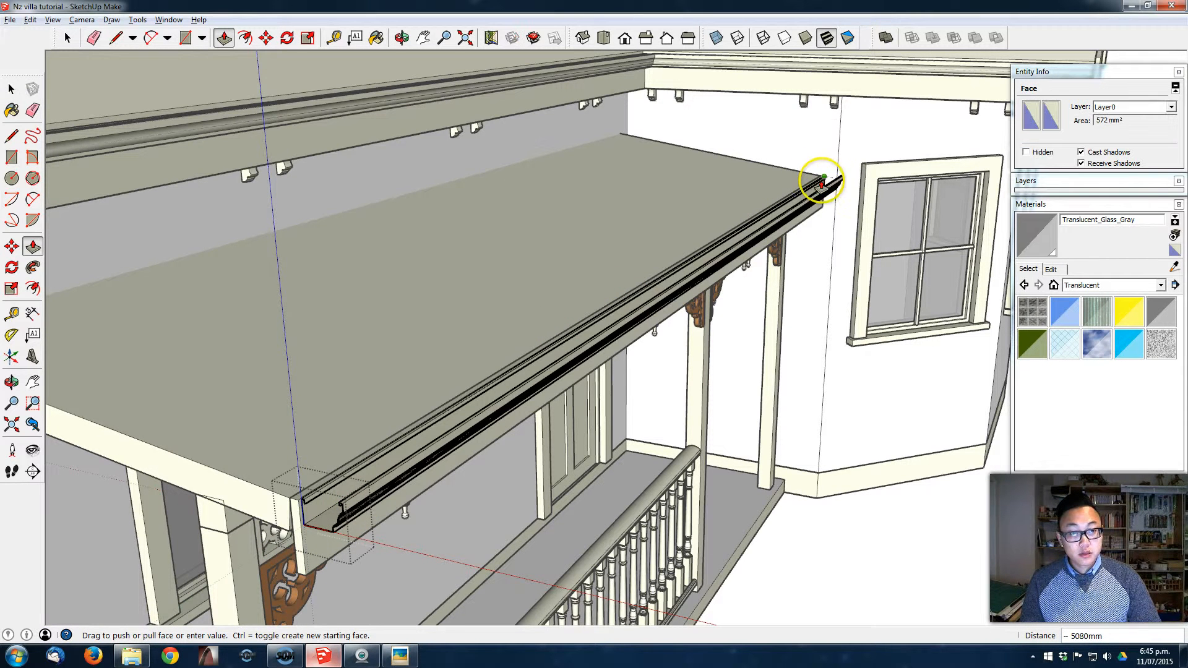
click(823, 206)
key(space)
Draw a rectangle from the top of the veranda's wall post to the front post and extrude it upward into a side beam
middle_drag(798, 226, 796, 273)
middle_drag(426, 358, 248, 285)
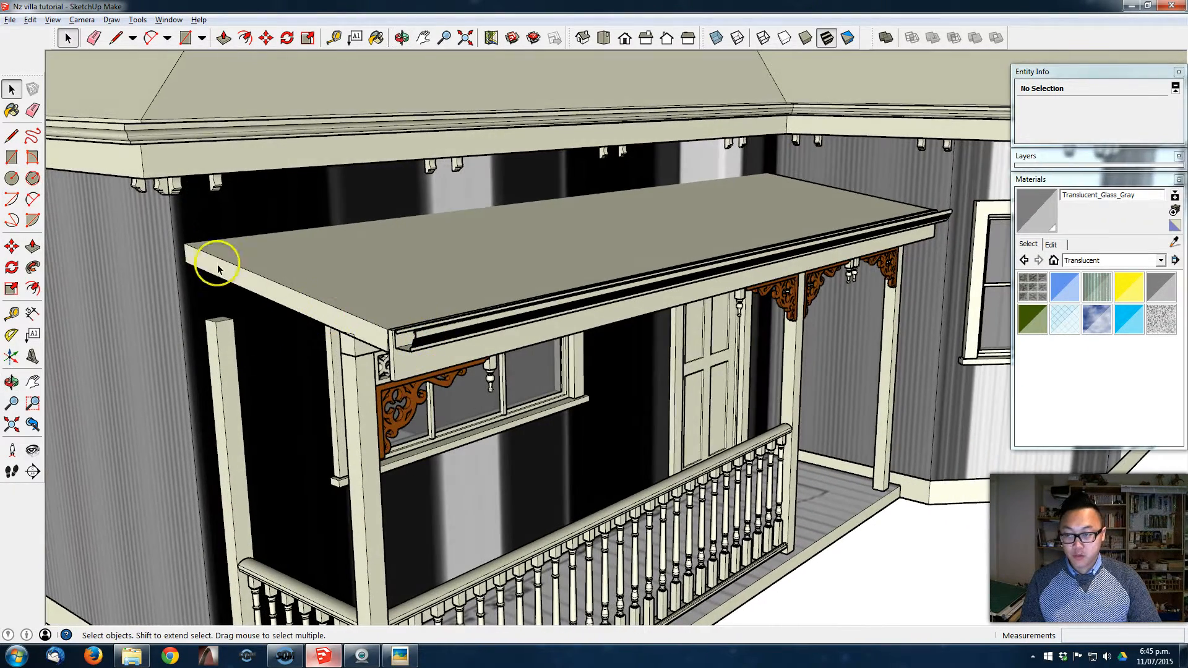
middle_drag(240, 348, 786, 328)
mouse_move(391, 330)
middle_down()
mouse_move(502, 347)
mouse_move(470, 326)
mouse_move(408, 327)
middle_up()
mouse_move(689, 336)
middle_down()
mouse_move(737, 313)
mouse_move(693, 329)
mouse_move(733, 313)
mouse_move(697, 300)
mouse_move(416, 332)
mouse_move(395, 396)
middle_up()
key(r)
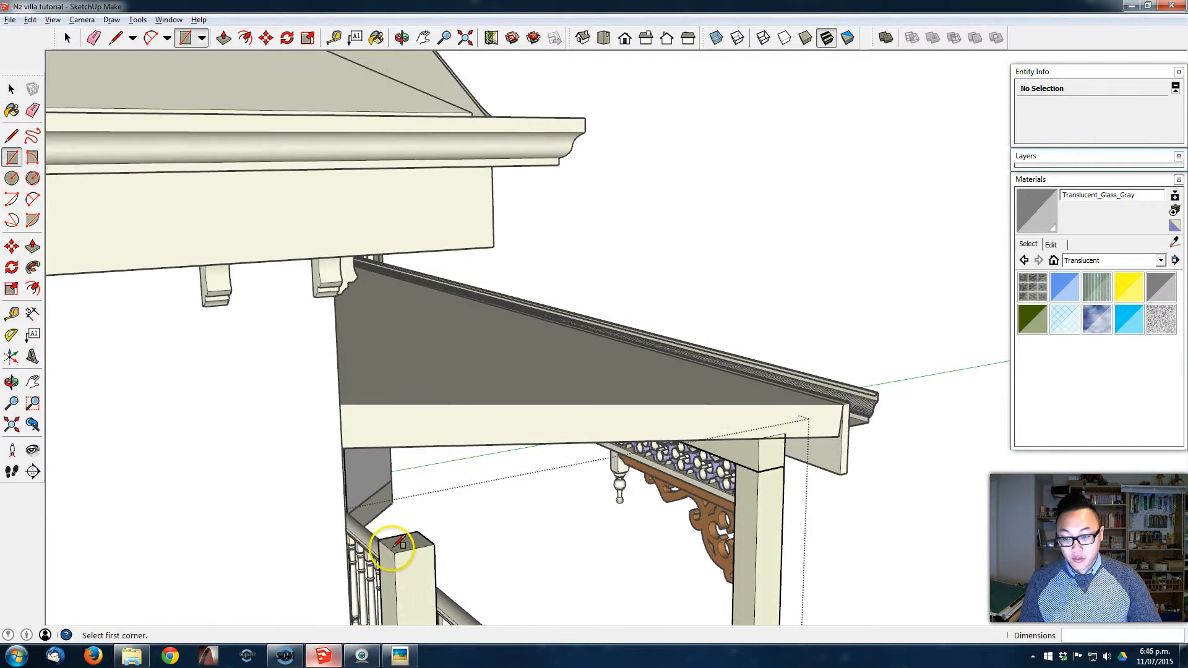
click(381, 546)
click(757, 474)
key(p)
click(735, 470)
click(737, 462)
Select the whole side beam between the two end posts and make it a group
key(space)
triple_click(736, 459)
right_click(736, 457)
click(778, 362)
Draw a 200 mm vertical line down from the veranda roof's outer corner at the house wall
middle_drag(922, 310, 453, 332)
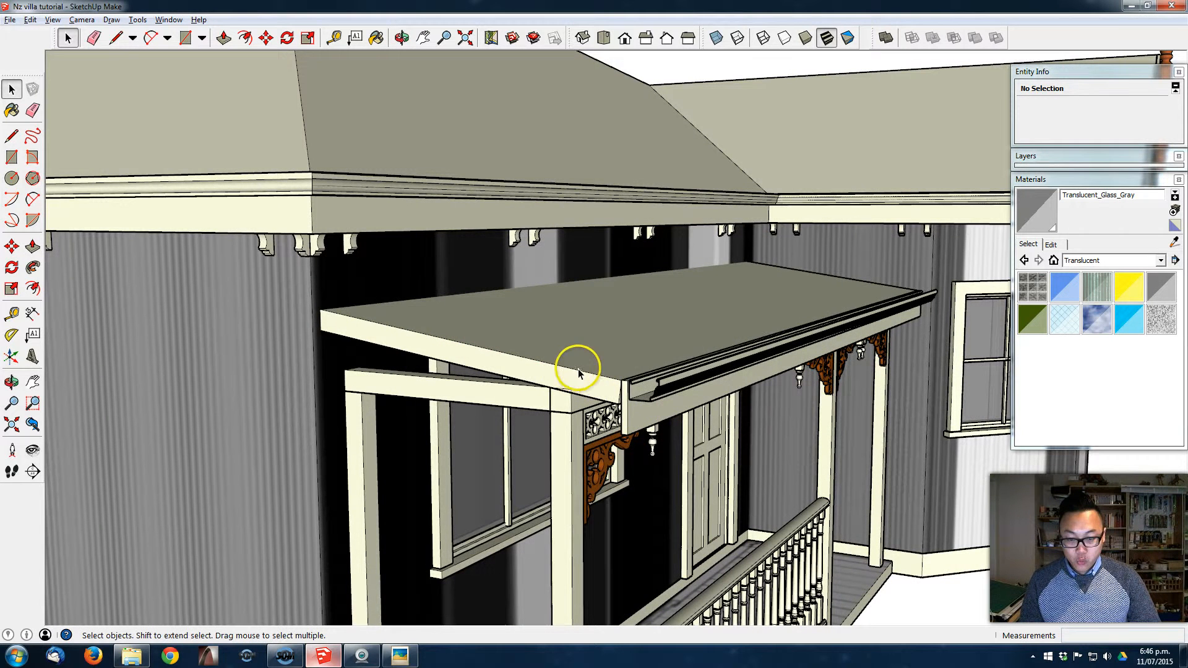
scroll(588, 366, up, 2)
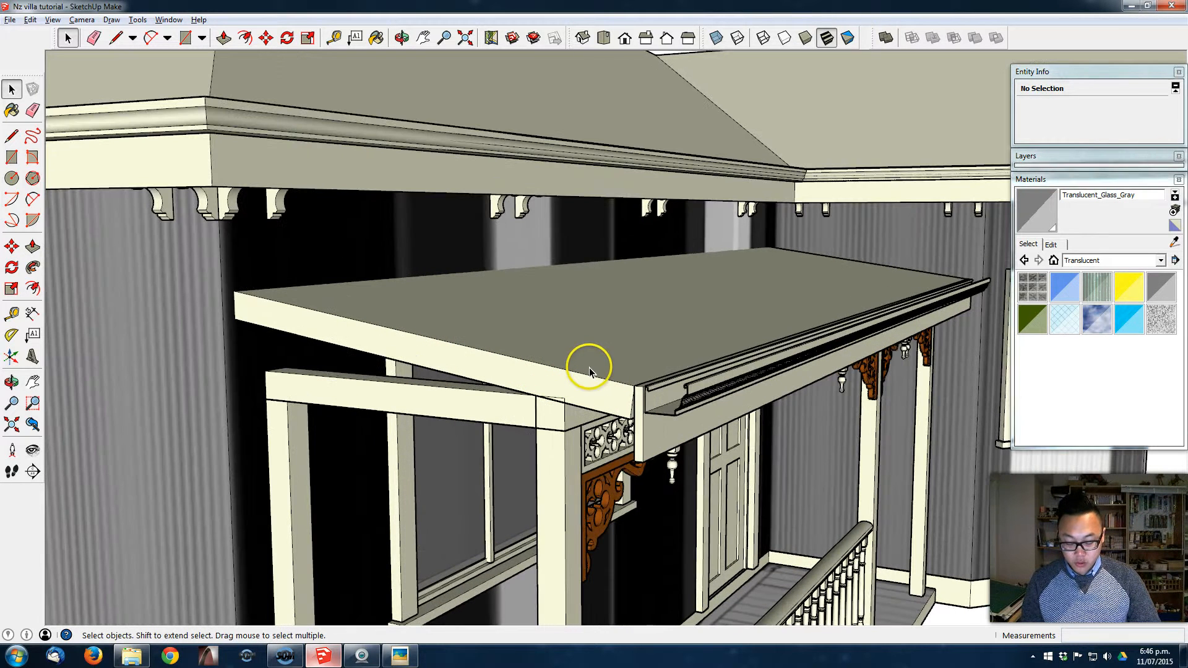
key(l)
click(234, 291)
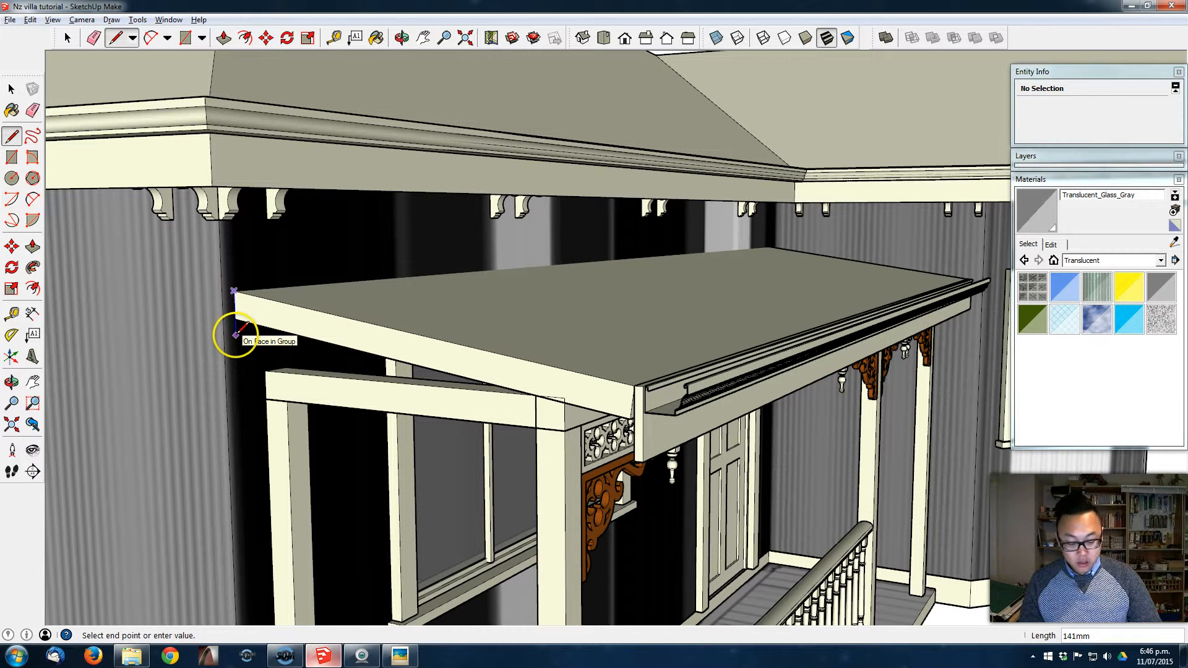
text(200)
key(Return)
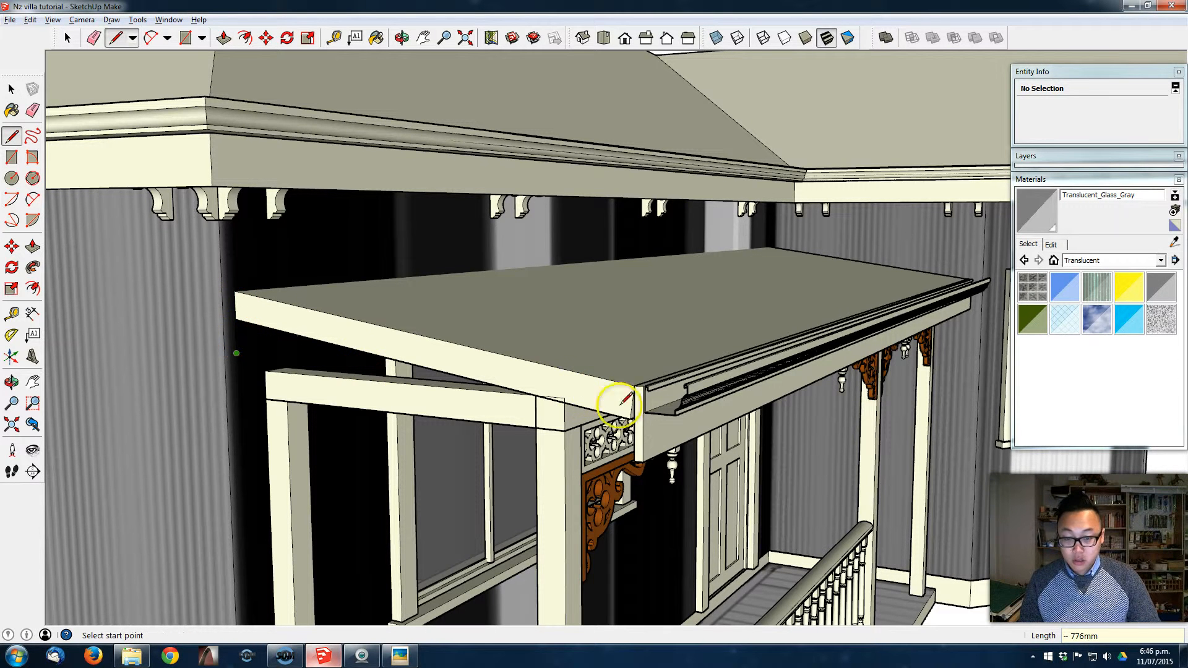
Outline the bargeboard face along the roof's sloping side edge, down the wall line and back to the fascia's bottom corner
click(634, 386)
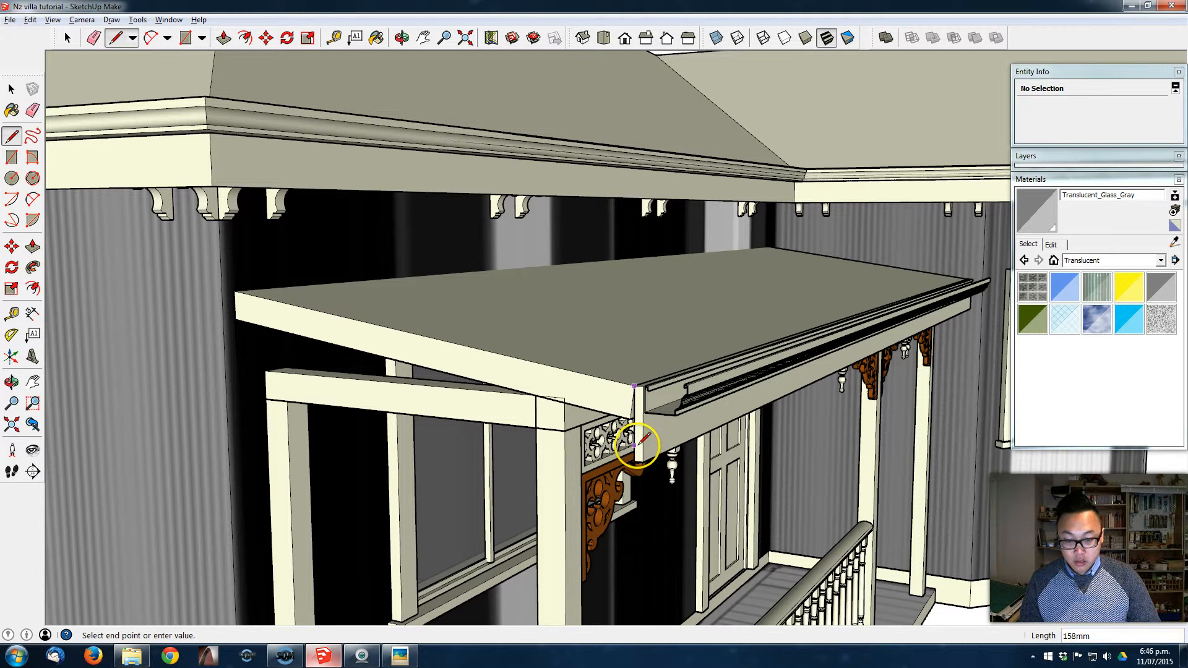
key(Escape)
click(635, 386)
click(234, 291)
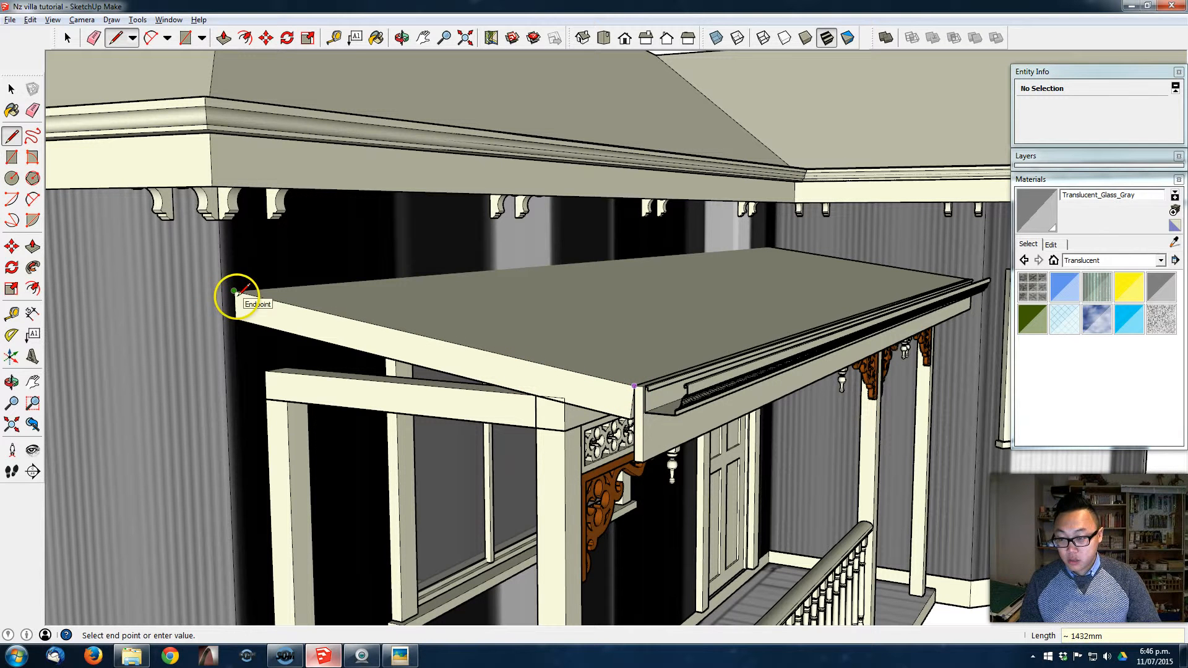
click(236, 354)
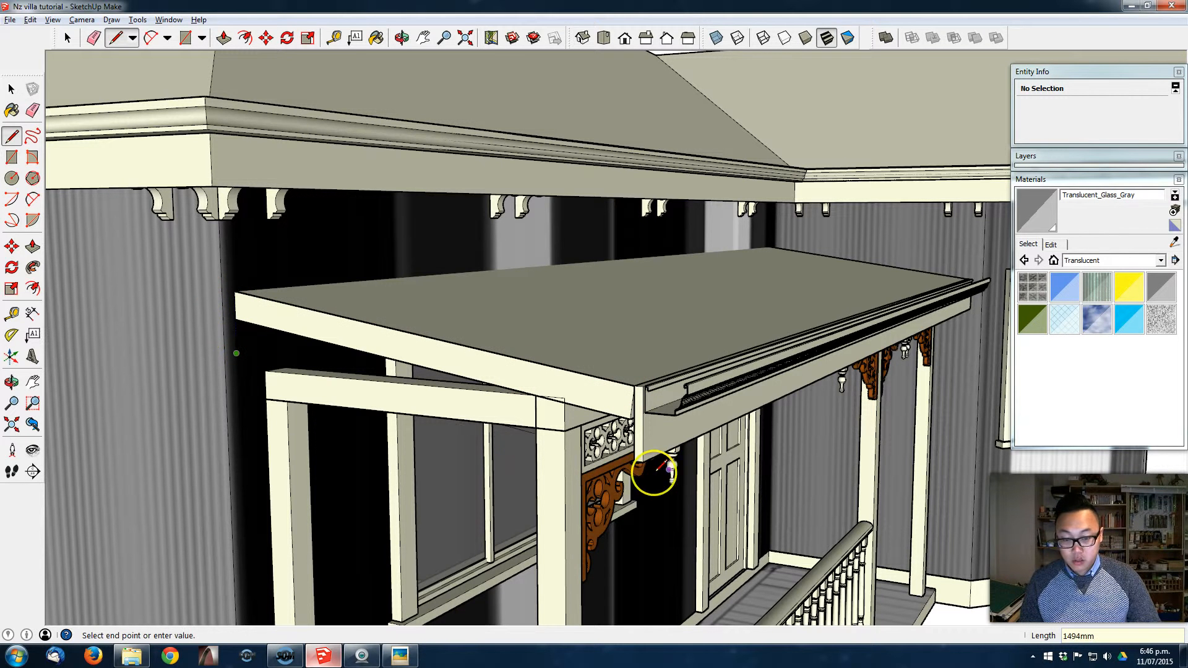
click(632, 460)
middle_drag(573, 446, 594, 468)
Extrude the sloping bargeboard face outward by 25 mm
key(p)
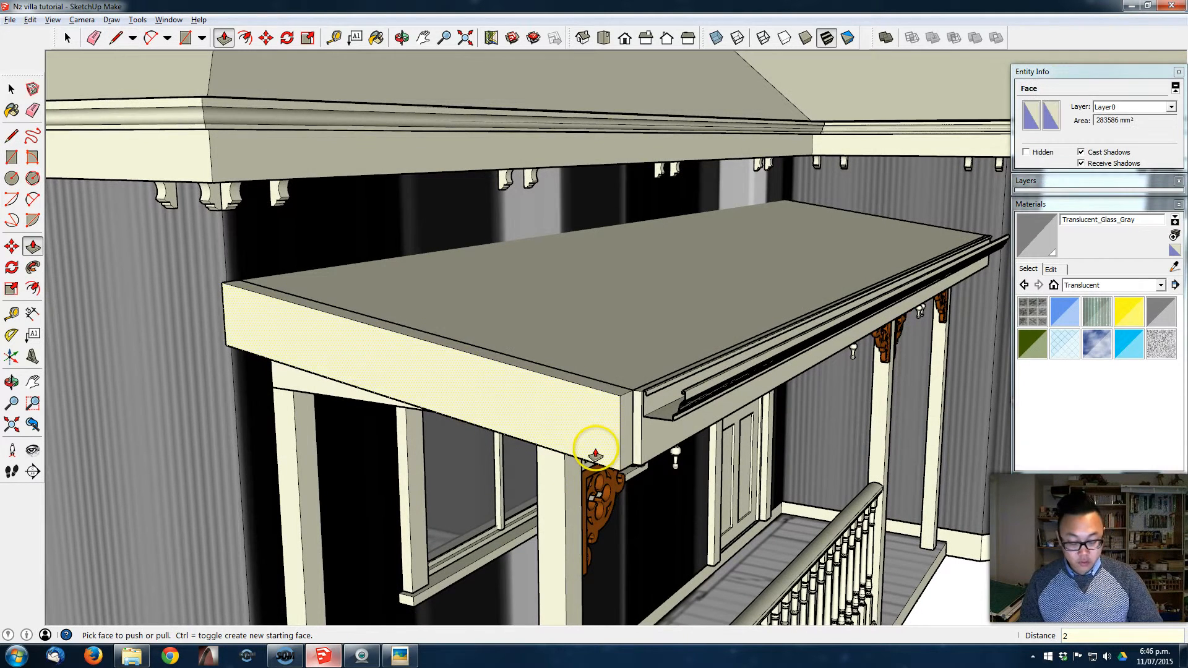
click(595, 450)
click(662, 431)
Pull the bargeboard's front end face forward until it covers the ends of the fascia and gutter
scroll(619, 411, up, 3)
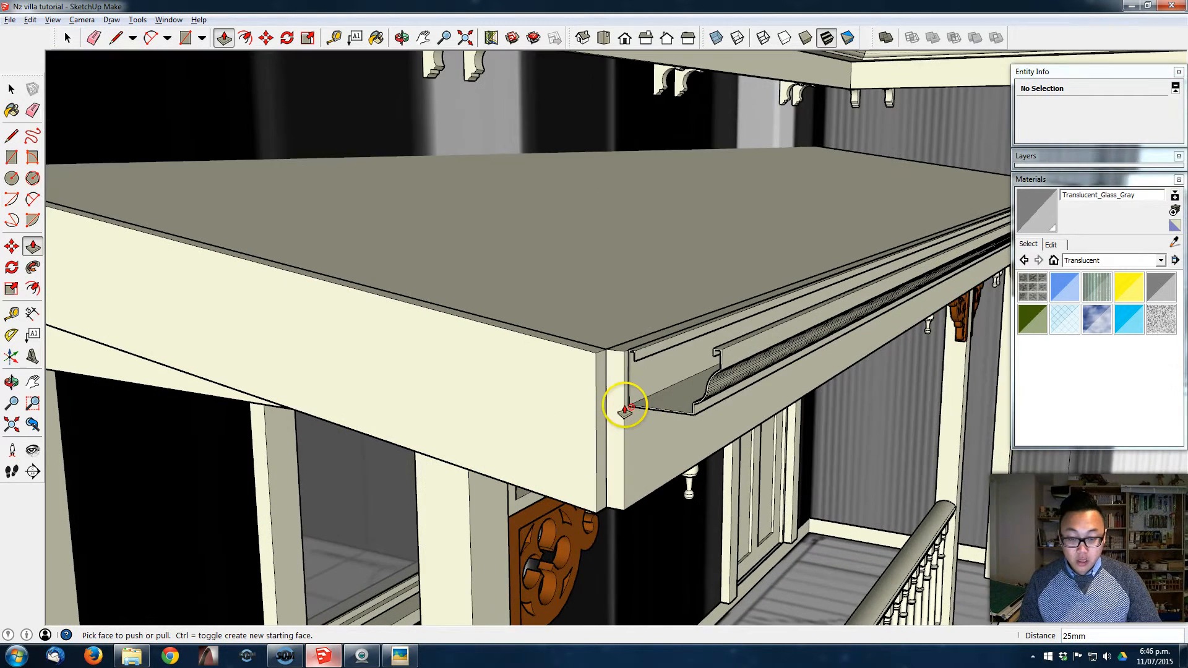
scroll(582, 425, down, 2)
middle_drag(582, 425, 657, 406)
scroll(604, 399, up, 1)
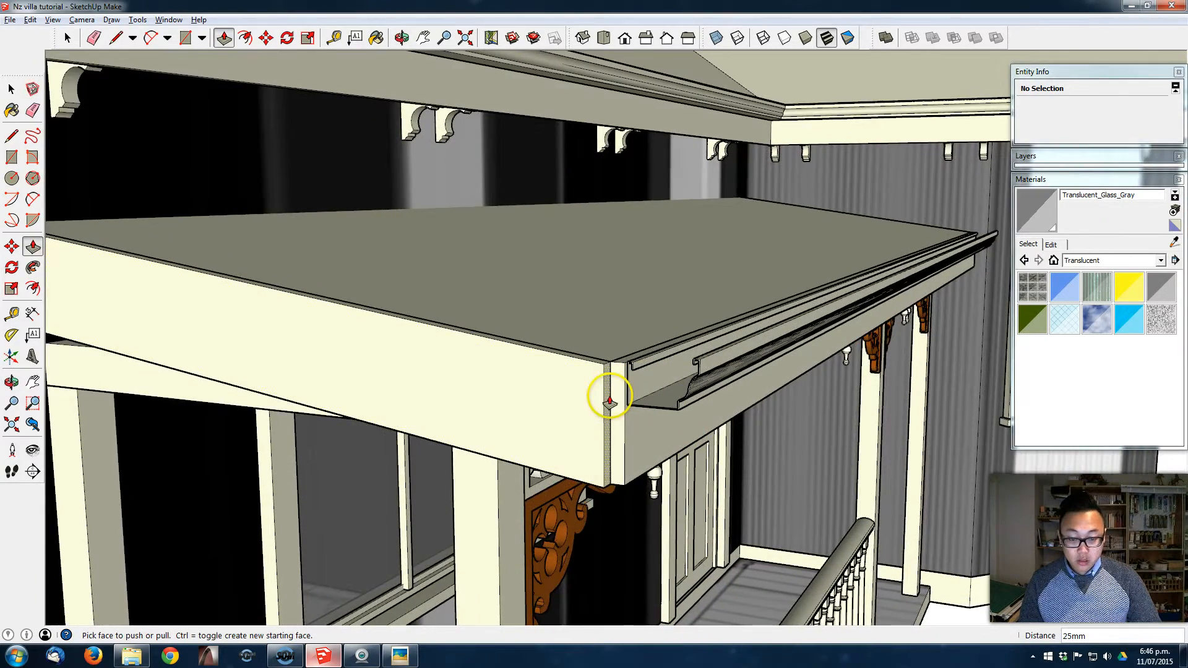
drag(611, 396, 701, 360)
middle_drag(701, 361, 522, 331)
middle_drag(593, 373, 694, 390)
Make the extended veranda bargeboard a group and clear the selection
key(space)
click(680, 403)
double_click(680, 404)
right_click(680, 403)
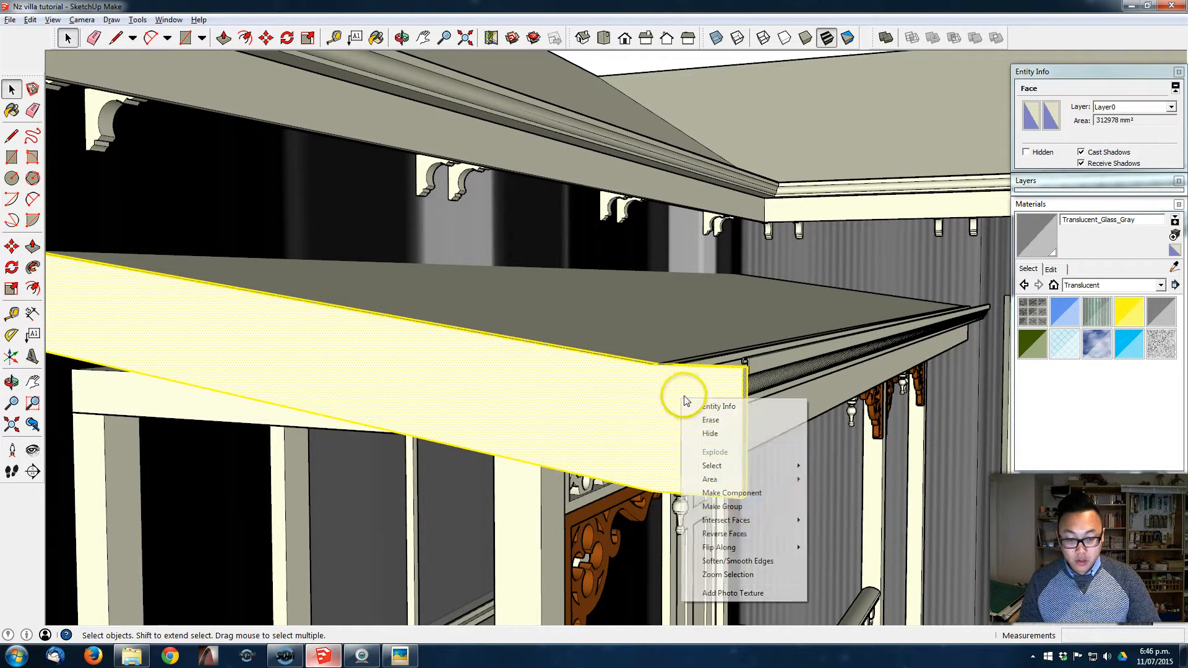
click(744, 506)
scroll(683, 457, down, 2)
scroll(690, 369, down, 4)
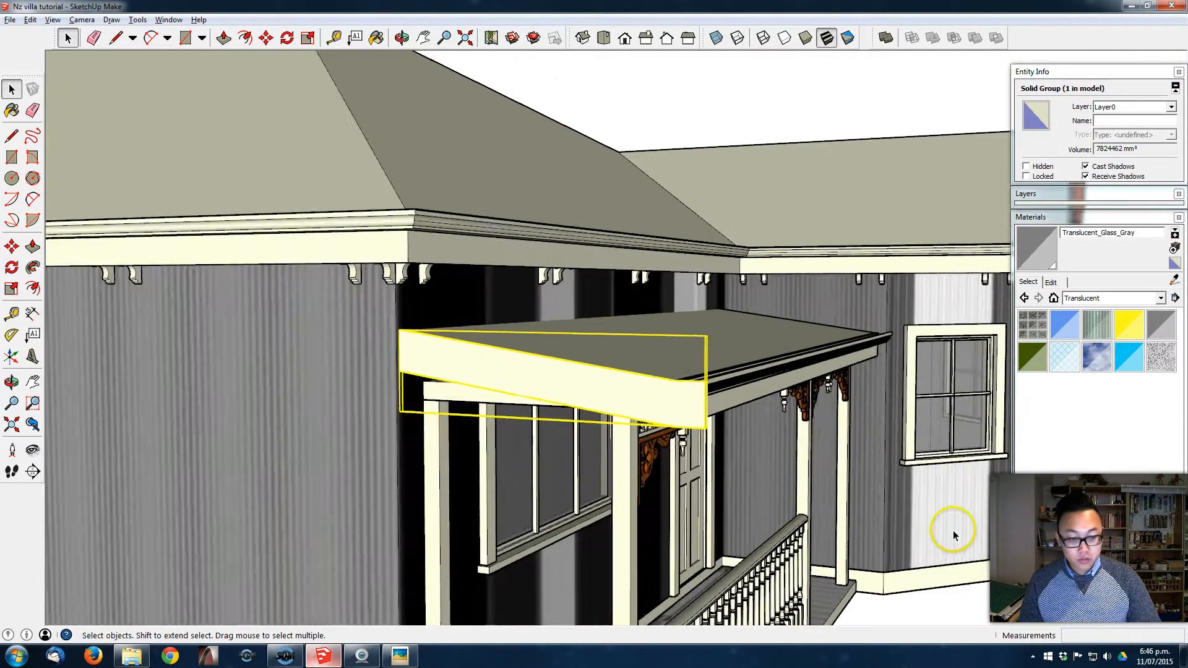
click(1063, 540)
Open the veranda gutter's group for editing at the end where its curved face meets the bargeboard
middle_drag(767, 421, 613, 471)
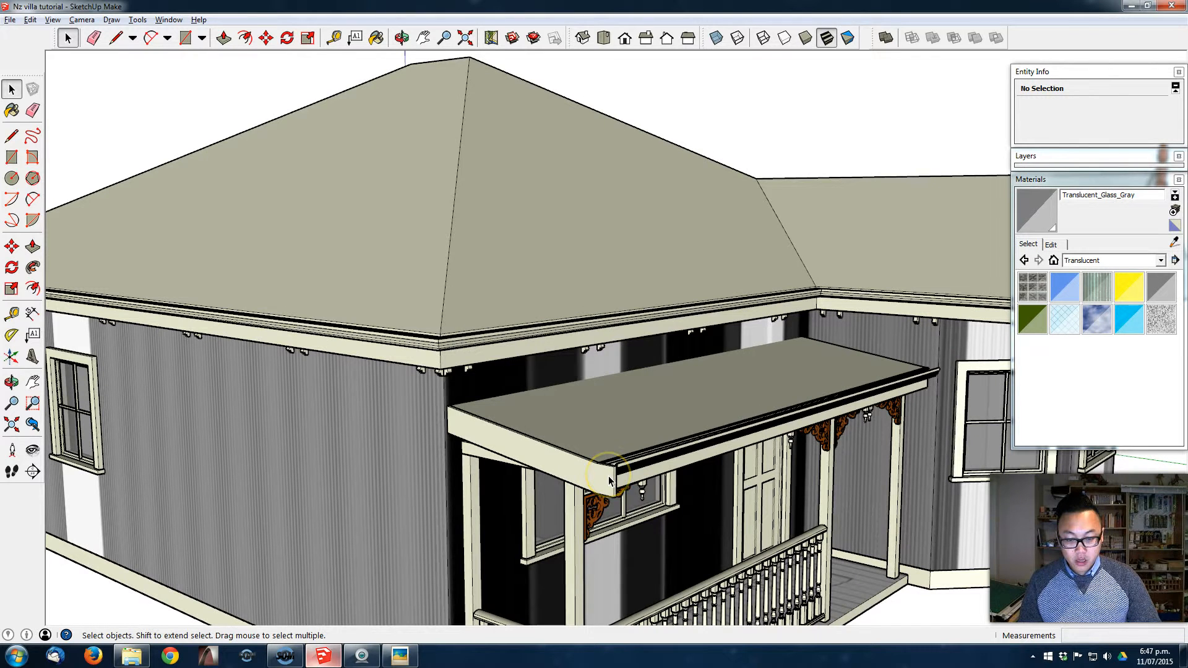
click(609, 476)
click(609, 477)
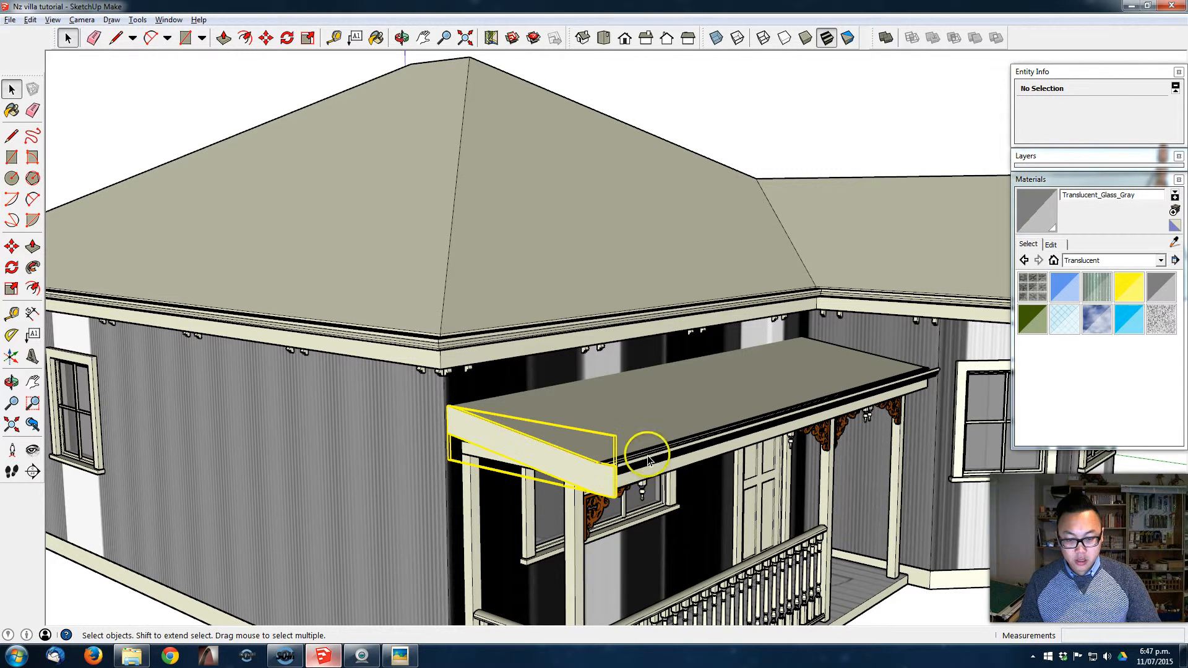
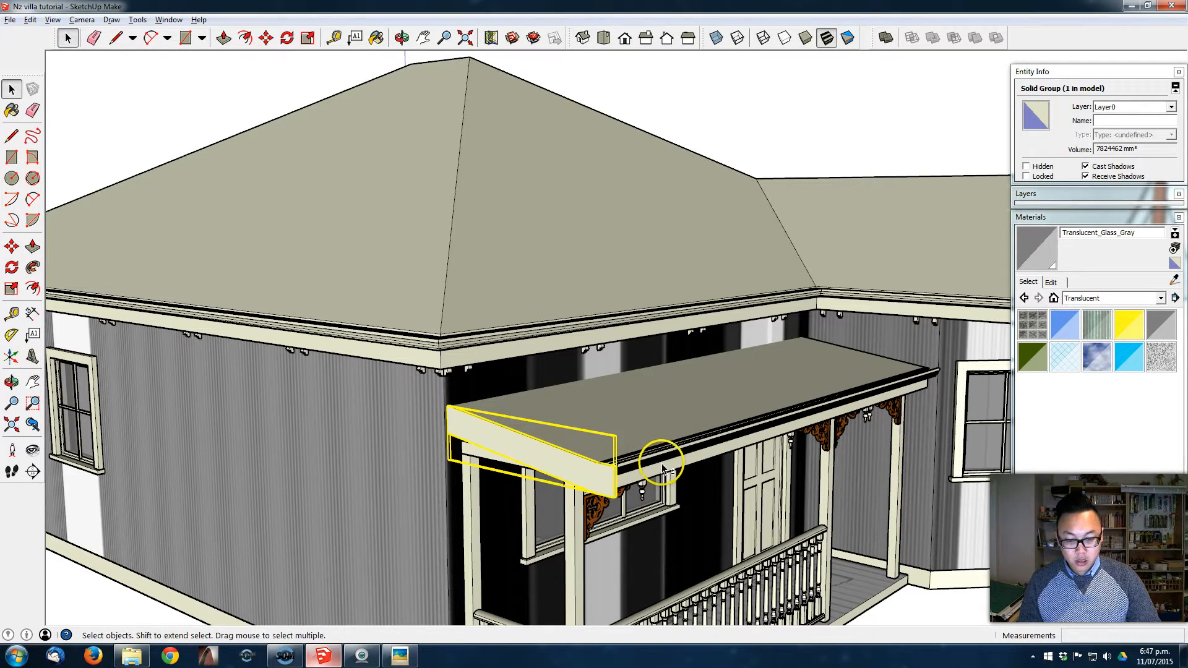
middle_drag(670, 468, 693, 480)
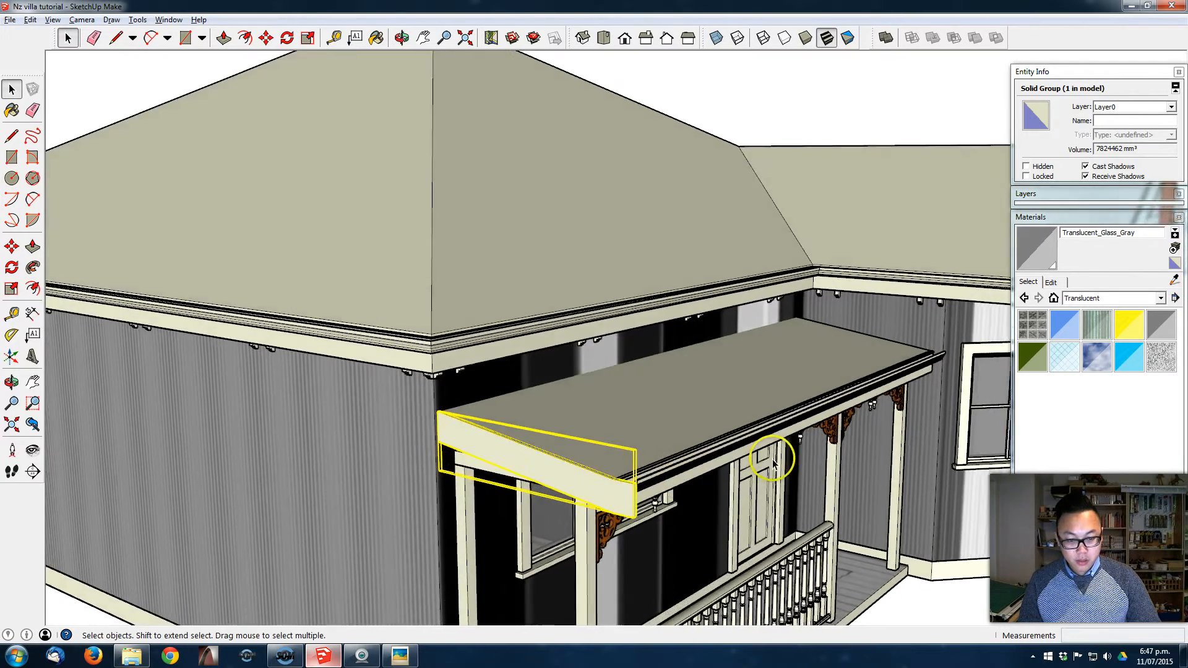
scroll(758, 456, up, 3)
scroll(692, 431, up, 2)
middle_drag(637, 447, 748, 401)
scroll(479, 501, up, 2)
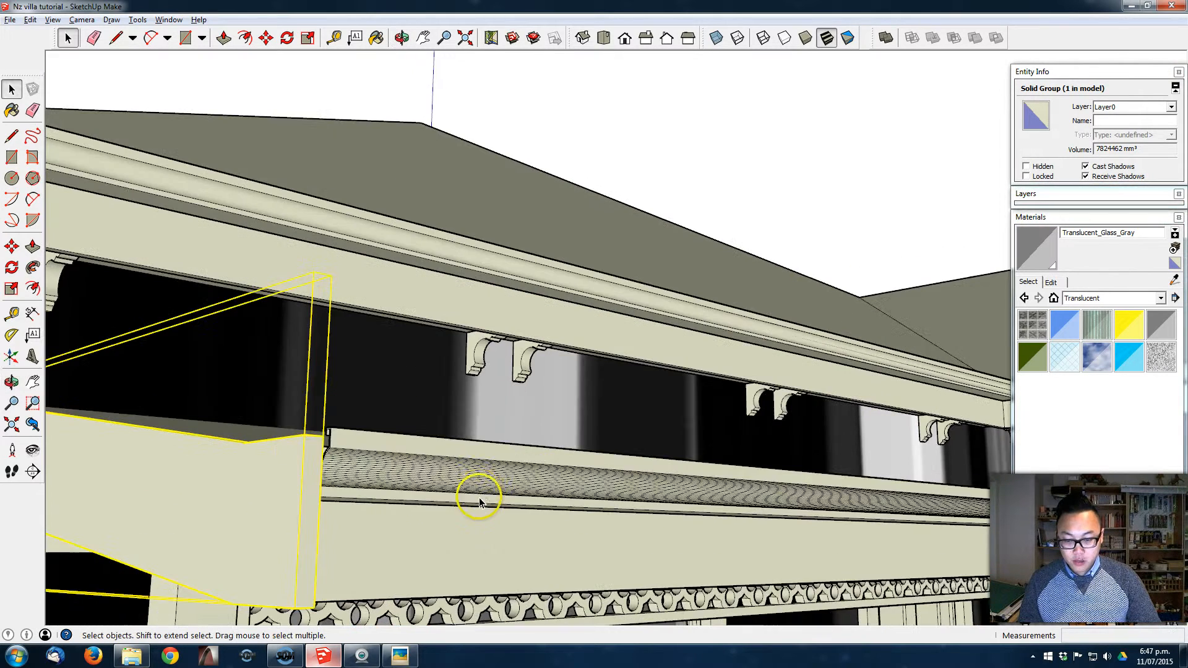
click(477, 478)
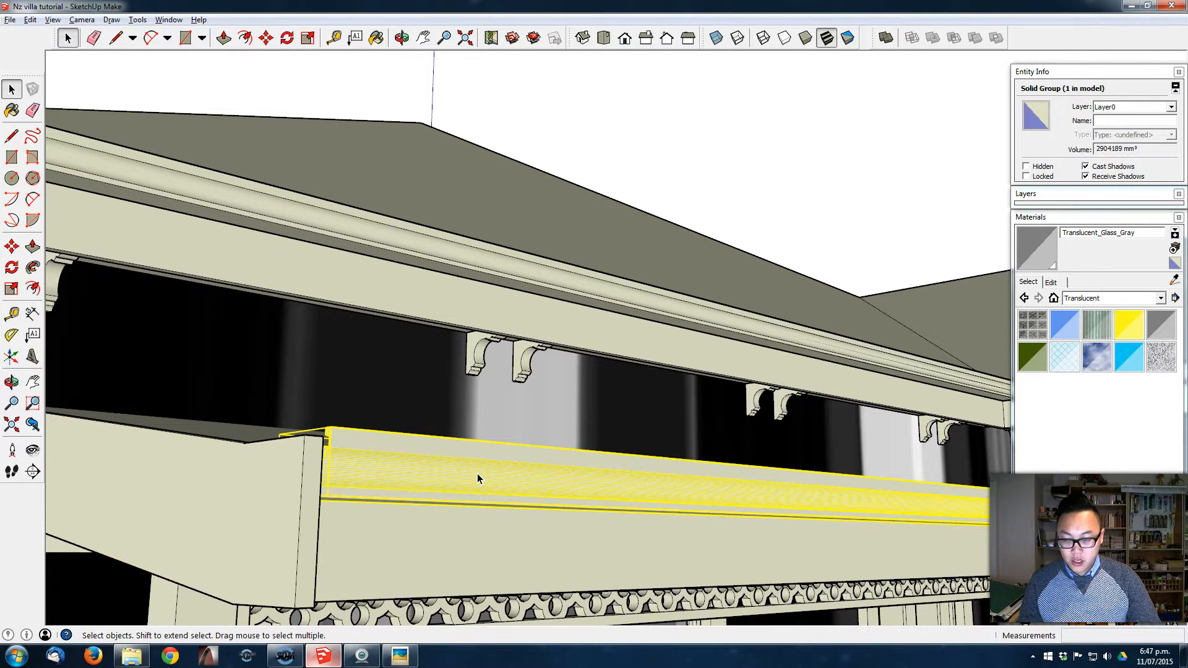
middle_drag(480, 475, 768, 474)
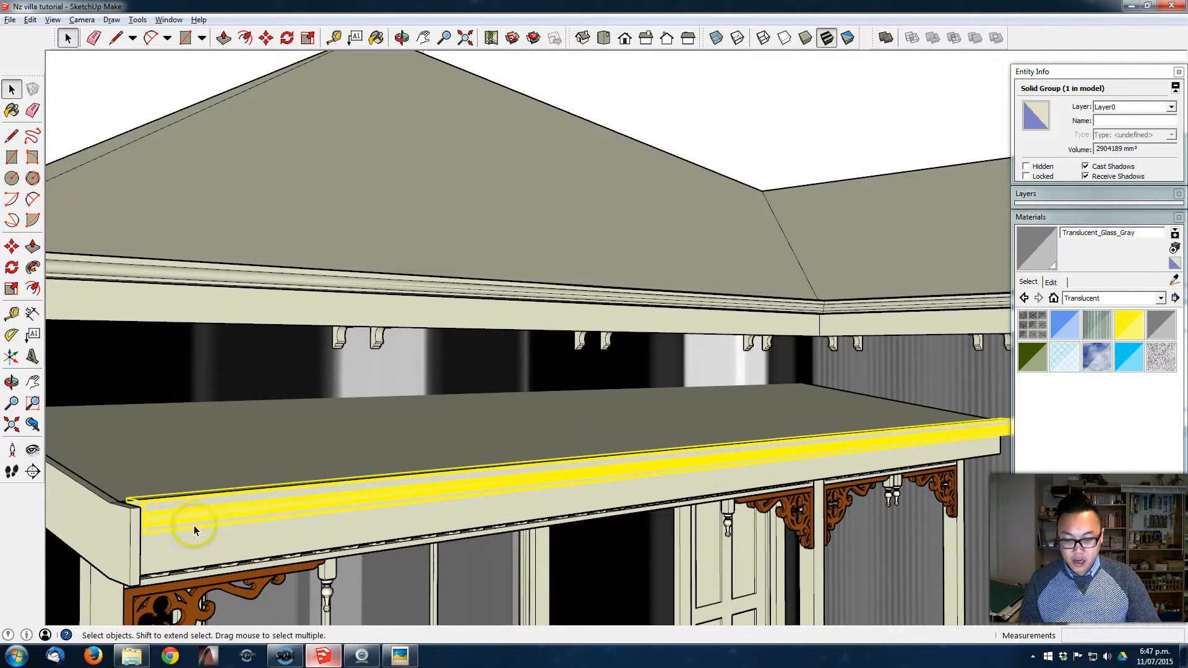
middle_drag(468, 503, 478, 510)
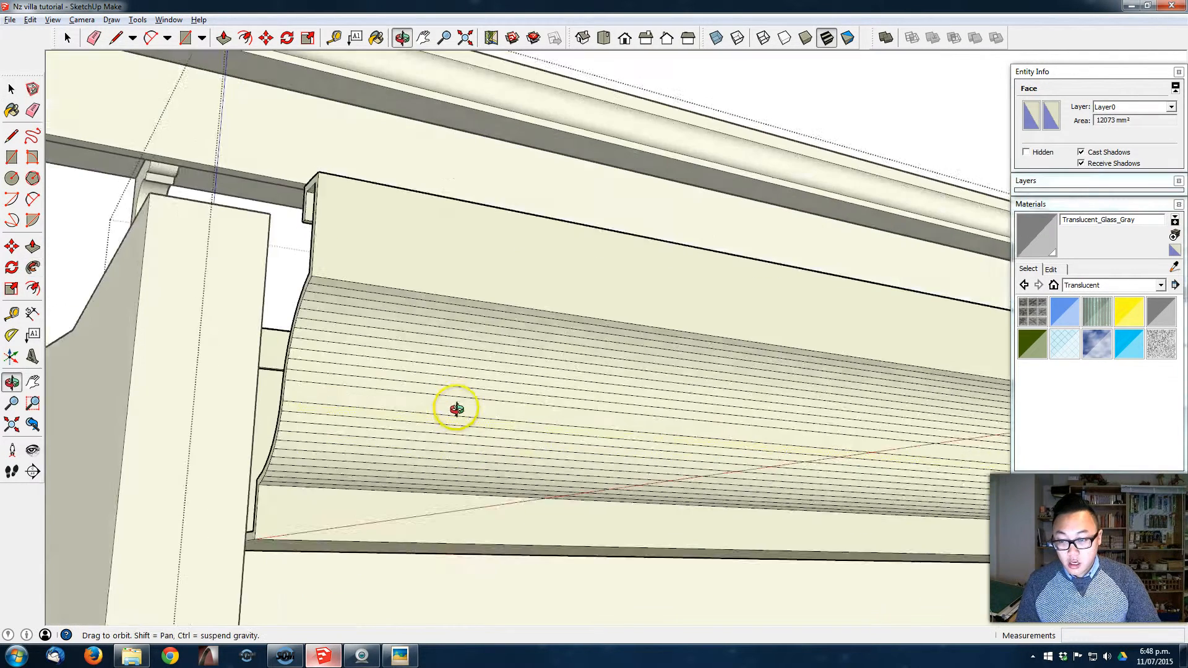
middle_drag(456, 411, 464, 420)
middle_drag(887, 147, 854, 235)
middle_drag(589, 525, 361, 384)
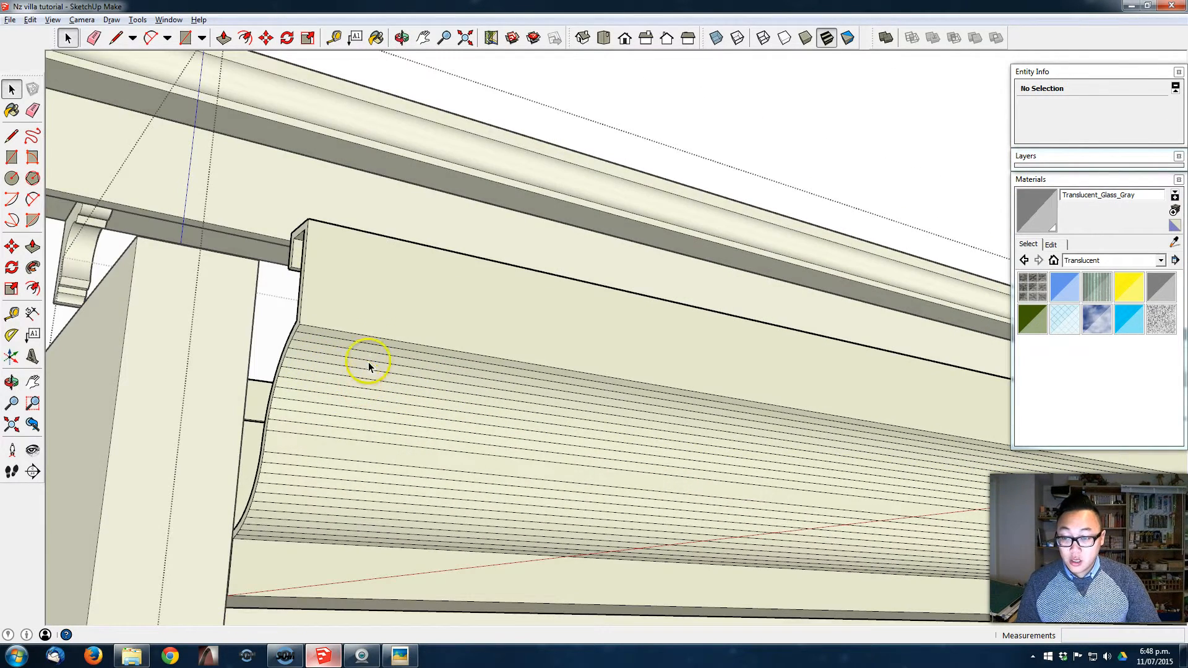
Soften the uppermost lengthwise edges on the gutter's curved face one at a time
click(380, 346)
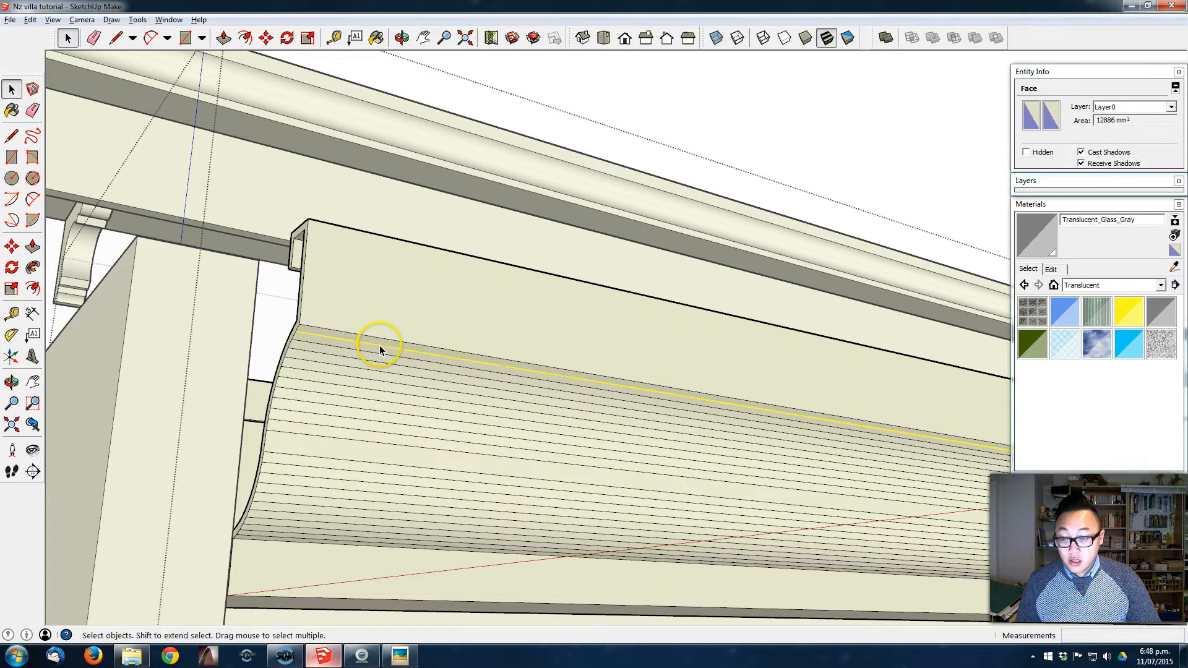
right_click(380, 345)
click(446, 411)
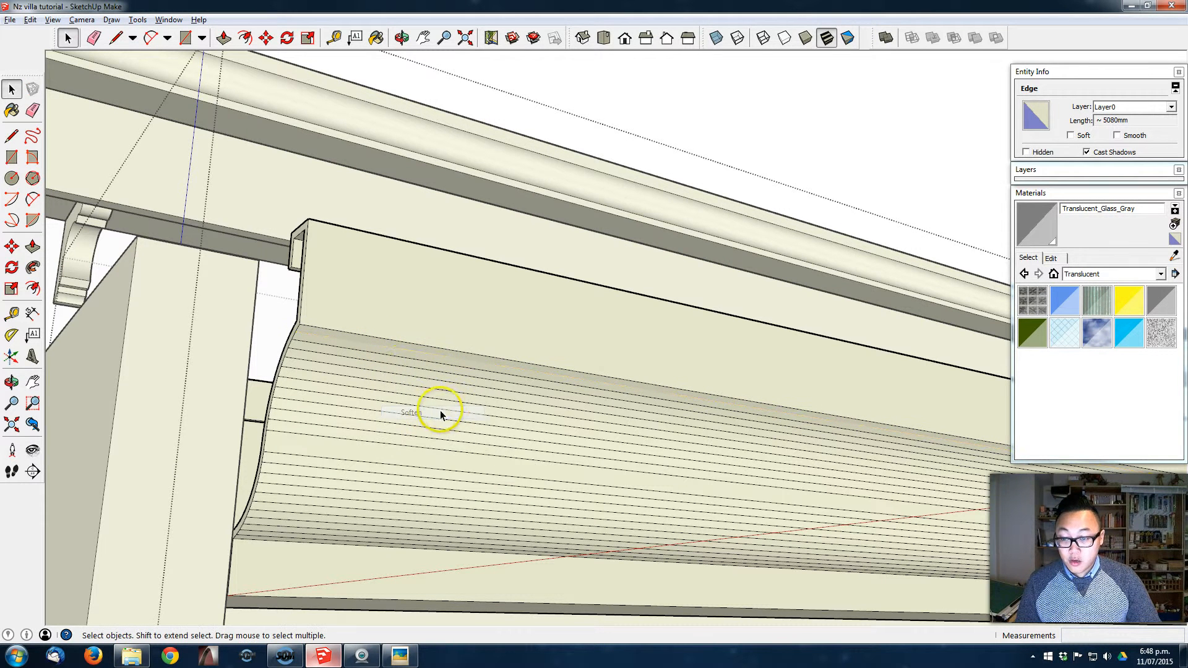
right_click(399, 361)
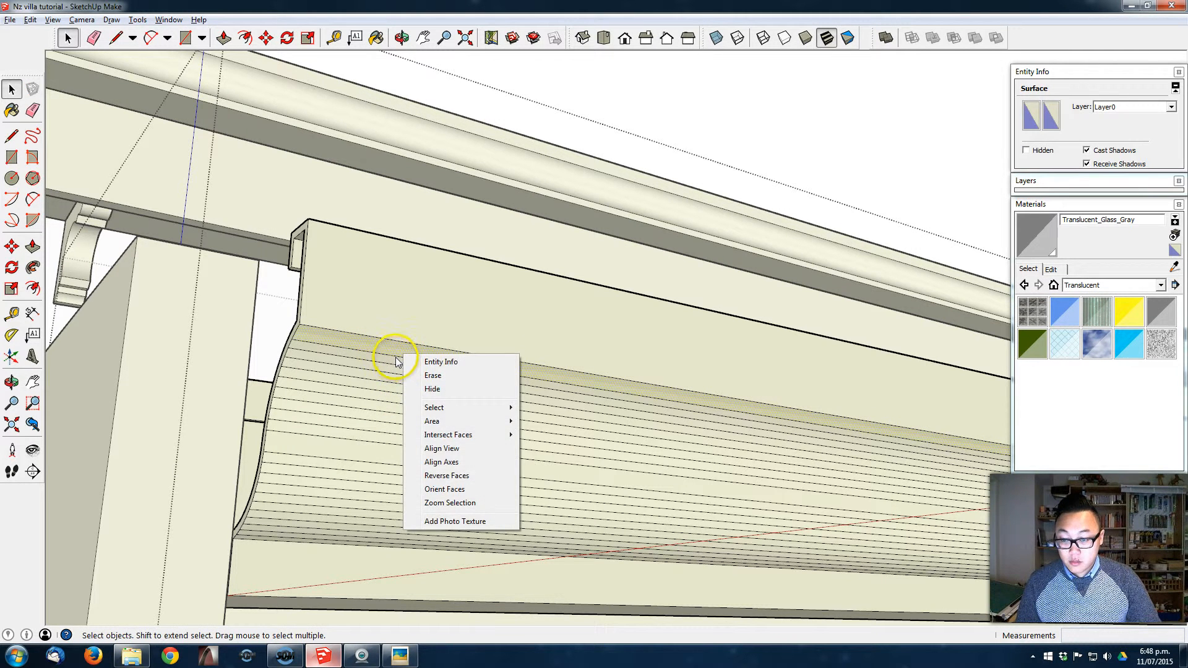
right_click(395, 357)
click(440, 425)
right_click(406, 365)
click(441, 425)
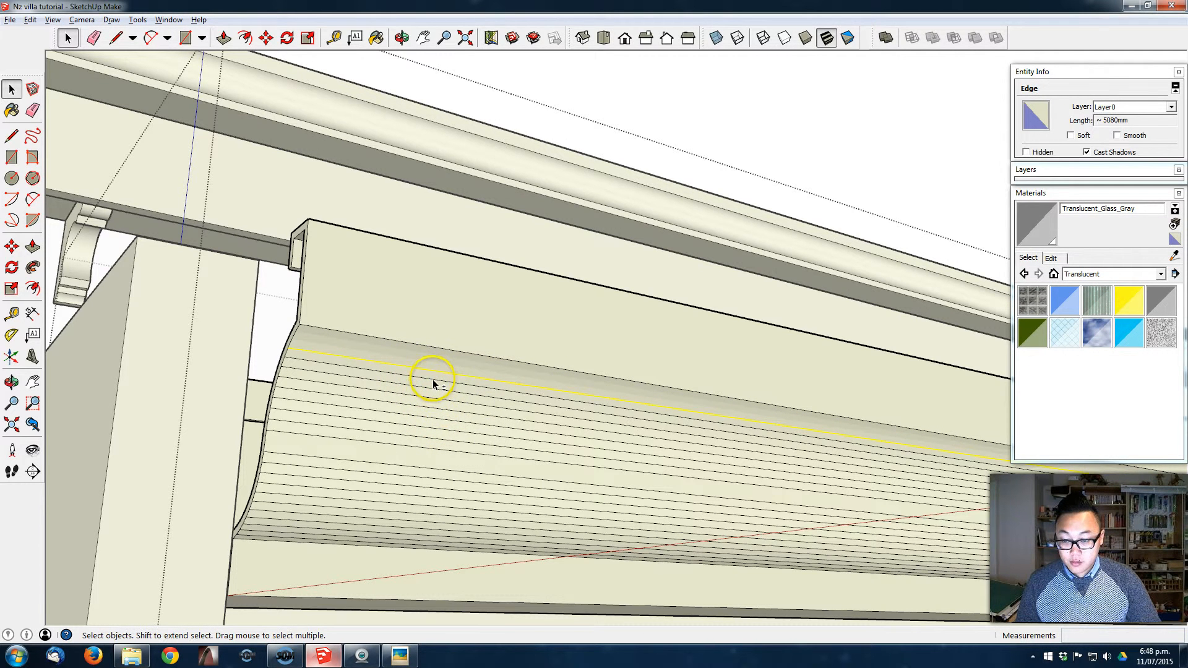
Soften the remaining lengthwise edges of the gutter's curve with smooth normals at an angle of about 25 degrees, and close the softening settings
shift+click(429, 382)
right_click(433, 379)
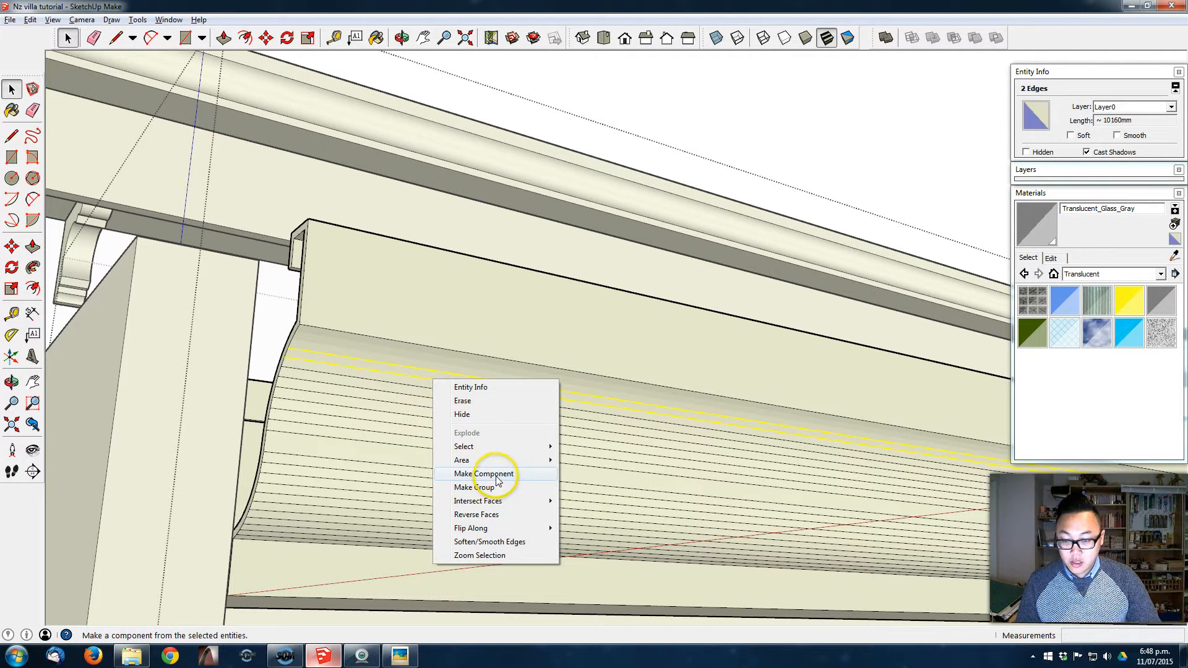
click(517, 543)
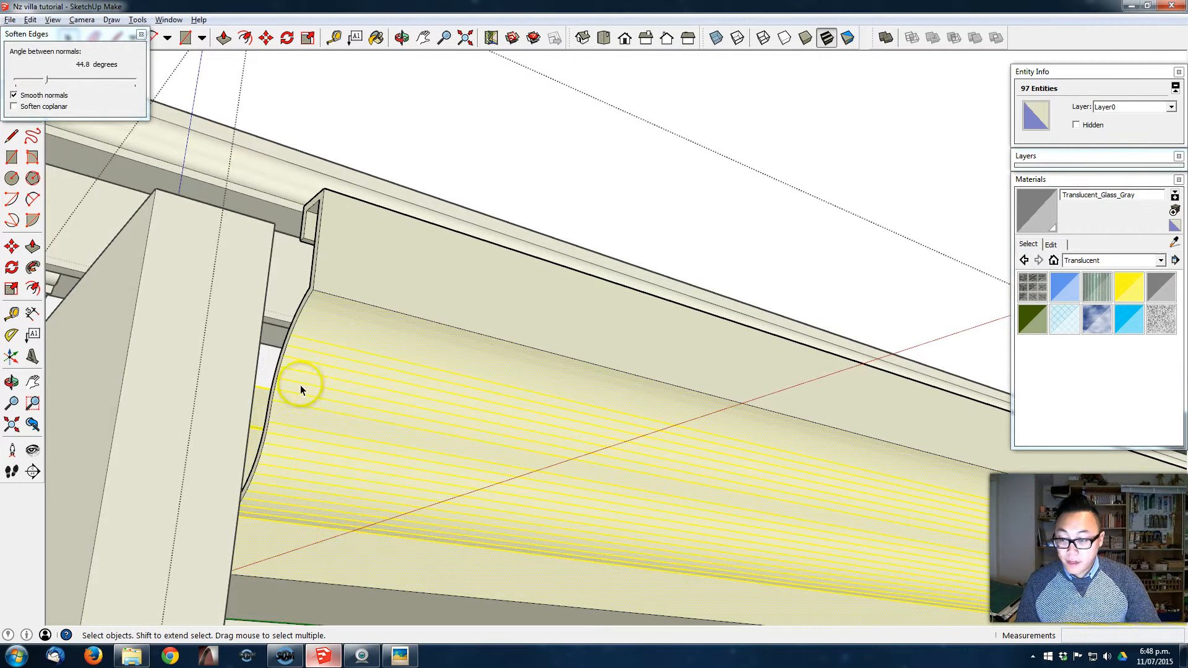
drag(46, 86, 60, 88)
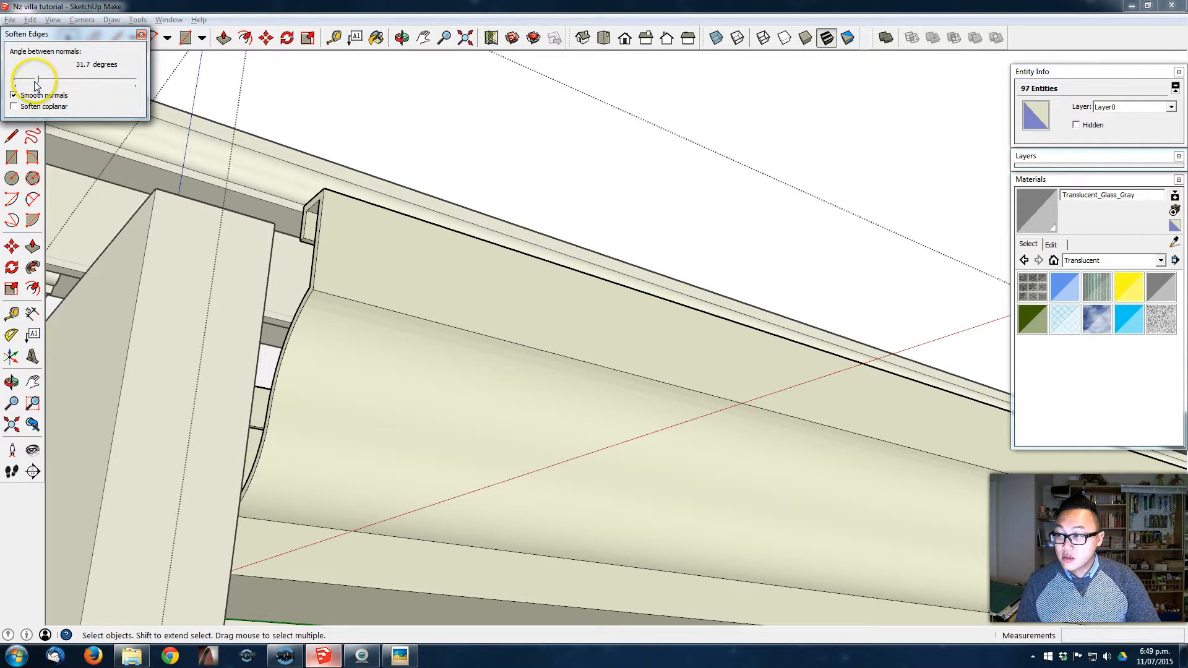
click(526, 128)
middle_drag(449, 463, 433, 309)
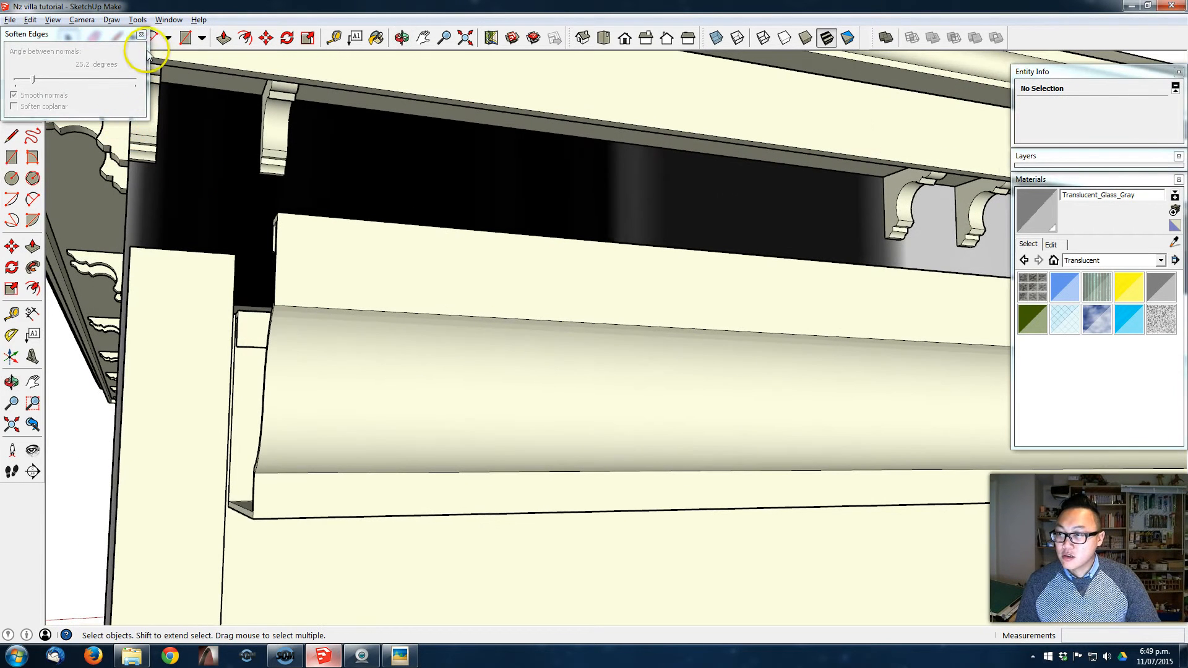
click(141, 34)
Copy the veranda's bargeboard, gutter and fascia groups across the house to just beyond the veranda on the opposite side
middle_drag(470, 371, 628, 258)
scroll(628, 258, down, 4)
scroll(599, 354, down, 4)
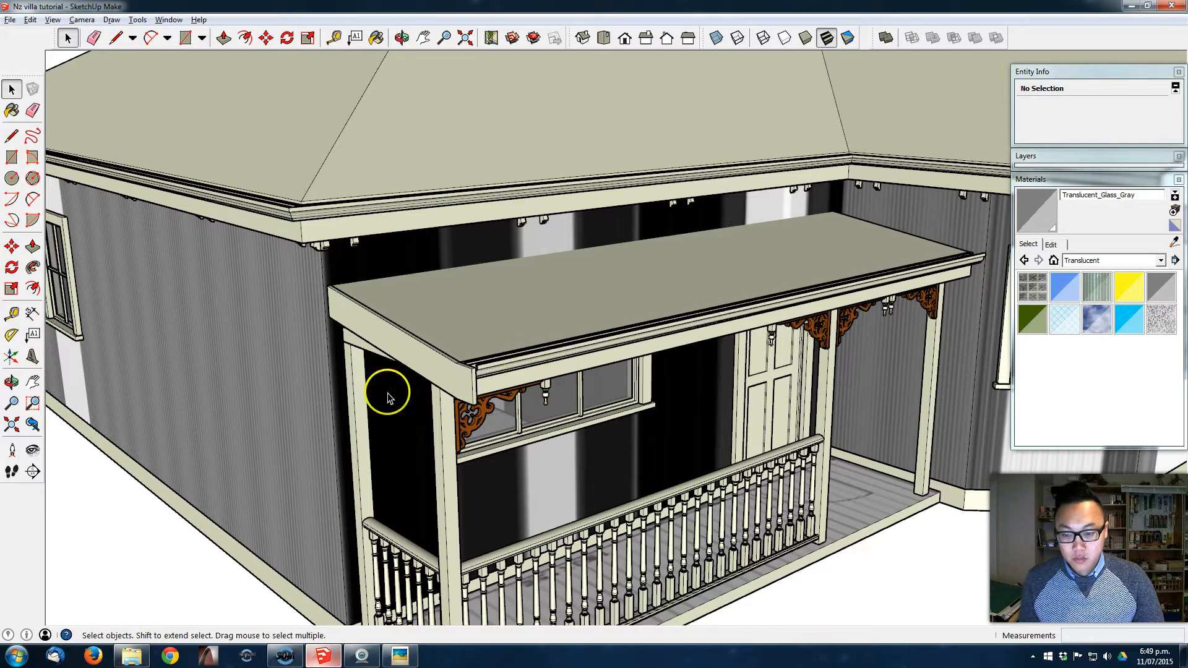
click(478, 360)
shift+click(493, 385)
middle_drag(498, 389, 834, 405)
scroll(810, 381, down, 5)
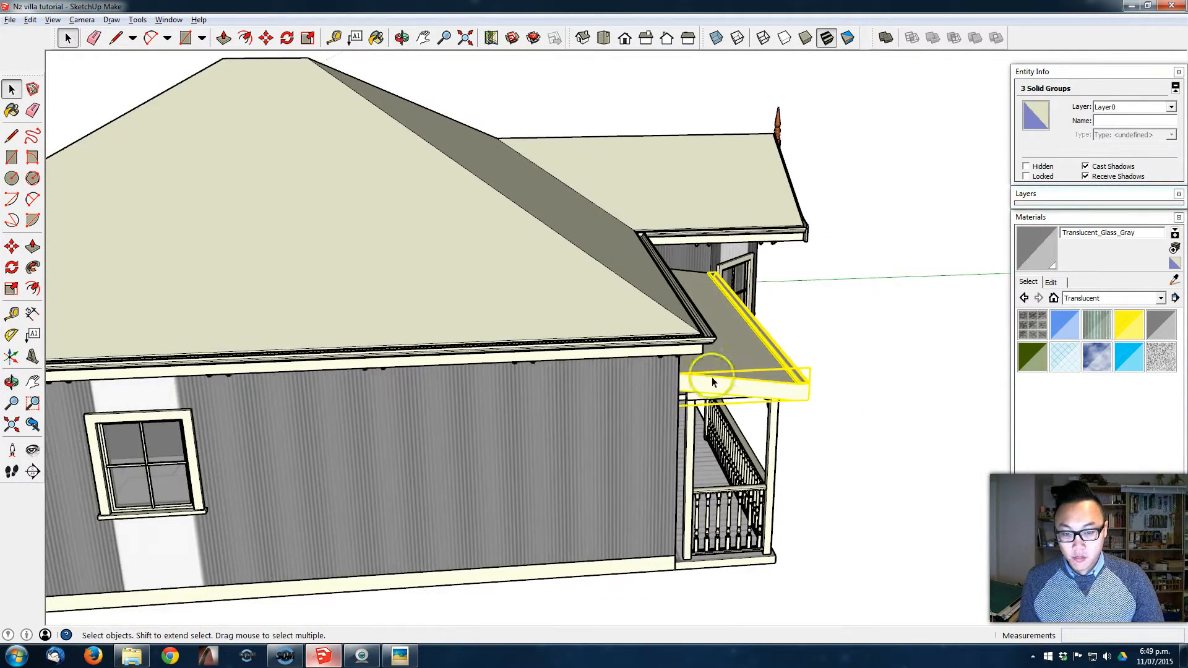
scroll(637, 373, down, 5)
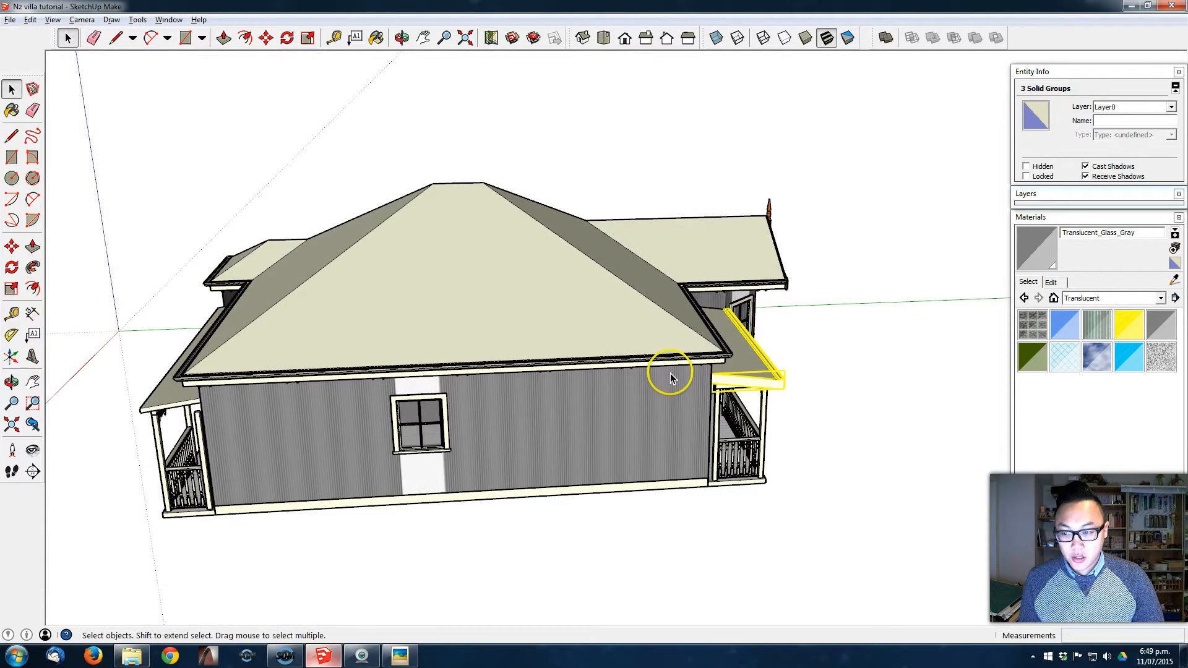
key(m)
click(760, 380)
key(ctrl)
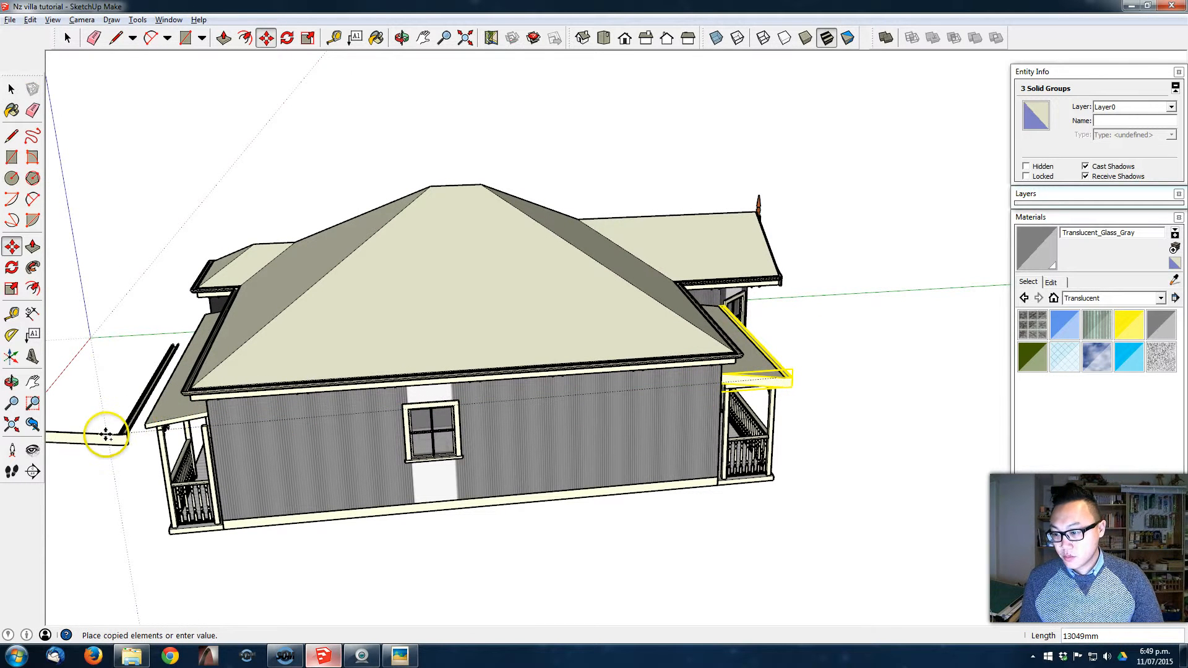
click(93, 429)
middle_drag(92, 429, 451, 332)
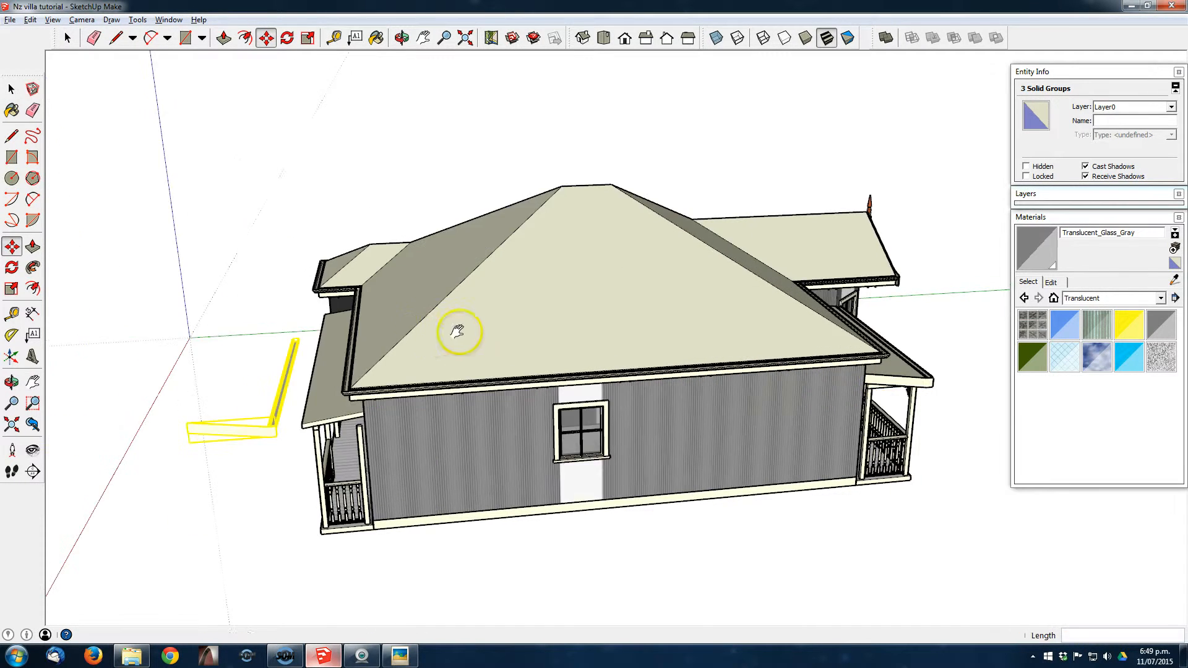
Mirror the copied roof trim along the green axis with a scale factor of -1
scroll(441, 388, up, 5)
middle_drag(442, 389, 531, 388)
key(s)
drag(481, 331, 188, 341)
text(-1)
key(Return)
middle_drag(240, 364, 280, 385)
Move the mirrored trim against the second veranda roof's front edge and align its bargeboard with the roof's side edge
key(m)
click(143, 401)
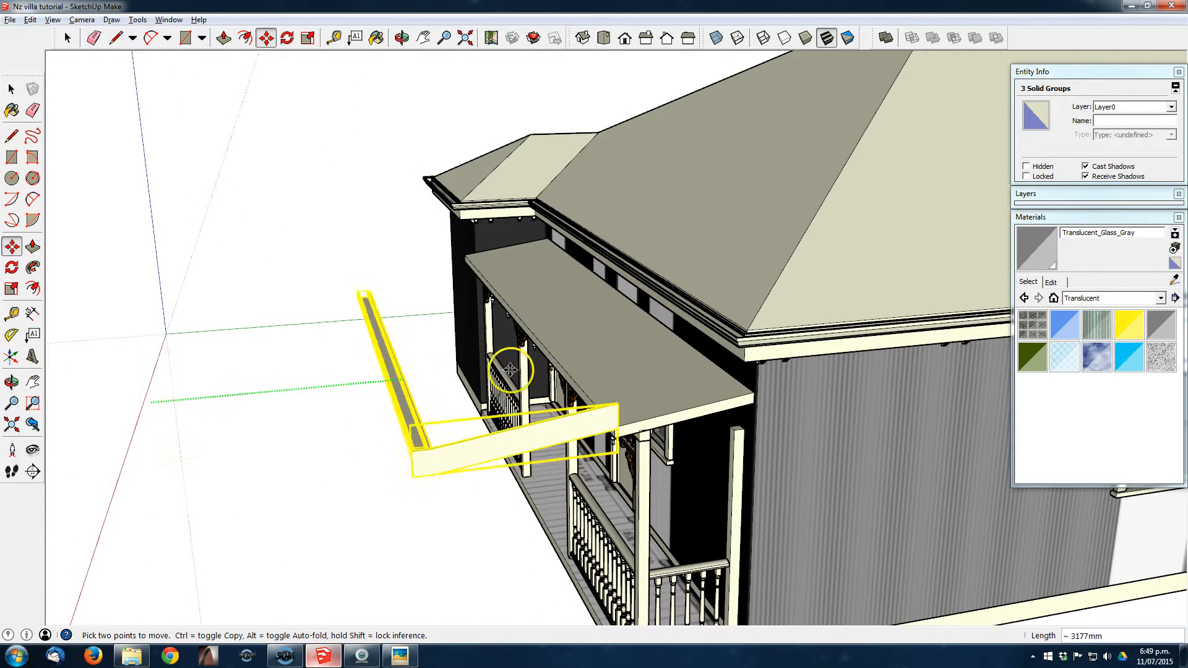
click(549, 357)
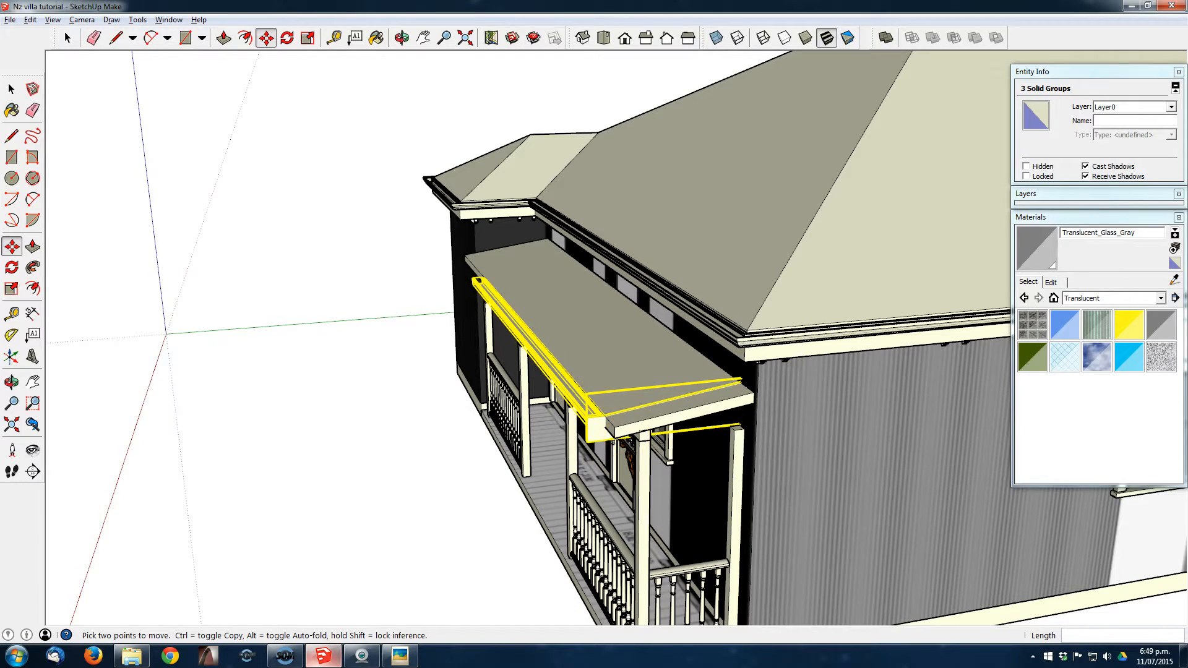
scroll(610, 416, up, 6)
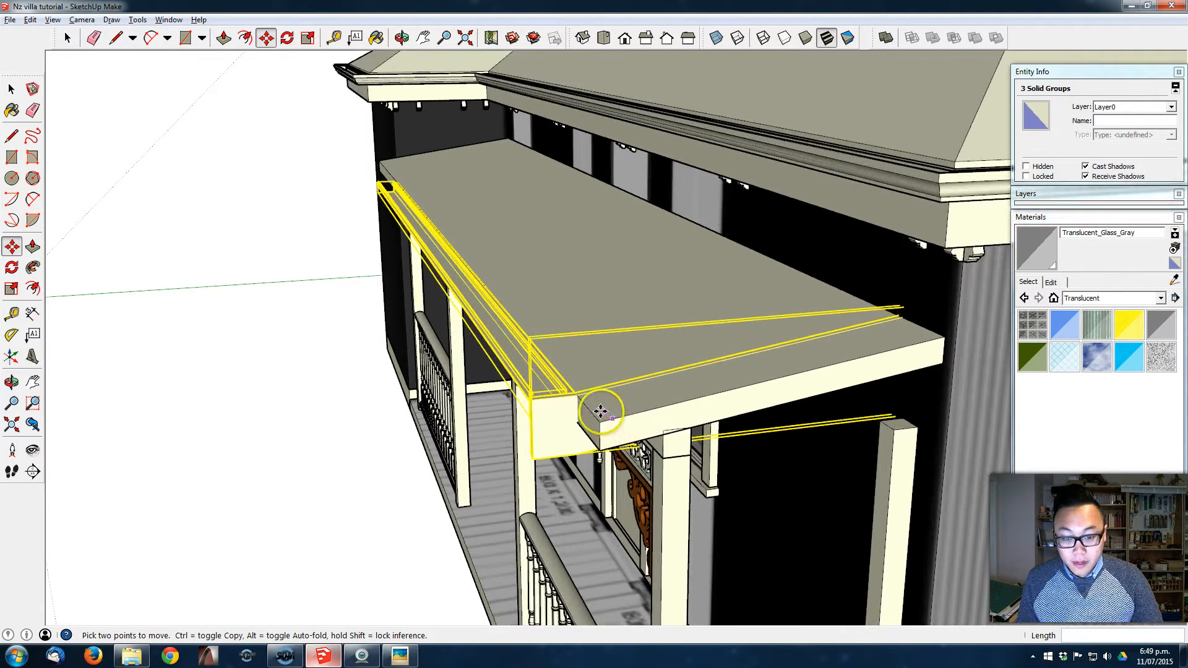
middle_drag(539, 392, 920, 472)
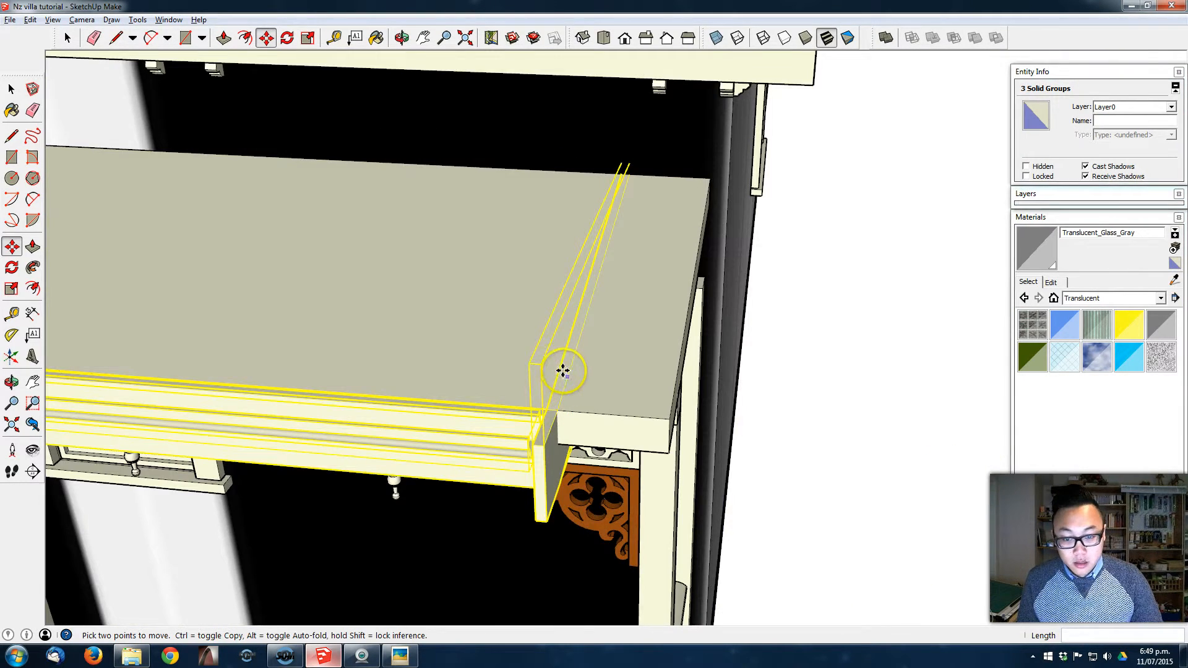
click(693, 377)
middle_drag(639, 425, 985, 419)
scroll(796, 419, down, 1)
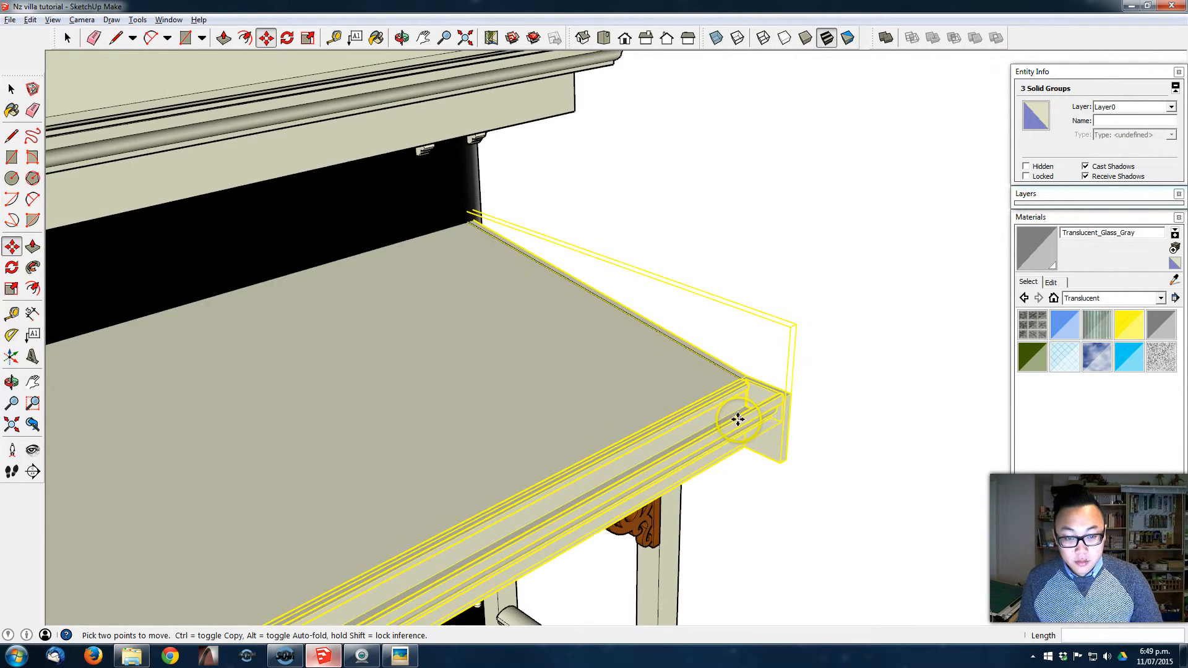
Lower the mirrored trim 10 mm along the blue axis
middle_drag(592, 481, 815, 318)
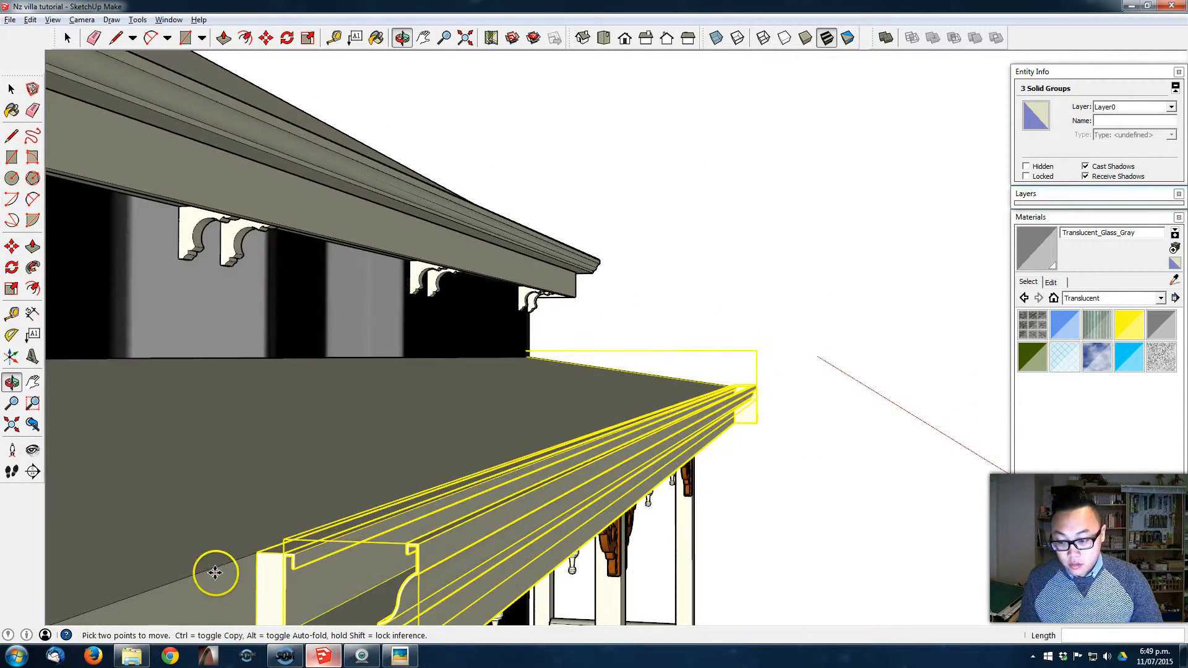
click(256, 570)
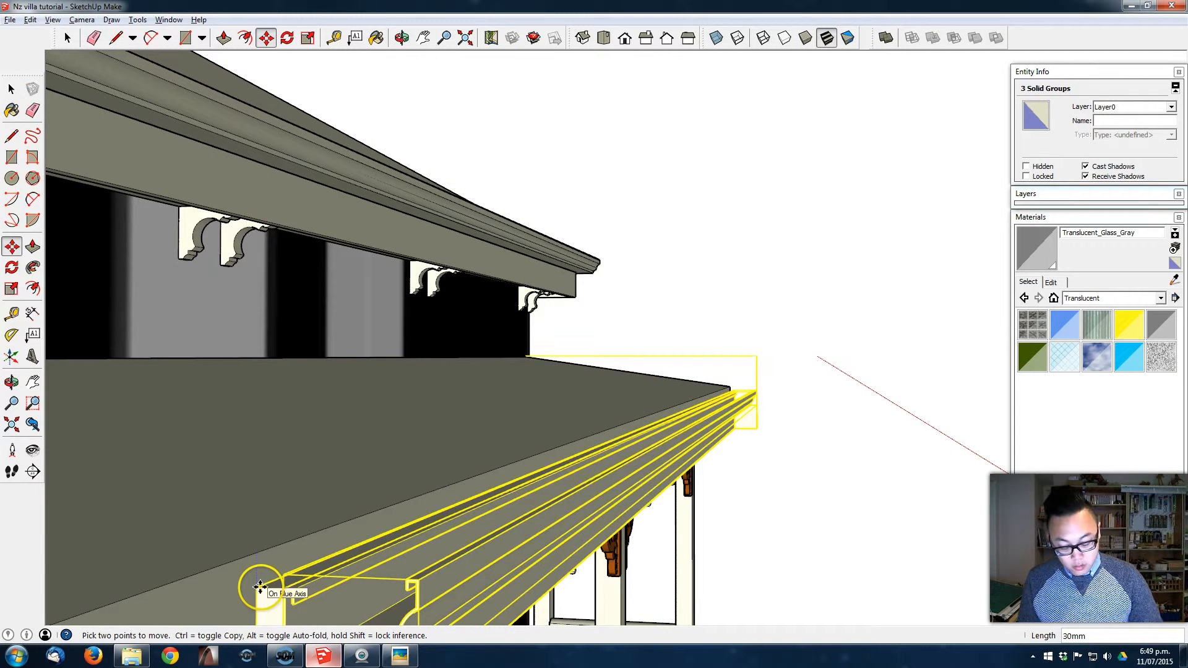
text(10)
key(Return)
Raise the top edges of the second veranda's bargeboard by 25 mm inside its group and leave the group
middle_drag(587, 417, 843, 271)
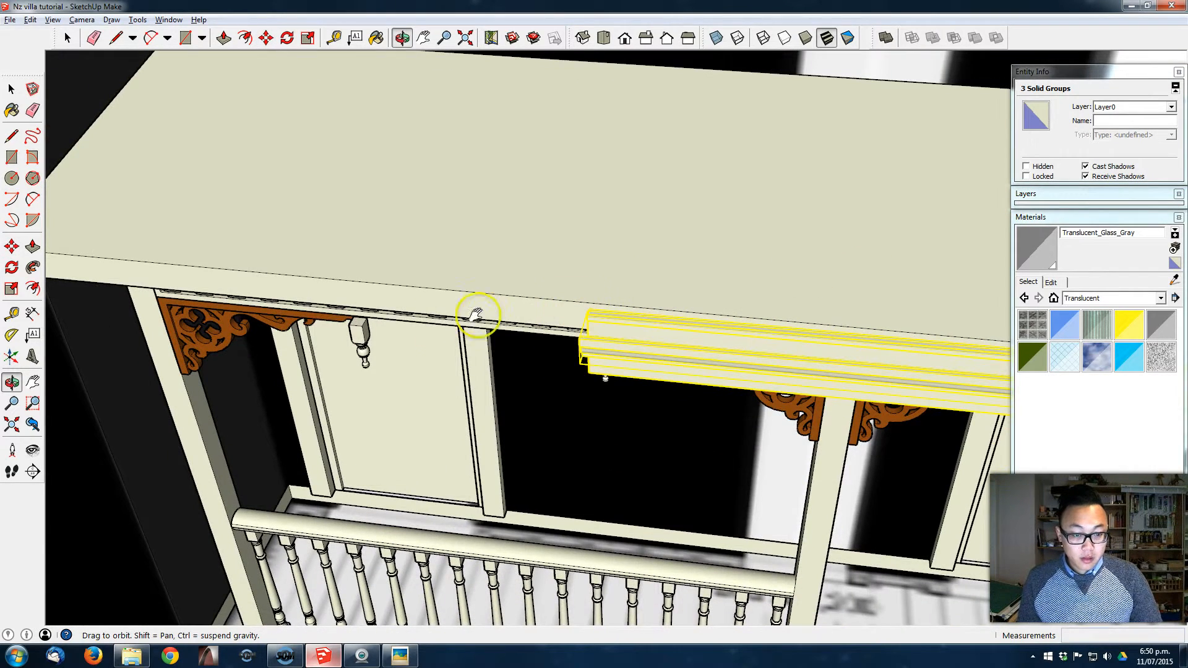
middle_drag(377, 331, 387, 276)
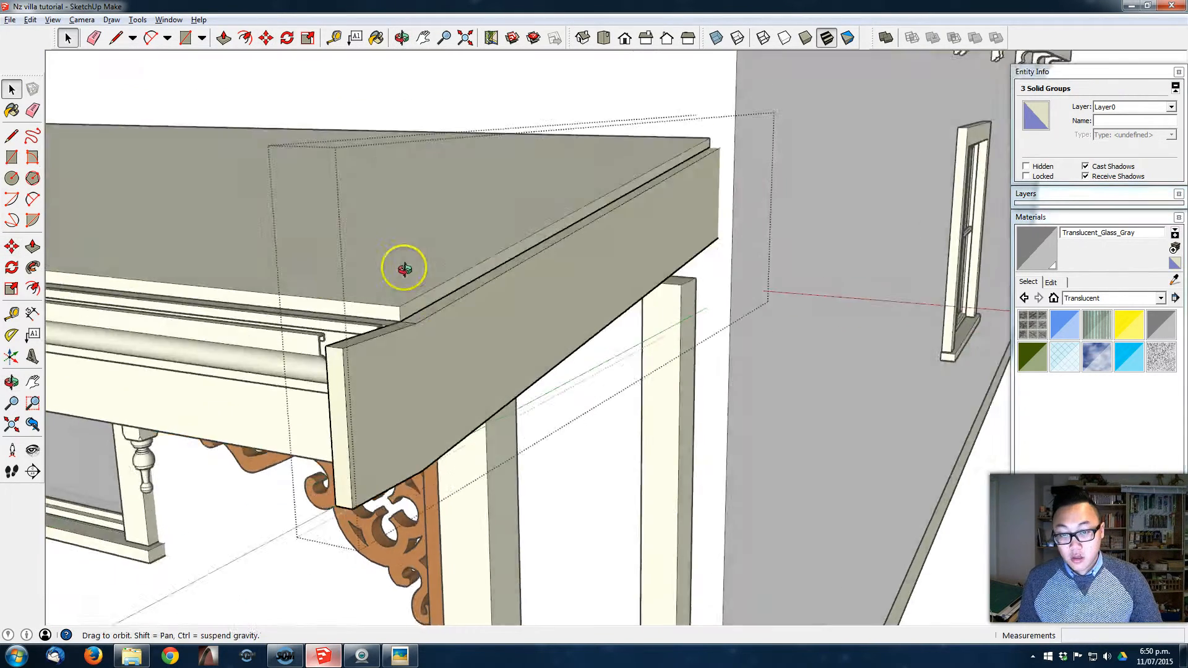
middle_drag(280, 195, 339, 146)
click(645, 246)
middle_drag(645, 247, 553, 276)
key(m)
click(543, 226)
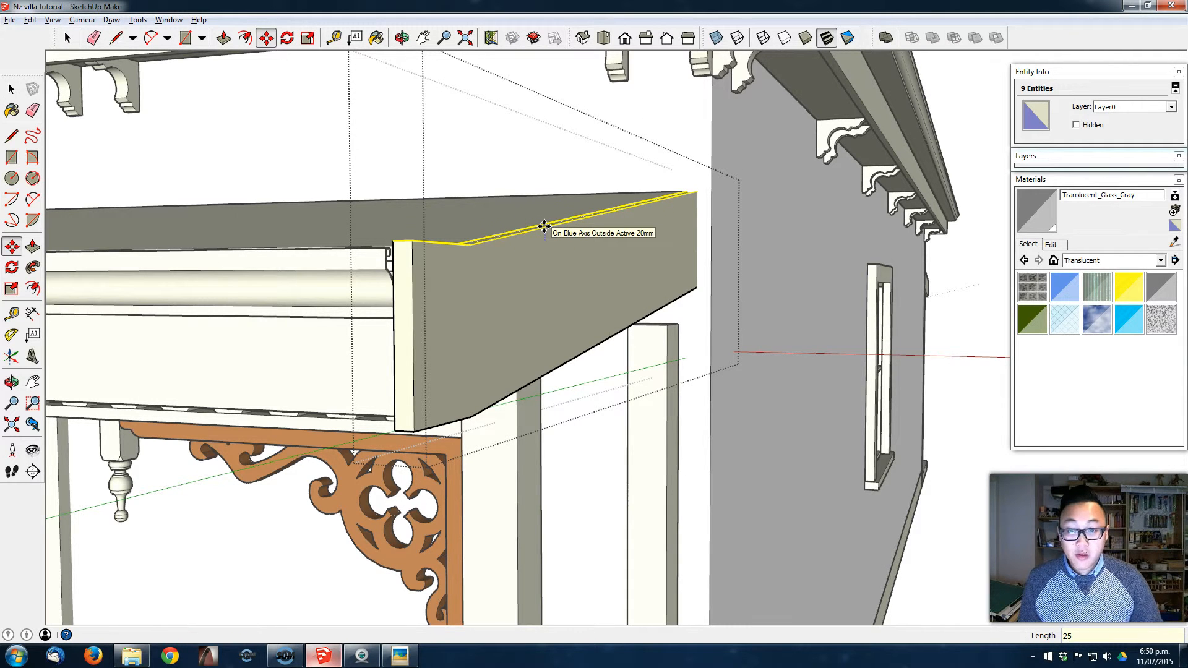
key(Return)
key(space)
click(703, 240)
Select the second veranda's bargeboard and briefly display the model's back edges to examine its end at the house wall
middle_drag(703, 240, 504, 286)
middle_drag(934, 147, 877, 170)
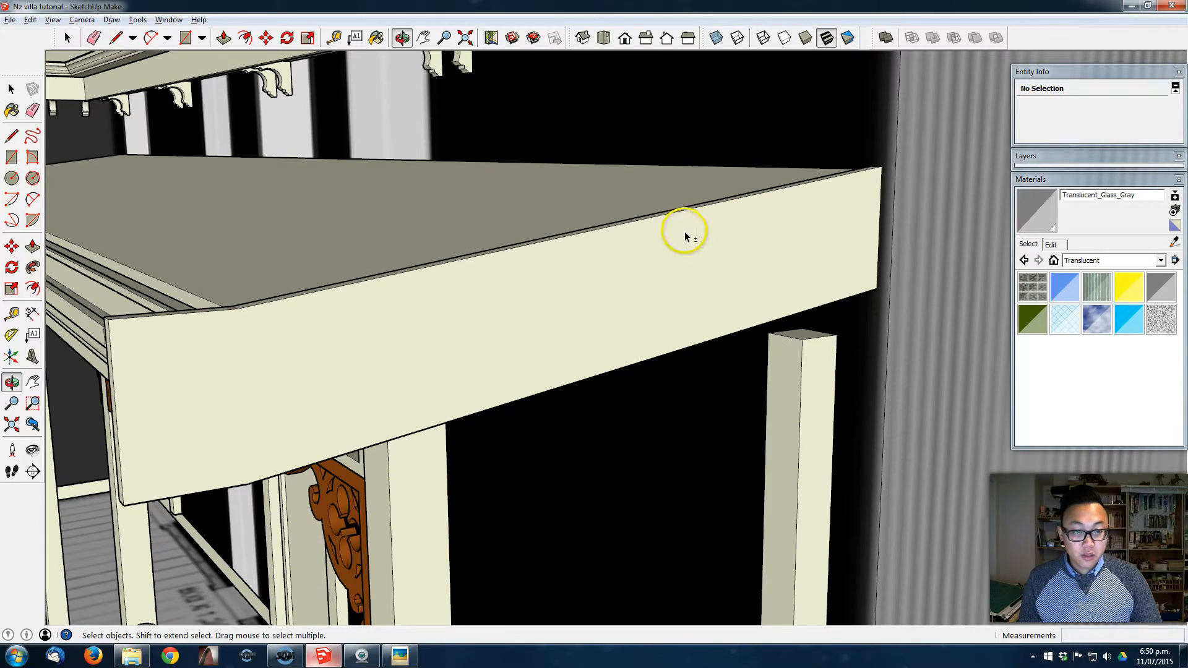
middle_drag(790, 235, 840, 223)
click(633, 287)
key(Delete)
click(633, 287)
key(x)
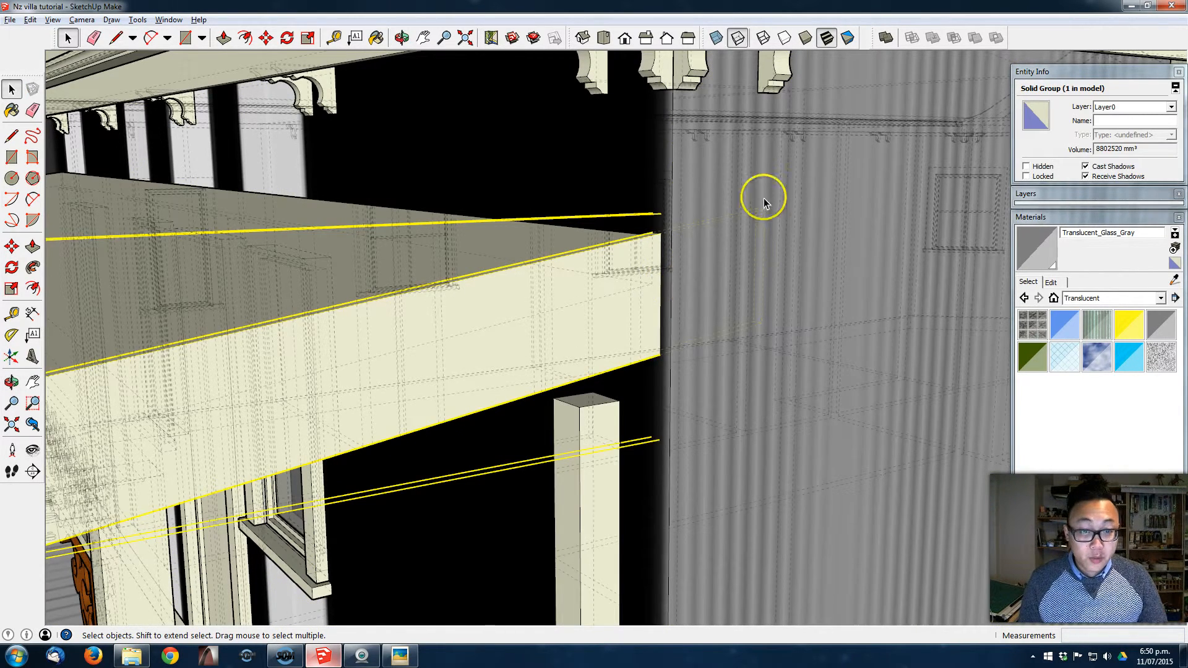
key(k)
Cut off the bargeboard end running into the house wall by splitting its face inside the group and pushing that part in 25 mm
double_click(649, 274)
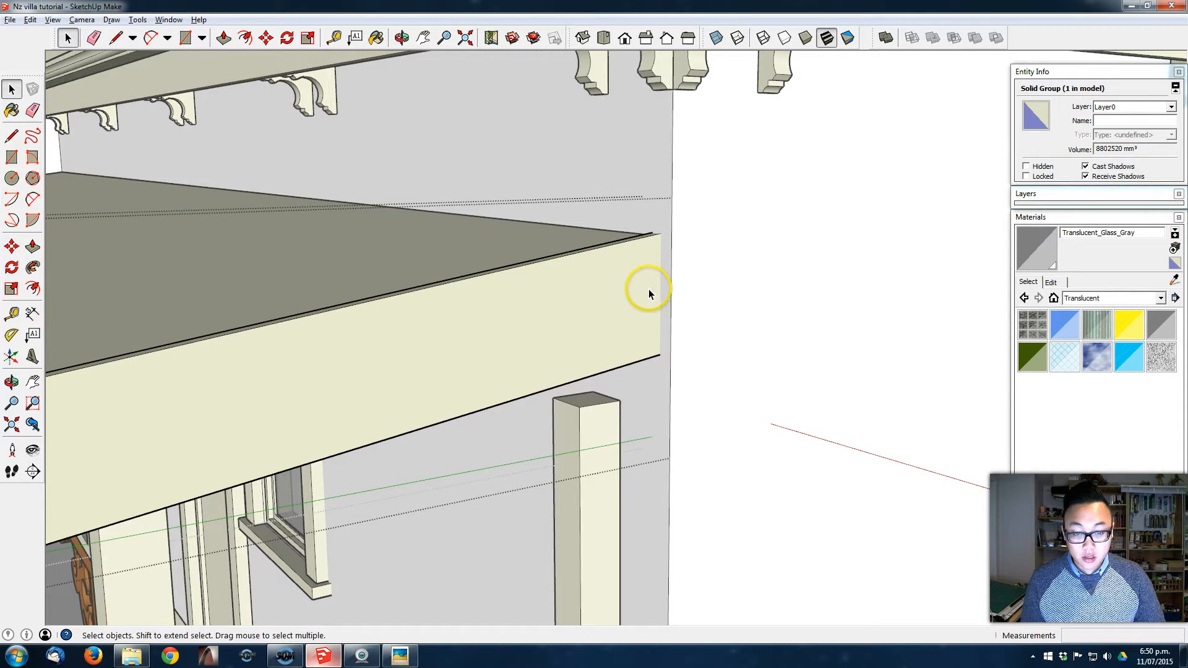
scroll(648, 291, up, 1)
key(l)
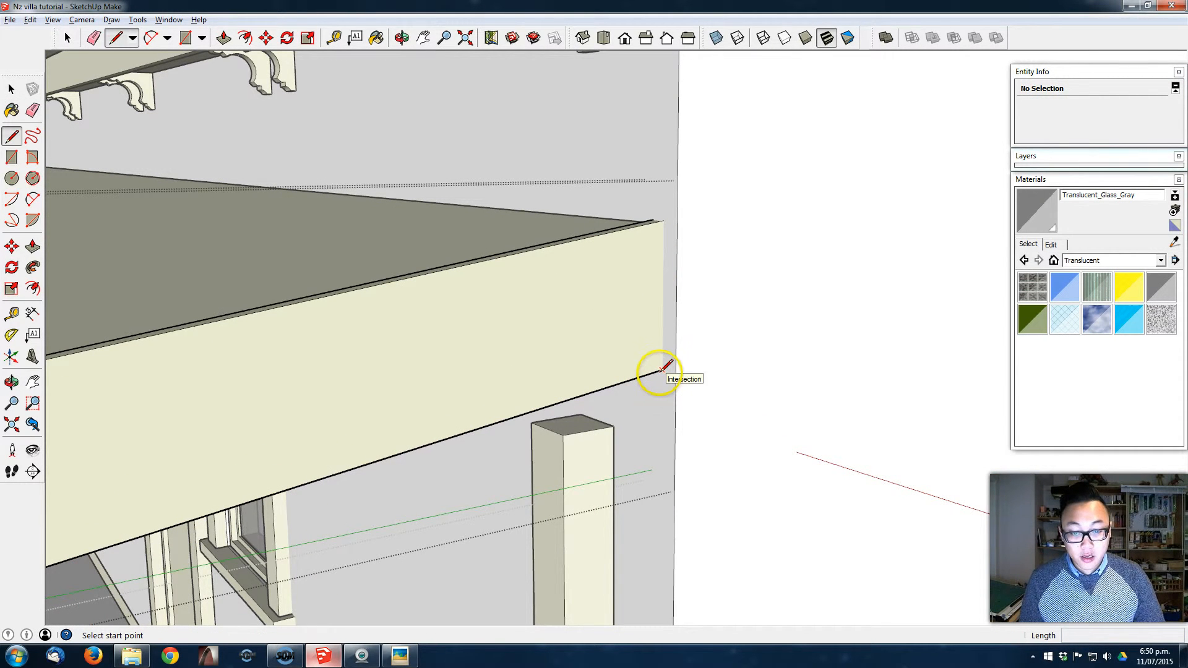
middle_drag(657, 265, 663, 340)
key(p)
click(673, 278)
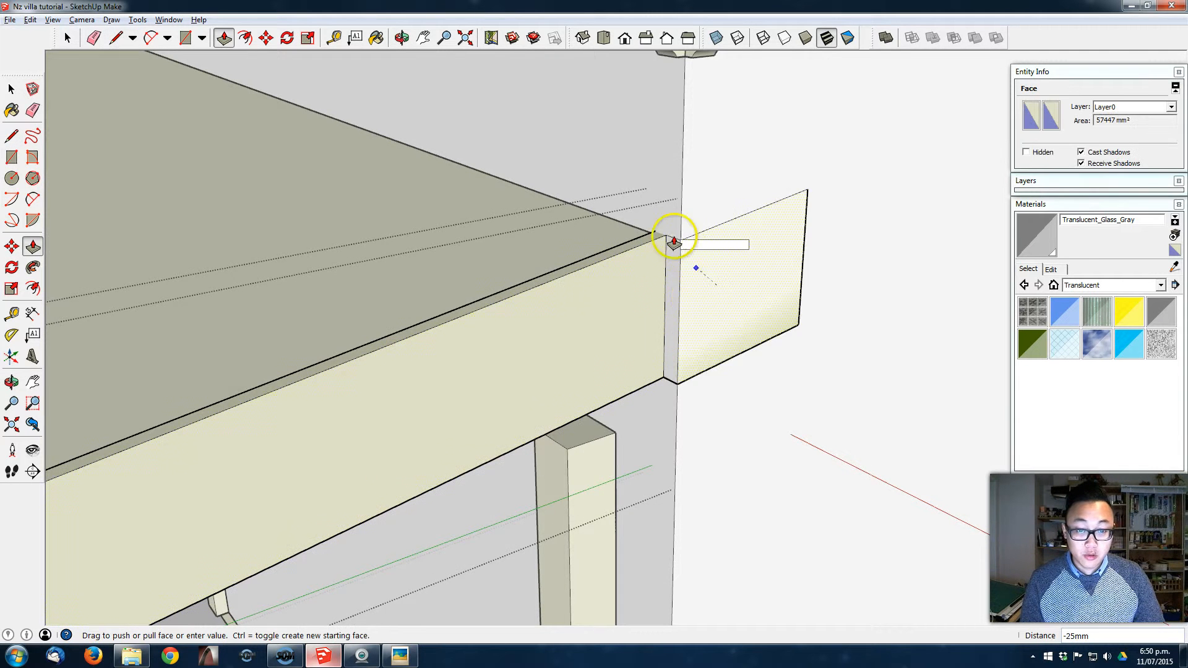
click(645, 227)
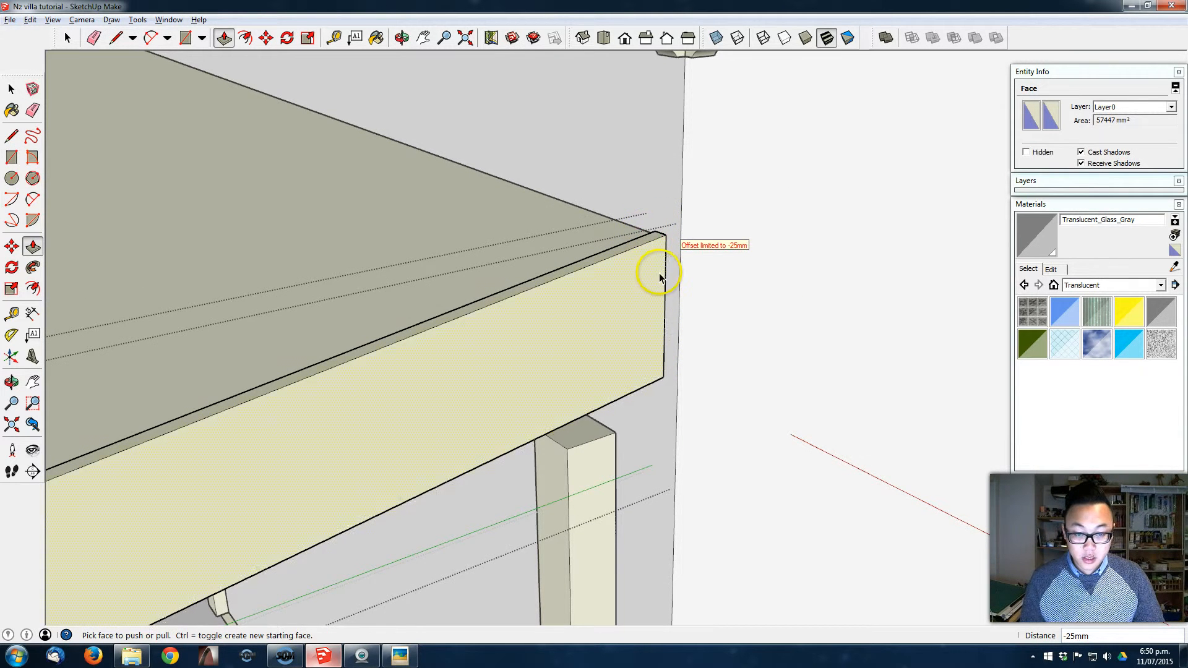
key(space)
Assign the second veranda's bargeboard and fascia to the Edgeboard layer and hide that layer
middle_drag(652, 314, 276, 77)
middle_drag(502, 333, 547, 371)
mouse_move(644, 384)
middle_down()
mouse_move(891, 497)
mouse_move(707, 357)
mouse_move(551, 332)
middle_up()
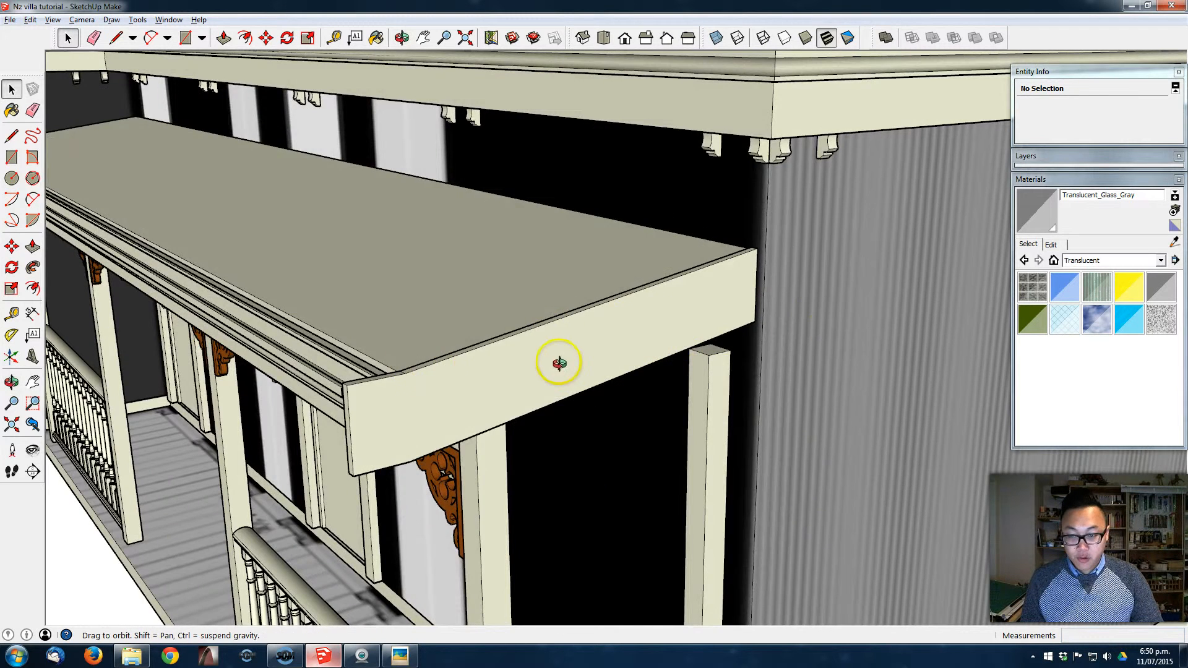
middle_drag(434, 369, 495, 389)
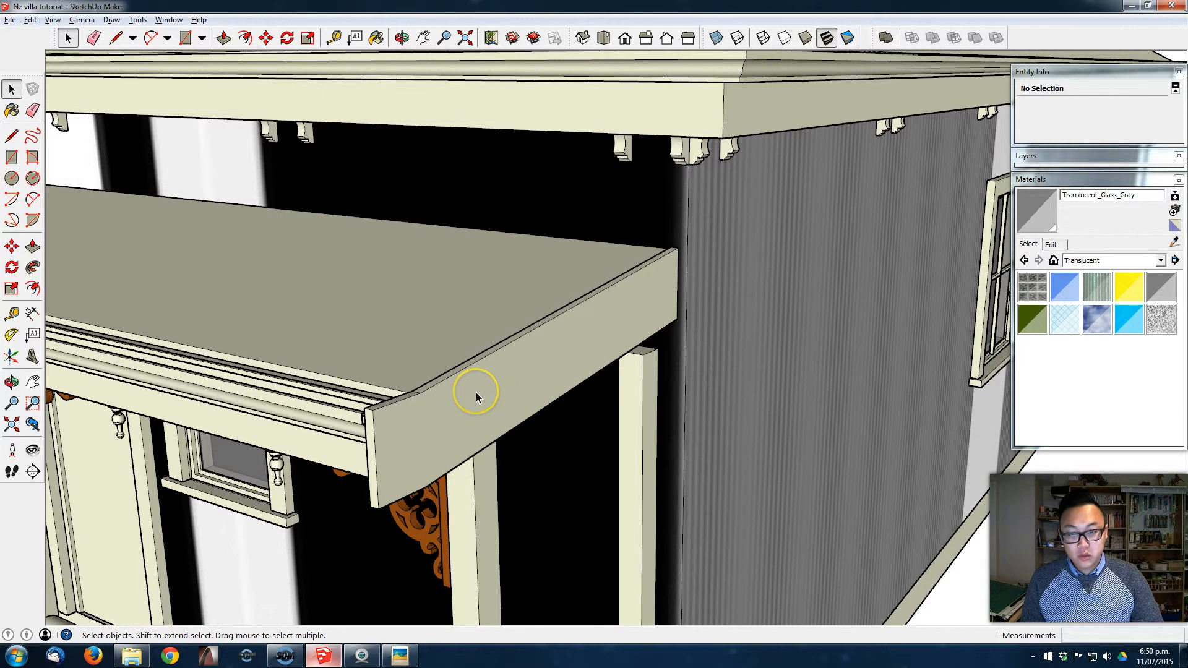
click(476, 392)
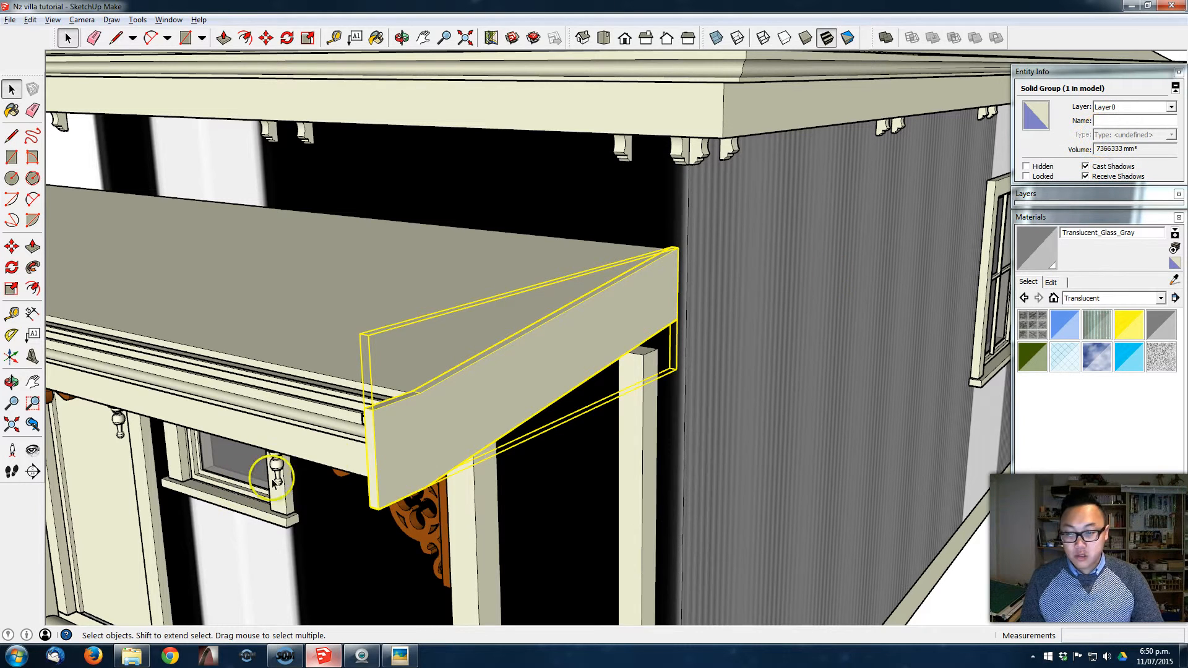
shift+click(328, 461)
click(1141, 110)
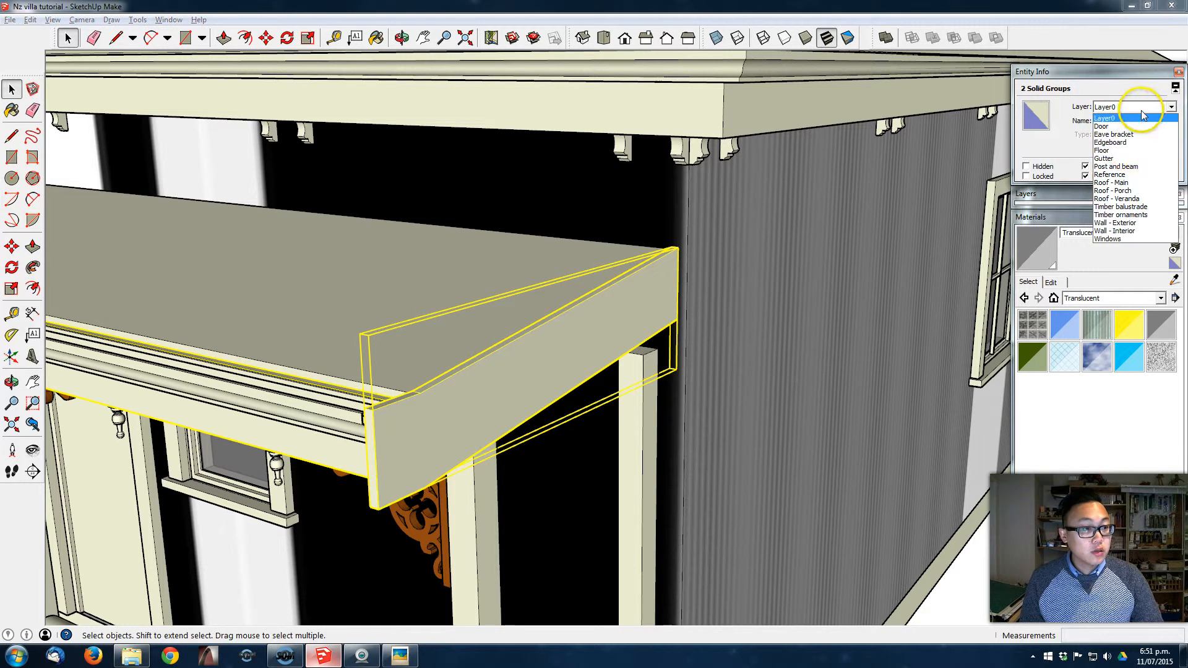
click(1140, 143)
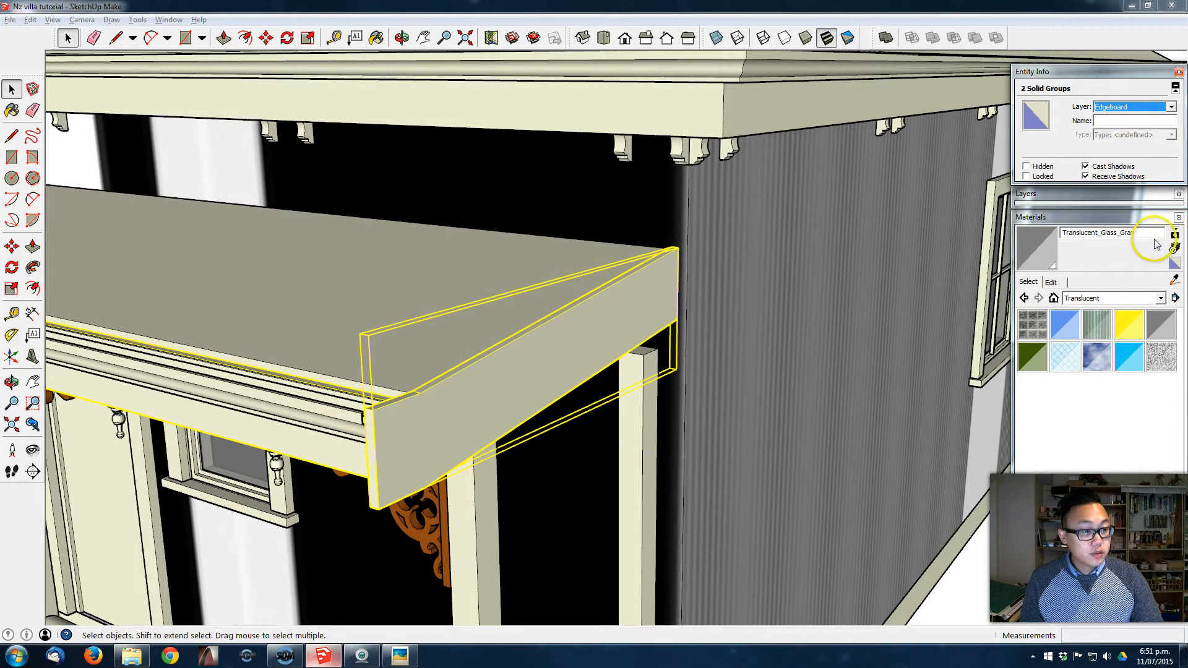
click(1091, 195)
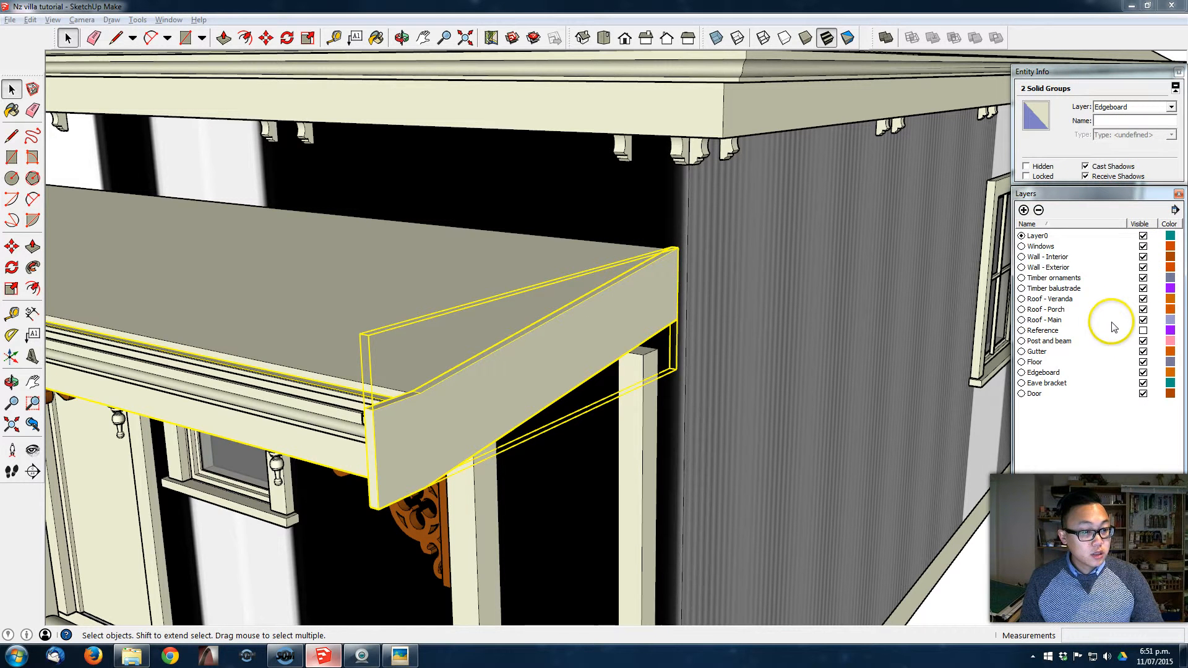
click(1143, 372)
Draw a rectangle between the veranda's corner post and the wall-side post and extrude it 90 mm upward as a beam
middle_drag(571, 405, 389, 401)
key(r)
click(120, 412)
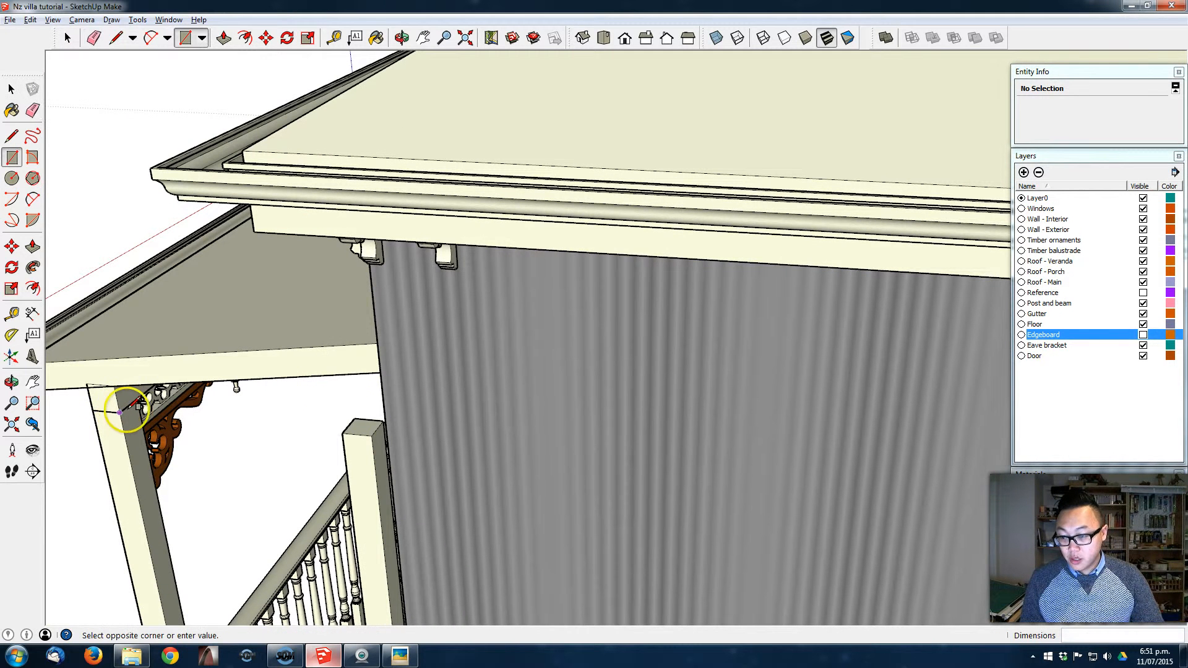
click(389, 419)
key(p)
click(334, 419)
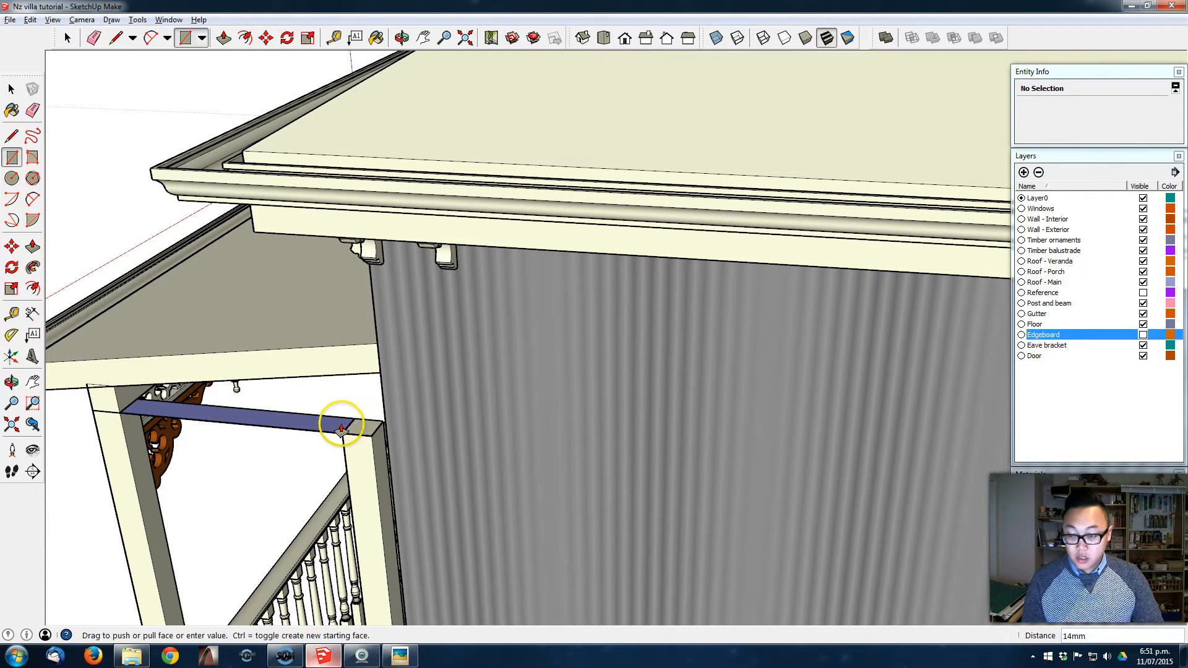
click(345, 427)
text(90)
key(Return)
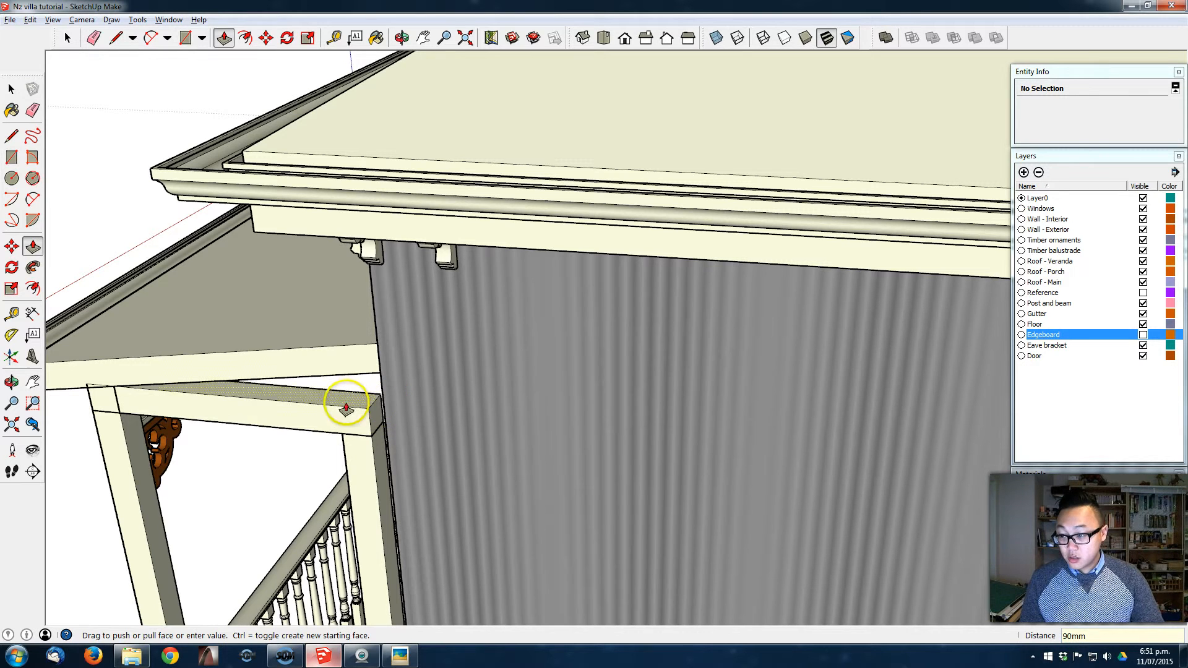
Select all geometry of the new beam and make it a group
key(space)
triple_click(324, 416)
right_click(324, 415)
click(365, 525)
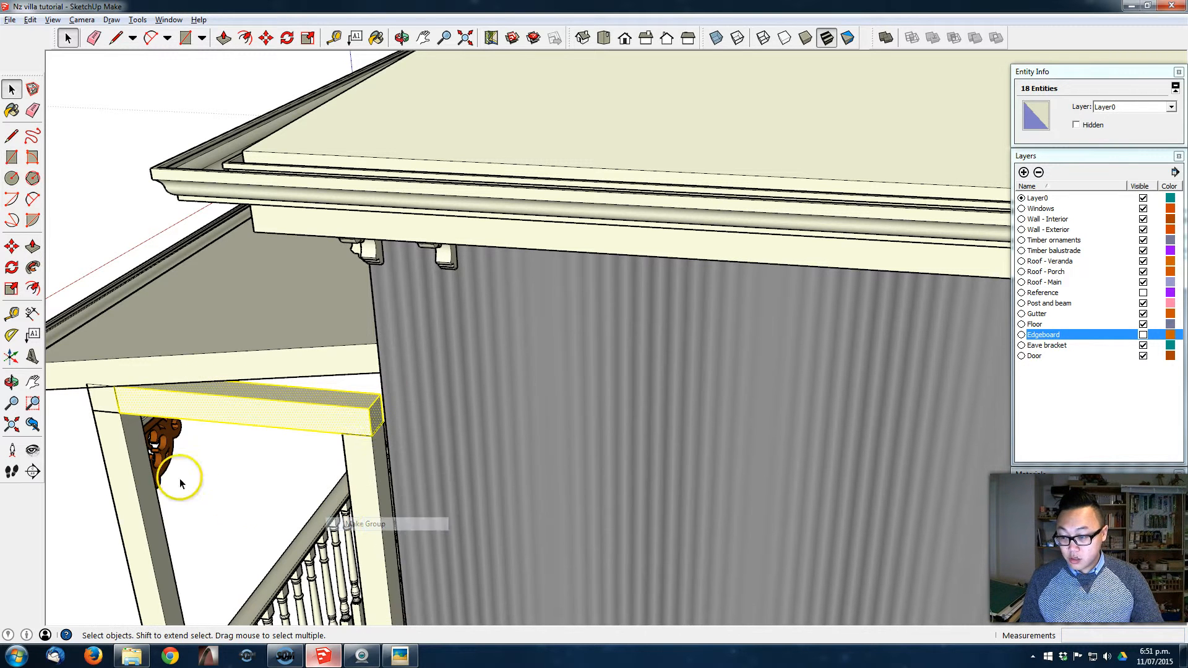
Cut the new beam, paste it inside the post and beam group, and align it between the two posts
click(131, 444)
middle_drag(324, 411, 405, 403)
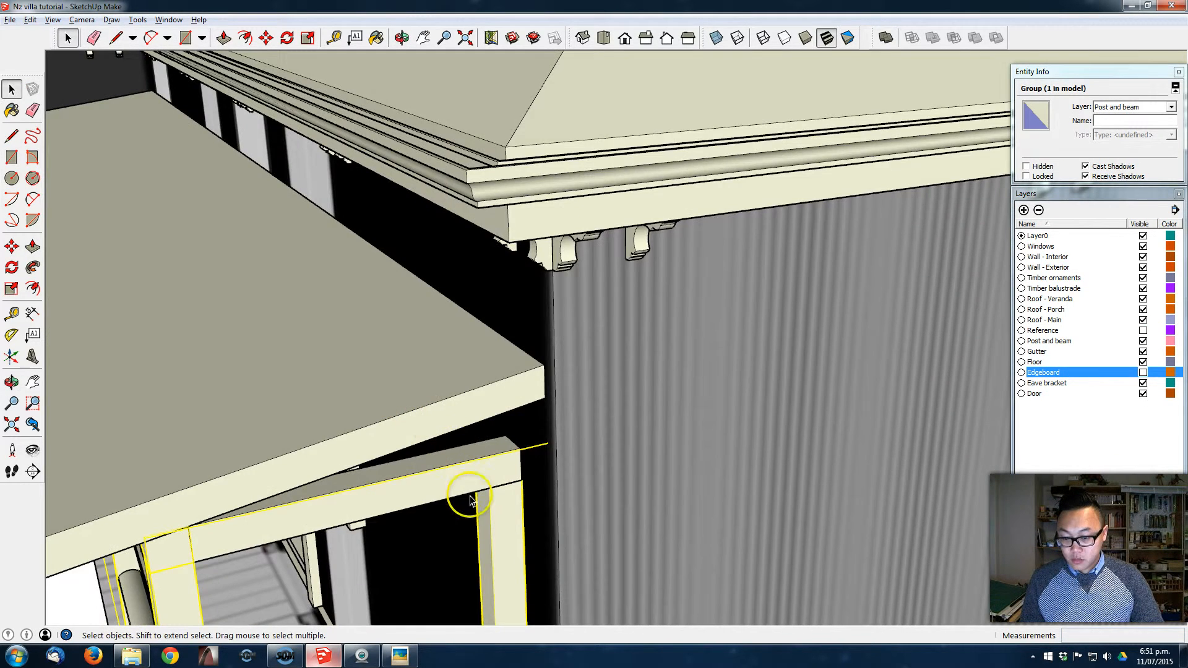
middle_drag(439, 495, 395, 459)
click(395, 460)
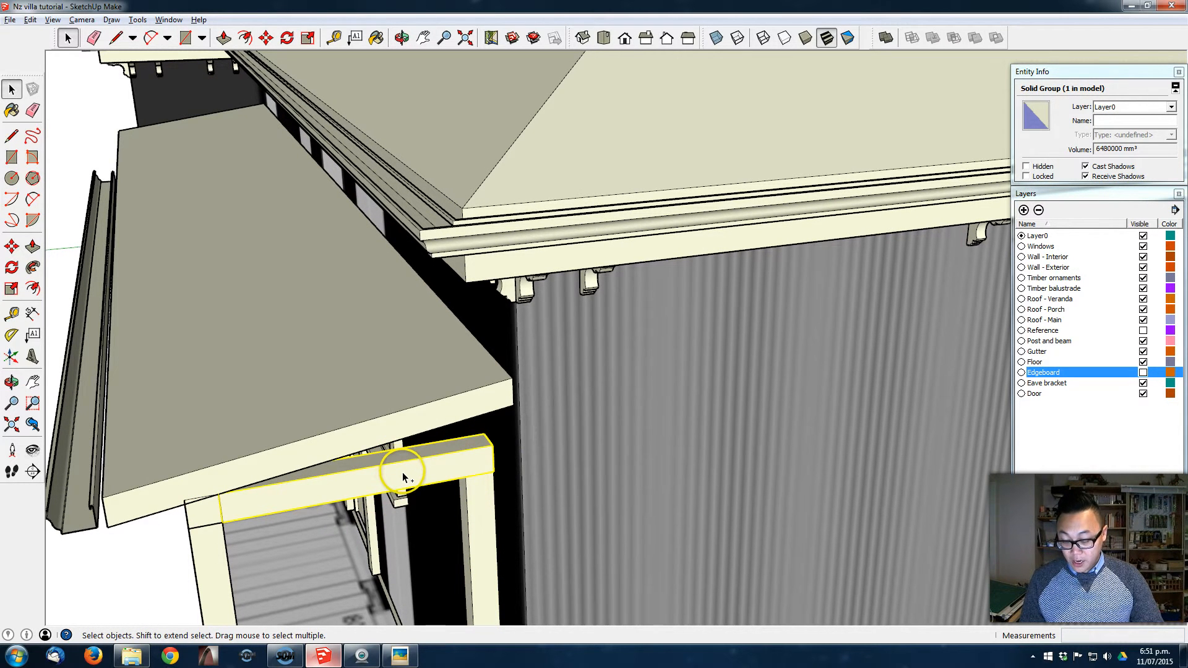
key(Delete)
double_click(489, 494)
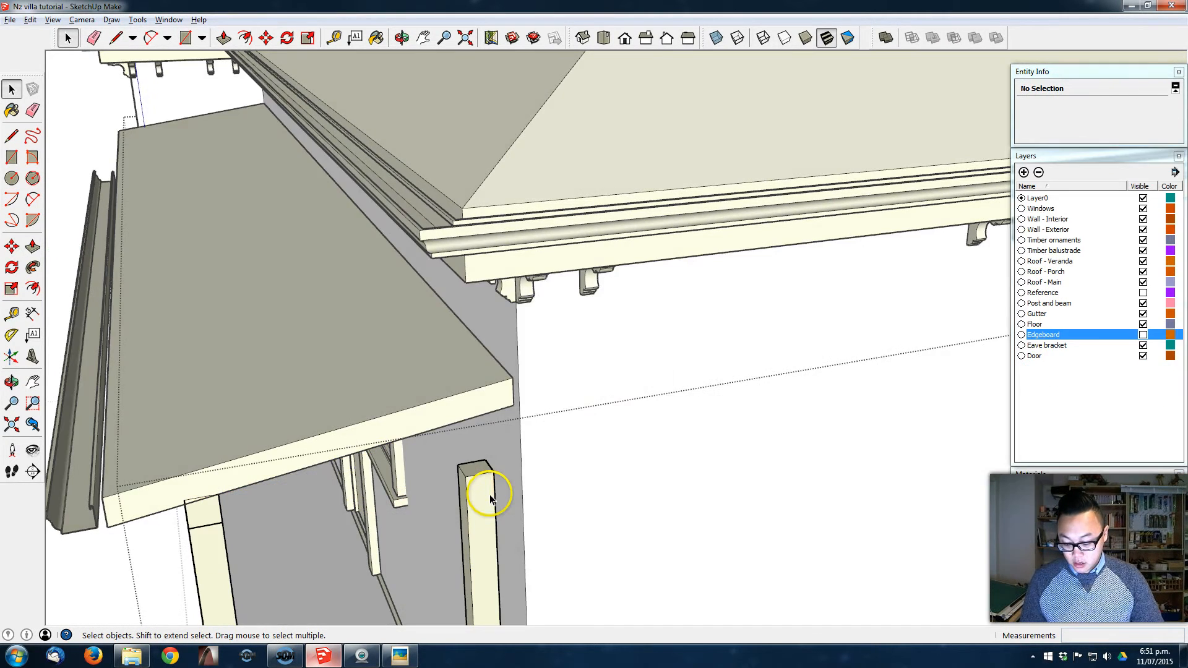
key(p)
click(488, 485)
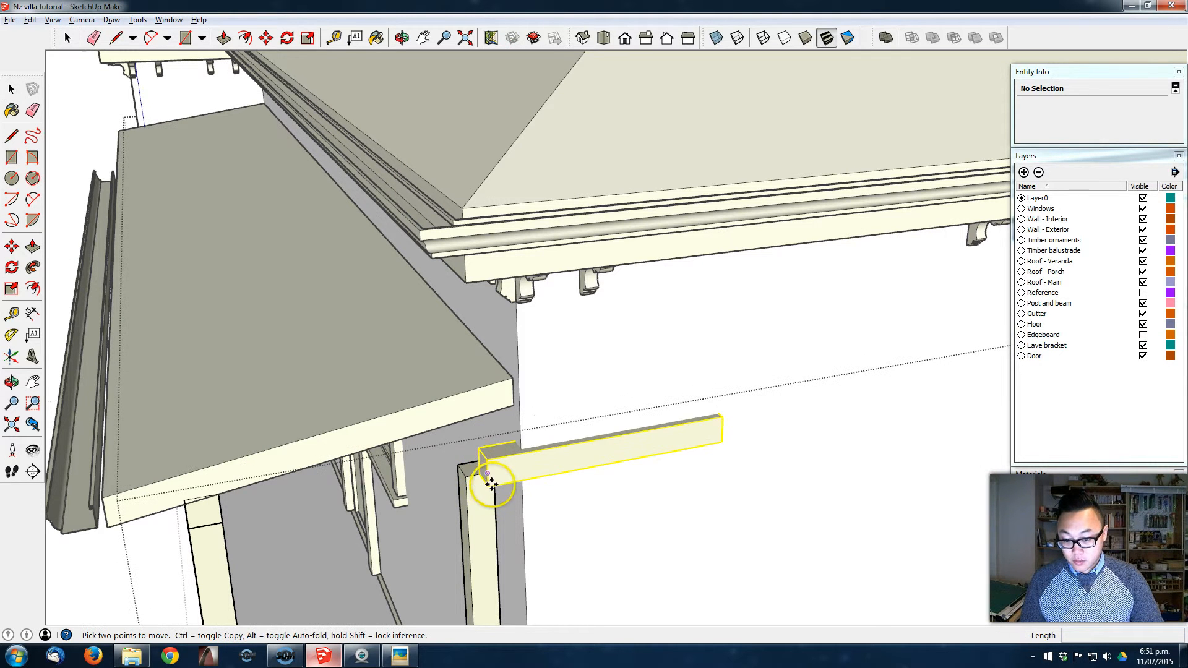
click(223, 522)
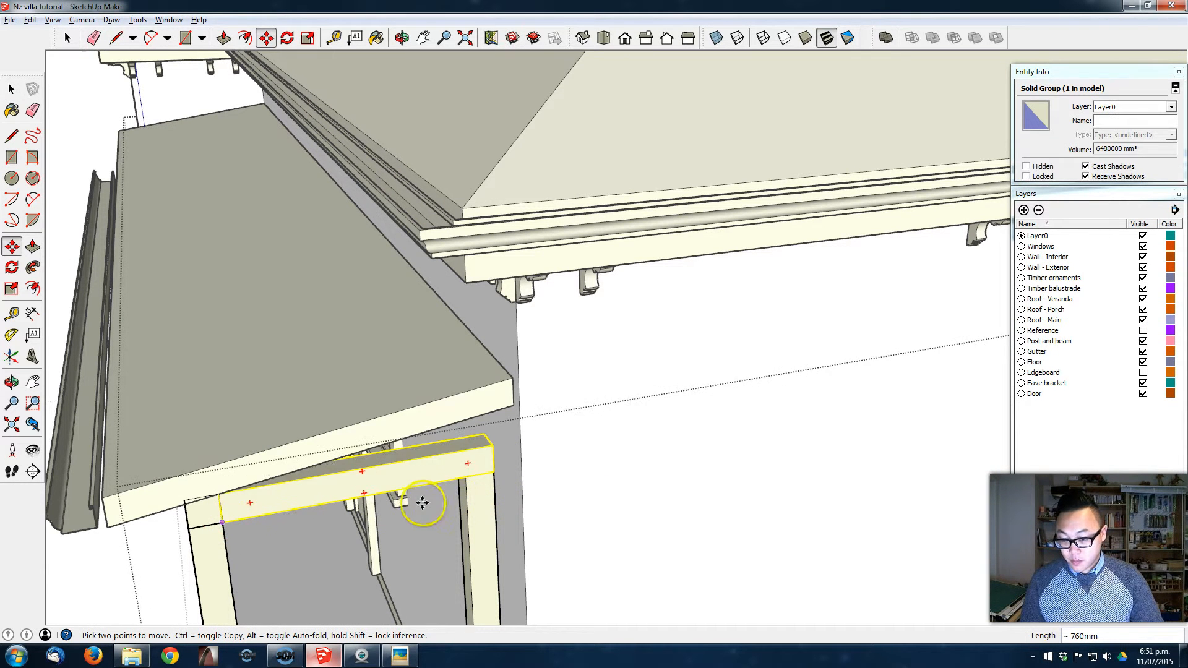
key(space)
click(456, 498)
Assign the second veranda's gutter to the Gutter layer and make the Edgeboard layer visible again
middle_drag(456, 497, 555, 406)
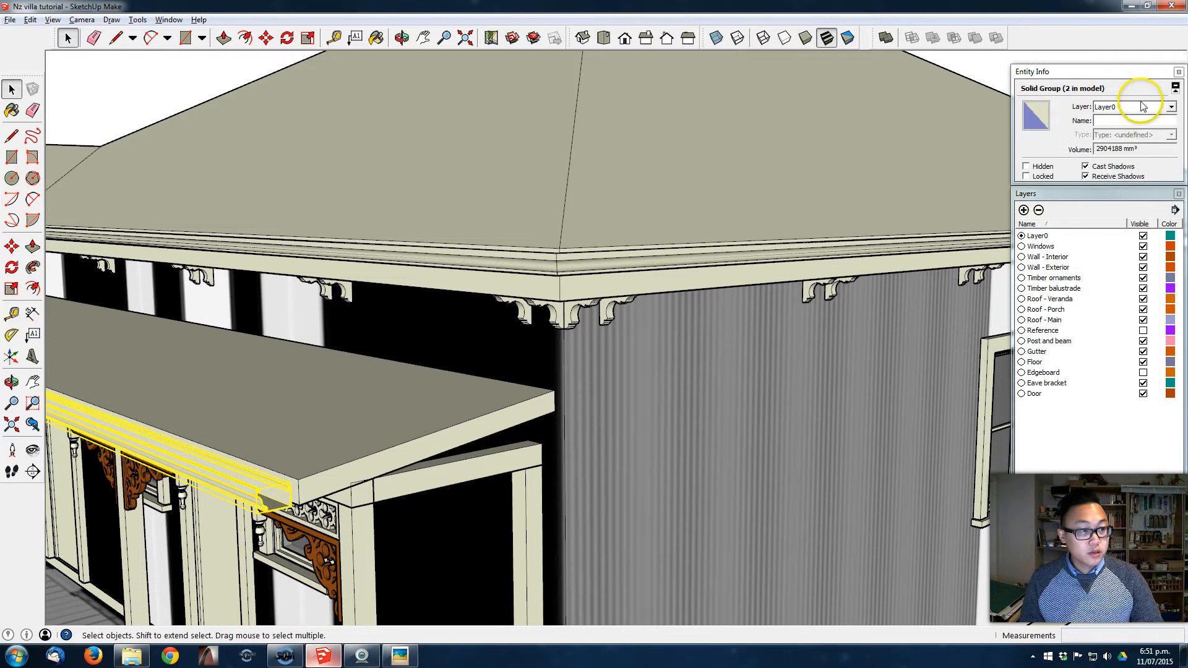
click(1171, 107)
click(1134, 160)
middle_drag(507, 444, 613, 427)
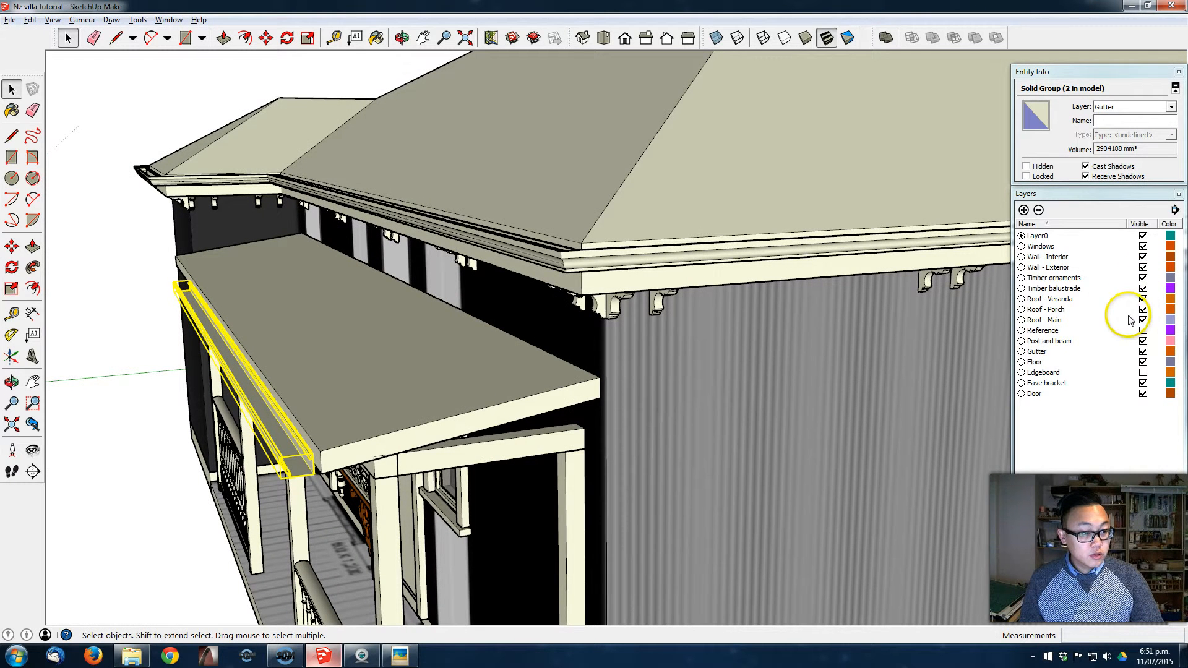
click(1143, 372)
Extend the gutter inside its group by moving its short end to the veranda roof's far end, about 1742 mm away
middle_drag(618, 396, 385, 331)
scroll(355, 278, down, 3)
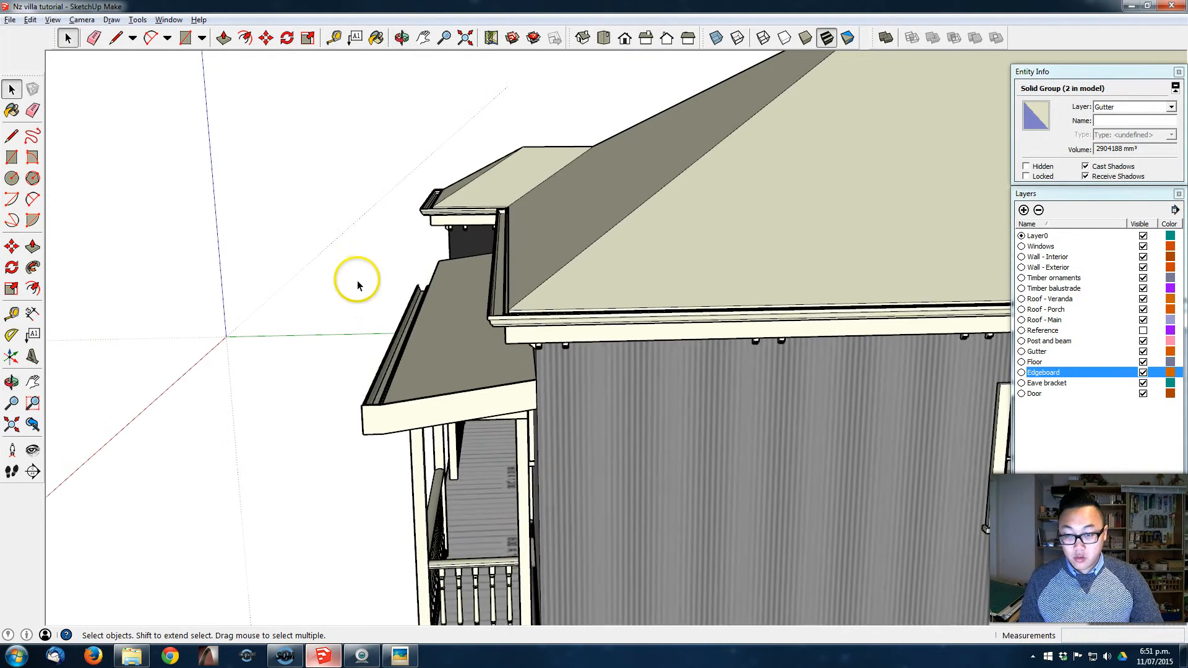
middle_drag(496, 331, 515, 404)
click(321, 419)
middle_drag(625, 388, 607, 410)
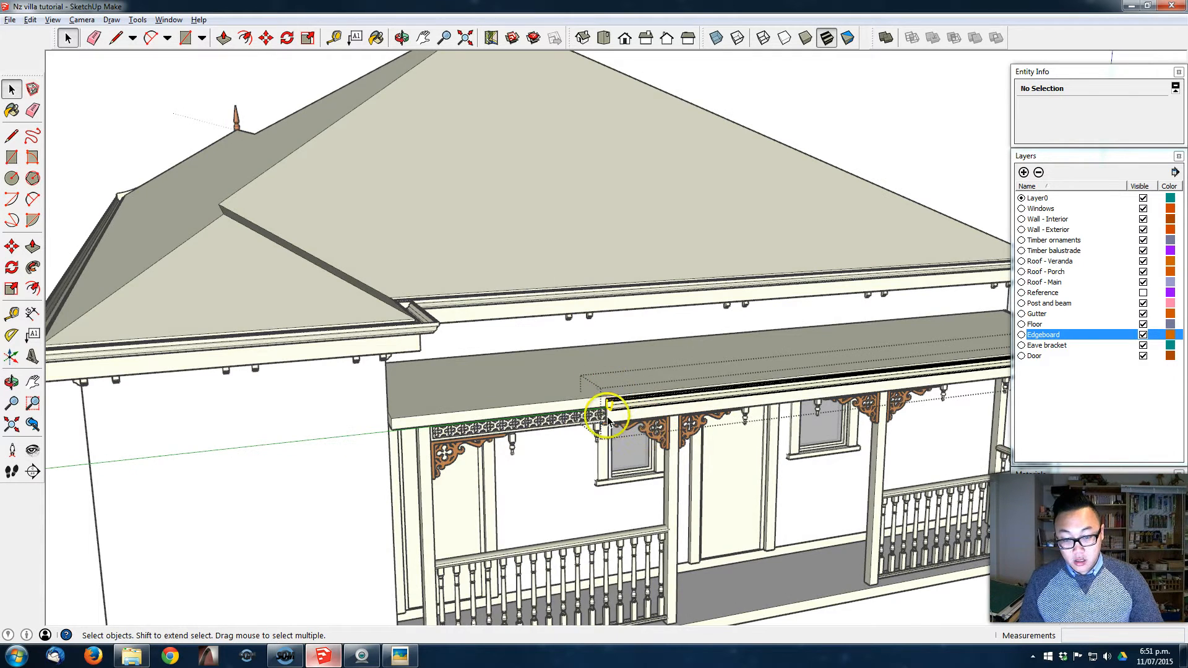
scroll(597, 417, up, 3)
key(m)
click(609, 406)
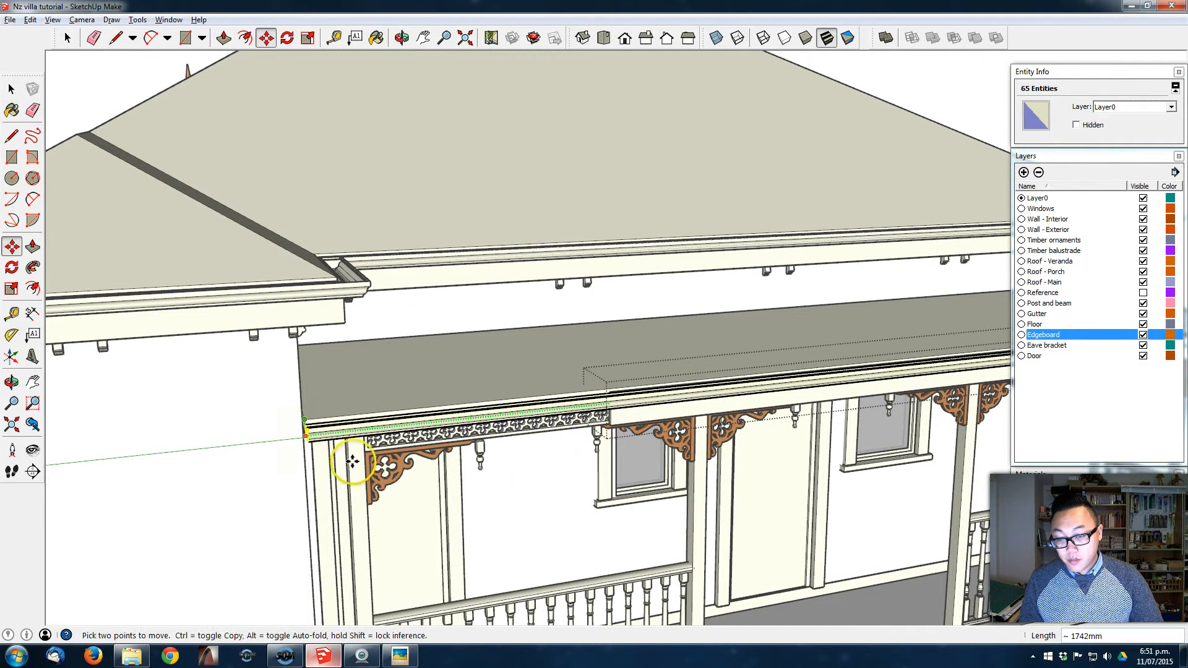
click(338, 452)
key(space)
click(384, 463)
Extend the fascia inside its group by moving its short end to the veranda roof's corner, and leave the group
middle_drag(308, 448, 452, 437)
scroll(423, 439, up, 4)
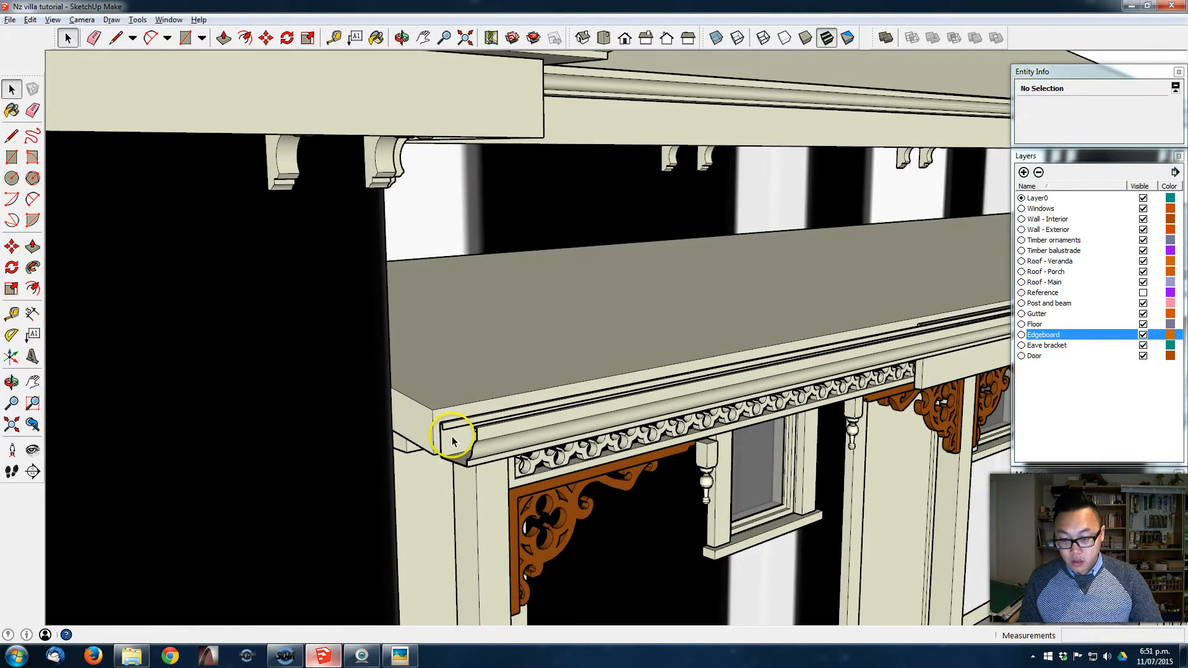
middle_drag(409, 394, 353, 421)
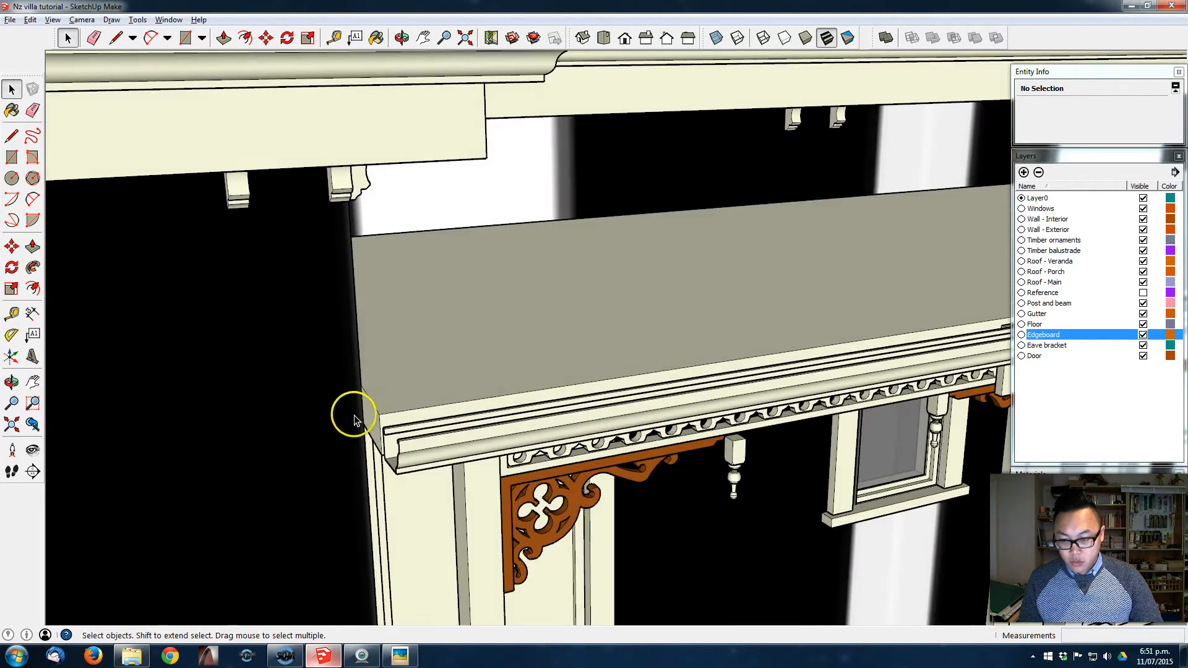
scroll(619, 427, down, 5)
middle_drag(644, 417, 695, 390)
scroll(687, 396, up, 2)
double_click(646, 396)
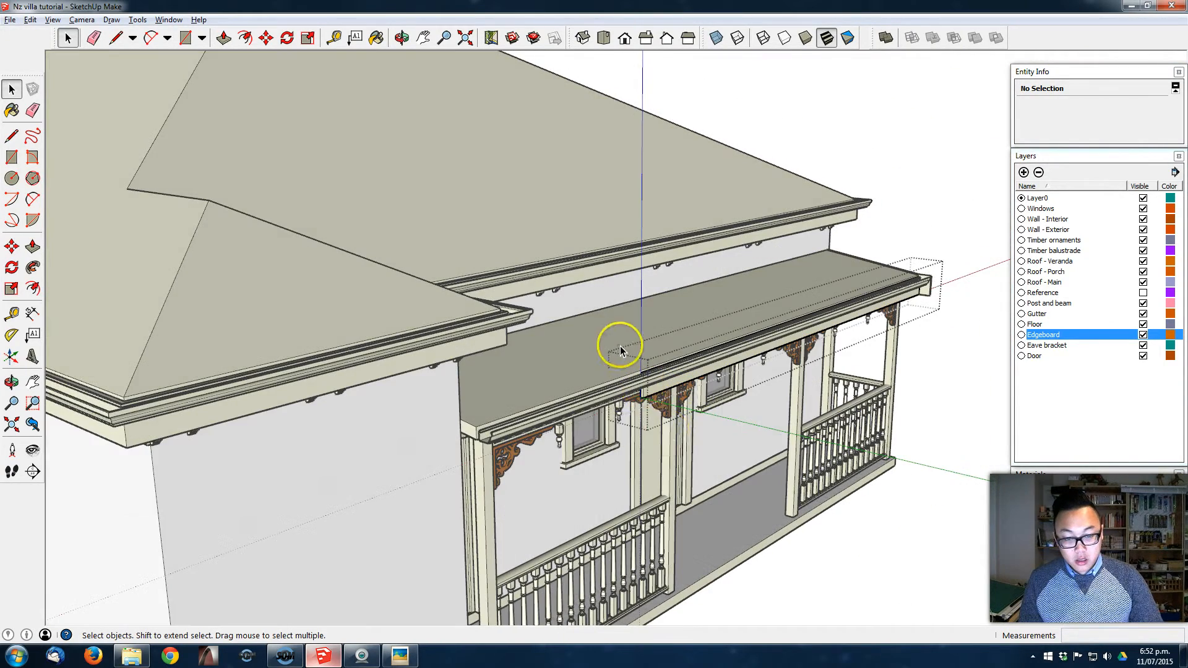
drag(618, 345, 668, 433)
scroll(637, 414, up, 3)
key(m)
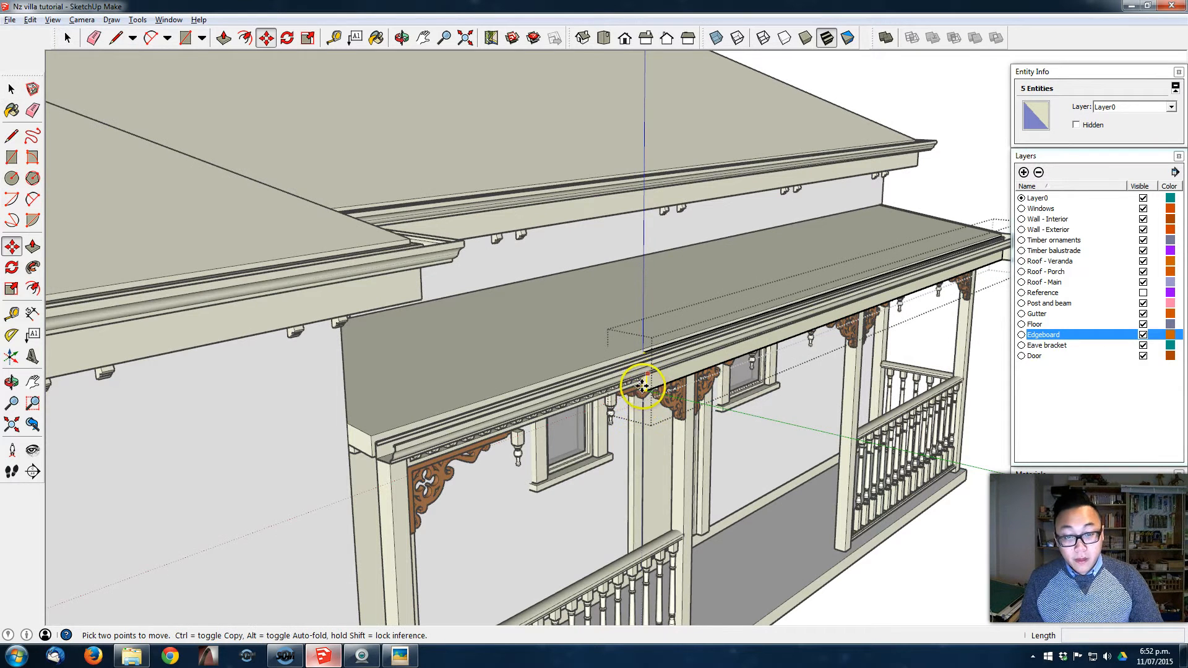
click(645, 390)
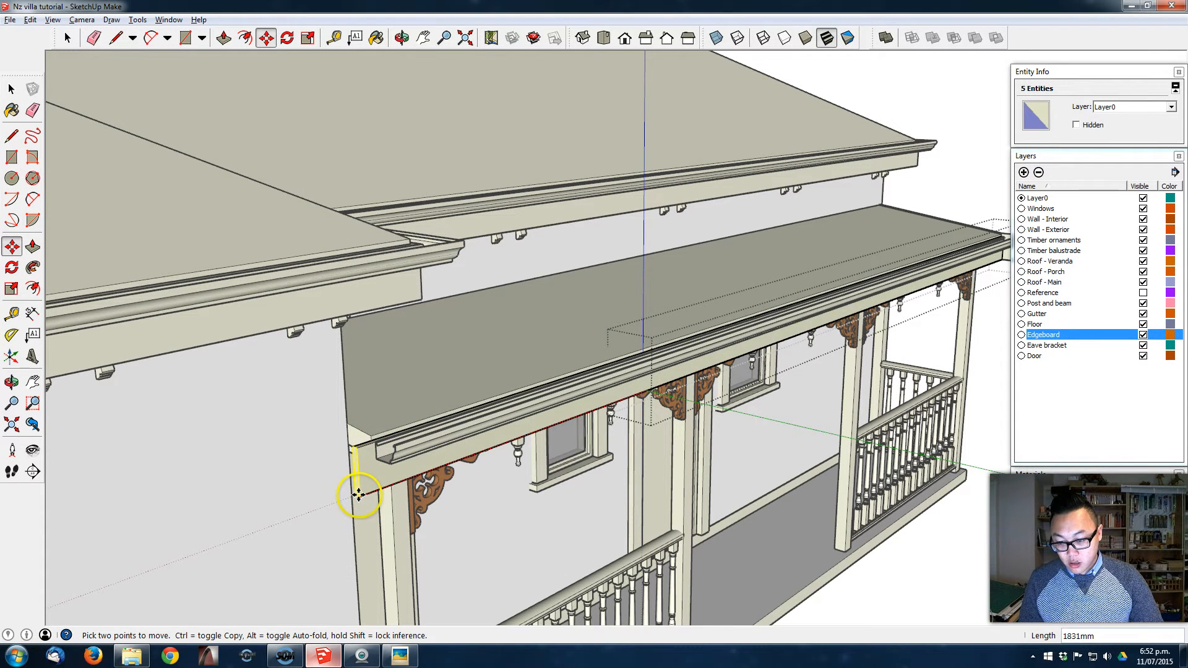
click(366, 437)
key(space)
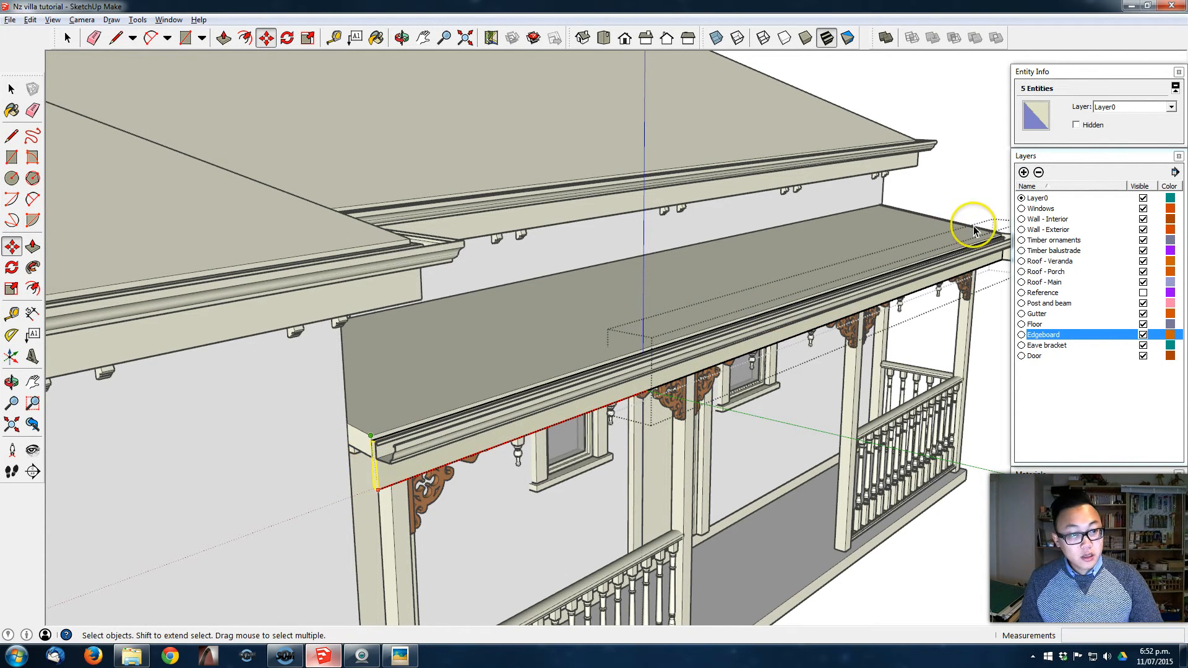
click(982, 237)
Copy the bargeboard from the veranda roof's far end to the roof corner at the opposite end beside the projecting room
middle_drag(995, 260, 885, 306)
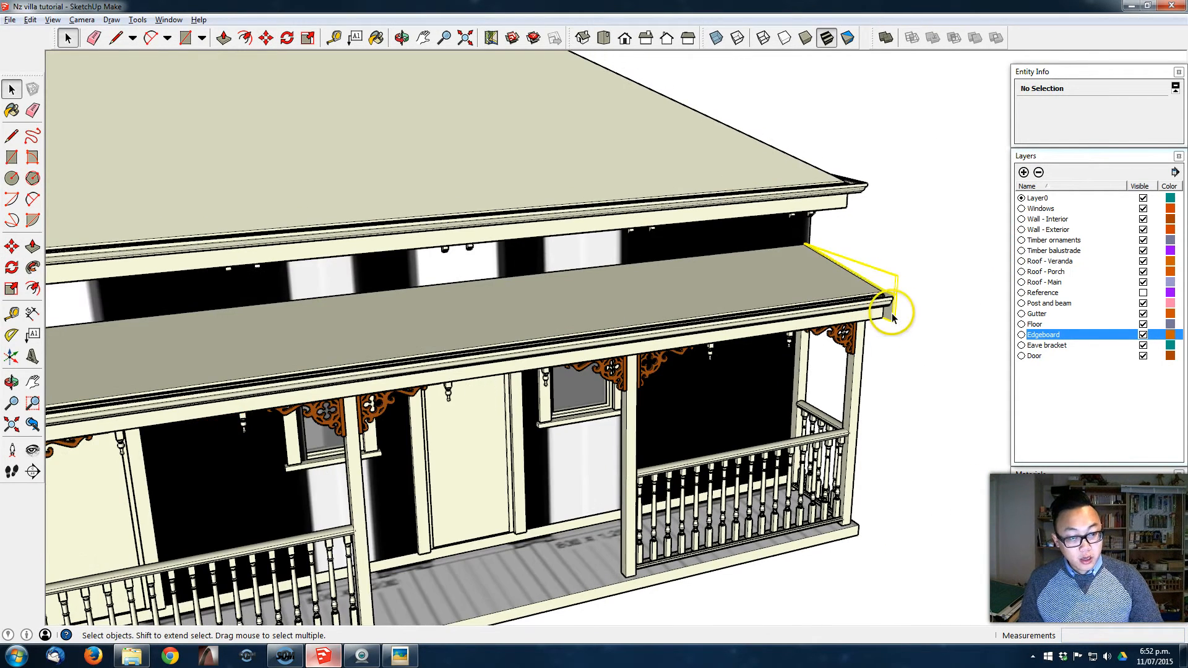
click(892, 313)
scroll(895, 306, up, 3)
key(m)
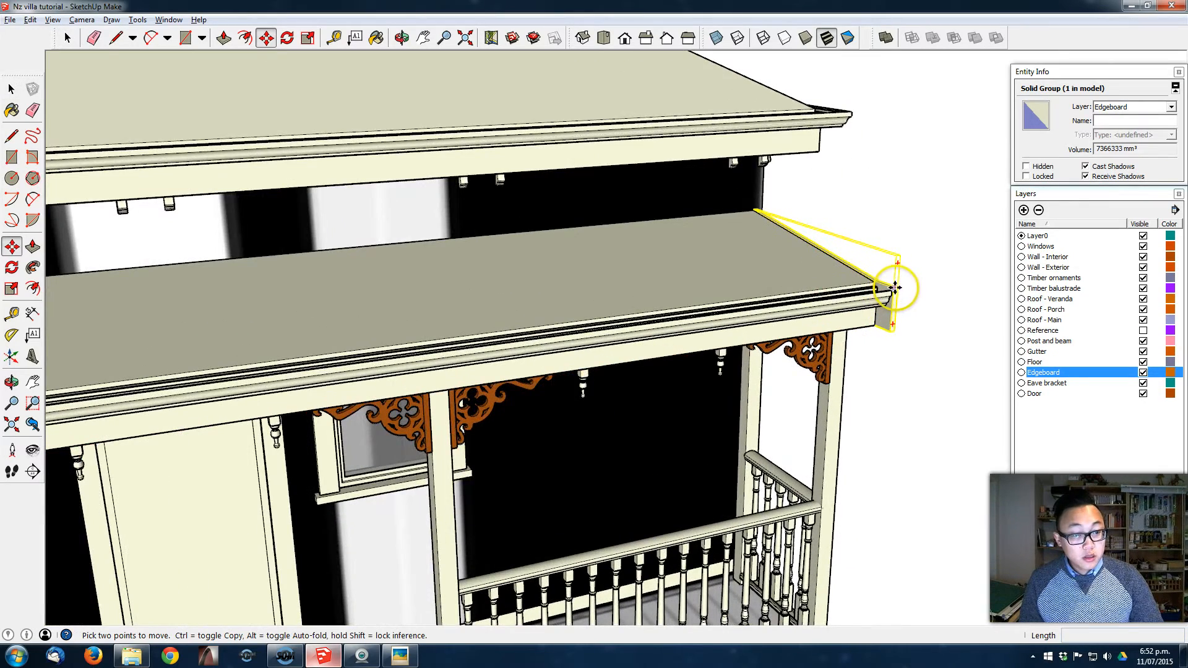
click(896, 287)
key(ctrl)
scroll(363, 351, down, 3)
shift+middle_drag(371, 351, 1092, 320)
middle_drag(533, 370, 530, 389)
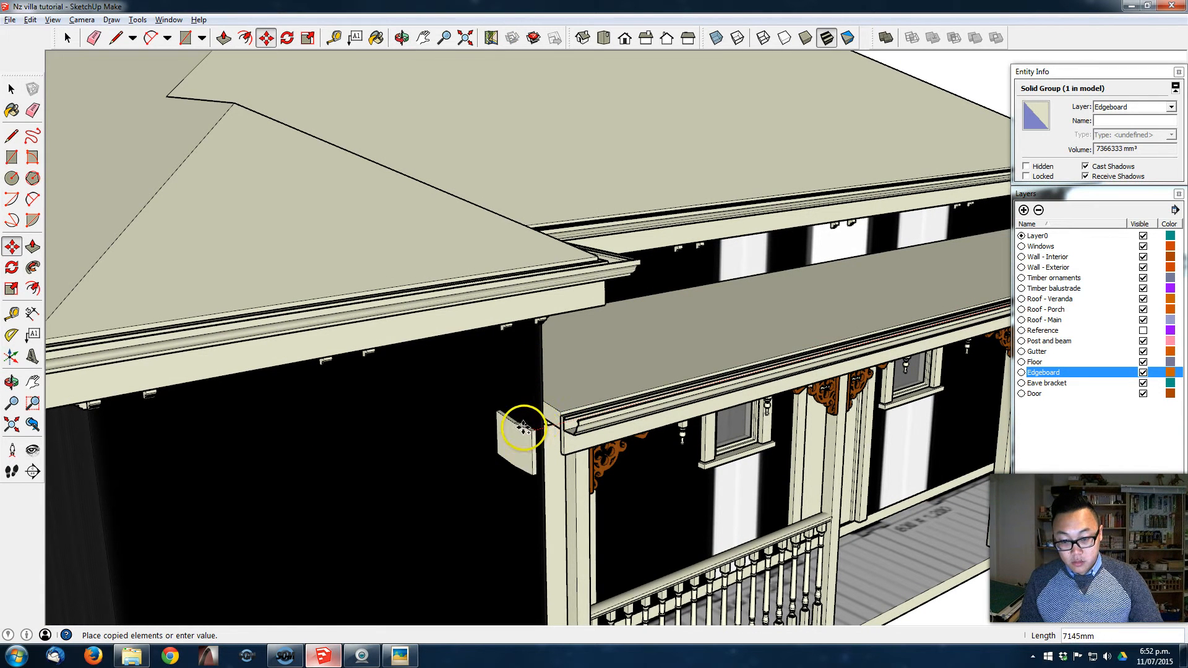
click(547, 414)
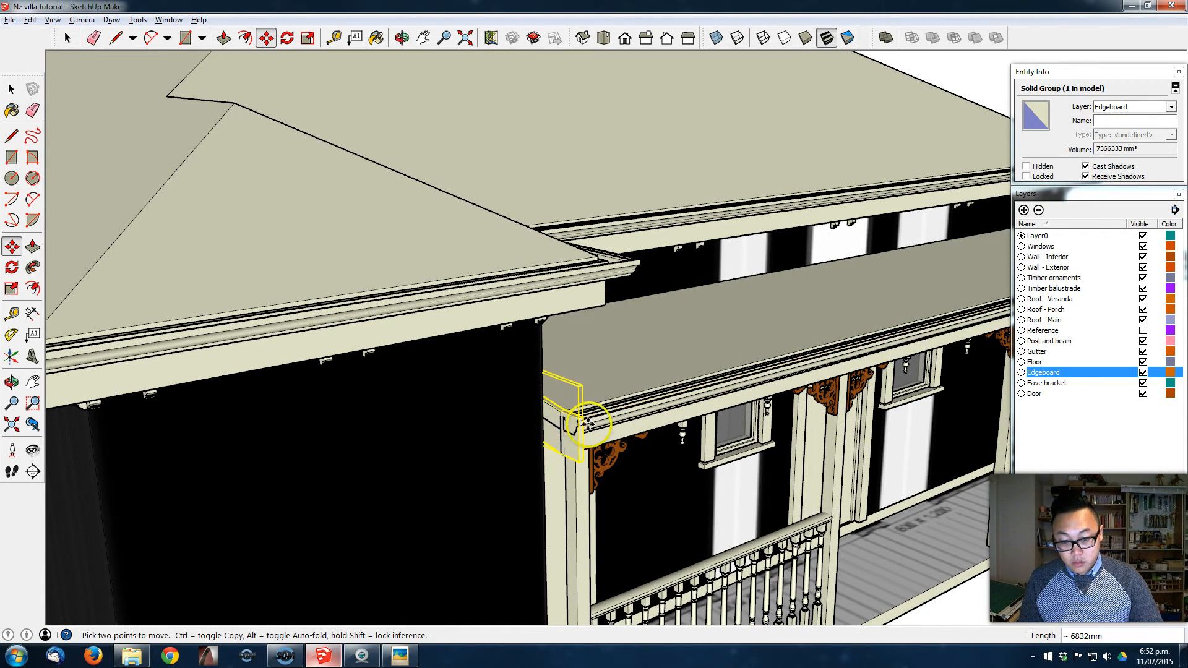
Move the copied bargeboard 25 mm outward along the red axis, off the end of the veranda roof
scroll(548, 412, up, 6)
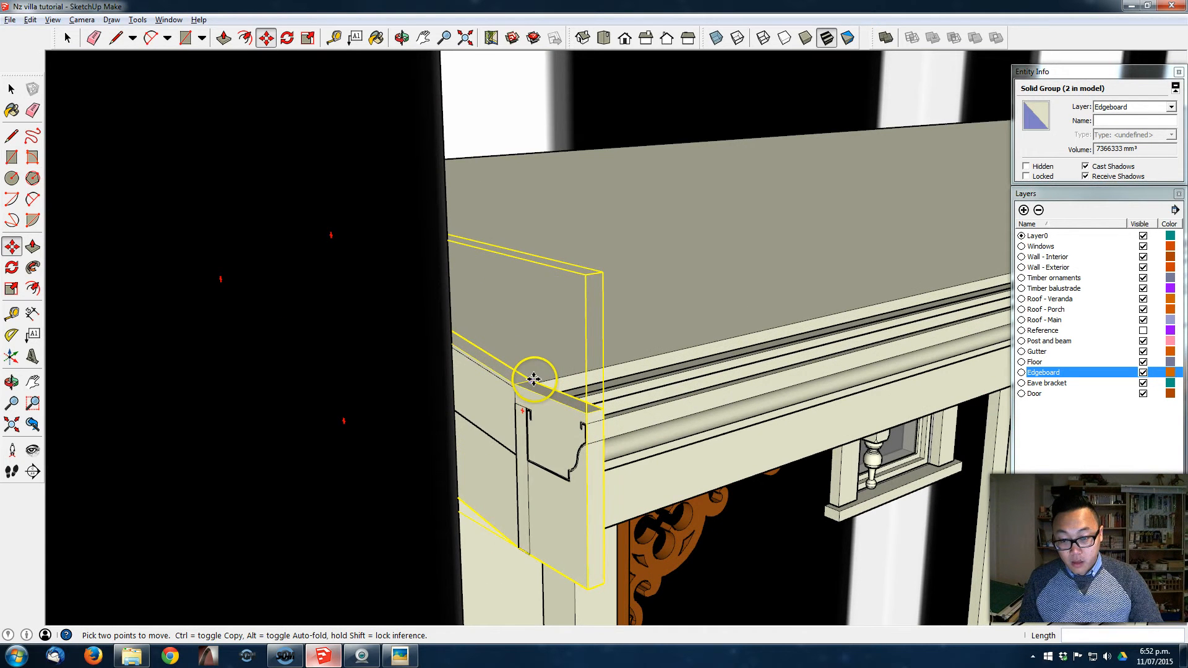
text(2)
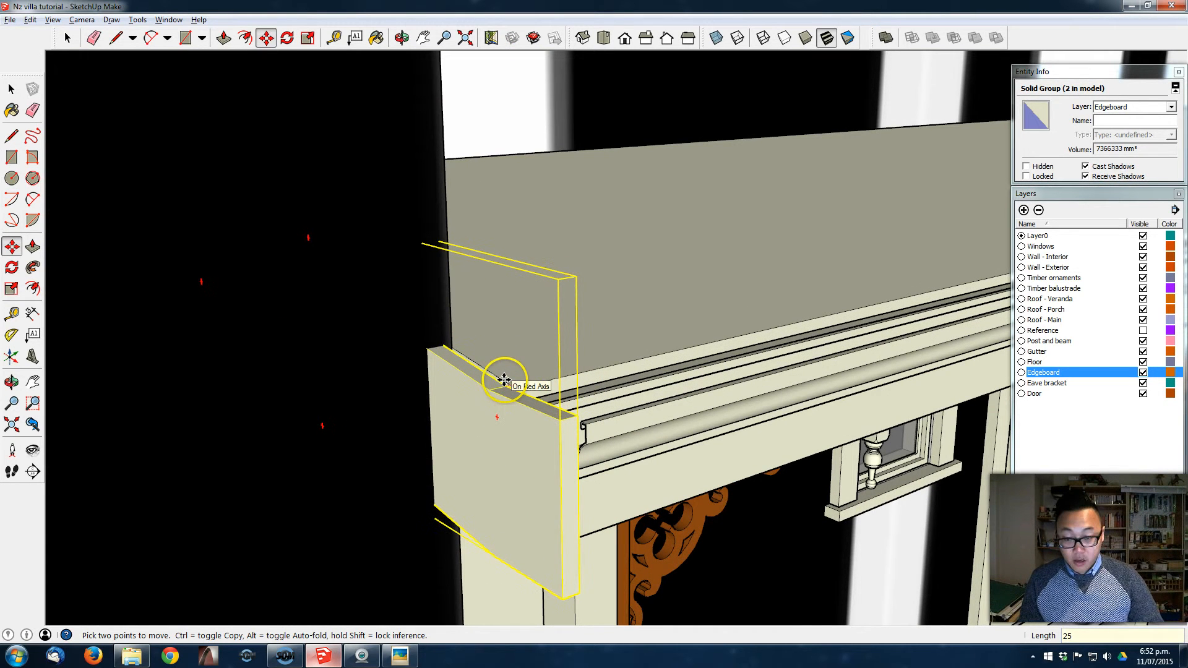
text(5)
key(Return)
Open the copied bargeboard's group and adjust its end at the wall corner with Push/Pull
key(space)
double_click(490, 438)
middle_drag(490, 439, 502, 418)
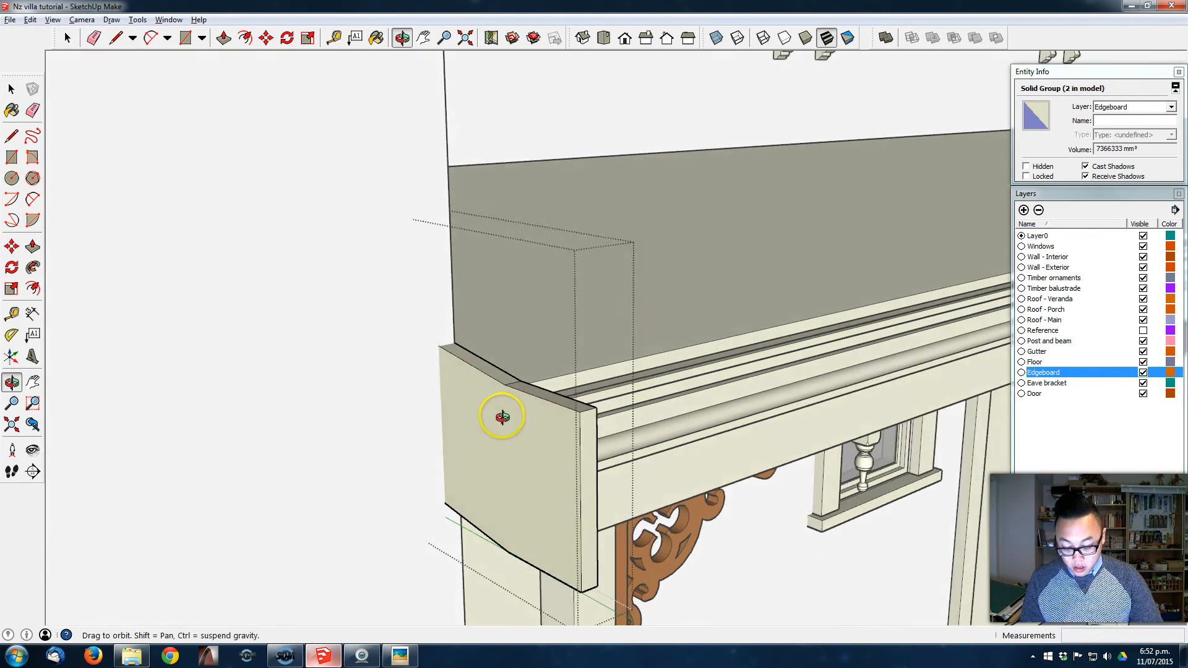
key(l)
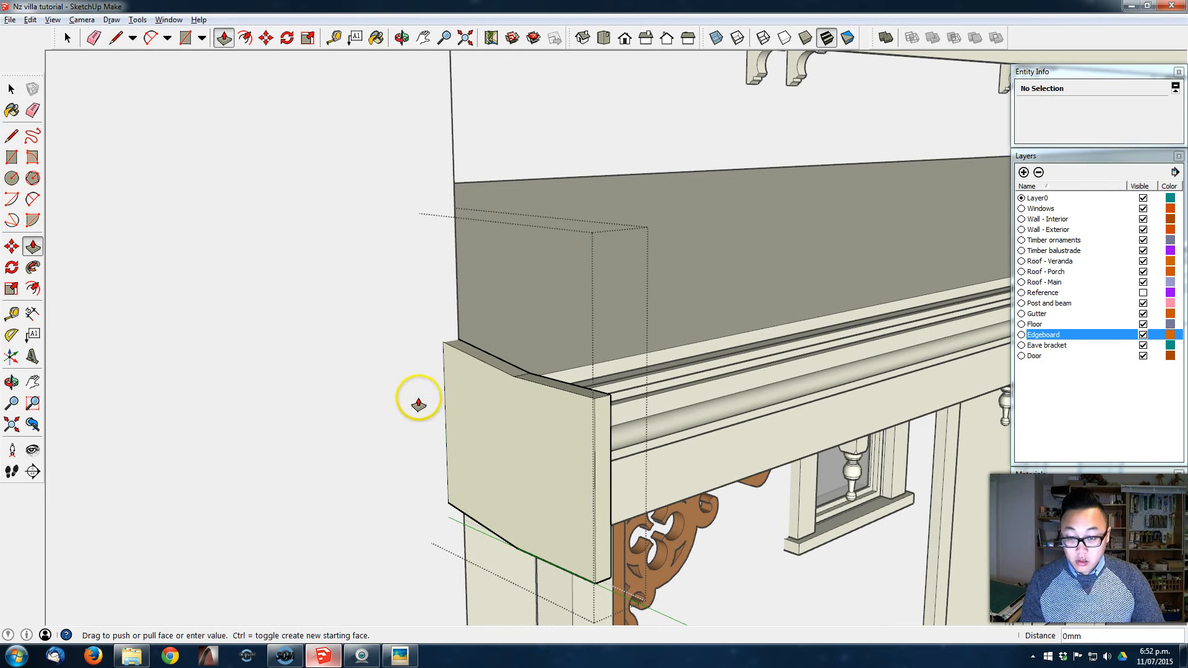
click(458, 340)
click(472, 332)
key(space)
Inspect the second veranda's roof trim along its length, and examine the villa's other veranda from outside
middle_drag(579, 329, 397, 371)
scroll(499, 310, down, 3)
middle_drag(499, 310, 233, 324)
scroll(411, 332, down, 3)
scroll(522, 324, down, 2)
middle_drag(523, 323, 260, 297)
scroll(161, 286, up, 2)
scroll(161, 286, down, 2)
middle_drag(610, 321, 504, 268)
scroll(504, 268, down, 2)
middle_drag(588, 299, 672, 332)
middle_drag(889, 305, 279, 328)
scroll(770, 297, up, 1)
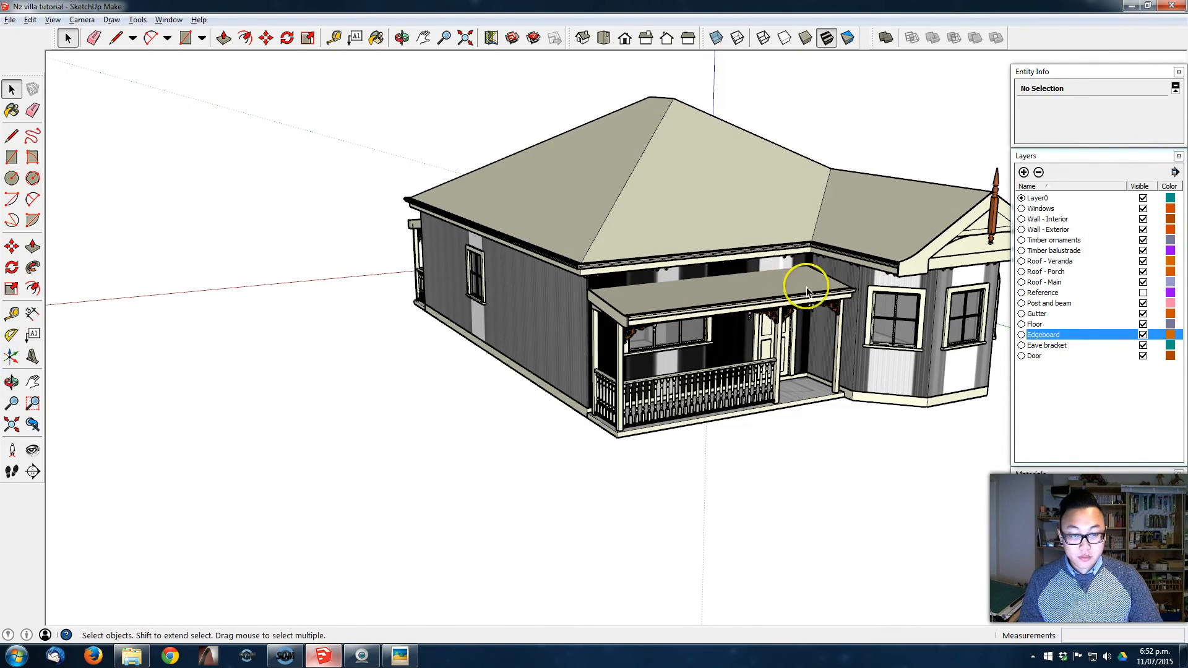